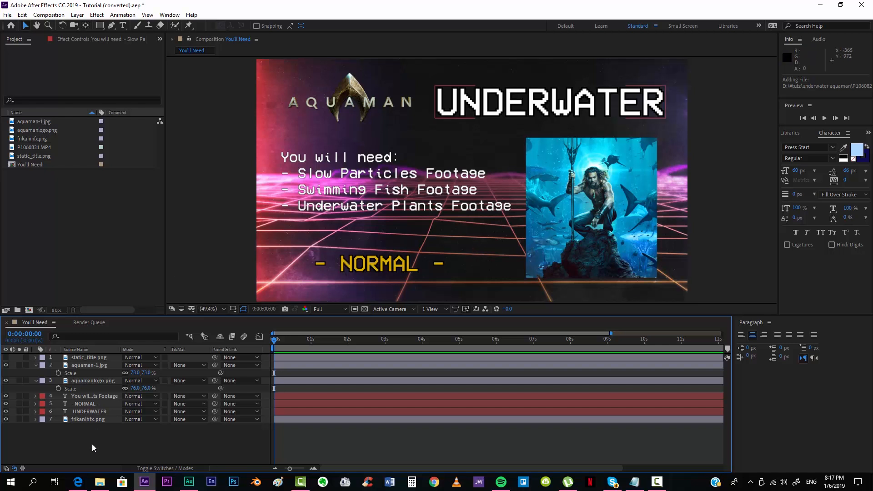
Switch to the browser and review the description of Red Giant's "AQUAMAN Underwater Effects: Part 1" tutorial on YouTube
{"action": "key", "text": "alt+Tab"}
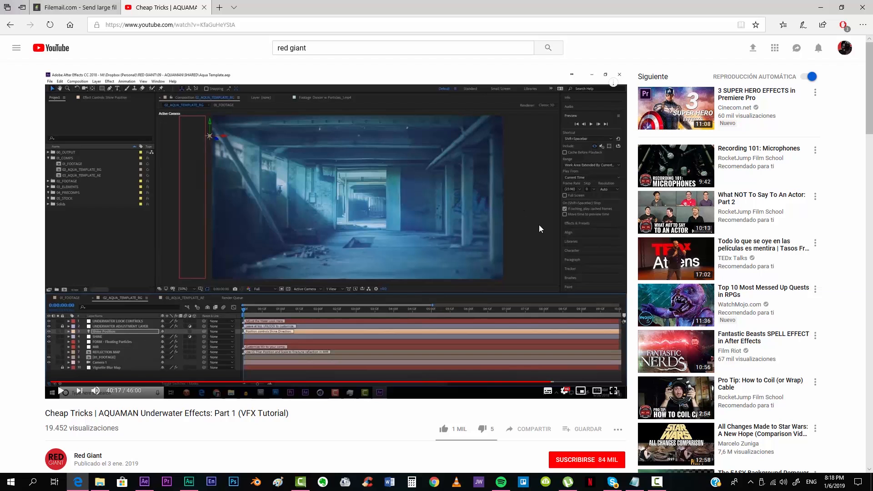
{"action": "scroll", "coordinate": [539, 225], "scroll_direction": "down", "scroll_amount": 13}
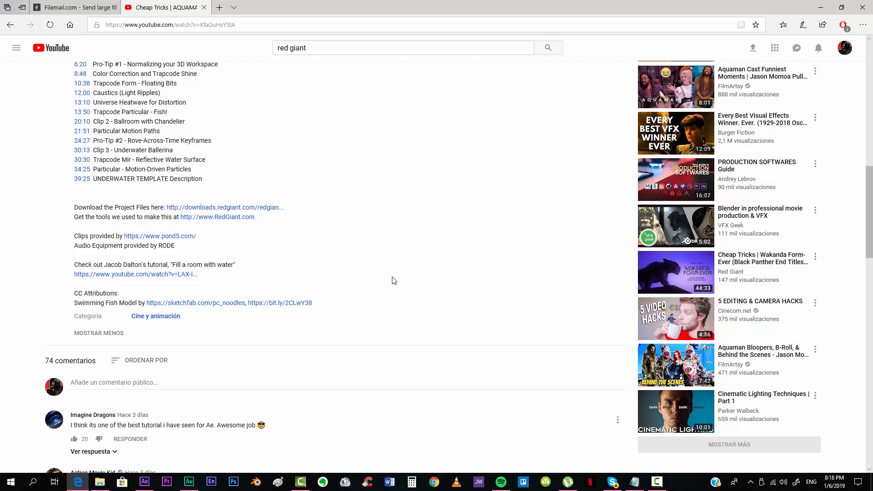
{"action": "scroll", "coordinate": [321, 319], "scroll_direction": "up", "scroll_amount": 10}
{"action": "scroll", "coordinate": [326, 347], "scroll_direction": "up", "scroll_amount": 3}
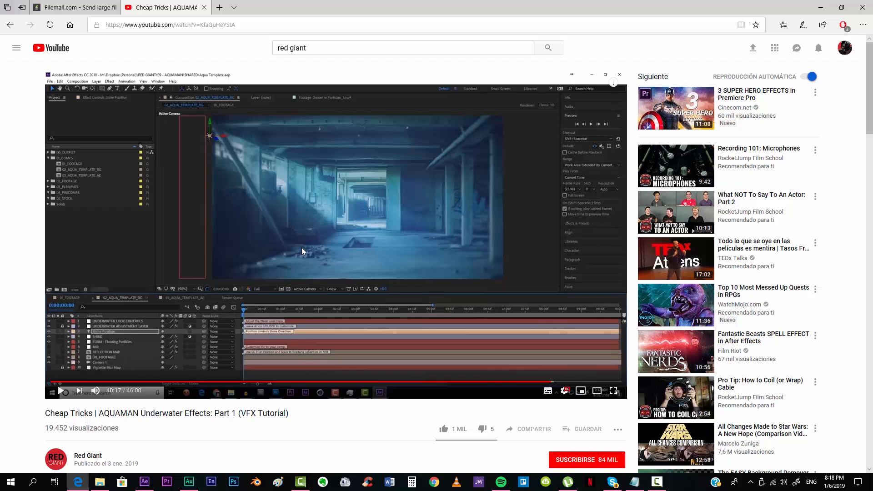
Switch back to After Effects, create a composition from P1060821.MP4 and shift its layer about 8 seconds earlier
{"action": "left_click", "coordinate": [145, 482]}
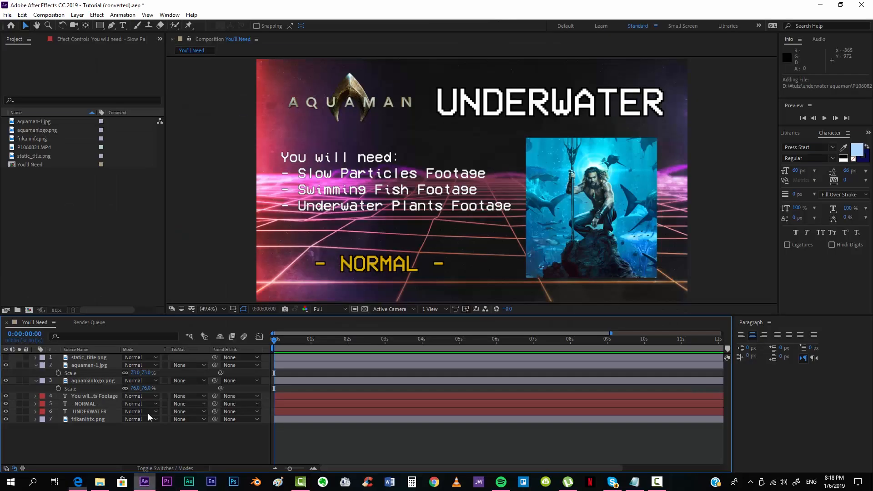
{"action": "left_click_drag", "start_coordinate": [14, 149], "coordinate": [28, 310]}
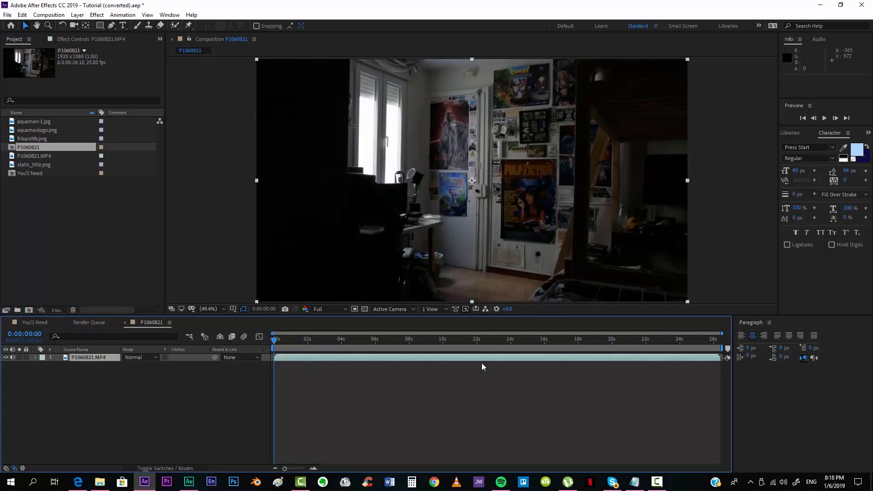
{"action": "left_click_drag", "start_coordinate": [579, 360], "coordinate": [438, 356]}
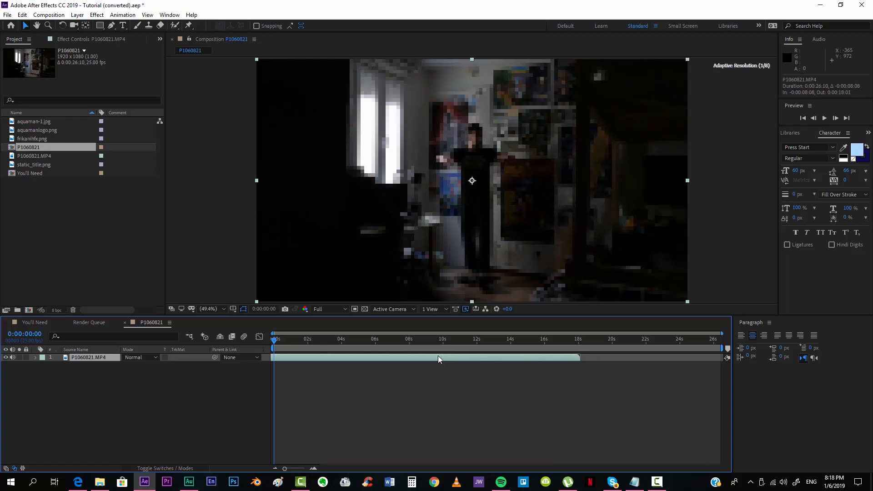
{"action": "left_click", "coordinate": [439, 413]}
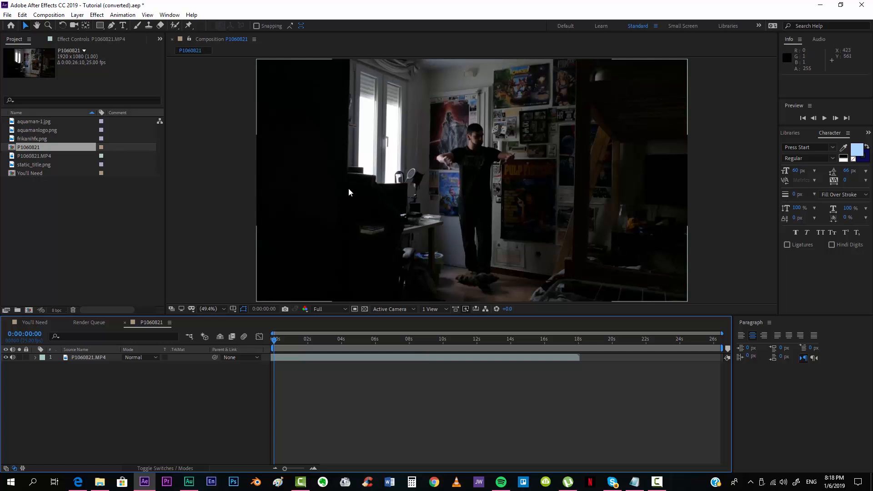
Examine the lower half of the room footage up close, from the desk across the feet to the dark furniture
{"action": "scroll", "coordinate": [363, 218], "scroll_direction": "up", "scroll_amount": 3}
{"action": "left_click_drag", "start_coordinate": [340, 233], "coordinate": [476, 134]}
{"action": "key", "text": "v"}
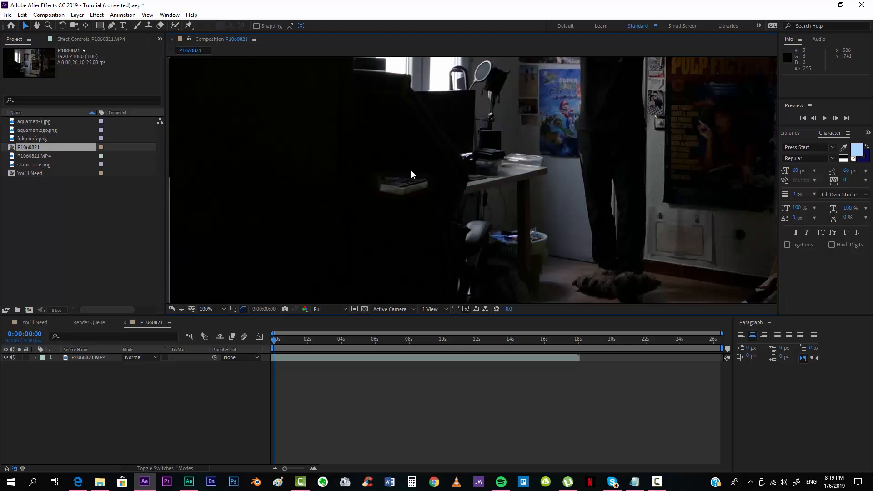
{"action": "scroll", "coordinate": [412, 171], "scroll_direction": "down", "scroll_amount": 1}
{"action": "left_click", "coordinate": [212, 308]}
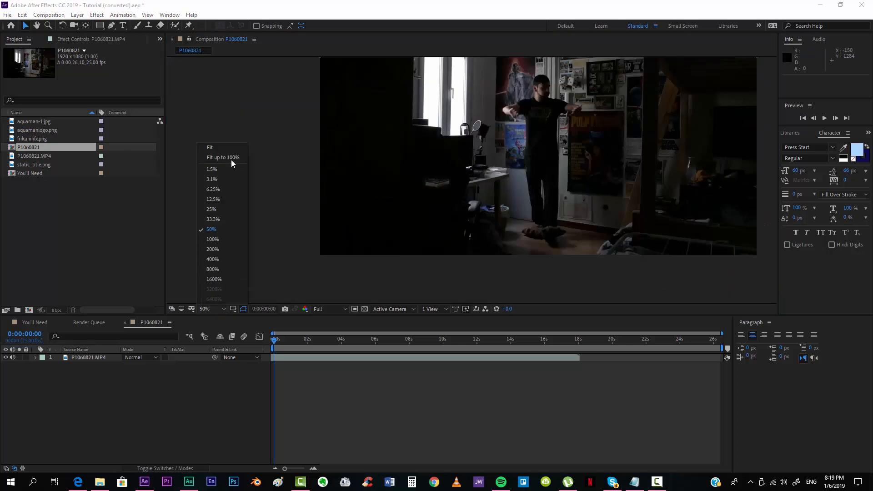
{"action": "left_click", "coordinate": [229, 146]}
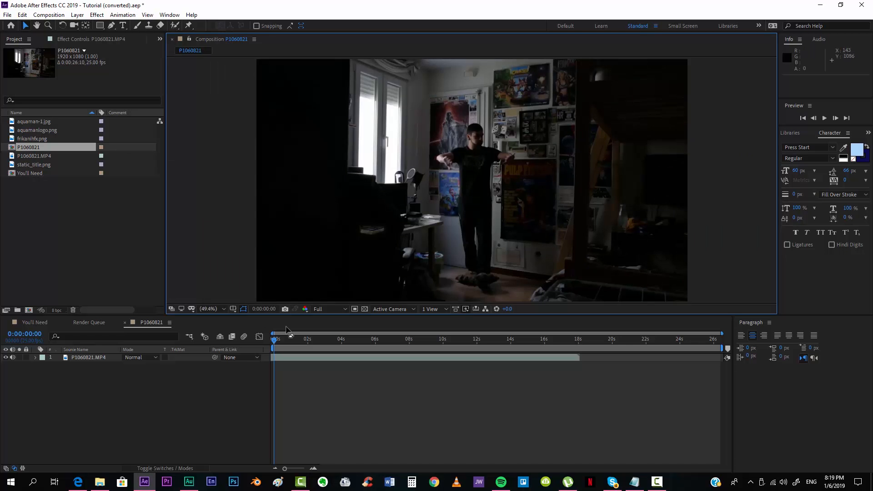
{"action": "mouse_move", "coordinate": [282, 341]}
{"action": "left_mouse_down"}
{"action": "mouse_move", "coordinate": [348, 341]}
{"action": "mouse_move", "coordinate": [273, 339]}
{"action": "left_mouse_up"}
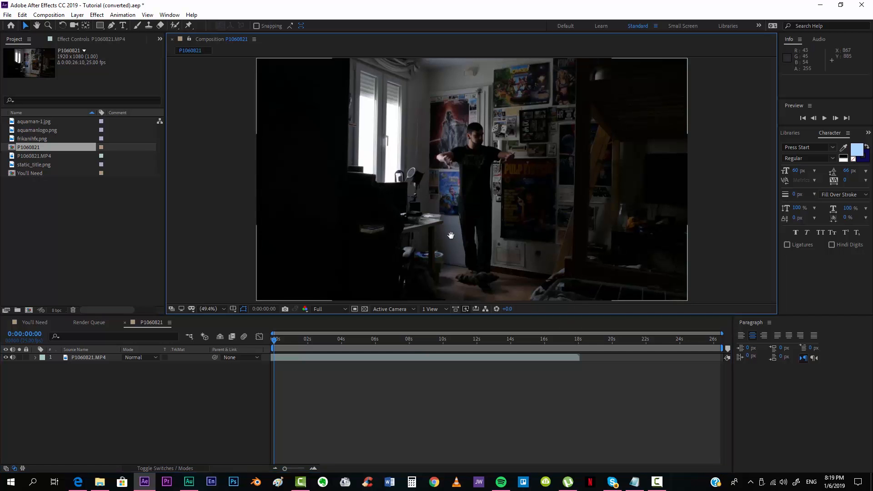
{"action": "scroll", "coordinate": [449, 217], "scroll_direction": "up", "scroll_amount": 3}
{"action": "left_click_drag", "start_coordinate": [449, 218], "coordinate": [478, 168]}
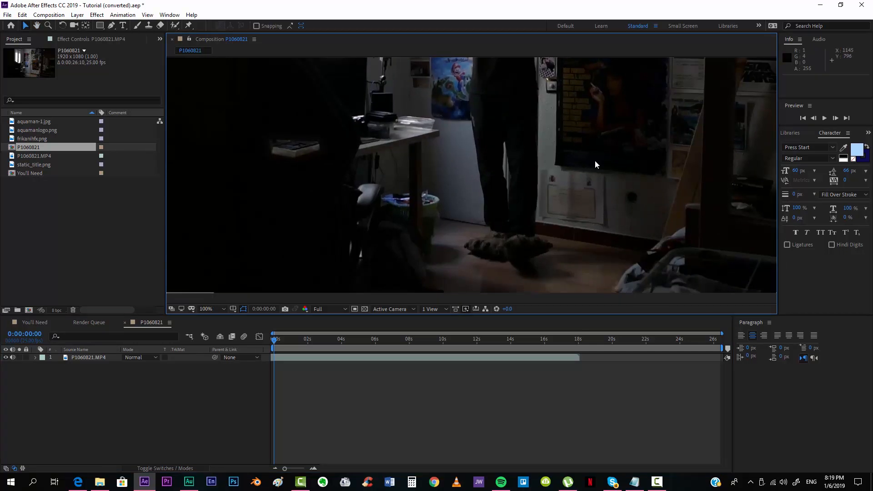
{"action": "left_click_drag", "start_coordinate": [596, 163], "coordinate": [344, 184]}
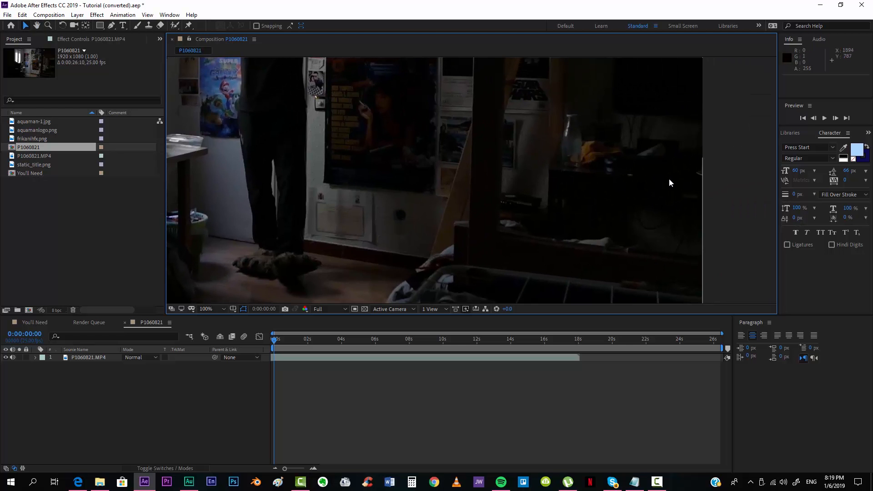
{"action": "left_click_drag", "start_coordinate": [500, 200], "coordinate": [604, 211]}
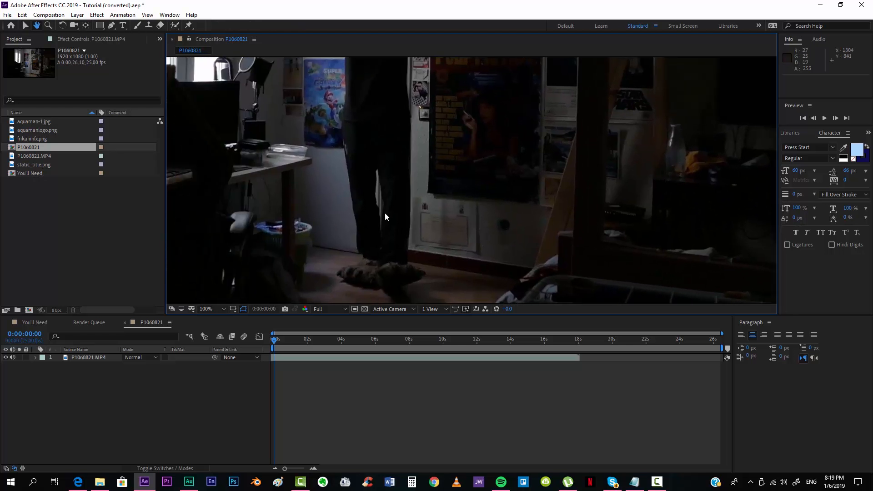
{"action": "left_click", "coordinate": [204, 309]}
{"action": "left_click", "coordinate": [237, 145]}
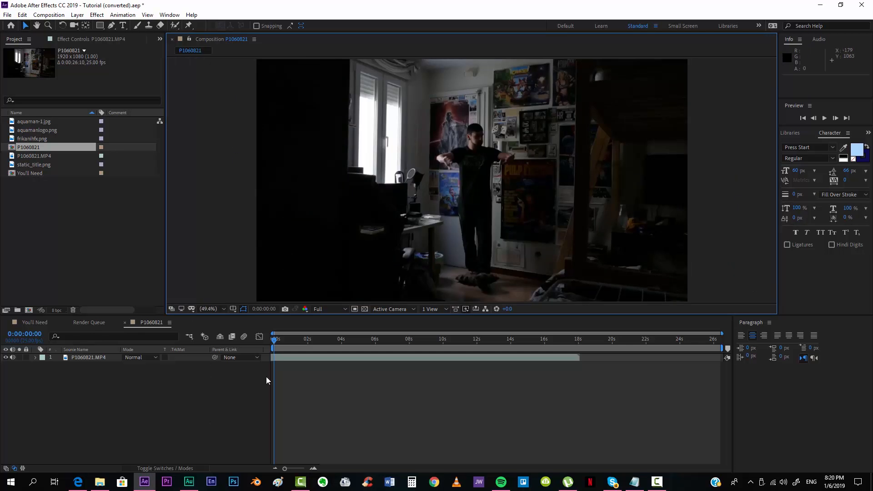
Find the end frame at 0:00:11:23 and set the composition's duration to 0:00:11:23
{"action": "left_click", "coordinate": [341, 342]}
{"action": "left_click_drag", "start_coordinate": [348, 342], "coordinate": [476, 339]}
{"action": "left_click", "coordinate": [49, 15]}
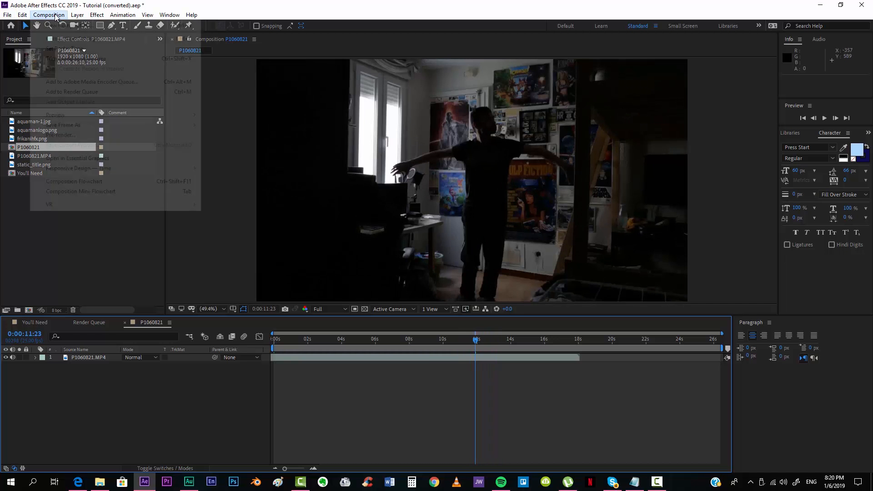
{"action": "left_click", "coordinate": [65, 39]}
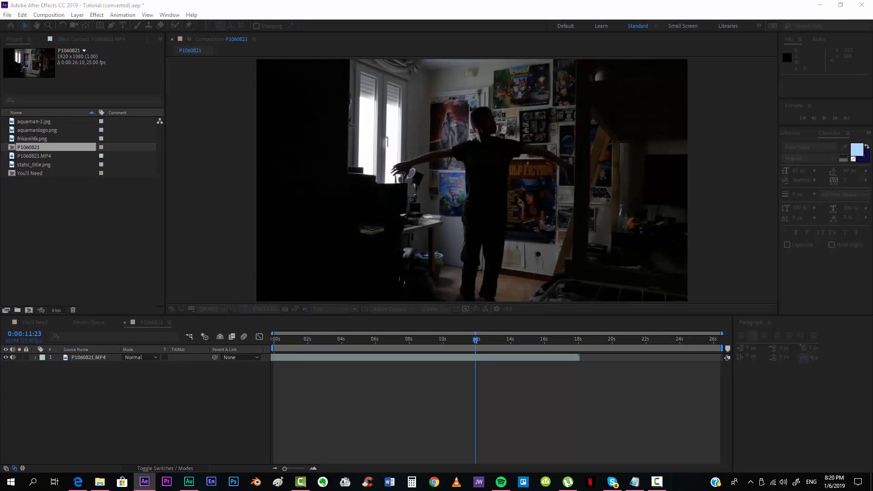
{"action": "left_click", "coordinate": [400, 291]}
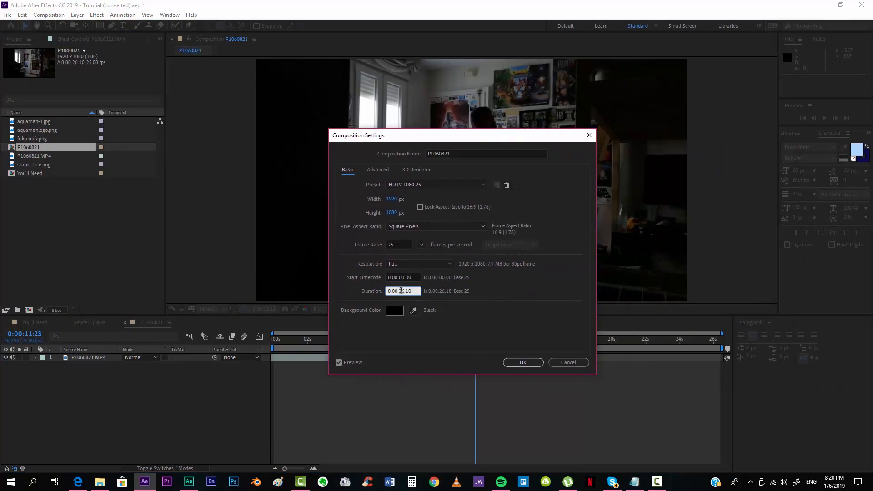
{"action": "key", "text": "shift+Left"}
{"action": "key", "text": "shift+Left"}
{"action": "type", "text": "11"}
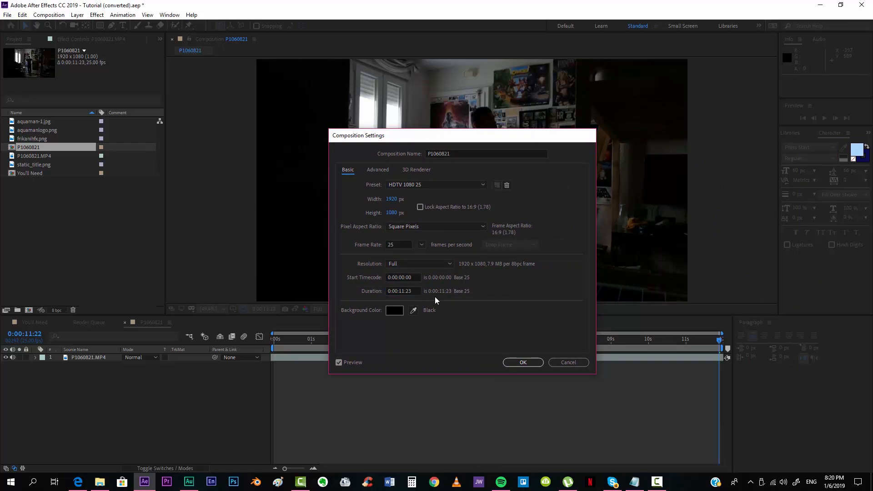
{"action": "key", "text": "Return"}
Pre-compose the P1060821.MP4 layer as "footage", moving all attributes into the new composition
{"action": "right_click", "coordinate": [405, 357]}
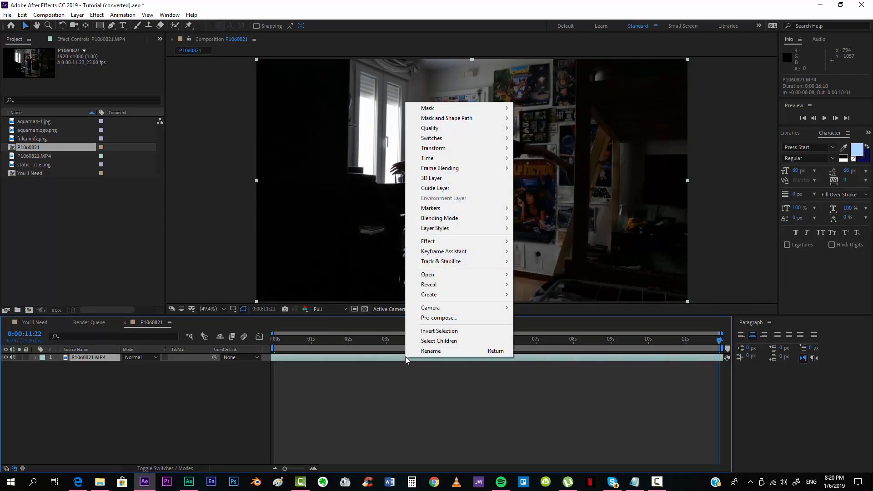
{"action": "left_click", "coordinate": [428, 318]}
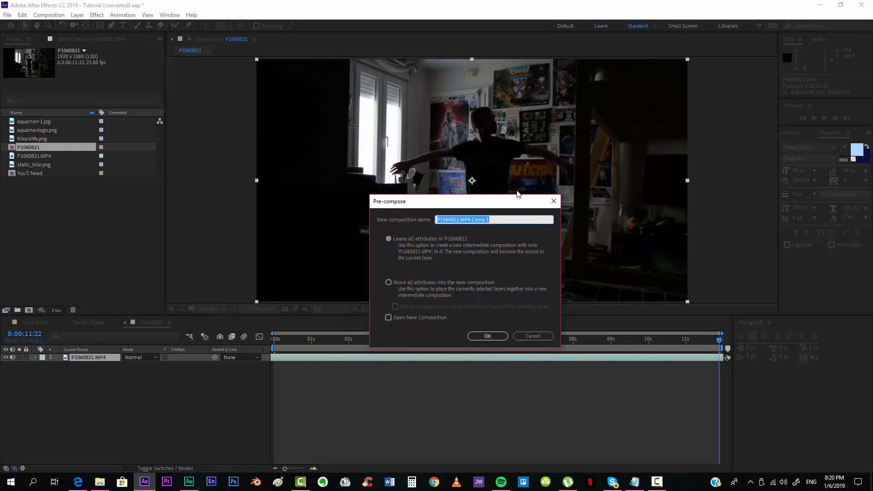
{"action": "left_click", "coordinate": [390, 283]}
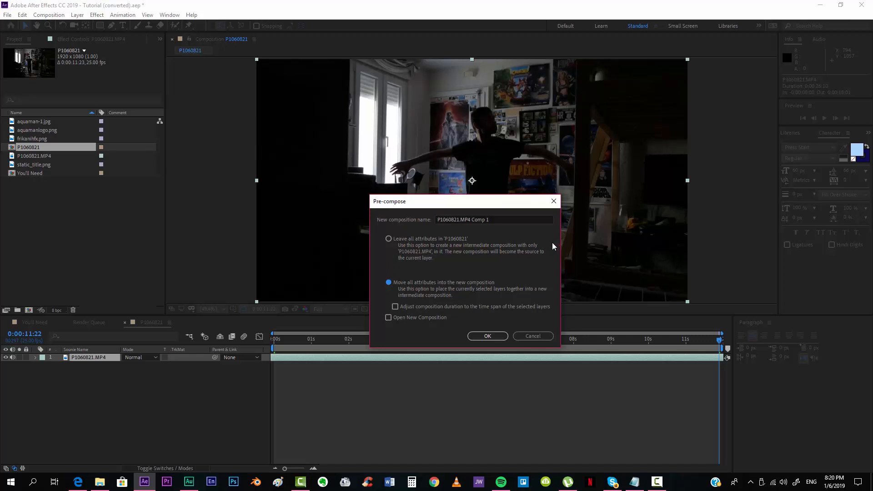
{"action": "left_click", "coordinate": [445, 219]}
{"action": "type", "text": "foo"}
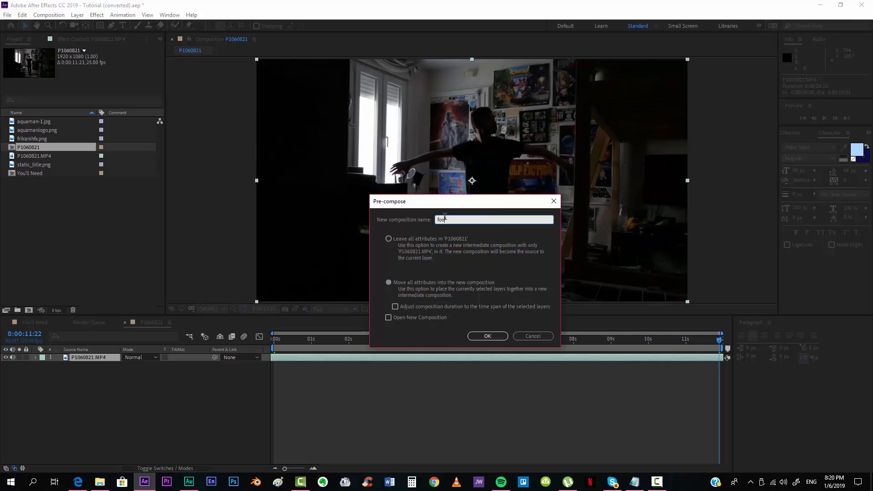
{"action": "type", "text": "tage"}
{"action": "key", "text": "Return"}
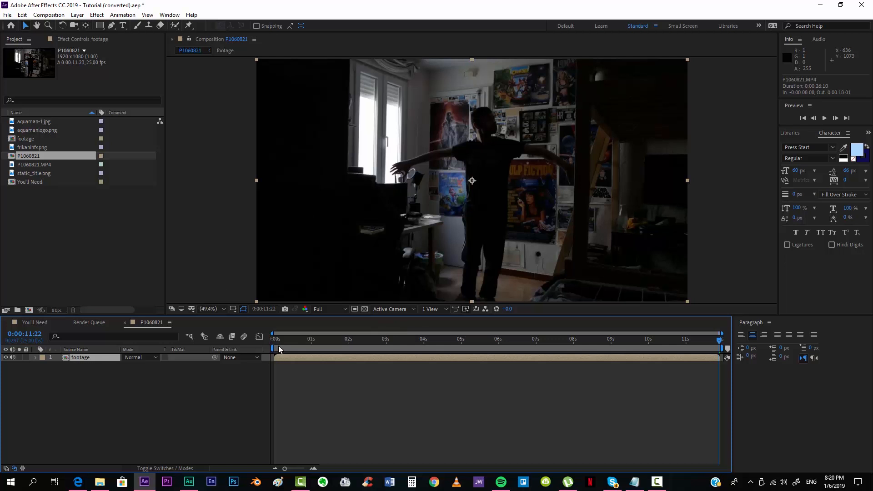
Return to the first frame, duplicate the footage layer and flip the copy upside down with an unlinked vertical scale of -100%
{"action": "key", "text": "Home"}
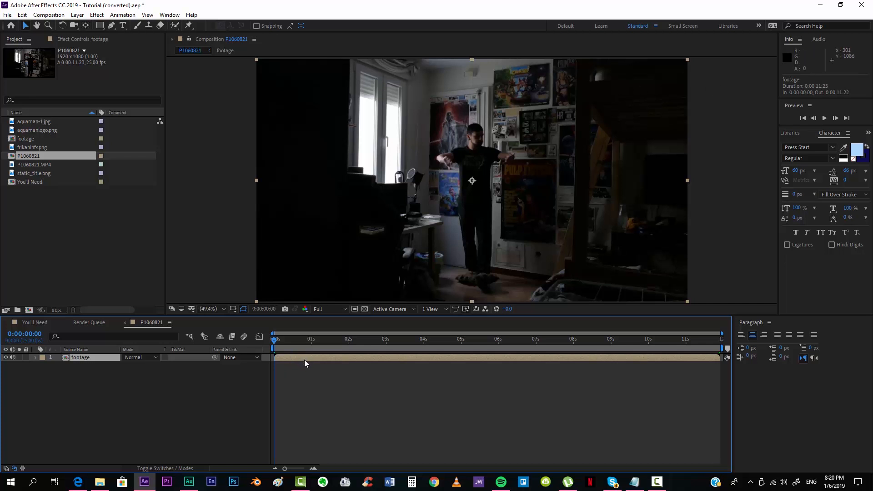
{"action": "key", "text": "ctrl+d"}
{"action": "key", "text": "s"}
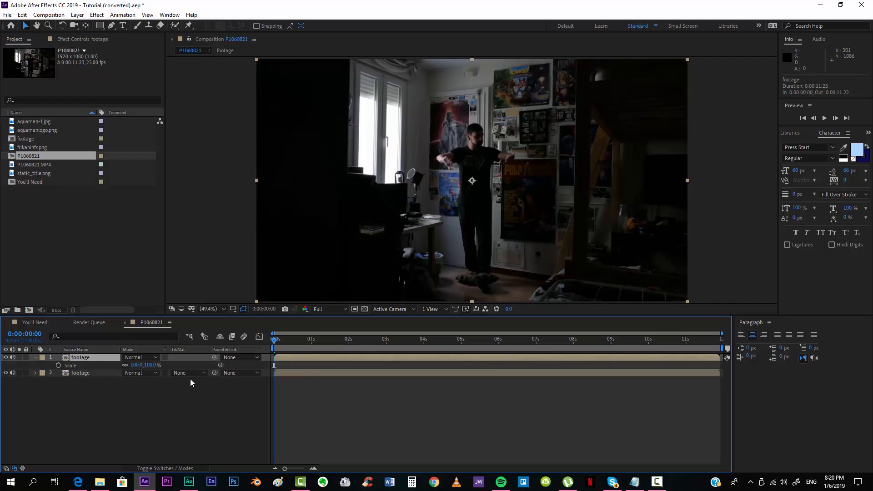
{"action": "left_click", "coordinate": [125, 366]}
{"action": "left_click", "coordinate": [148, 365]}
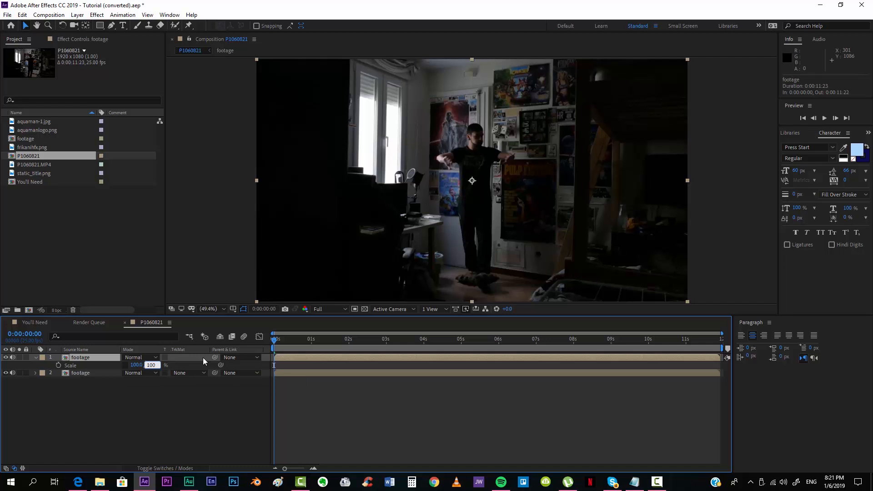
{"action": "type", "text": "-100"}
{"action": "key", "text": "Return"}
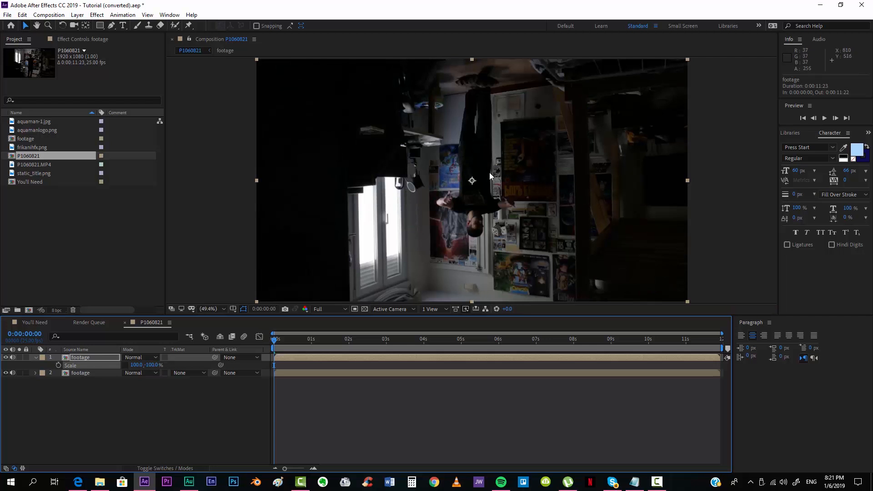
Move the flipped footage copy upward to a vertical position of -329, comparing it with the original underneath
{"action": "key", "text": "p"}
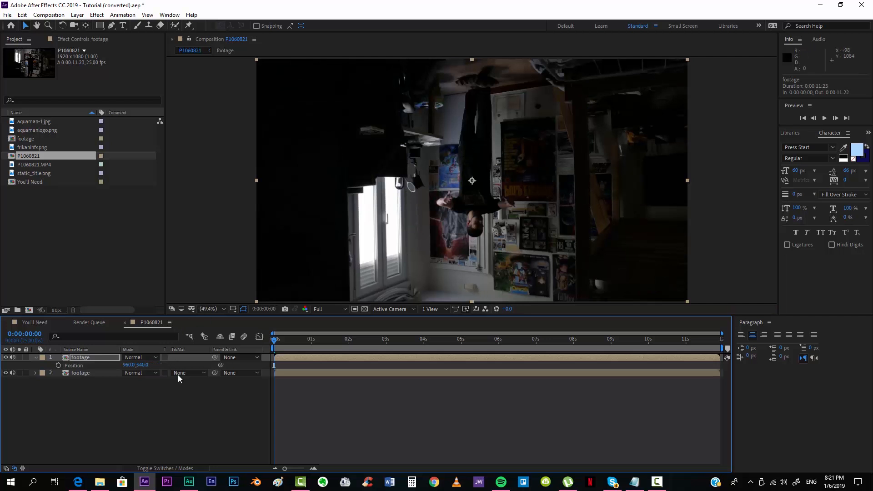
{"action": "left_click_drag", "start_coordinate": [145, 365], "coordinate": [20, 357]}
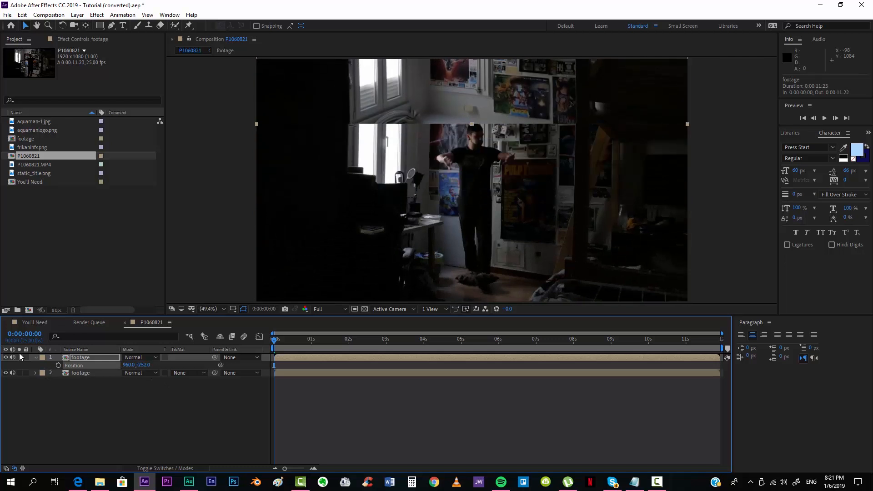
{"action": "left_click", "coordinate": [6, 358]}
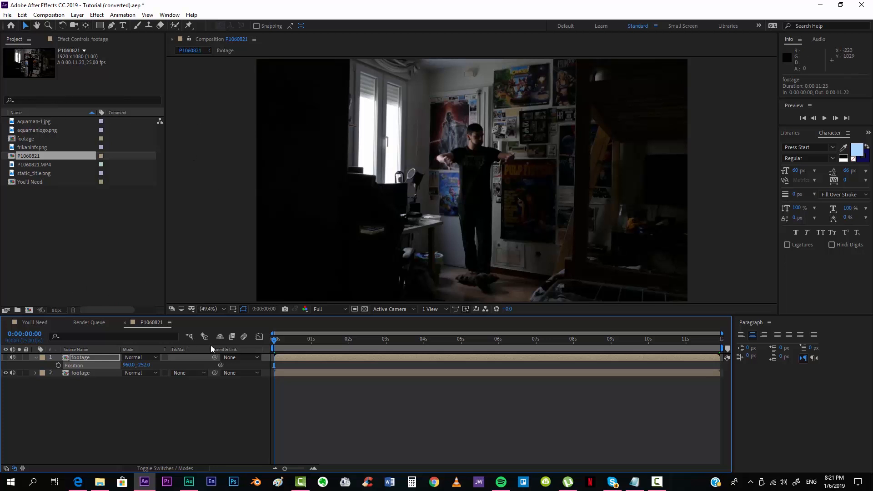
{"action": "left_click", "coordinate": [6, 358]}
{"action": "left_click_drag", "start_coordinate": [144, 365], "coordinate": [116, 359]}
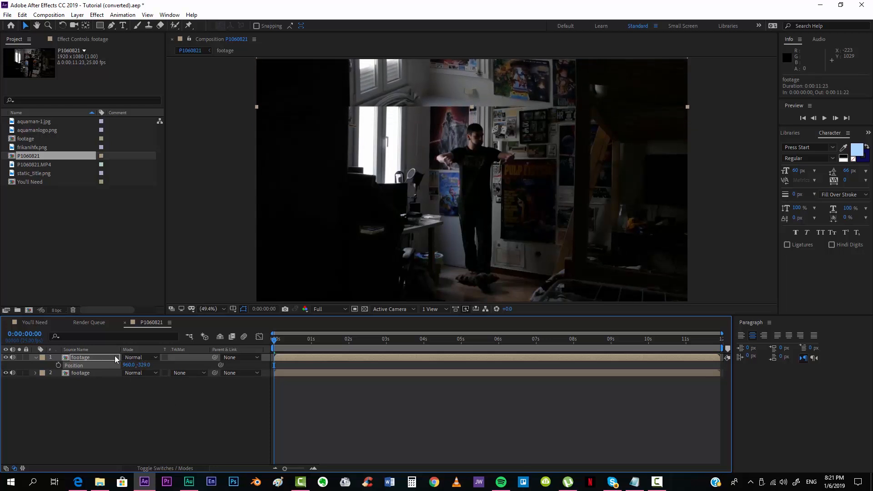
Hide the flipped footage copy and start a pen mask on it, running from the wall corner to above the frame's left side
{"action": "left_click", "coordinate": [6, 357]}
{"action": "left_click", "coordinate": [32, 367]}
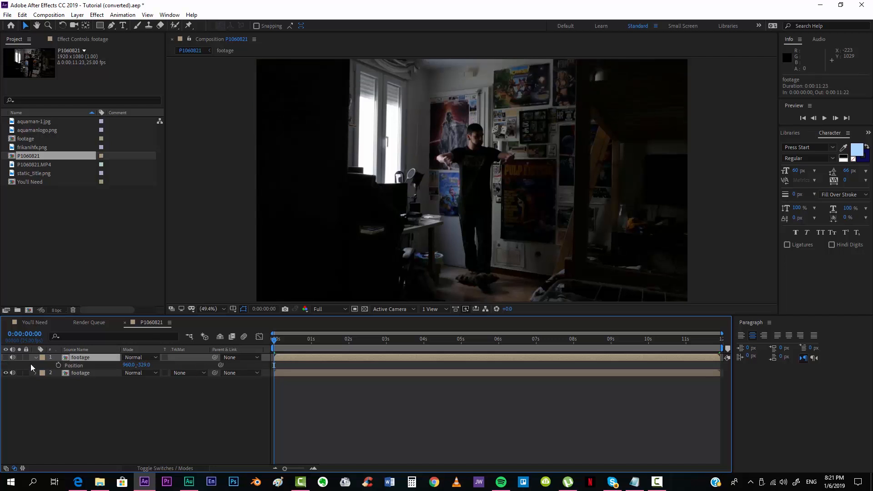
{"action": "key", "text": "h"}
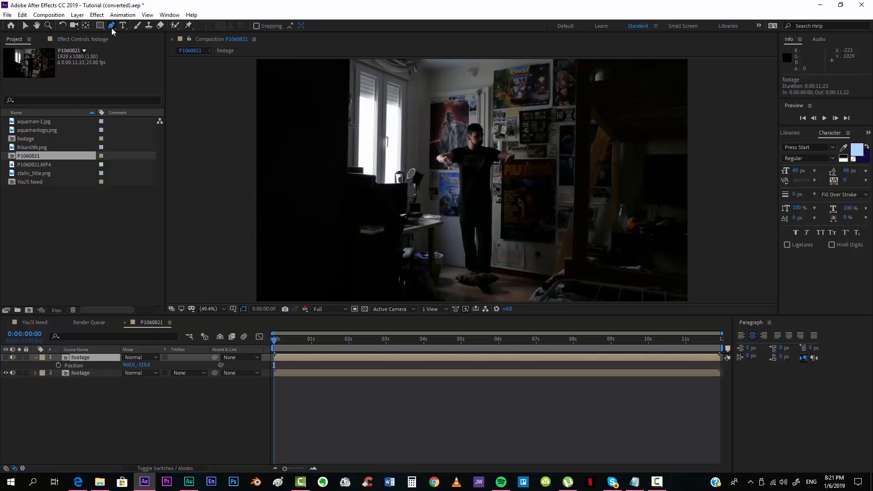
{"action": "left_click_drag", "start_coordinate": [353, 93], "coordinate": [359, 154]}
{"action": "scroll", "coordinate": [270, 125], "scroll_direction": "up", "scroll_amount": 3}
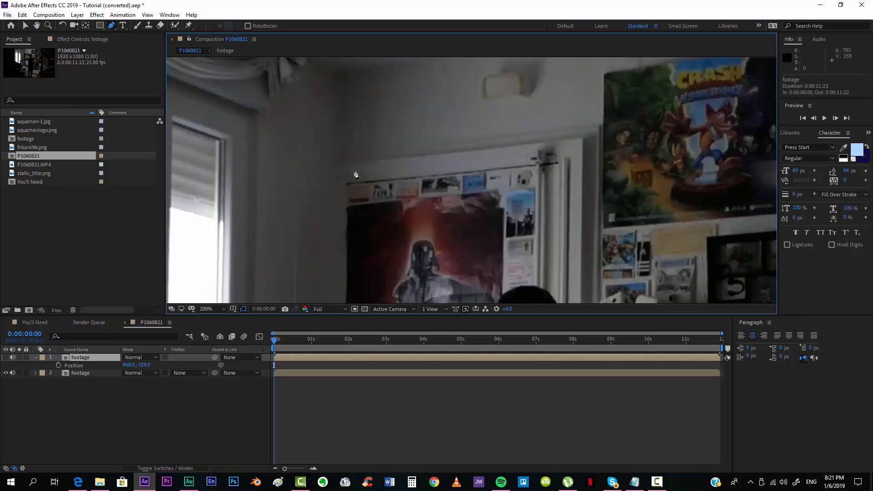
{"action": "scroll", "coordinate": [271, 125], "scroll_direction": "down", "scroll_amount": 1}
{"action": "left_click_drag", "start_coordinate": [271, 125], "coordinate": [294, 132]}
{"action": "key", "text": "g"}
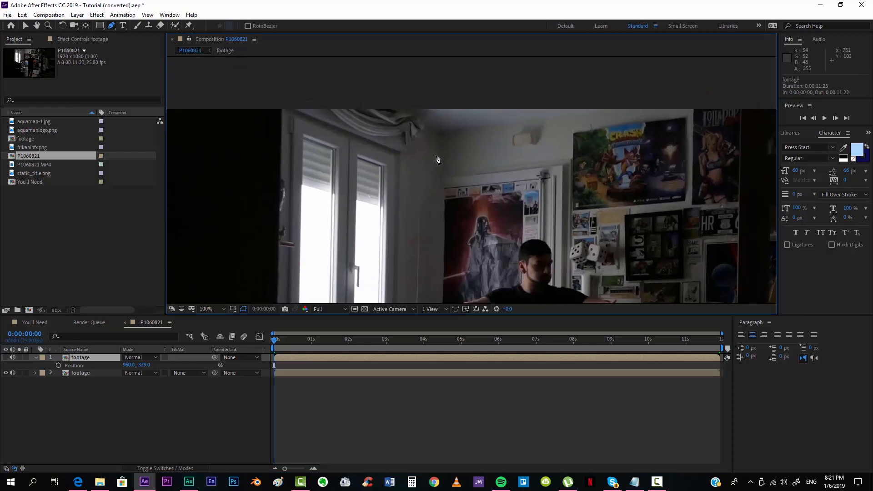
{"action": "left_click", "coordinate": [440, 156]}
{"action": "left_click", "coordinate": [234, 86]}
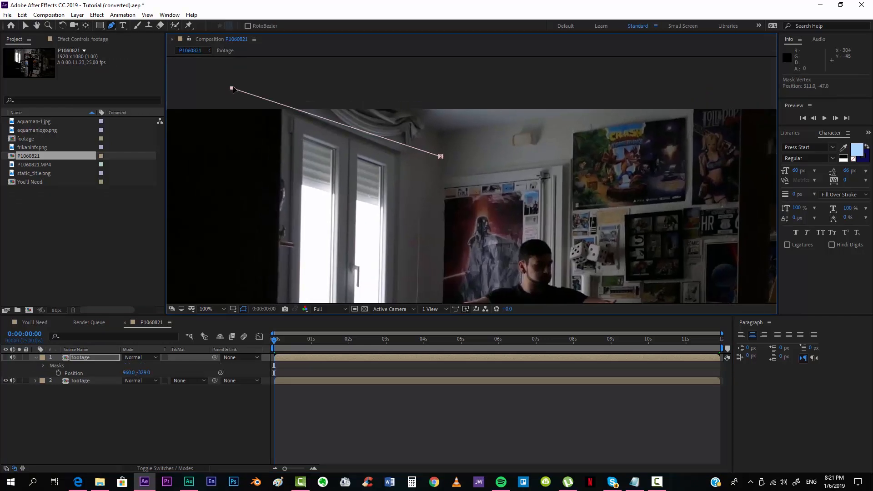
{"action": "key", "text": "v"}
{"action": "left_click_drag", "start_coordinate": [441, 157], "coordinate": [442, 162]}
{"action": "left_click_drag", "start_coordinate": [233, 87], "coordinate": [238, 82]}
Complete the flipped copy's mask as a closed triangle extending past the top right of the frame
{"action": "key", "text": "space"}
{"action": "left_click_drag", "start_coordinate": [440, 164], "coordinate": [248, 180]}
{"action": "key", "text": "g"}
{"action": "left_click_drag", "start_coordinate": [623, 114], "coordinate": [757, 118]}
{"action": "key", "text": "space"}
{"action": "left_click_drag", "start_coordinate": [523, 110], "coordinate": [706, 122]}
{"action": "left_click", "coordinate": [228, 110]}
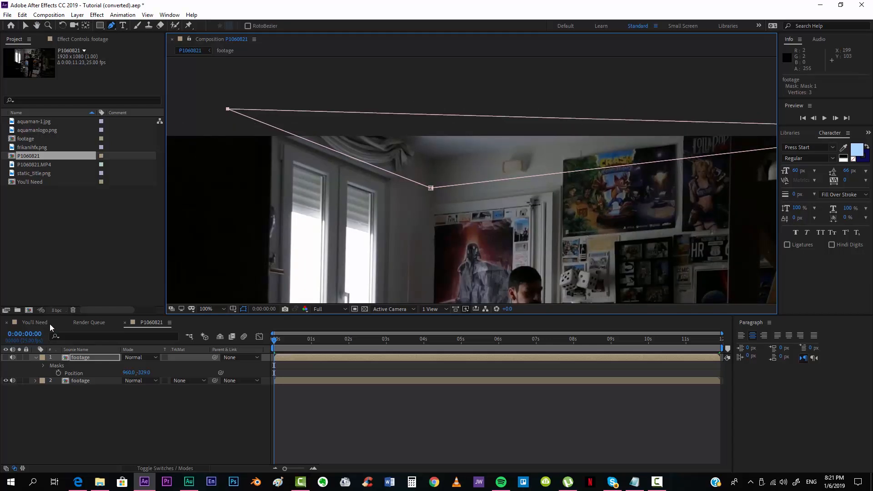
Show the flipped footage copy again and examine how the masked reflection meets the window, posters and dark beam area
{"action": "left_click", "coordinate": [6, 357]}
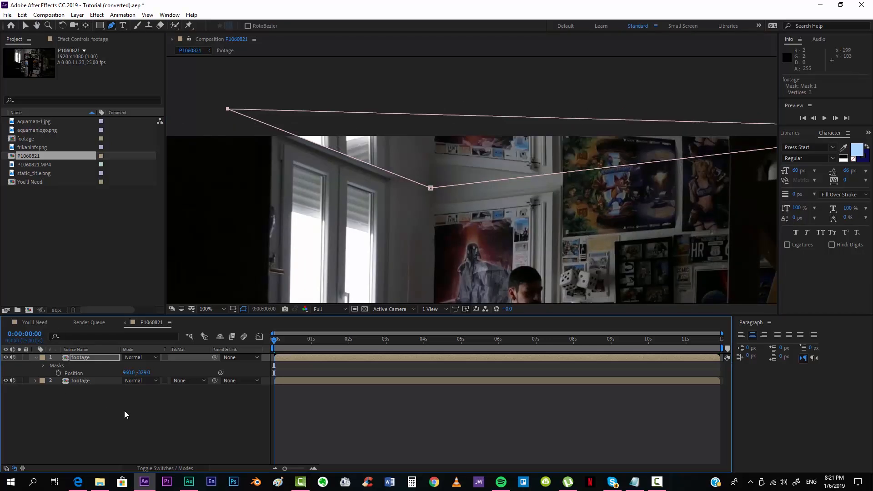
{"action": "key", "text": "v"}
{"action": "left_click", "coordinate": [143, 423]}
{"action": "key", "text": "space"}
{"action": "left_click_drag", "start_coordinate": [351, 189], "coordinate": [305, 119]}
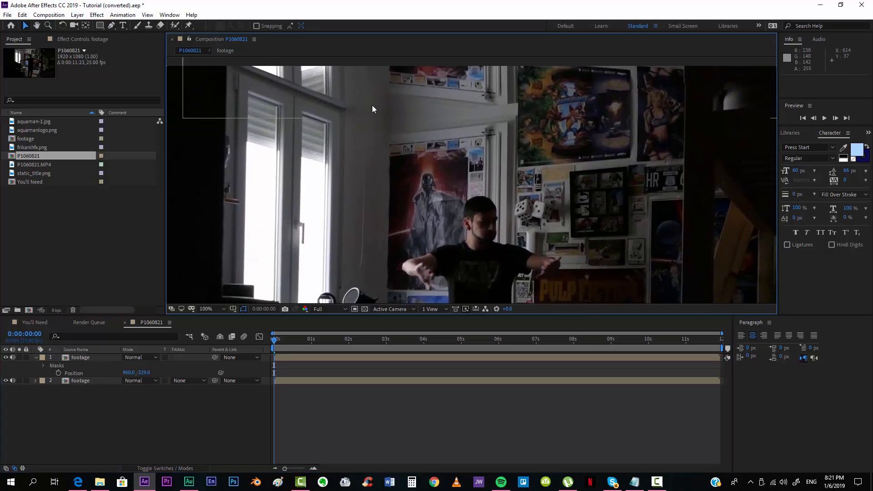
{"action": "key", "text": "space"}
{"action": "left_click_drag", "start_coordinate": [587, 100], "coordinate": [622, 121]}
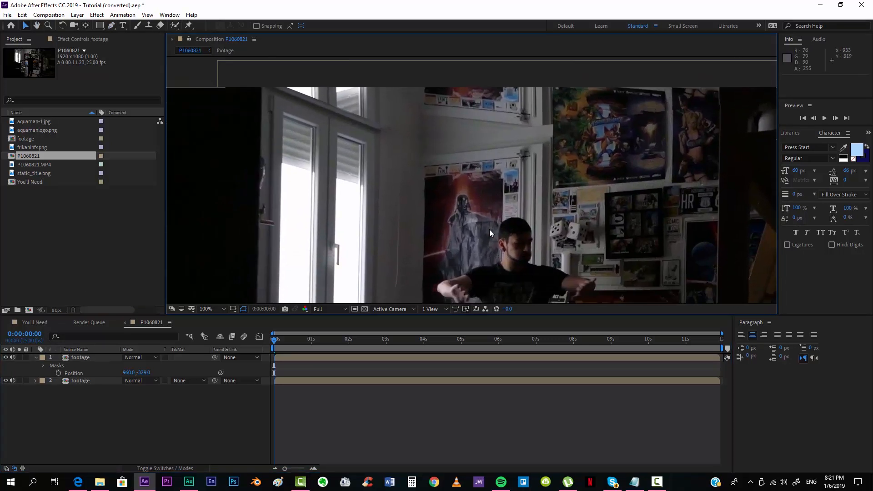
{"action": "left_click_drag", "start_coordinate": [298, 340], "coordinate": [253, 353]}
{"action": "key", "text": "space"}
{"action": "left_click_drag", "start_coordinate": [308, 212], "coordinate": [255, 210]}
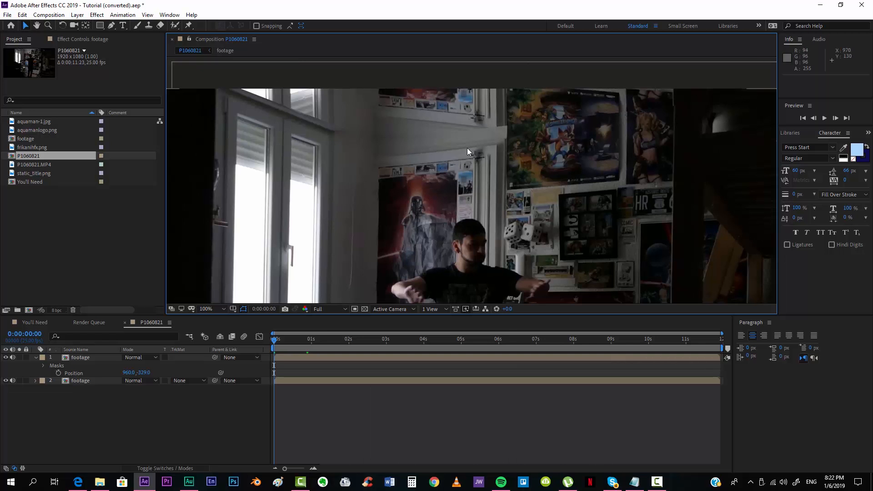
{"action": "mouse_move", "coordinate": [467, 148]}
{"action": "left_mouse_down"}
{"action": "mouse_move", "coordinate": [507, 129]}
{"action": "mouse_move", "coordinate": [470, 151]}
{"action": "left_mouse_up"}
{"action": "key", "text": "space"}
{"action": "left_click_drag", "start_coordinate": [717, 95], "coordinate": [442, 138]}
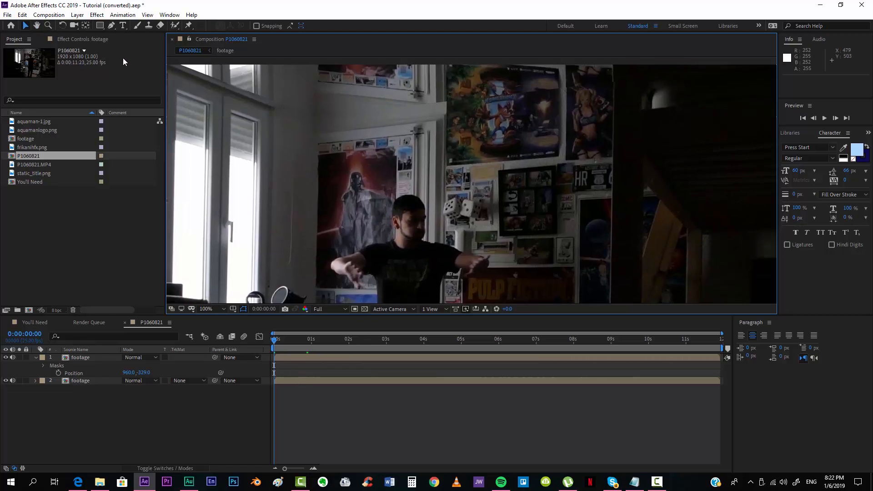
Create a deep blue 1920 x 1080 solid named "surface_mate" and hide it
{"action": "left_click", "coordinate": [78, 15]}
{"action": "mouse_move", "coordinate": [87, 26]}
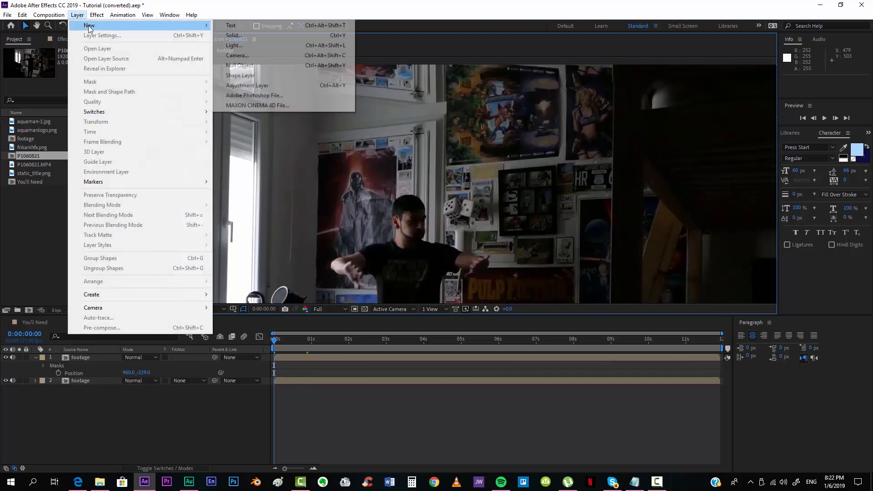
{"action": "left_click", "coordinate": [247, 36]}
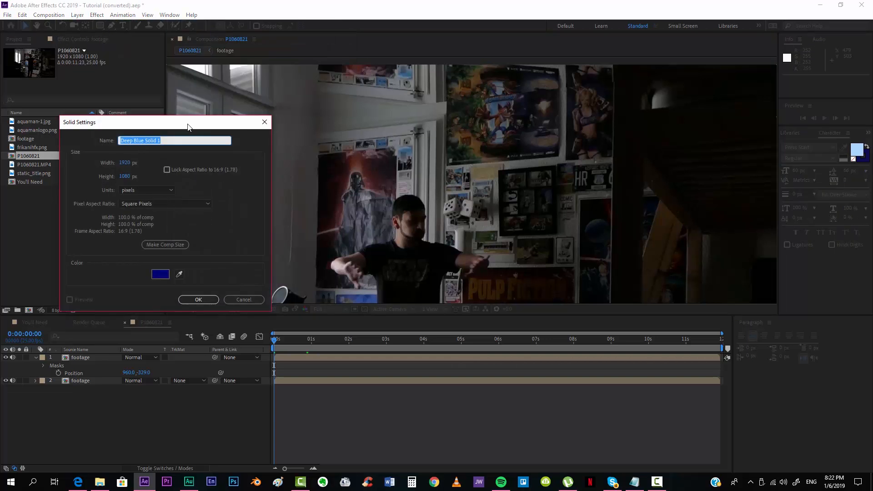
{"action": "left_click_drag", "start_coordinate": [190, 121], "coordinate": [402, 139]}
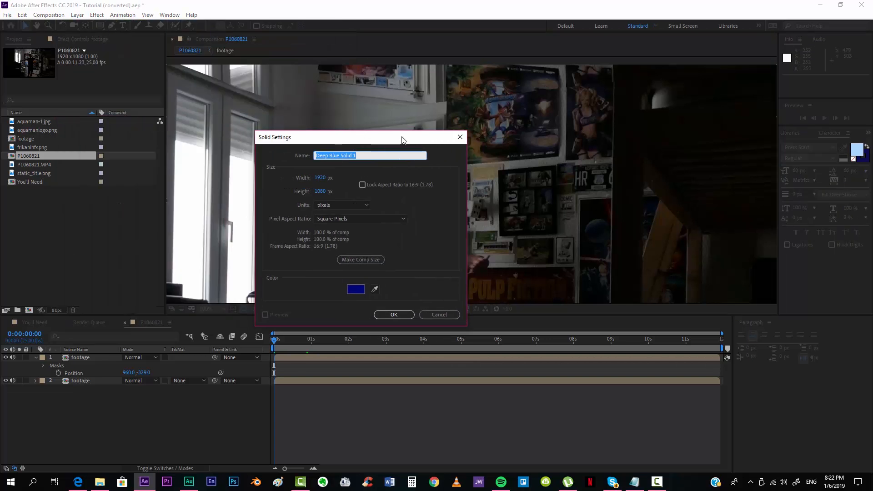
{"action": "type", "text": "surface_mate"}
{"action": "key", "text": "Return"}
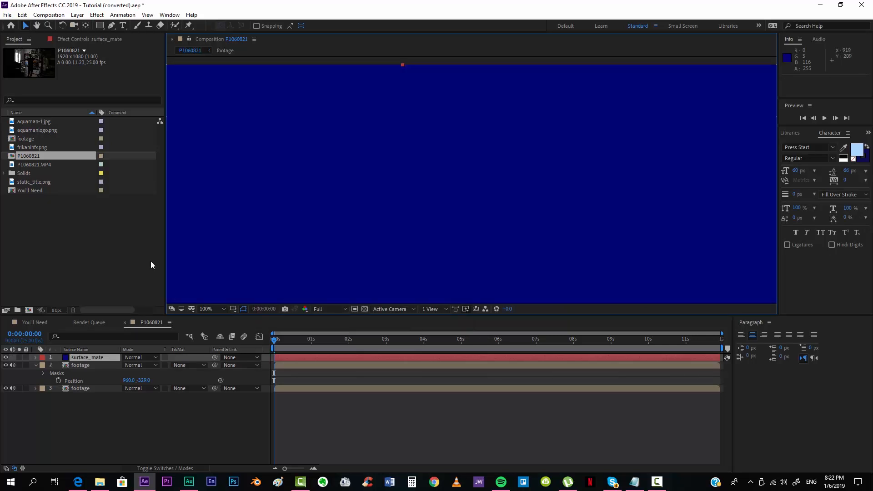
{"action": "left_click", "coordinate": [7, 357]}
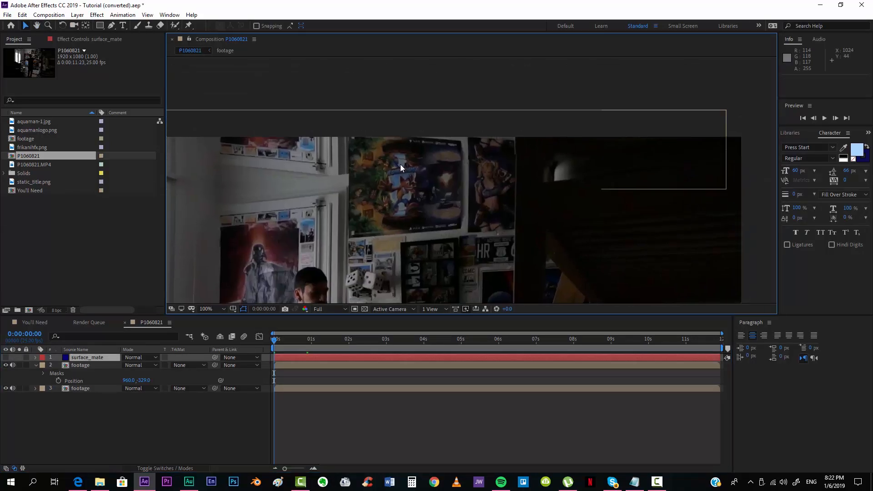
Hide the flipped footage copy and start a second mask on it with a vertical edge along the right side of the Lollipop poster
{"action": "left_click", "coordinate": [7, 369]}
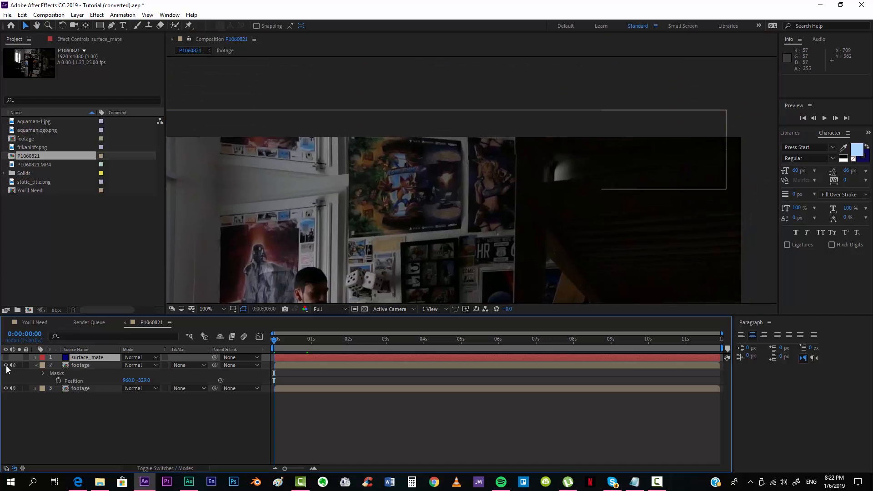
{"action": "left_click", "coordinate": [70, 362]}
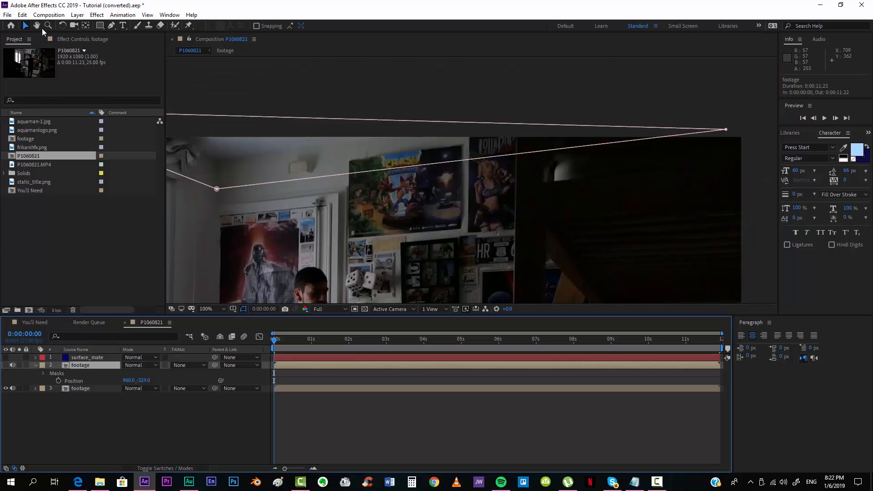
{"action": "left_click", "coordinate": [112, 26]}
{"action": "scroll", "coordinate": [512, 164], "scroll_direction": "up", "scroll_amount": 2}
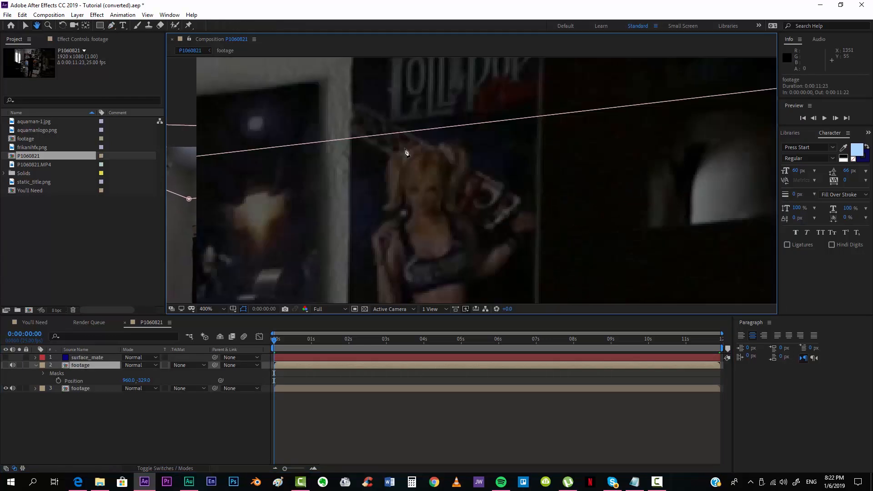
{"action": "left_click_drag", "start_coordinate": [449, 198], "coordinate": [310, 303]}
{"action": "left_click", "coordinate": [393, 122]}
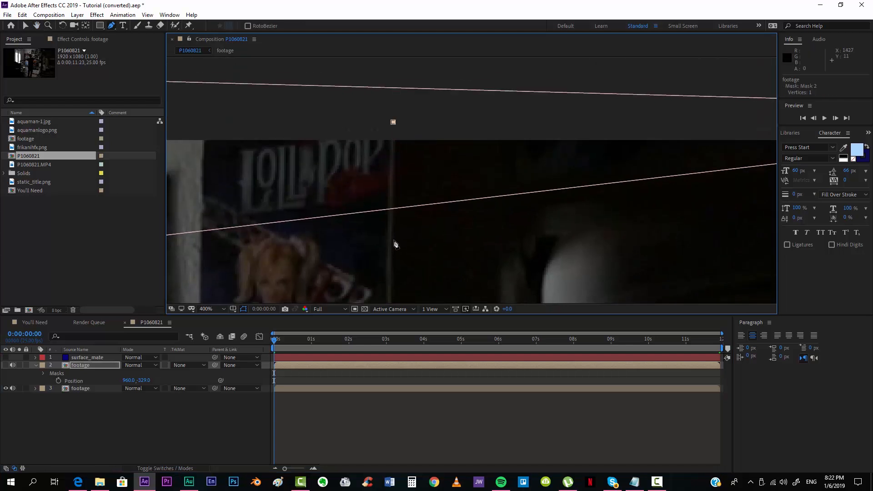
{"action": "left_click", "coordinate": [391, 256]}
{"action": "key", "text": "v"}
{"action": "left_click_drag", "start_coordinate": [393, 259], "coordinate": [392, 264]}
Close the flipped copy's second mask around the dark area right of the poster, extending above the frame
{"action": "key", "text": "comma"}
{"action": "key", "text": "comma"}
{"action": "key", "text": "comma"}
{"action": "key", "text": "comma"}
{"action": "key", "text": "g"}
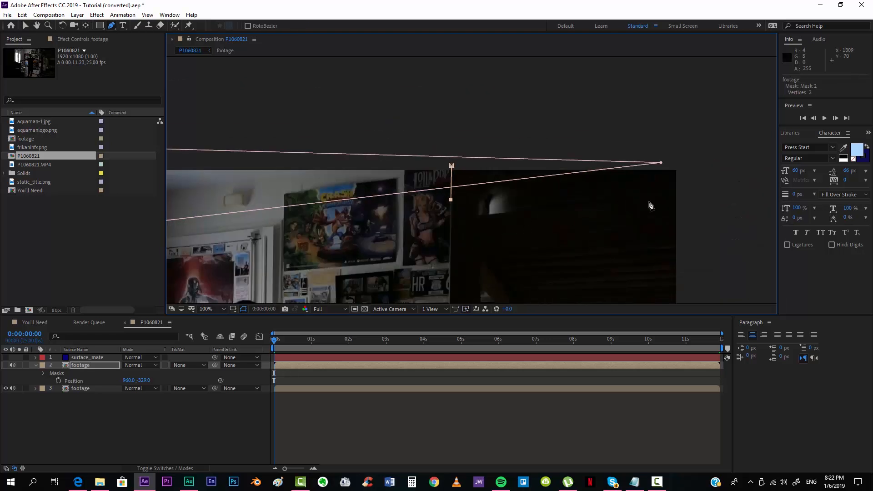
{"action": "left_click", "coordinate": [673, 202]}
{"action": "left_click", "coordinate": [709, 136]}
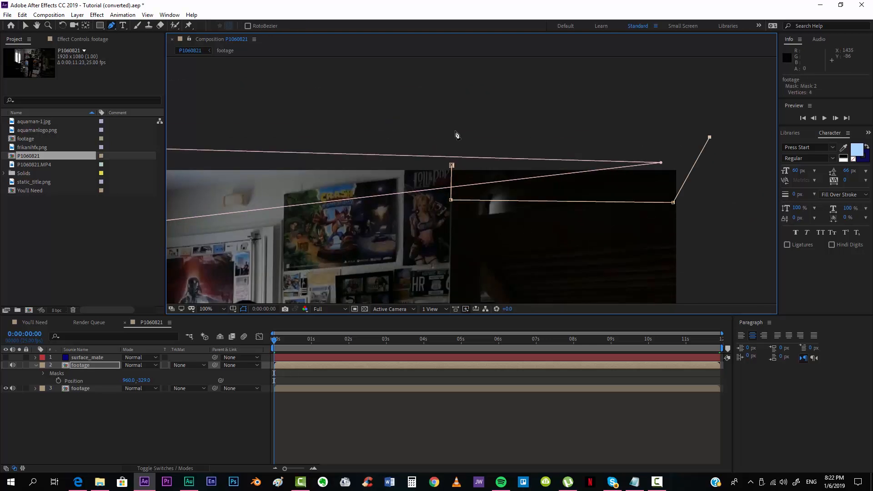
{"action": "left_click", "coordinate": [455, 131]}
{"action": "left_click", "coordinate": [452, 166]}
{"action": "key", "text": "period"}
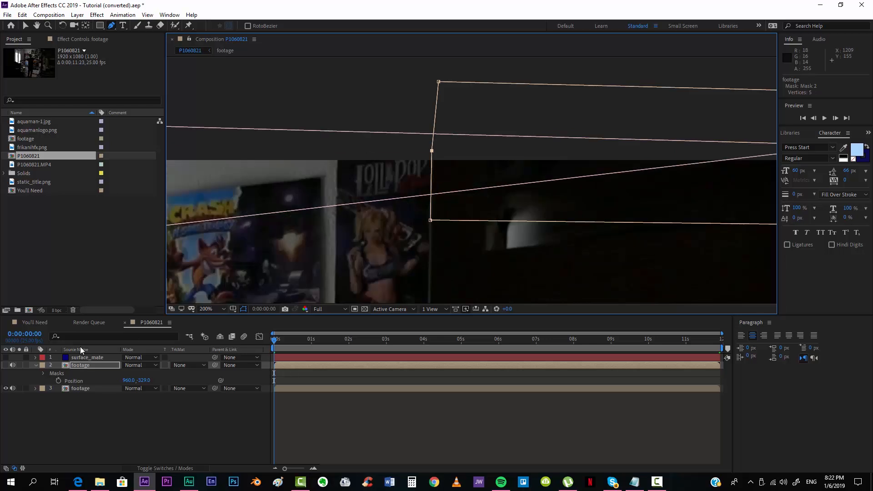
Show the flipped footage copy again and remove its second mask
{"action": "left_click", "coordinate": [5, 365]}
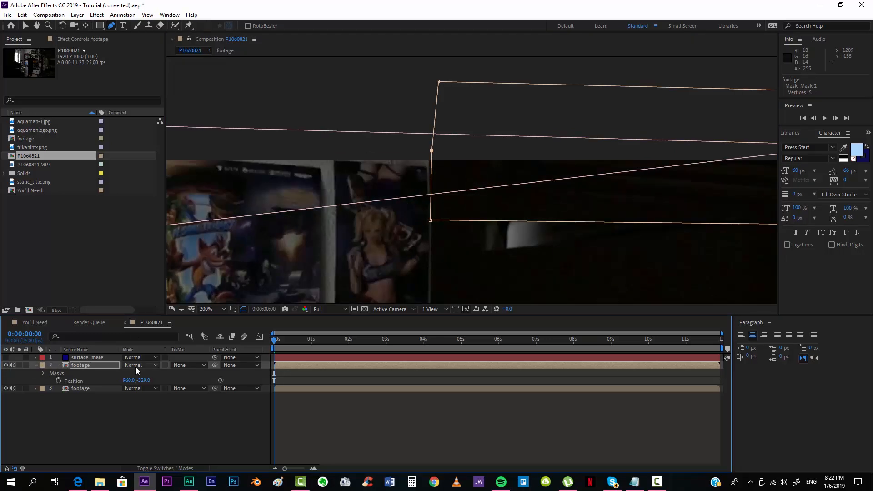
{"action": "left_click", "coordinate": [84, 359]}
{"action": "left_click", "coordinate": [84, 366]}
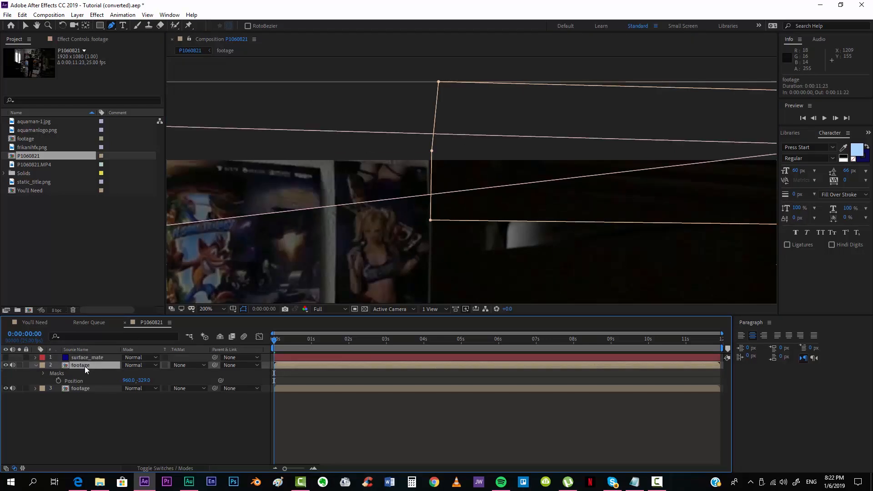
{"action": "key", "text": "v"}
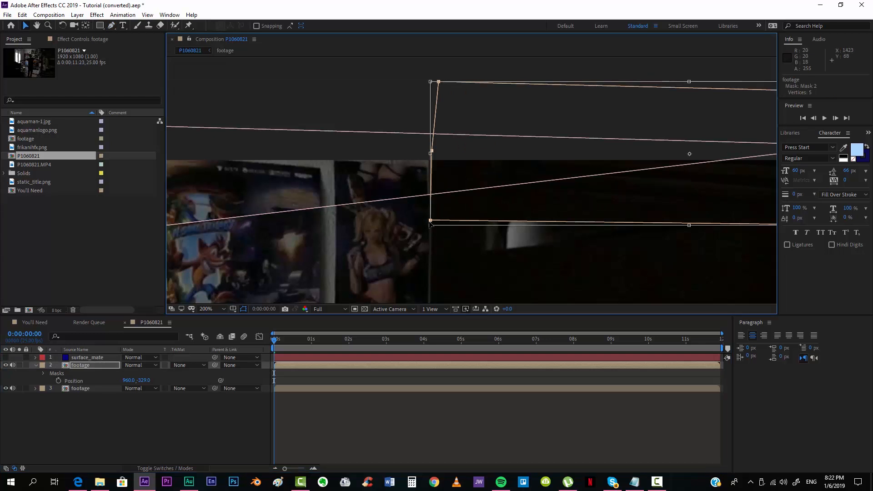
Draw a closed four-point mask on the surface_mate solid over the dark area right of the Lollipop poster
{"action": "left_click", "coordinate": [304, 357]}
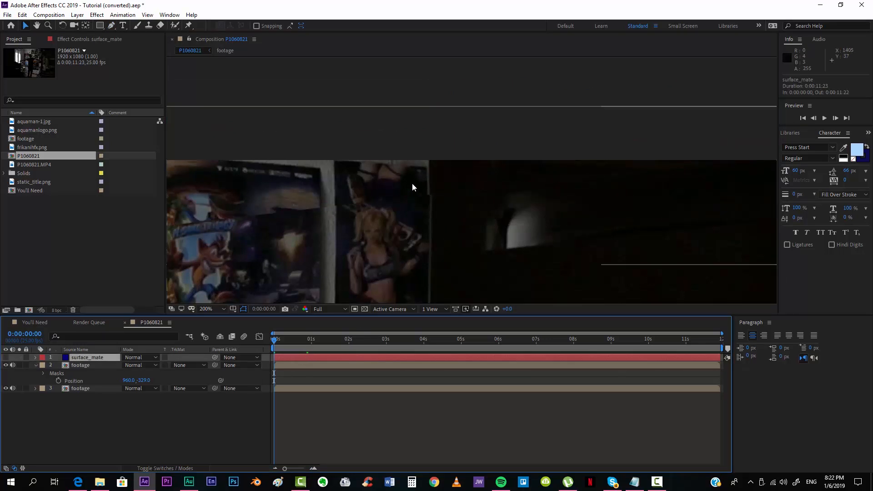
{"action": "key", "text": "g"}
{"action": "left_click", "coordinate": [430, 223]}
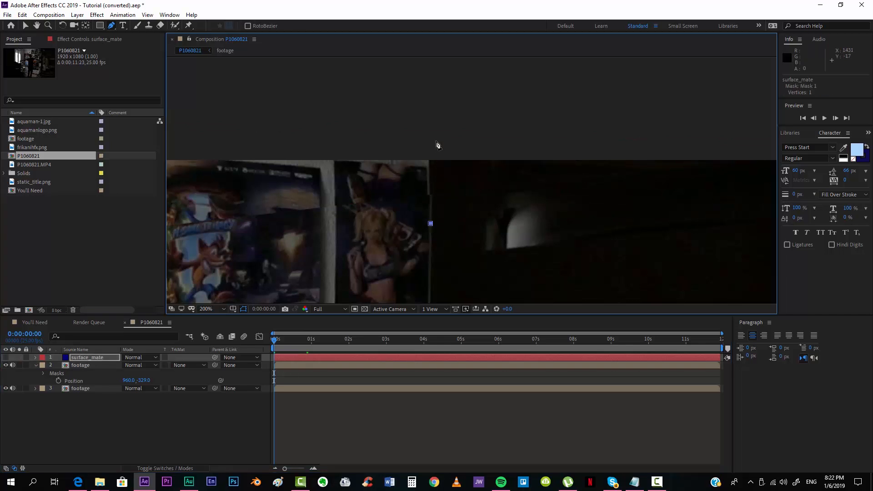
{"action": "left_click", "coordinate": [430, 135]}
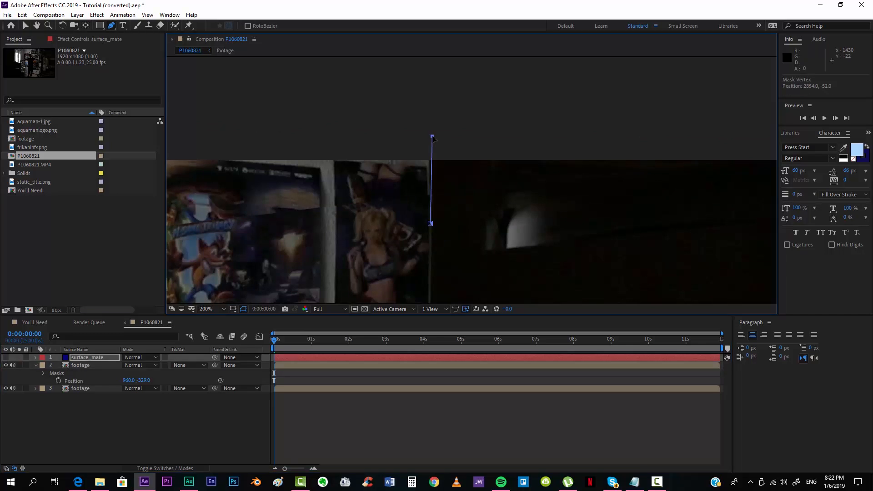
{"action": "key", "text": "comma"}
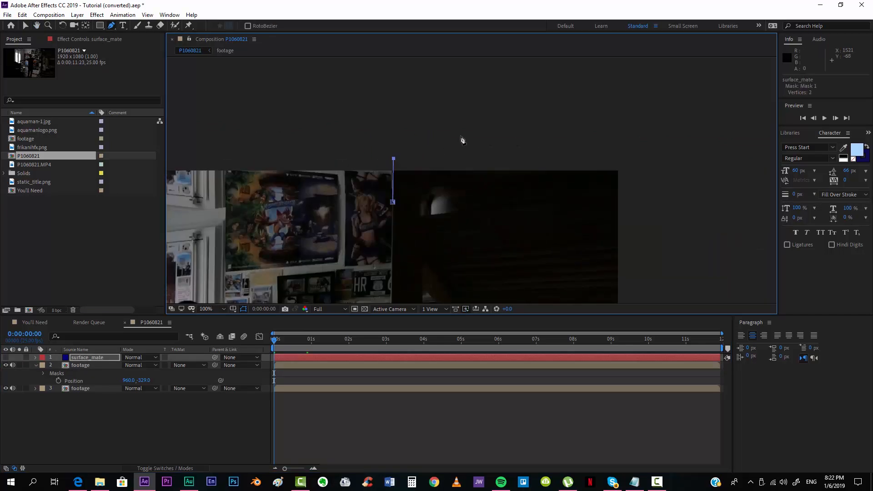
{"action": "left_click", "coordinate": [575, 138]}
{"action": "left_click", "coordinate": [586, 200]}
{"action": "left_click", "coordinate": [392, 202]}
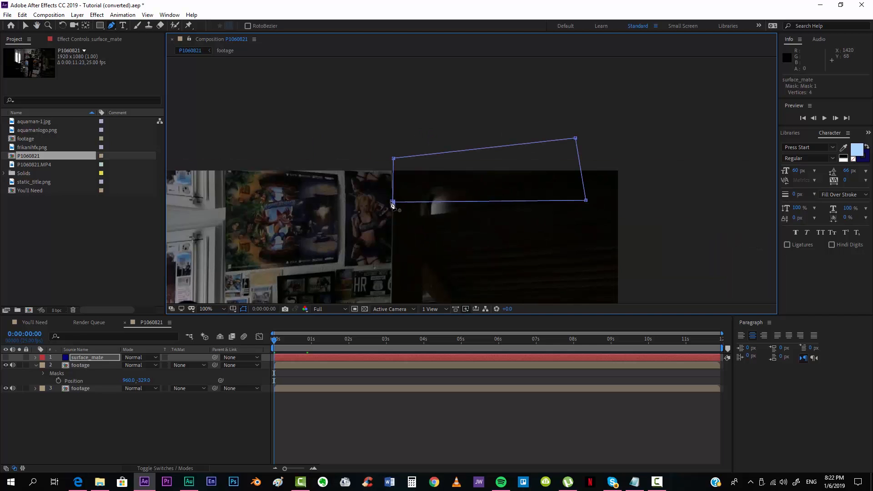
{"action": "key", "text": "period"}
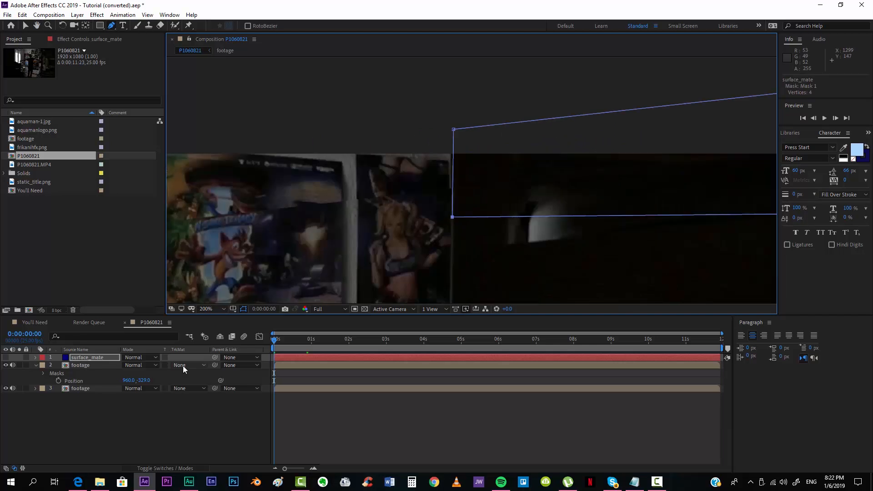
Set the flipped footage copy's track matte to Alpha Inverted Matte "surface_mate"
{"action": "left_click", "coordinate": [89, 364]}
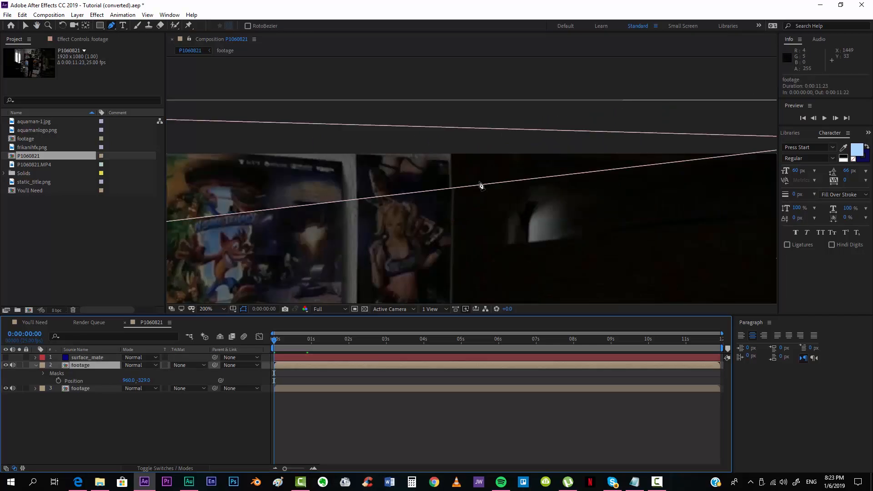
{"action": "left_click", "coordinate": [183, 367]}
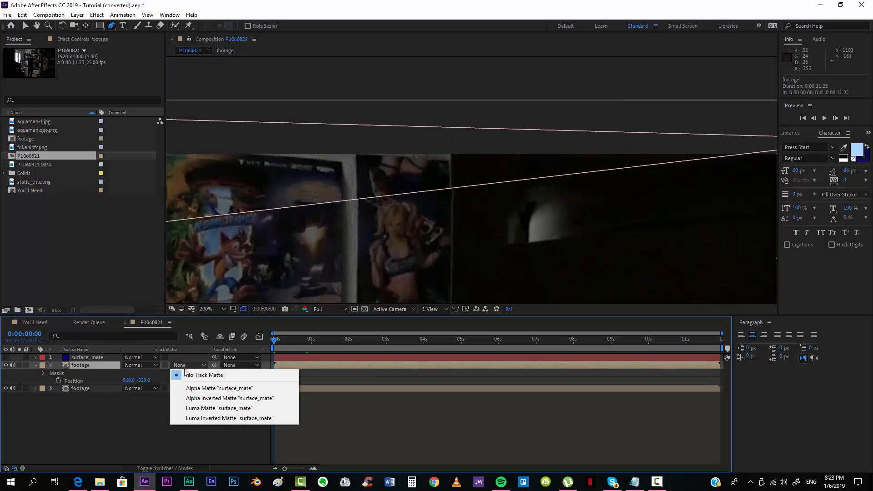
{"action": "left_click", "coordinate": [217, 398]}
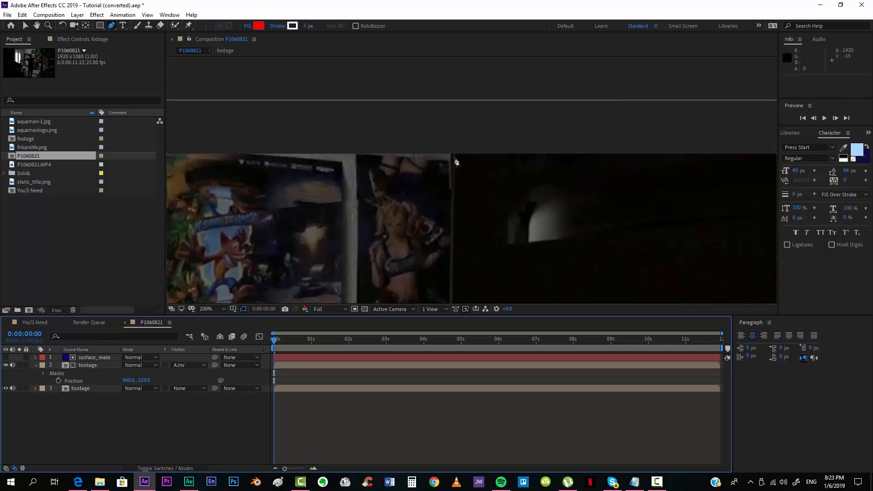
Set the feather of the surface_mate solid's mask to 5 pixels in both directions
{"action": "left_click", "coordinate": [95, 357]}
{"action": "key", "text": "f"}
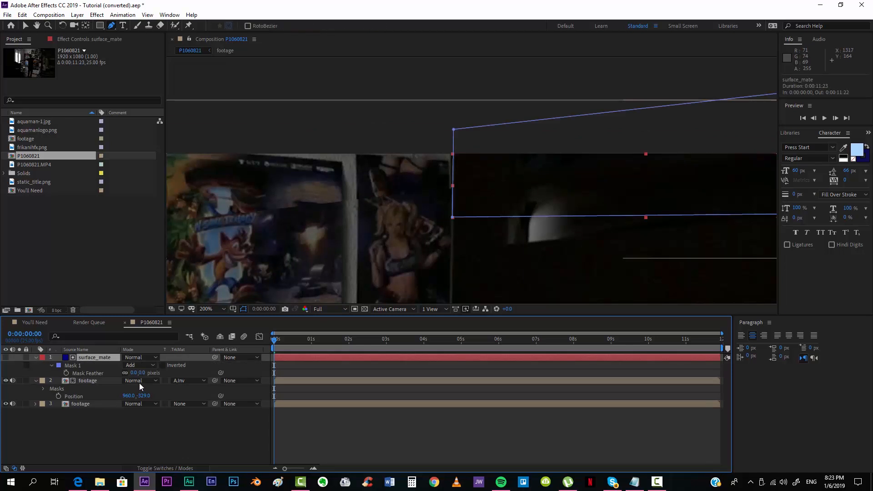
{"action": "left_click", "coordinate": [145, 373]}
{"action": "type", "text": "10"}
{"action": "key", "text": "Return"}
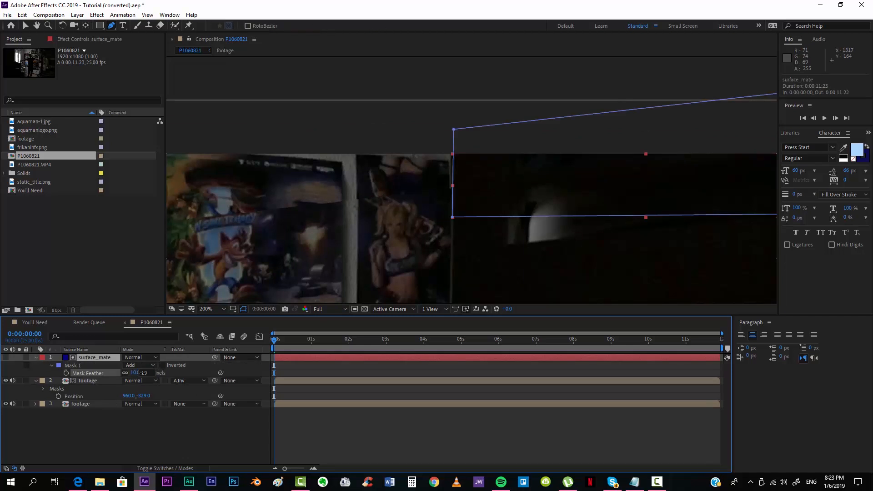
{"action": "left_click", "coordinate": [144, 373]}
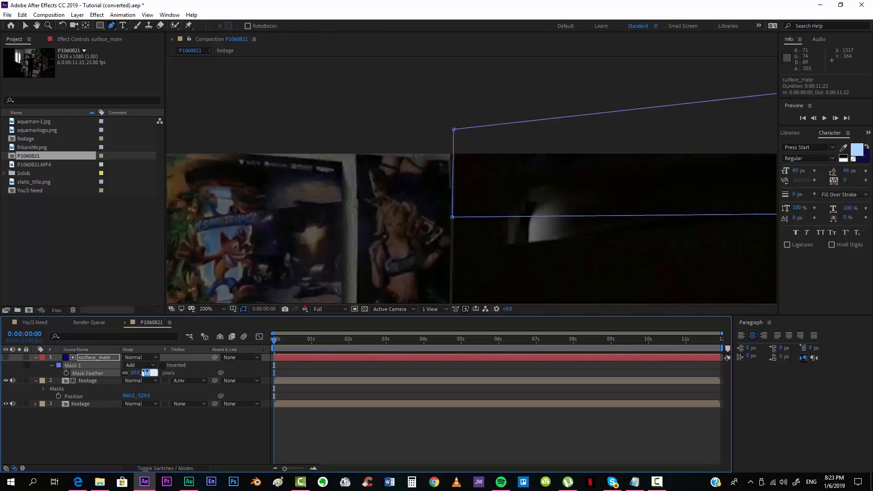
{"action": "type", "text": "5"}
{"action": "key", "text": "Return"}
{"action": "left_click", "coordinate": [176, 441]}
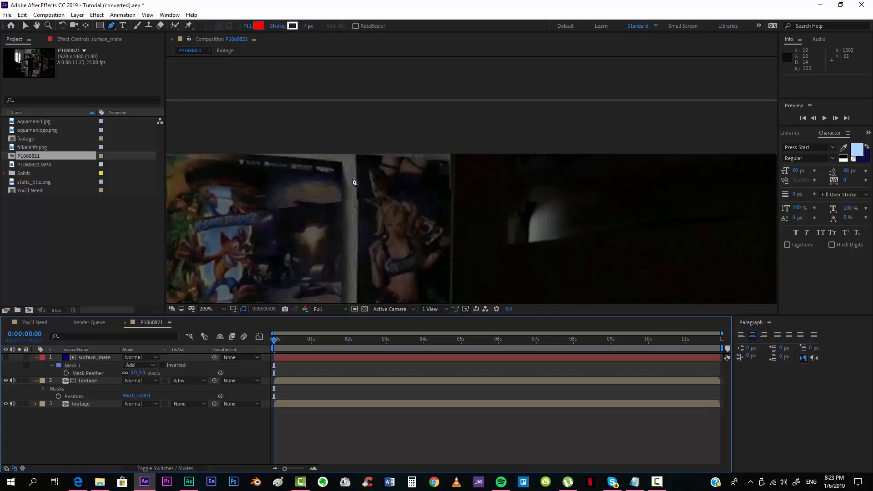
Apply the Turbulent Displace effect to the flipped footage copy
{"action": "left_click", "coordinate": [91, 359]}
{"action": "scroll", "coordinate": [483, 211], "scroll_direction": "down", "scroll_amount": 4}
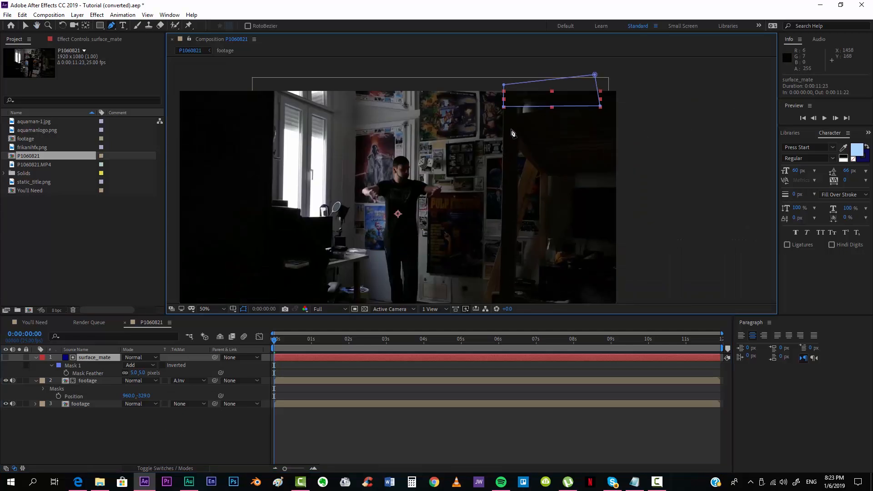
{"action": "left_click_drag", "start_coordinate": [456, 140], "coordinate": [474, 145]}
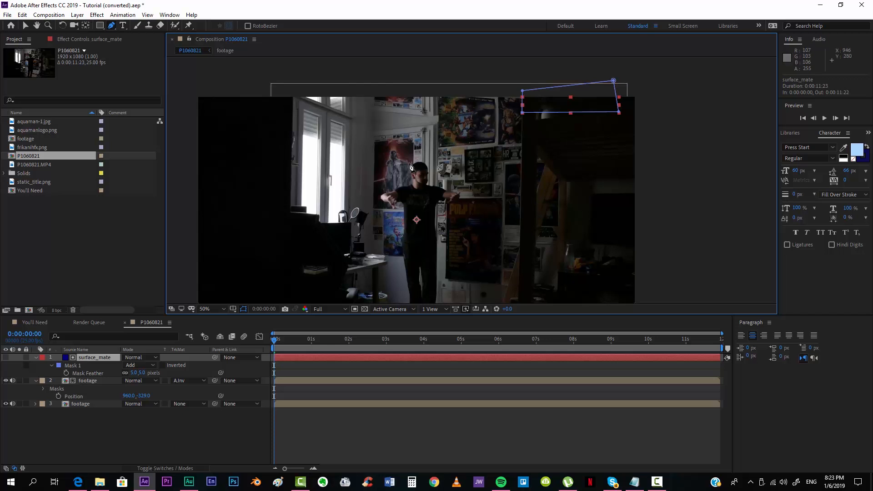
{"action": "key", "text": "v"}
{"action": "left_click_drag", "start_coordinate": [411, 169], "coordinate": [406, 194]}
{"action": "left_click", "coordinate": [359, 427]}
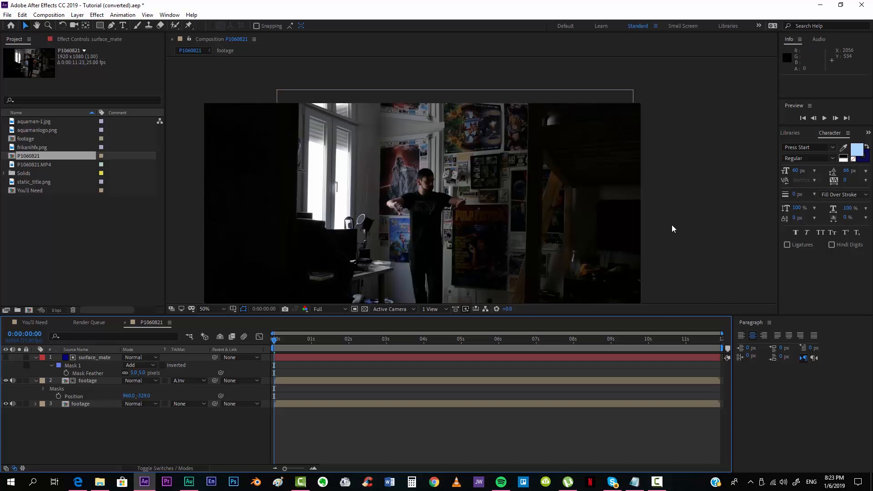
{"action": "left_click", "coordinate": [324, 379]}
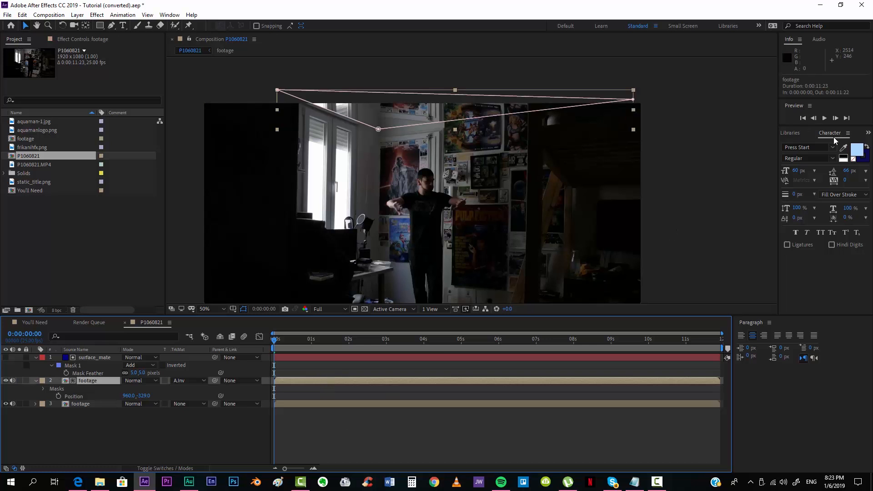
{"action": "left_click", "coordinate": [868, 132]}
{"action": "left_click", "coordinate": [832, 151]}
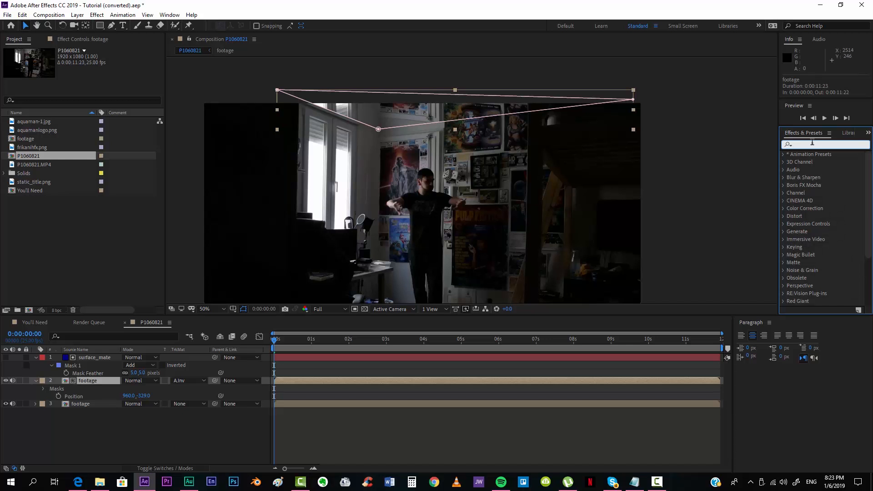
{"action": "type", "text": "turbu"}
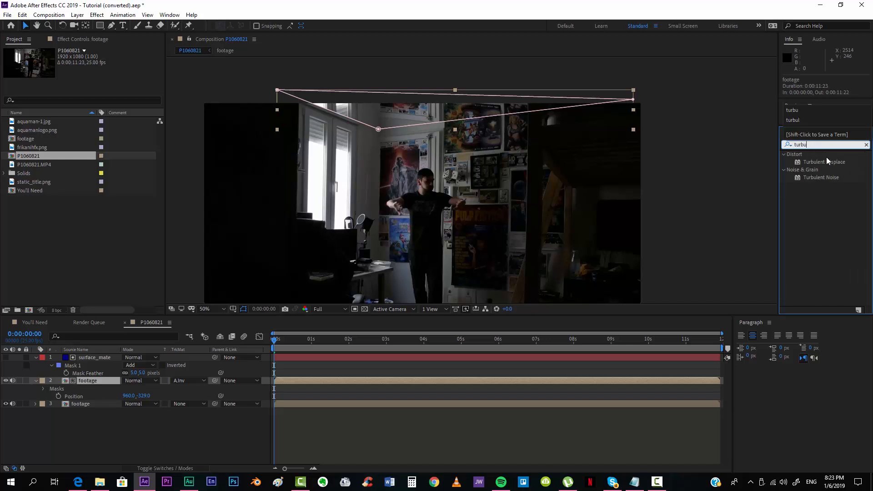
{"action": "left_click_drag", "start_coordinate": [828, 160], "coordinate": [361, 381]}
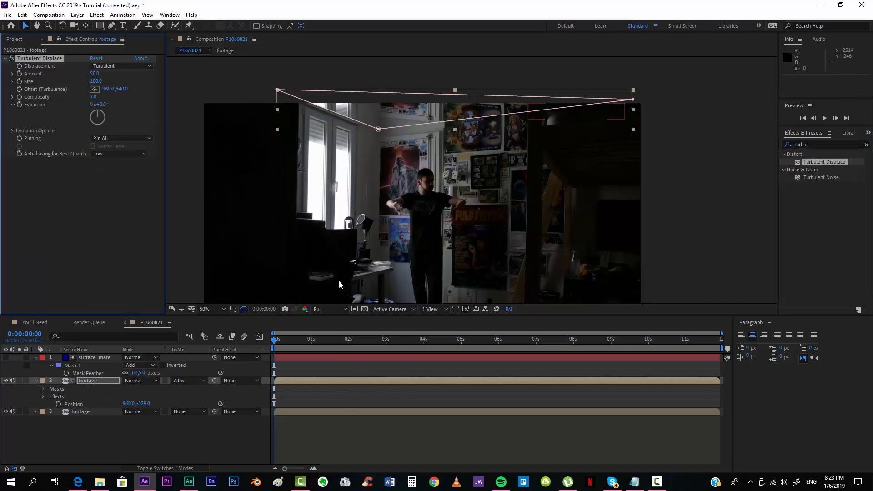
Set the flipped copy's Turbulent Displace Amount to 147 and Size to 4
{"action": "left_click_drag", "start_coordinate": [331, 163], "coordinate": [342, 167]}
{"action": "scroll", "coordinate": [345, 157], "scroll_direction": "up", "scroll_amount": 1}
{"action": "left_click_drag", "start_coordinate": [356, 115], "coordinate": [384, 201]}
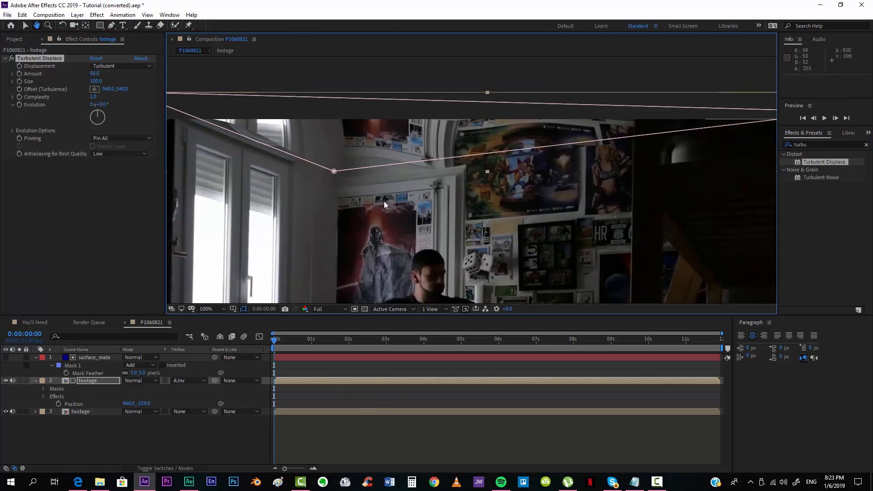
{"action": "key", "text": "v"}
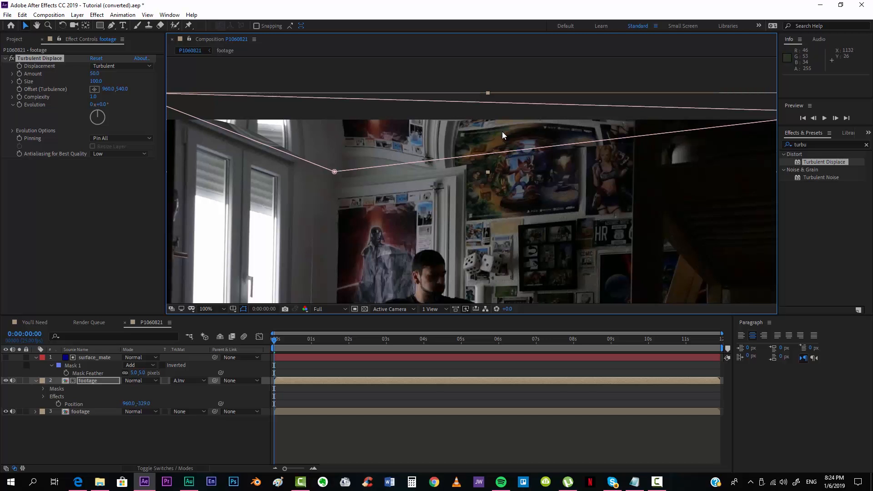
{"action": "left_click", "coordinate": [95, 74]}
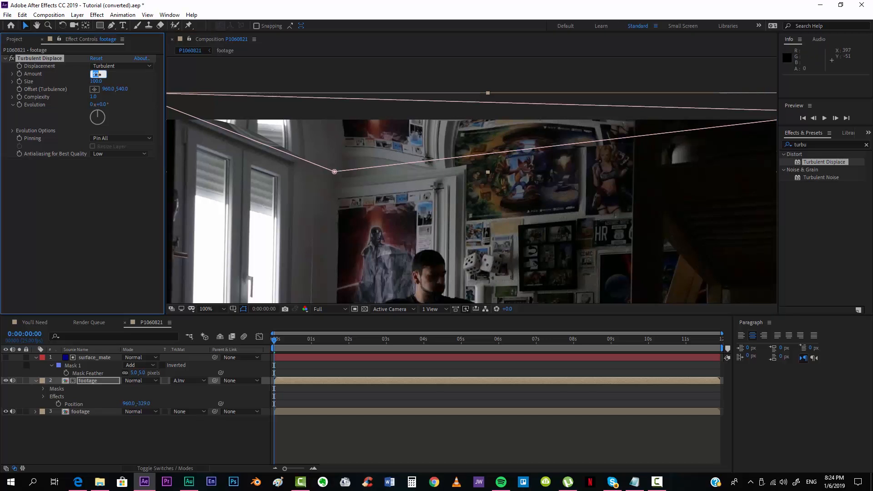
{"action": "type", "text": "200"}
{"action": "key", "text": "Return"}
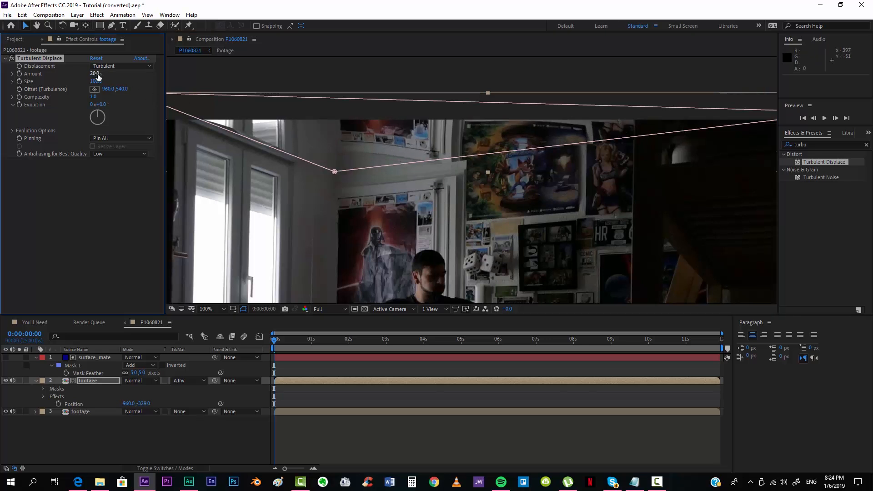
{"action": "left_click_drag", "start_coordinate": [89, 73], "coordinate": [42, 90]}
{"action": "left_click_drag", "start_coordinate": [42, 90], "coordinate": [43, 90]}
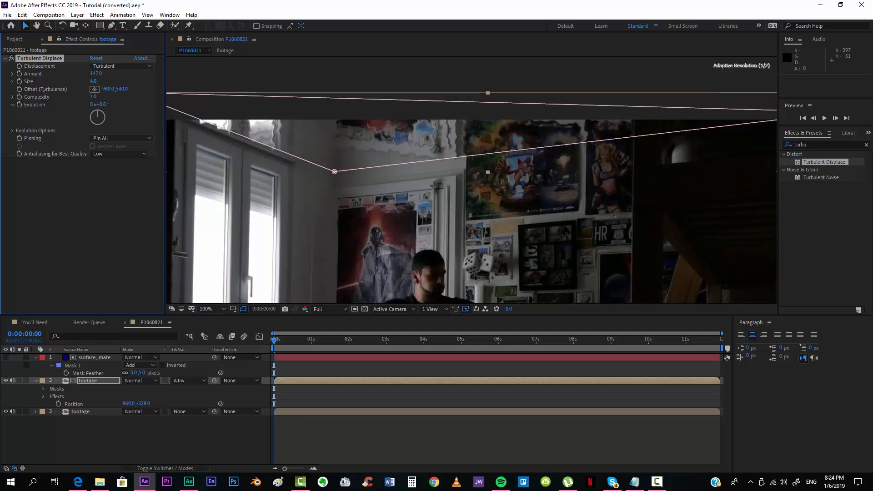
Increase the Turbulent Displace Amount to 283 and its Complexity to 1.2
{"action": "left_click_drag", "start_coordinate": [340, 182], "coordinate": [352, 179]}
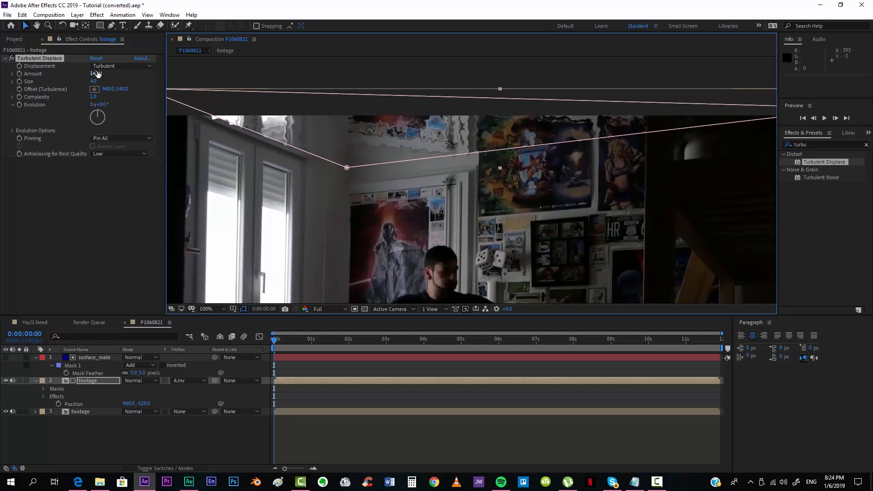
{"action": "left_click_drag", "start_coordinate": [94, 78], "coordinate": [156, 74]}
{"action": "left_click_drag", "start_coordinate": [323, 191], "coordinate": [305, 189]}
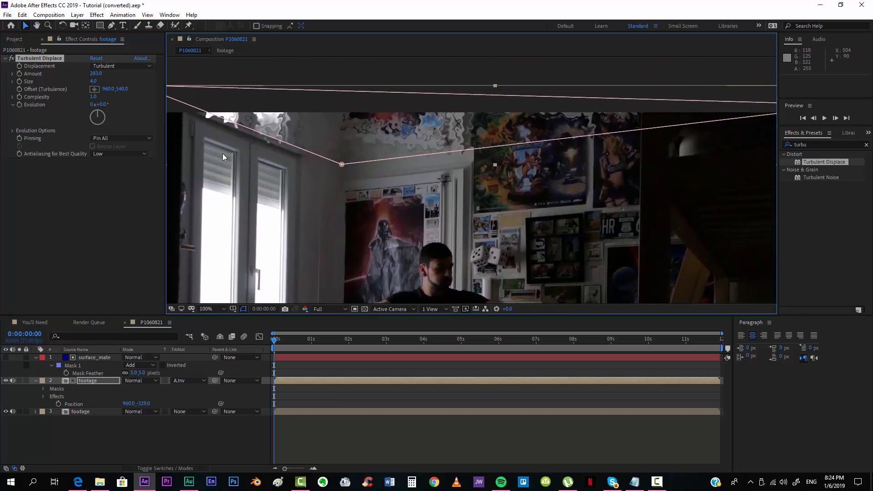
{"action": "mouse_move", "coordinate": [93, 99]}
{"action": "left_mouse_down"}
{"action": "mouse_move", "coordinate": [121, 98]}
{"action": "mouse_move", "coordinate": [107, 99]}
{"action": "left_mouse_up"}
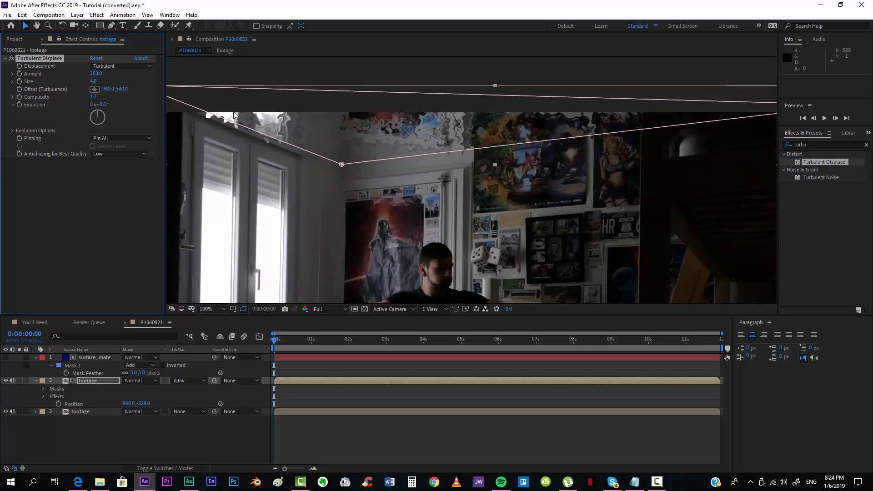
Animate the Evolution of Turbulent Displace with the expression time*200
{"action": "left_click", "coordinate": [19, 105], "text": "alt"}
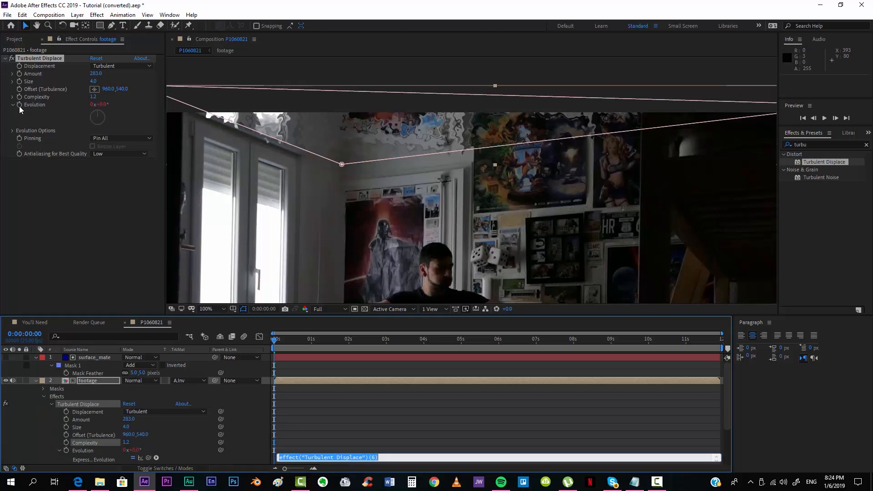
{"action": "type", "text": "time*200"}
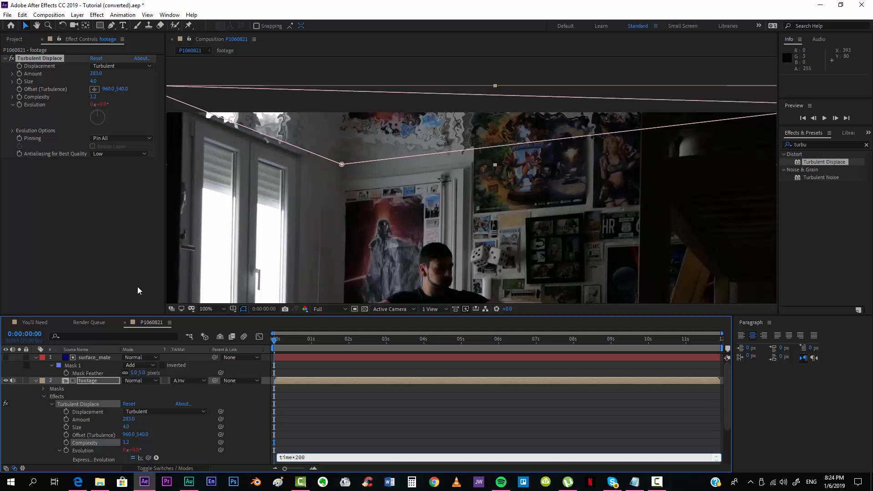
{"action": "left_click", "coordinate": [343, 405]}
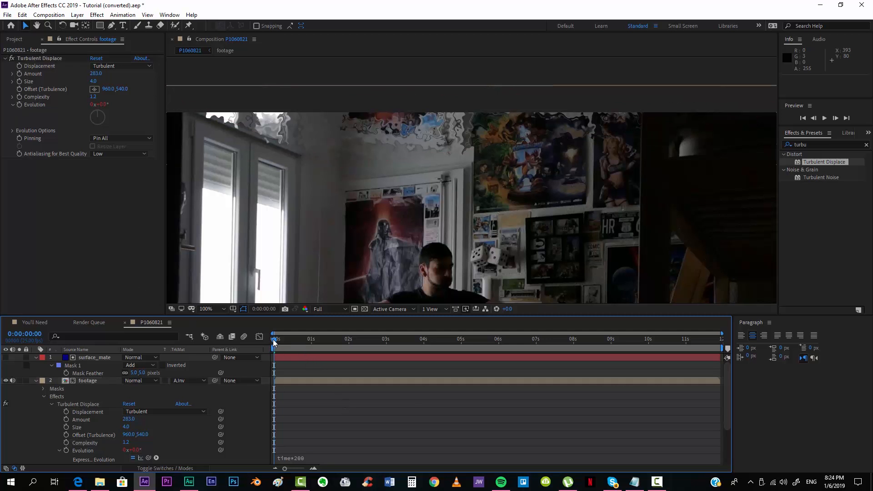
Preview the rippling reflection by playing the composition from the start
{"action": "key", "text": "space"}
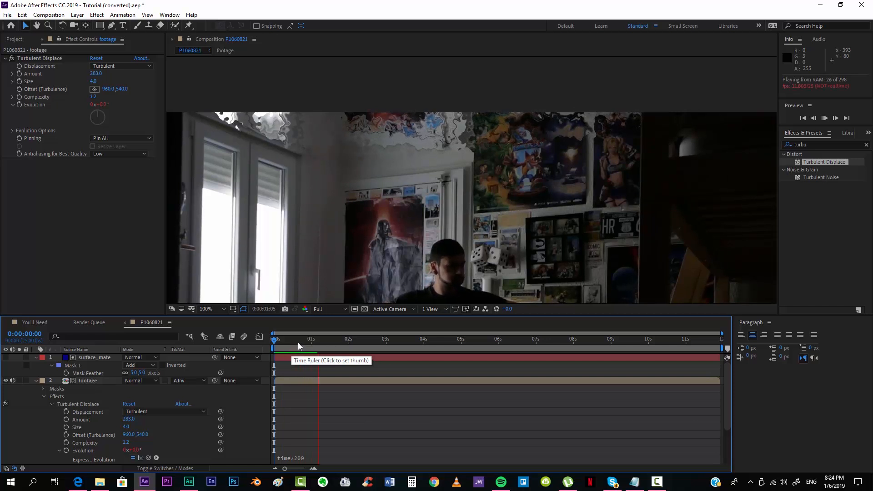
{"action": "left_click", "coordinate": [307, 342]}
{"action": "left_click_drag", "start_coordinate": [306, 344], "coordinate": [248, 345]}
{"action": "key", "text": "space"}
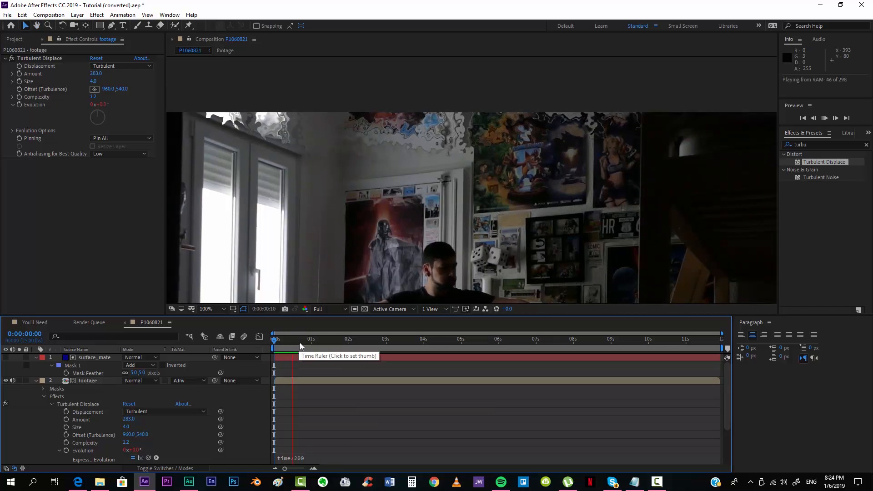
{"action": "key", "text": "space"}
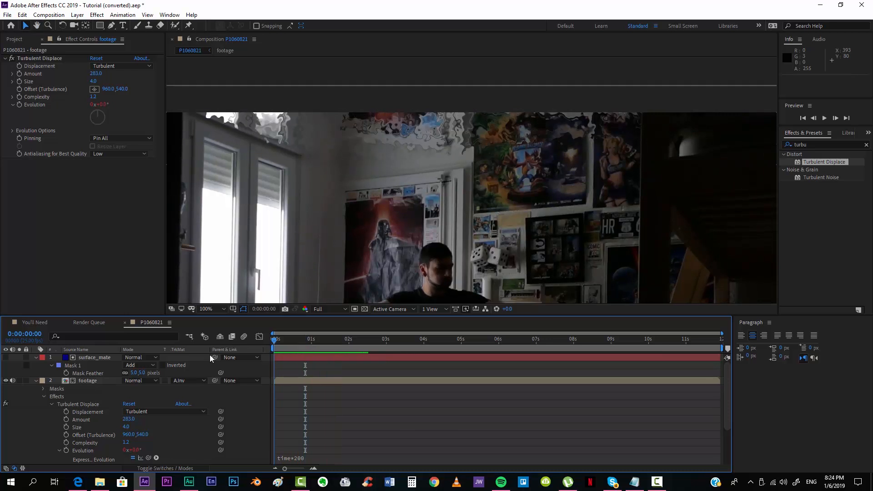
Collapse the layer properties and apply a second Turbulent Displace effect to the flipped footage copy
{"action": "left_click", "coordinate": [36, 380]}
{"action": "left_click", "coordinate": [36, 358]}
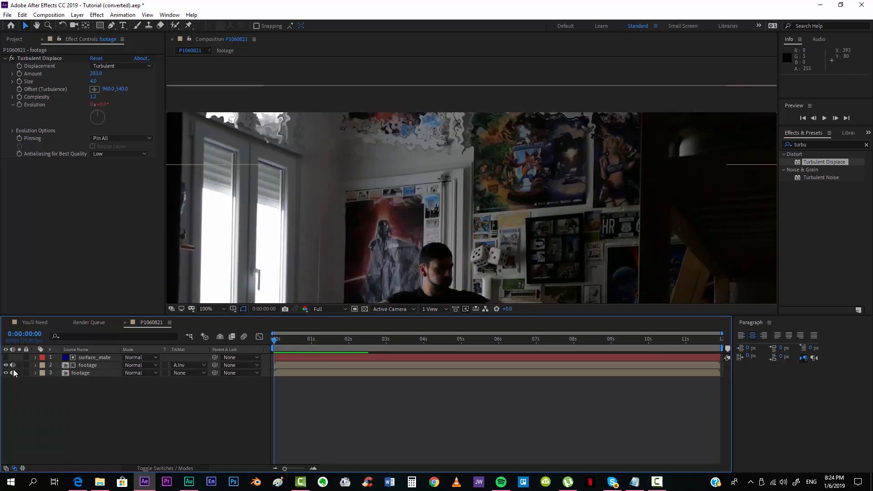
{"action": "left_click", "coordinate": [88, 365]}
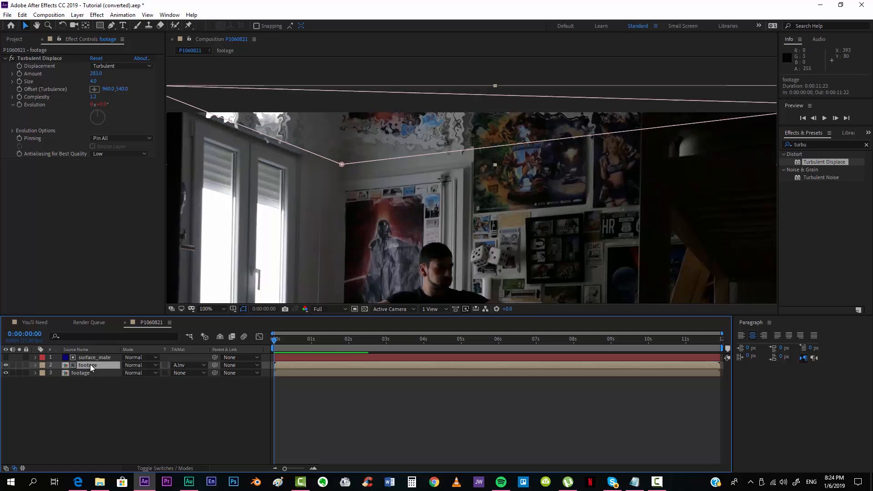
{"action": "left_click_drag", "start_coordinate": [814, 166], "coordinate": [397, 364]}
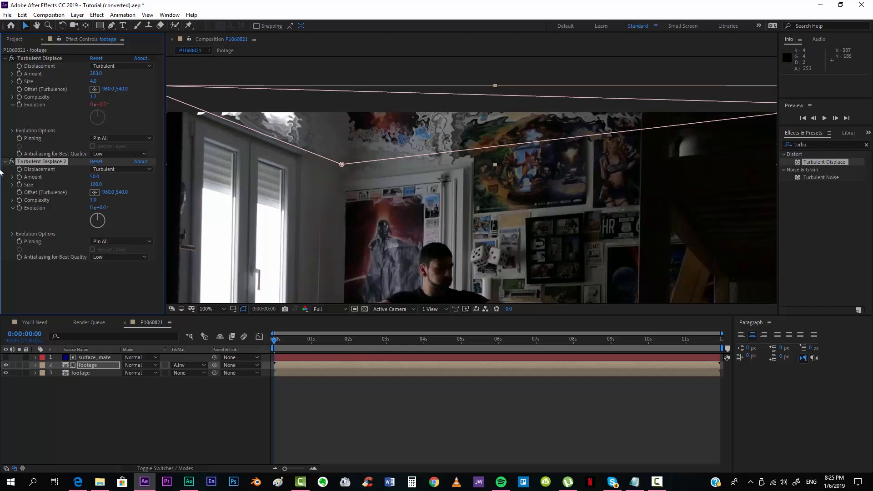
Set both Size and Amount of the second Turbulent Displace effect to 20
{"action": "left_click_drag", "start_coordinate": [89, 184], "coordinate": [71, 189]}
{"action": "left_click", "coordinate": [94, 178]}
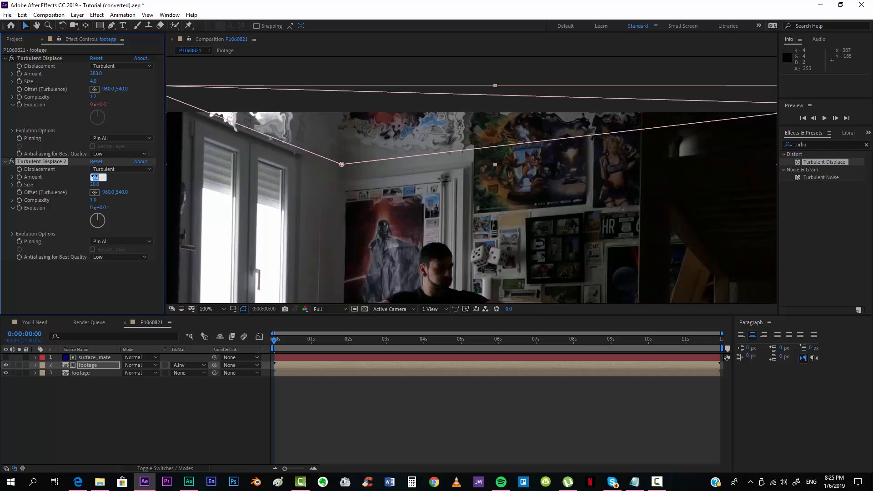
{"action": "type", "text": "20"}
{"action": "key", "text": "Return"}
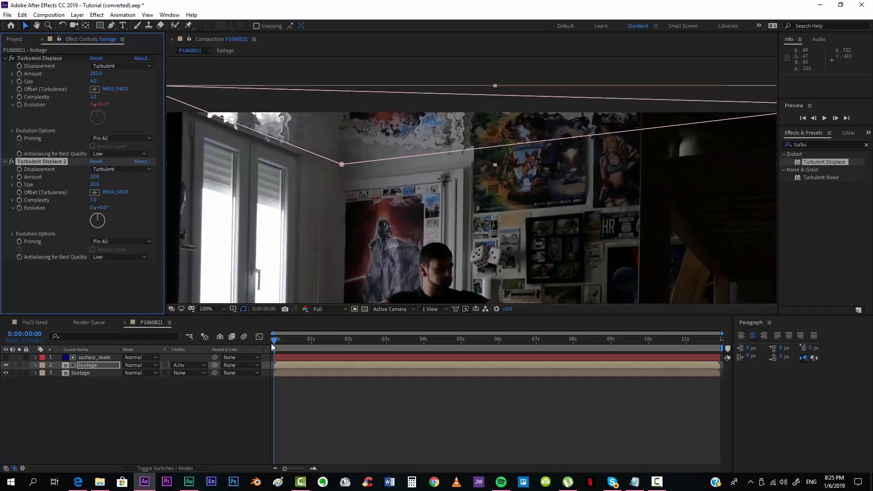
{"action": "left_click", "coordinate": [277, 340]}
{"action": "left_click_drag", "start_coordinate": [283, 340], "coordinate": [252, 341]}
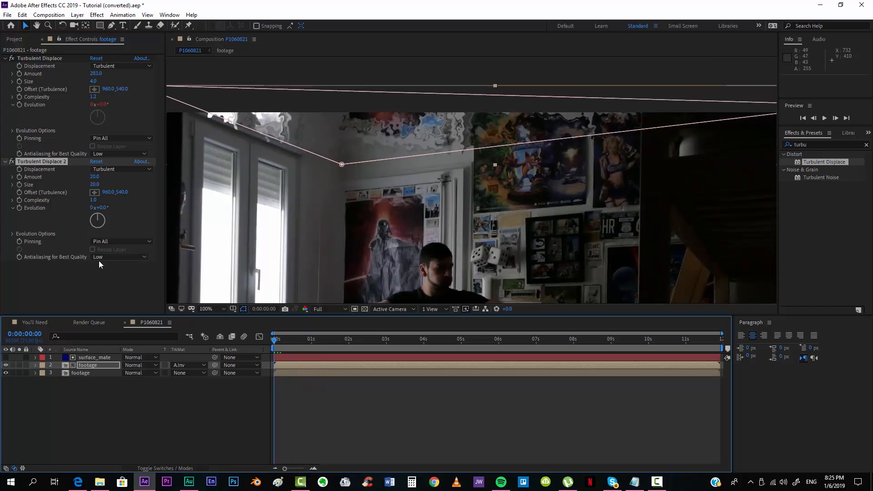
Animate the Evolution of the second Turbulent Displace effect with the expression time*100
{"action": "left_click", "coordinate": [19, 208], "text": "alt"}
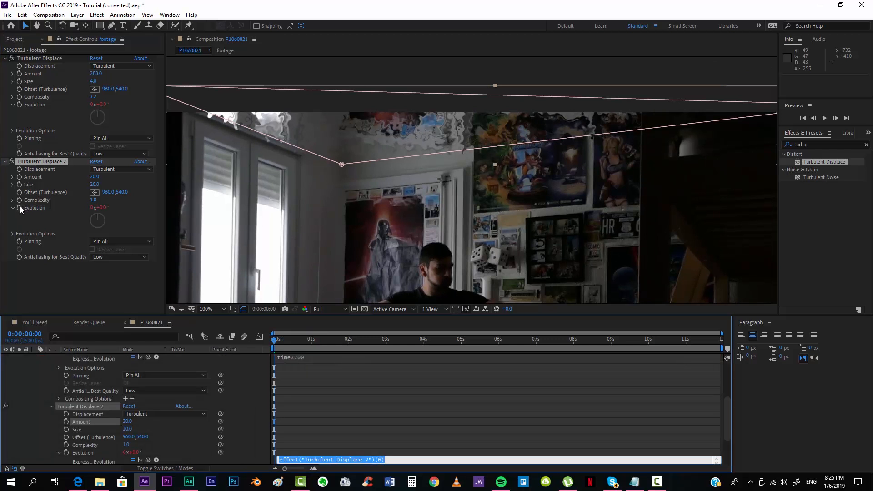
{"action": "type", "text": "time*100"}
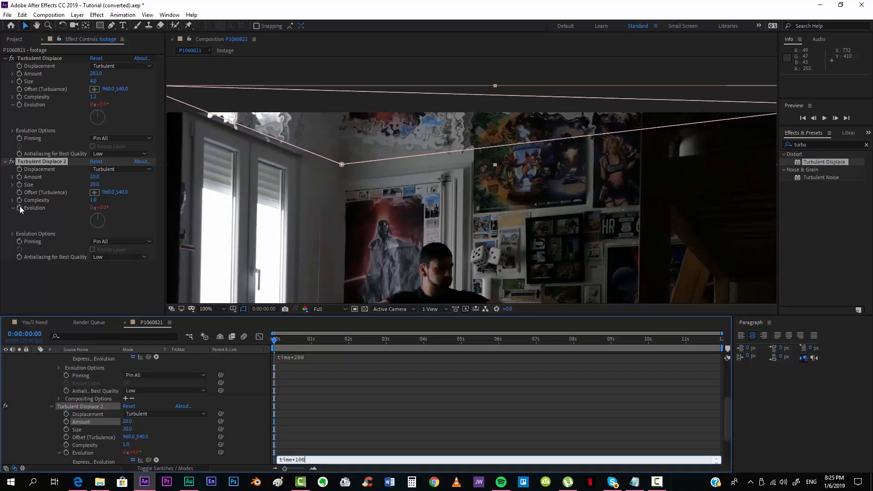
{"action": "left_click", "coordinate": [372, 420]}
{"action": "scroll", "coordinate": [371, 419], "scroll_direction": "up", "scroll_amount": 3}
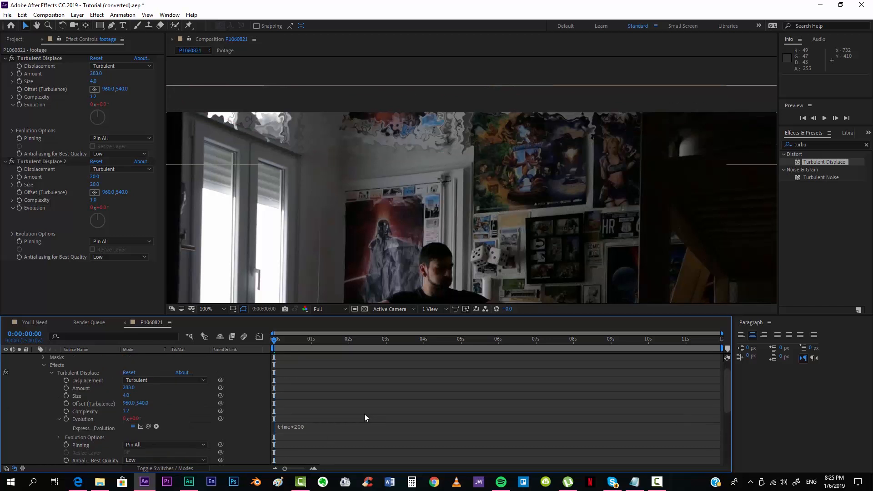
{"action": "scroll", "coordinate": [362, 413], "scroll_direction": "down", "scroll_amount": 2}
{"action": "left_click_drag", "start_coordinate": [275, 339], "coordinate": [199, 342]}
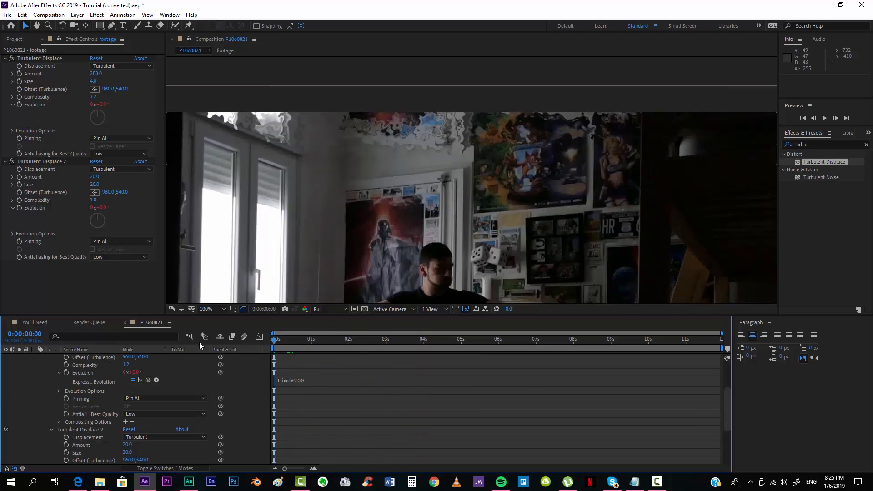
Set the Size of the second Turbulent Displace effect to 50
{"action": "left_click", "coordinate": [94, 185]}
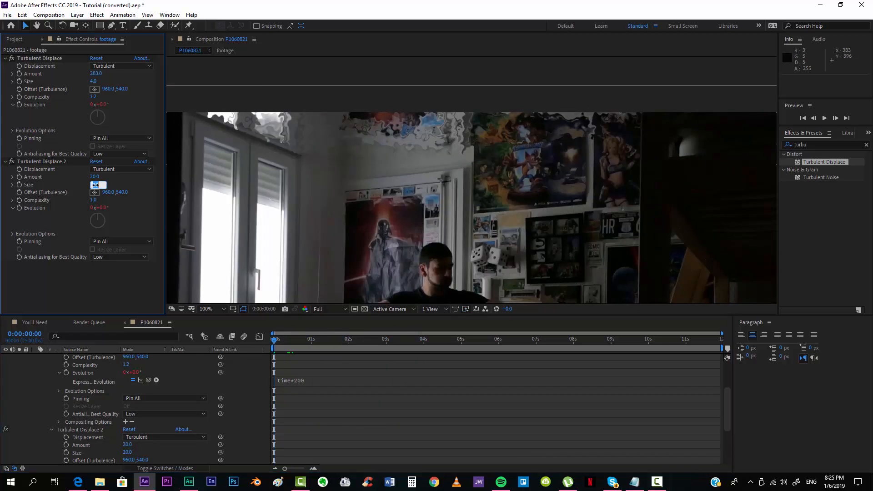
{"action": "type", "text": "50"}
{"action": "key", "text": "Return"}
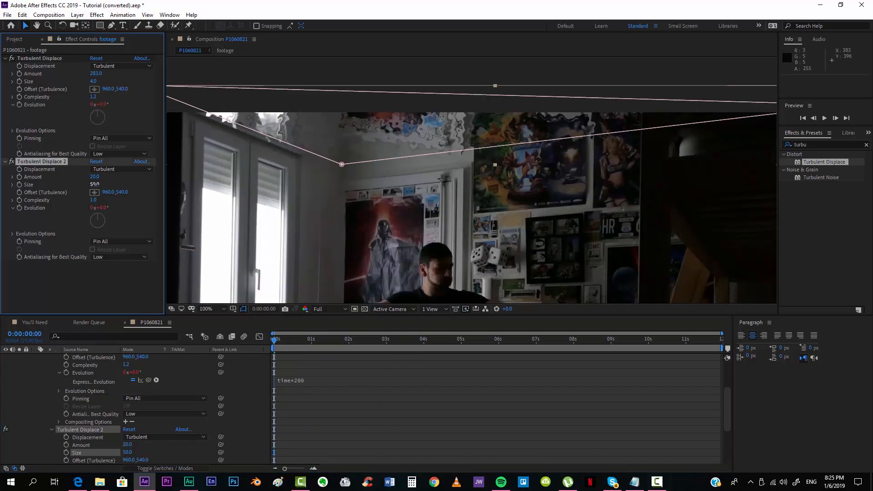
Preview the rippling reflection over the first three seconds of the composition
{"action": "left_click_drag", "start_coordinate": [276, 340], "coordinate": [311, 347]}
{"action": "key", "text": "space"}
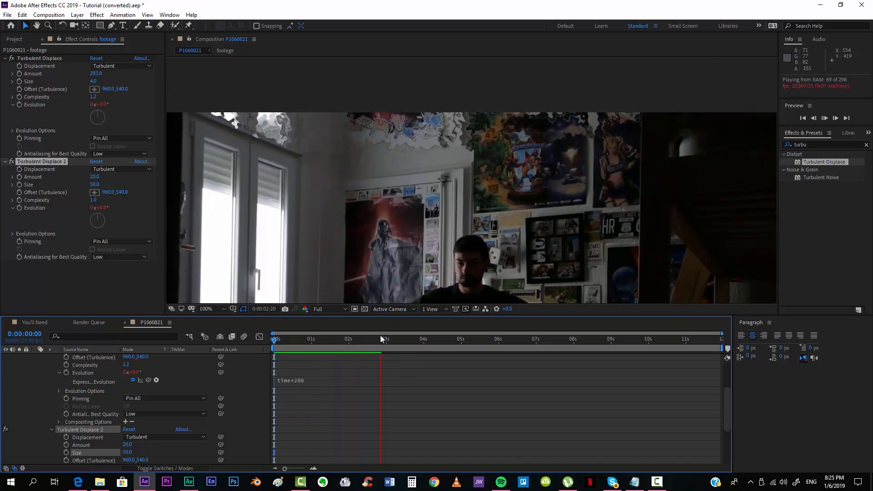
{"action": "left_click_drag", "start_coordinate": [382, 342], "coordinate": [335, 342]}
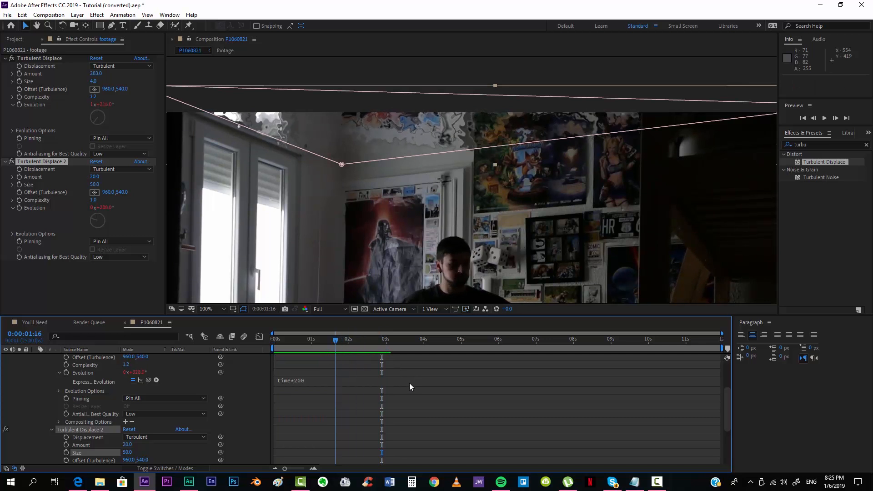
{"action": "key", "text": "space"}
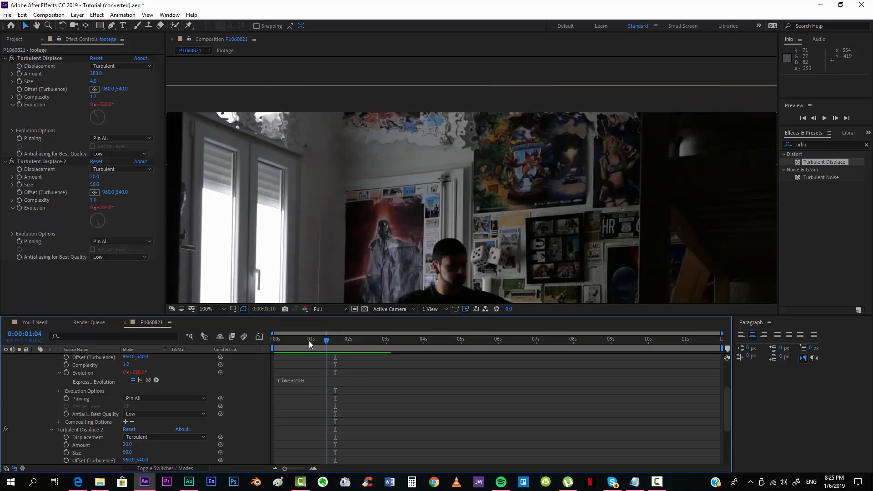
{"action": "left_click_drag", "start_coordinate": [321, 339], "coordinate": [349, 350]}
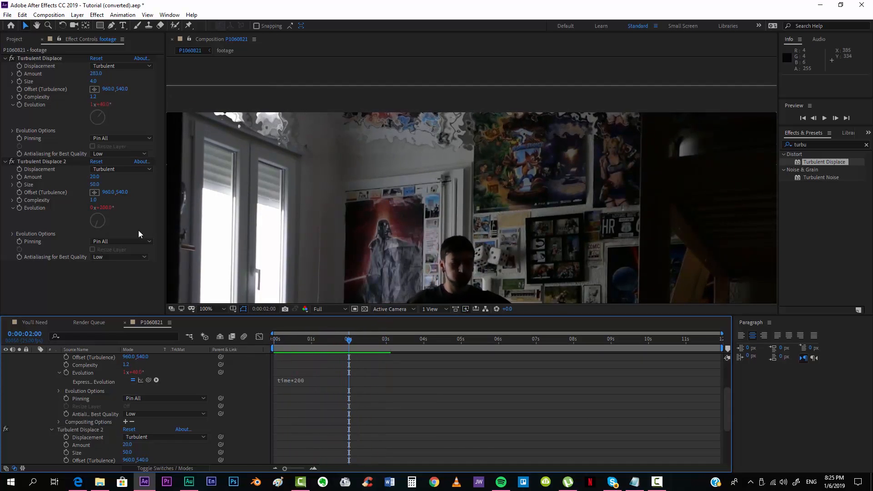
Set the Size of the second Turbulent Displace effect to 40 and collapse the flipped footage layer's properties
{"action": "left_click", "coordinate": [95, 185]}
{"action": "key", "text": "Return"}
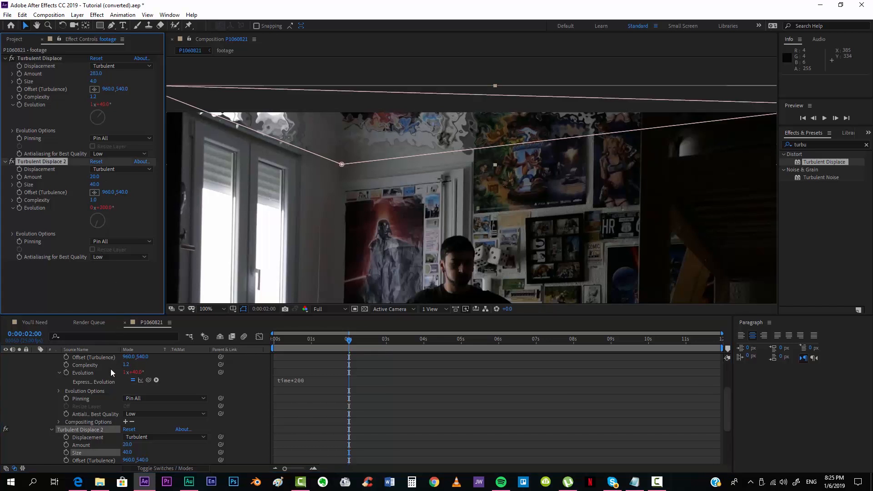
{"action": "scroll", "coordinate": [108, 393], "scroll_direction": "up", "scroll_amount": 3}
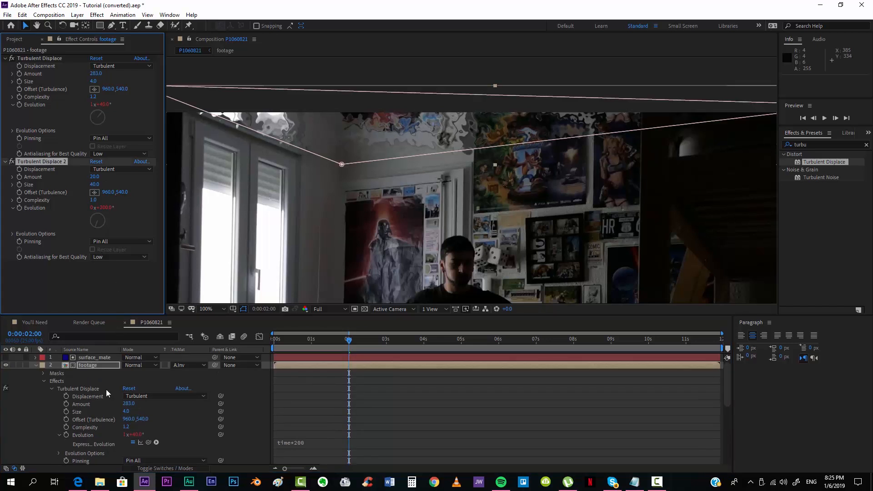
{"action": "left_click", "coordinate": [36, 366]}
{"action": "left_click", "coordinate": [112, 413]}
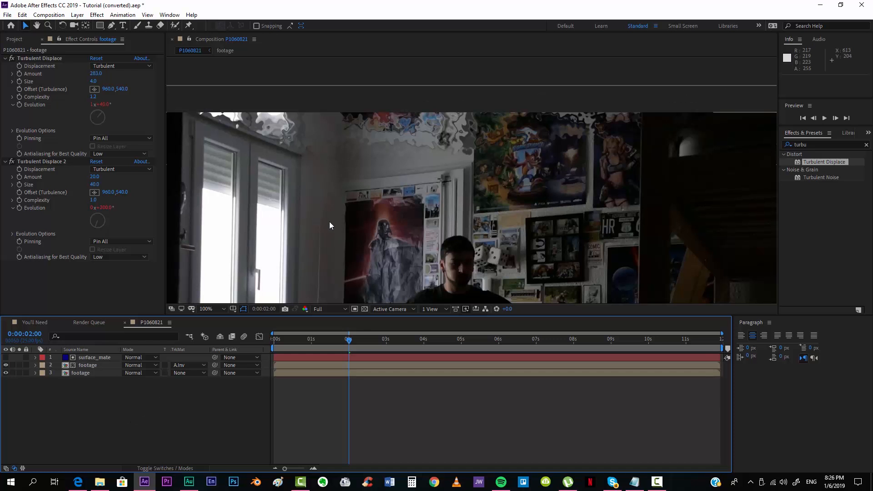
Duplicate the original bottom footage layer and place the copy at the top of the layer stack
{"action": "key", "text": "space"}
{"action": "left_click_drag", "start_coordinate": [334, 221], "coordinate": [335, 121]}
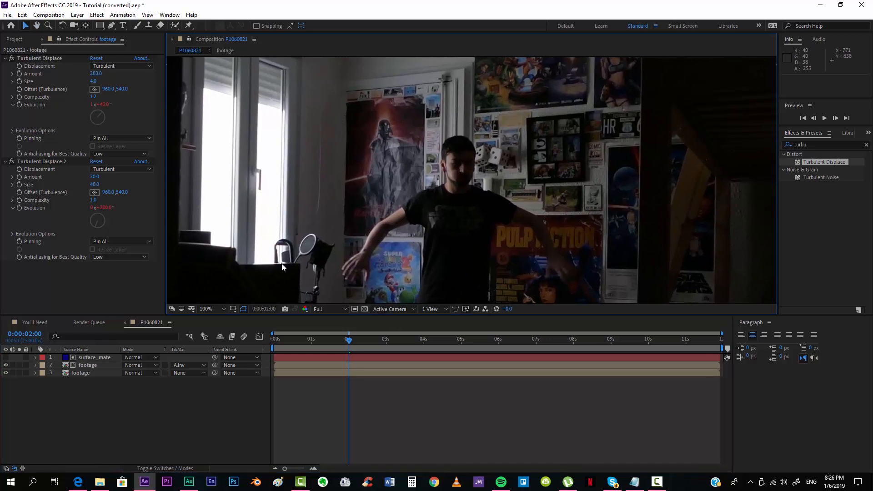
{"action": "scroll", "coordinate": [345, 131], "scroll_direction": "down", "scroll_amount": 1}
{"action": "key", "text": "space"}
{"action": "left_click_drag", "start_coordinate": [352, 148], "coordinate": [345, 119]}
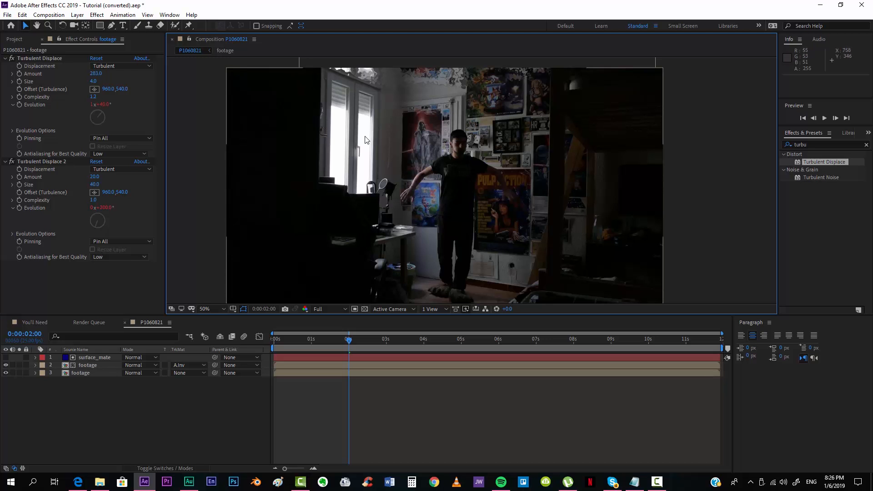
{"action": "scroll", "coordinate": [396, 154], "scroll_direction": "up", "scroll_amount": 2}
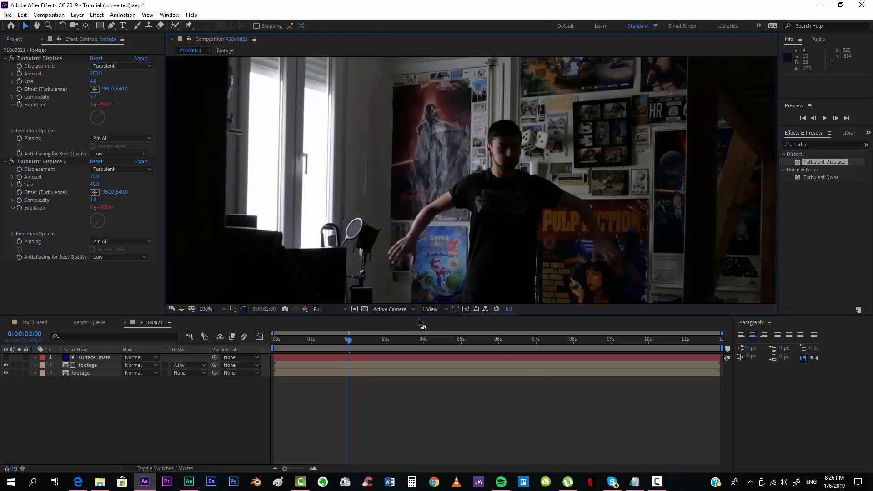
{"action": "left_click", "coordinate": [394, 375]}
{"action": "key", "text": "ctrl+d"}
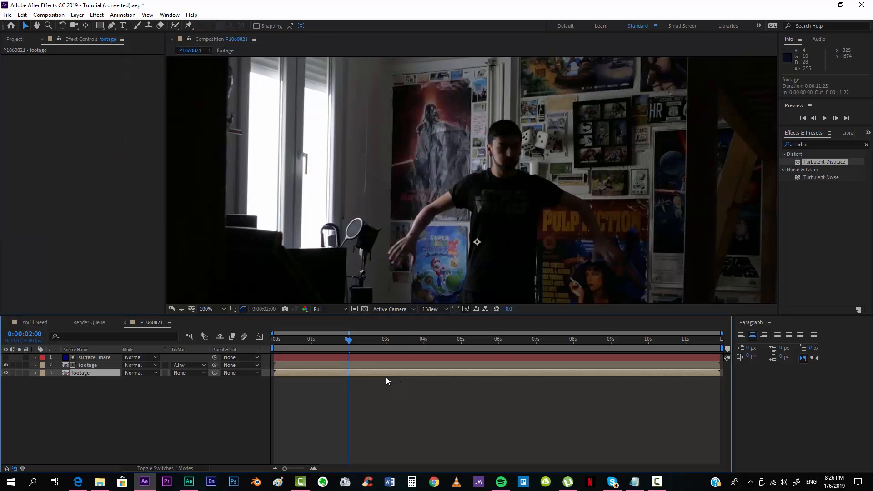
{"action": "left_click_drag", "start_coordinate": [77, 376], "coordinate": [88, 354]}
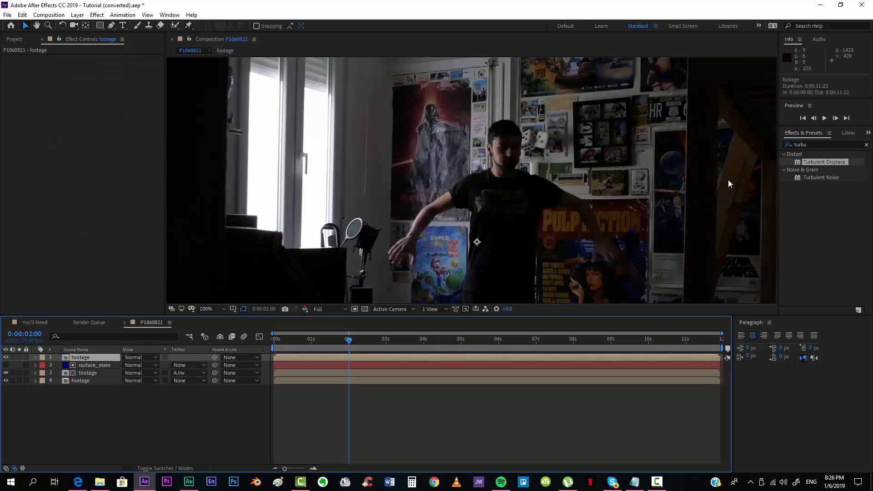
Apply Curves to the top footage copy and pull the RGB curve down steeply to isolate the bright window panes
{"action": "left_click", "coordinate": [812, 144]}
{"action": "type", "text": "curv"}
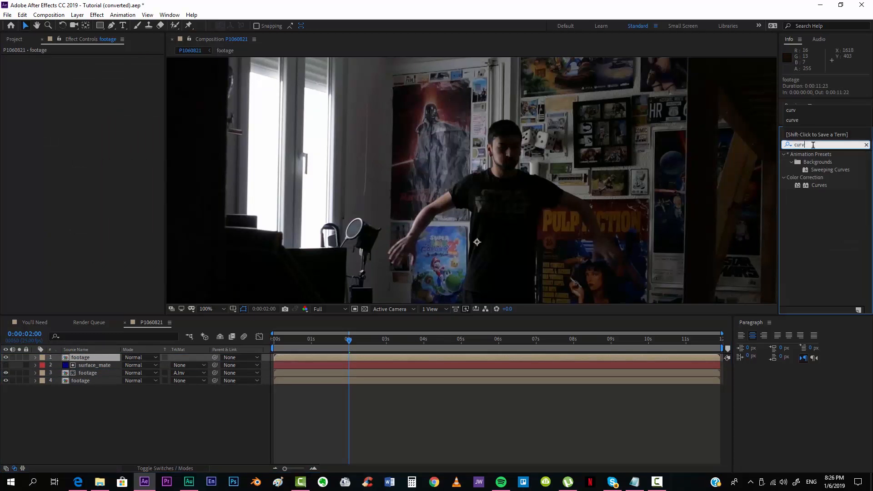
{"action": "left_click_drag", "start_coordinate": [819, 186], "coordinate": [404, 358]}
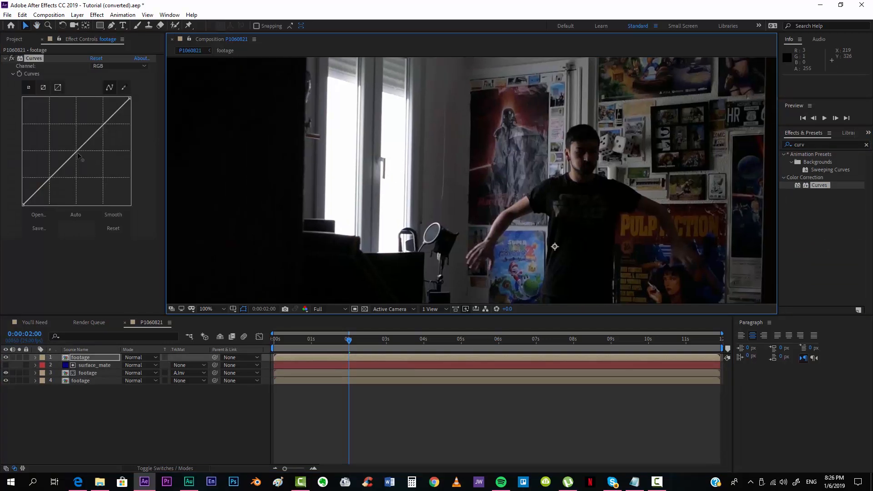
{"action": "left_click_drag", "start_coordinate": [84, 143], "coordinate": [116, 186]}
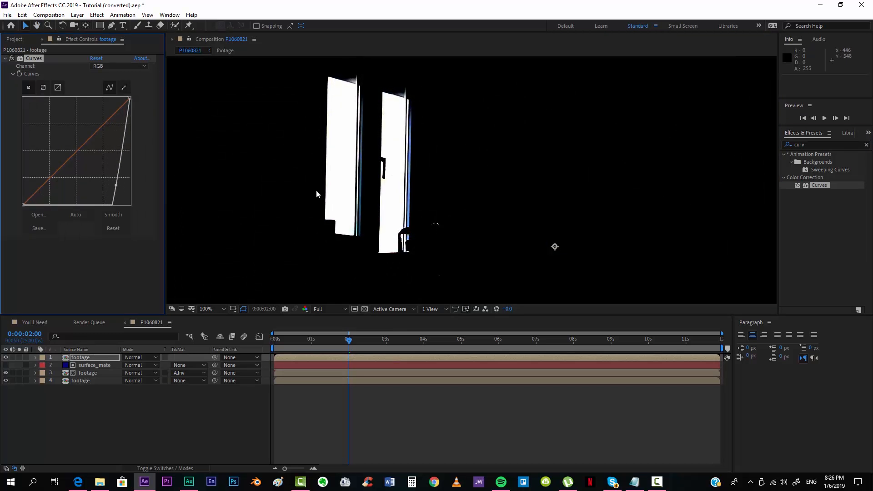
{"action": "left_click_drag", "start_coordinate": [466, 173], "coordinate": [505, 143]}
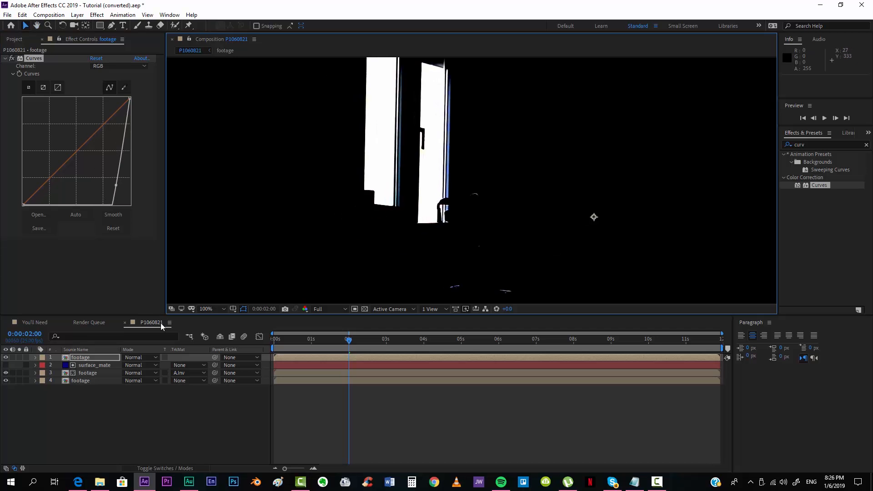
Start a Pen mask on the top footage copy, placing its first points around the lower edge of the left window pane
{"action": "left_click", "coordinate": [112, 26]}
{"action": "scroll", "coordinate": [365, 214], "scroll_direction": "up", "scroll_amount": 4}
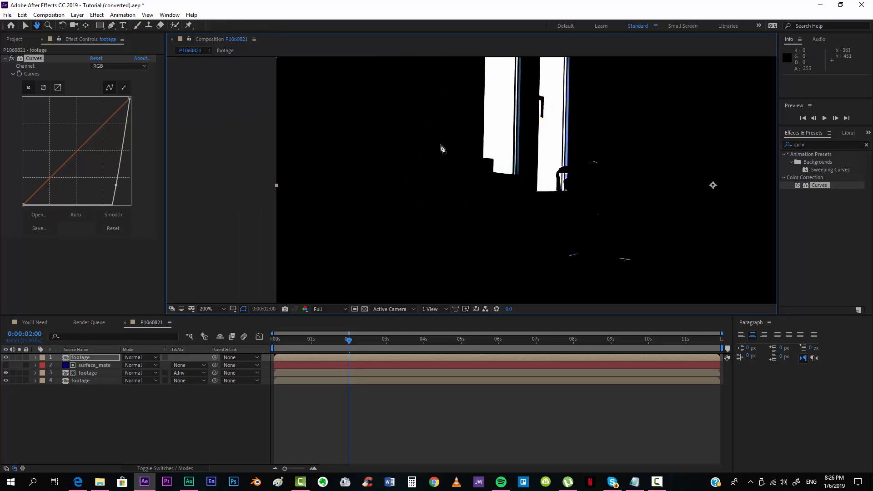
{"action": "left_click", "coordinate": [335, 112]}
{"action": "left_click", "coordinate": [386, 181]}
{"action": "left_click", "coordinate": [500, 188]}
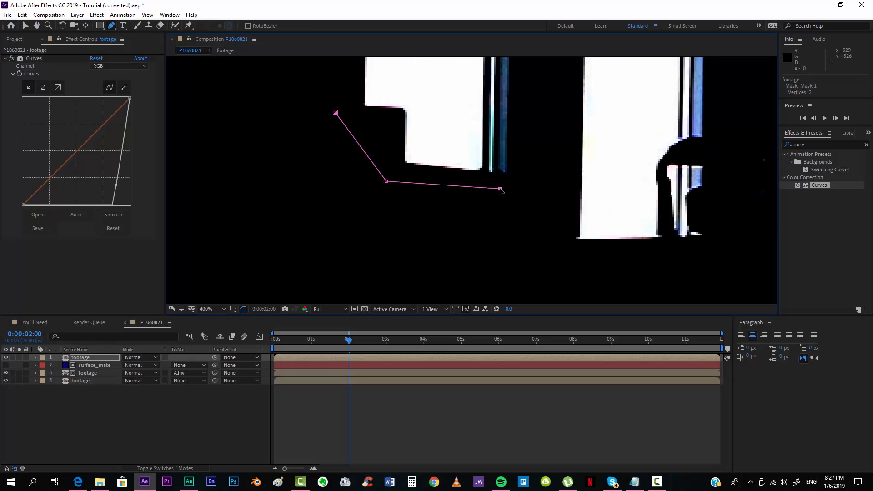
{"action": "left_click_drag", "start_coordinate": [500, 188], "coordinate": [483, 180]}
{"action": "scroll", "coordinate": [497, 180], "scroll_direction": "up", "scroll_amount": 1}
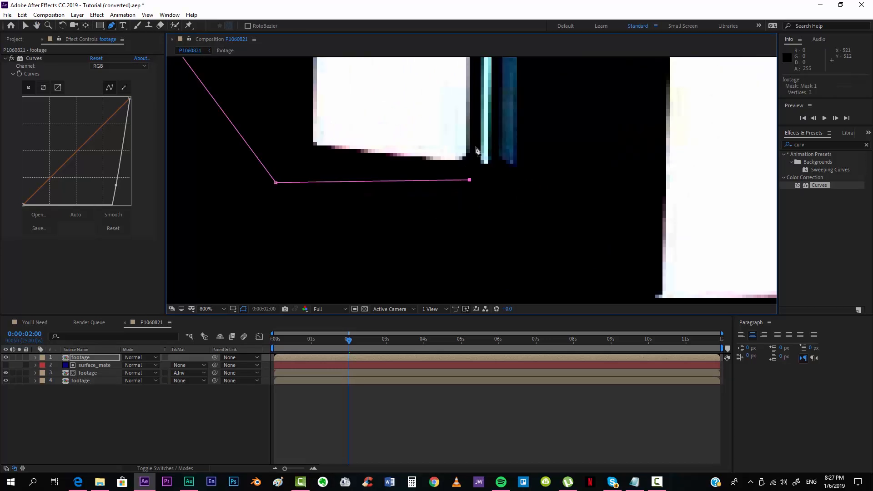
Extend the mask path upward along the dark gap beside the left window pane's right edge to its top corner
{"action": "left_click", "coordinate": [474, 144]}
{"action": "left_click_drag", "start_coordinate": [486, 71], "coordinate": [449, 260]}
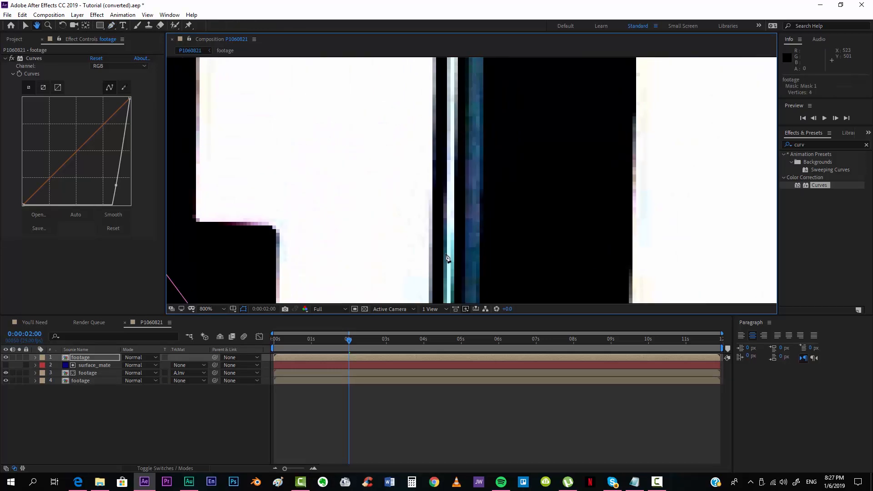
{"action": "left_click", "coordinate": [441, 140]}
{"action": "left_click_drag", "start_coordinate": [457, 62], "coordinate": [417, 304]}
{"action": "left_click", "coordinate": [405, 101]}
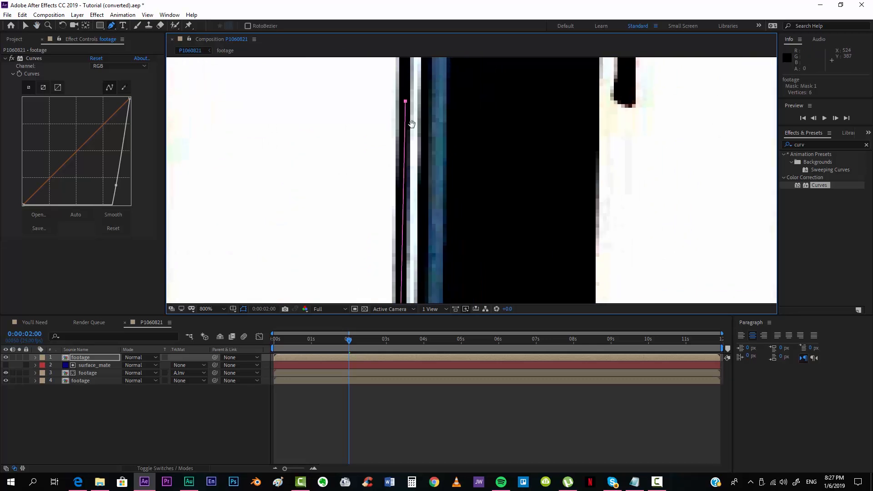
{"action": "left_click_drag", "start_coordinate": [412, 123], "coordinate": [414, 311]}
{"action": "left_click", "coordinate": [414, 77]}
{"action": "left_click_drag", "start_coordinate": [413, 81], "coordinate": [418, 312]}
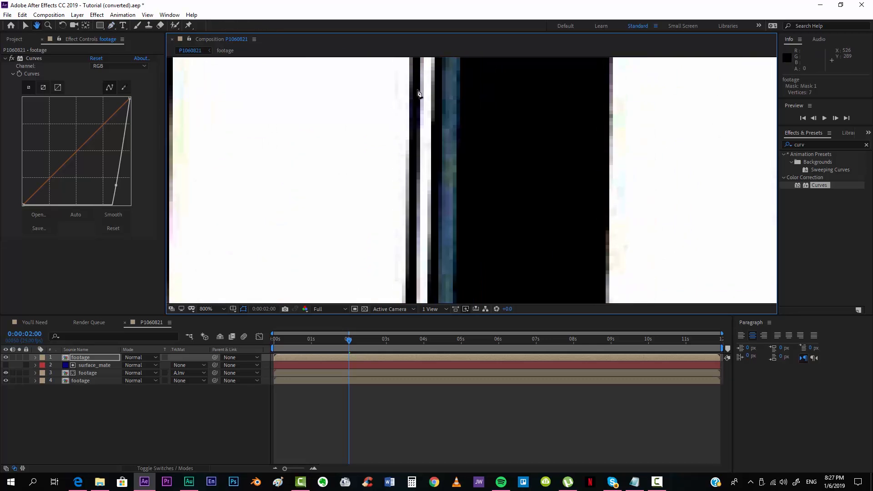
{"action": "left_click", "coordinate": [417, 69]}
{"action": "left_click_drag", "start_coordinate": [417, 68], "coordinate": [374, 308]}
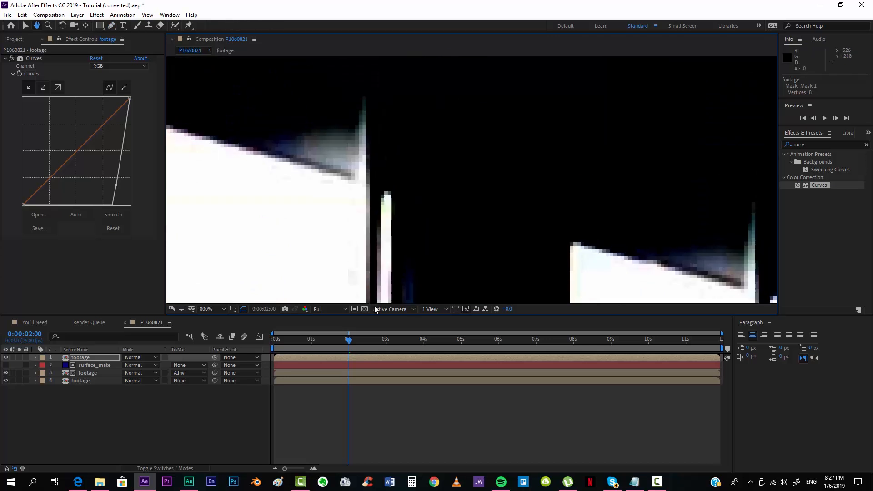
{"action": "left_click", "coordinate": [378, 165]}
Continue the mask path down between the two window panes and beneath the right pane's lower edge
{"action": "scroll", "coordinate": [416, 198], "scroll_direction": "down", "scroll_amount": 1}
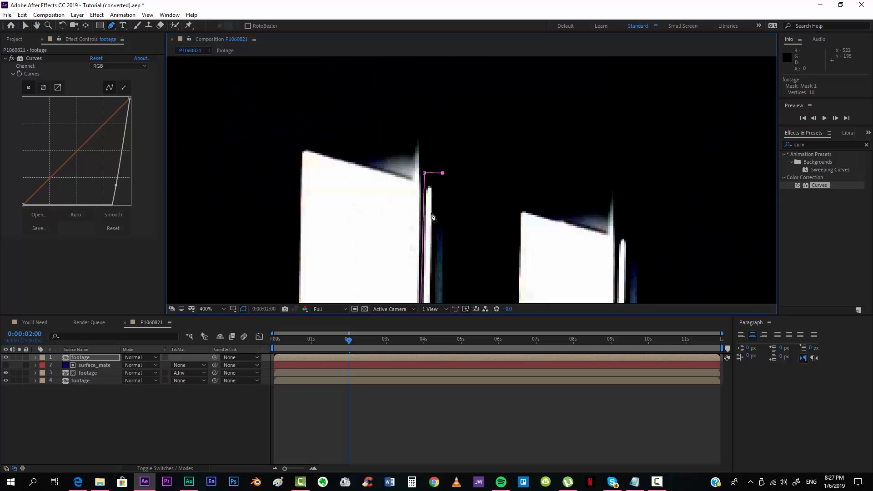
{"action": "left_click_drag", "start_coordinate": [459, 218], "coordinate": [445, 158]}
{"action": "left_click", "coordinate": [471, 147]}
{"action": "scroll", "coordinate": [491, 223], "scroll_direction": "down", "scroll_amount": 1}
{"action": "left_click_drag", "start_coordinate": [491, 222], "coordinate": [480, 73]}
{"action": "left_click_drag", "start_coordinate": [459, 212], "coordinate": [458, 146]}
{"action": "mouse_move", "coordinate": [461, 212]}
{"action": "left_mouse_down"}
{"action": "mouse_move", "coordinate": [449, 263]}
{"action": "mouse_move", "coordinate": [441, 233]}
{"action": "mouse_move", "coordinate": [474, 236]}
{"action": "mouse_move", "coordinate": [487, 221]}
{"action": "mouse_move", "coordinate": [478, 216]}
{"action": "left_mouse_up"}
{"action": "left_click", "coordinate": [443, 230]}
{"action": "left_click", "coordinate": [495, 226]}
{"action": "scroll", "coordinate": [487, 223], "scroll_direction": "up", "scroll_amount": 2}
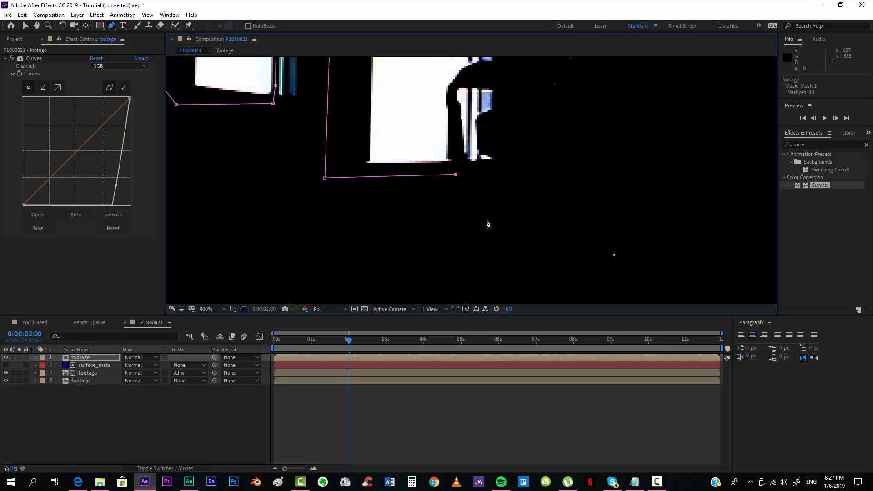
Trace the mask path upward along the right window pane's right edge to just above its top corner
{"action": "left_click_drag", "start_coordinate": [450, 148], "coordinate": [475, 292]}
{"action": "left_click", "coordinate": [459, 207]}
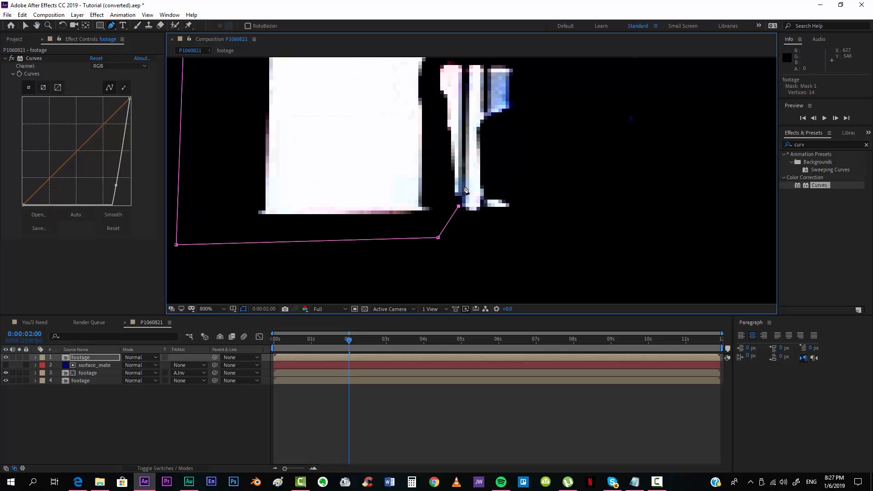
{"action": "left_click", "coordinate": [463, 185]}
{"action": "left_click_drag", "start_coordinate": [465, 137], "coordinate": [445, 280]}
{"action": "left_click", "coordinate": [446, 171]}
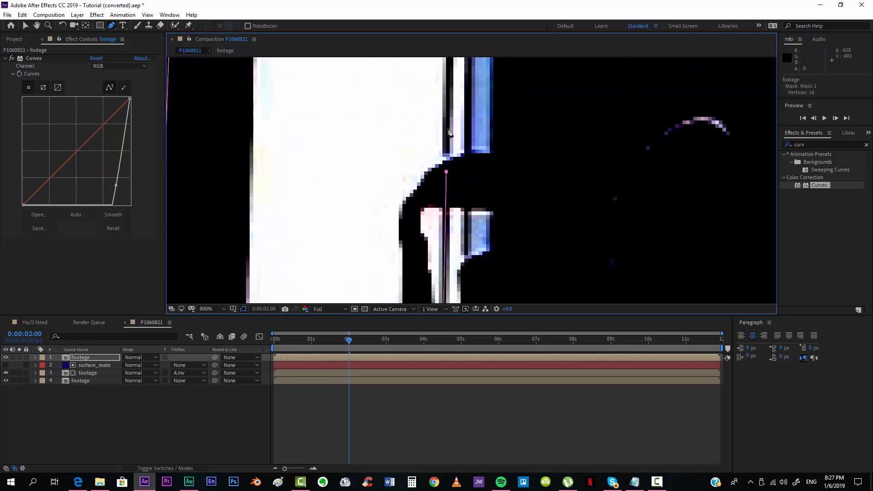
{"action": "left_click_drag", "start_coordinate": [449, 116], "coordinate": [454, 312]}
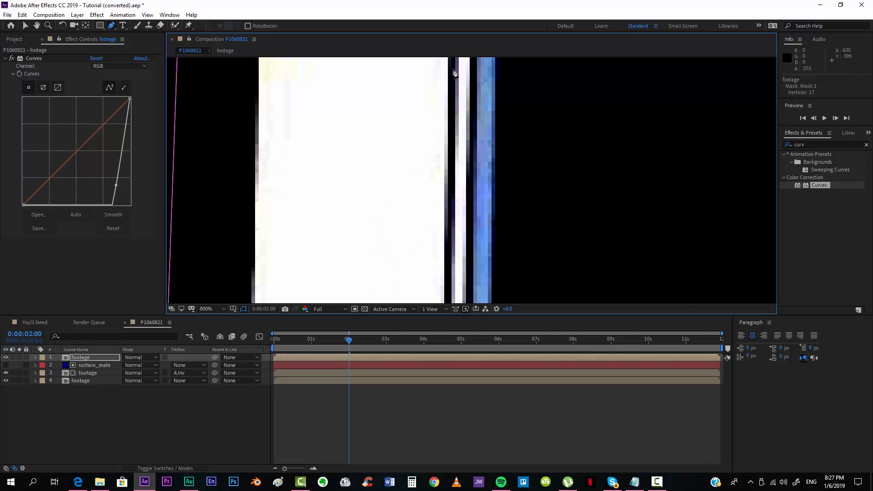
{"action": "left_click", "coordinate": [452, 68]}
{"action": "left_click_drag", "start_coordinate": [453, 111], "coordinate": [447, 172]}
{"action": "left_click", "coordinate": [453, 120]}
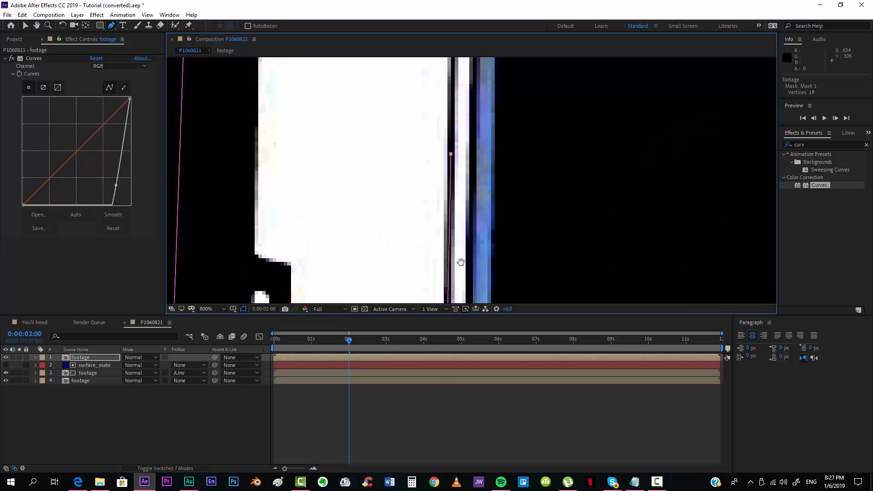
{"action": "left_click", "coordinate": [458, 101]}
{"action": "left_click_drag", "start_coordinate": [458, 102], "coordinate": [458, 300]}
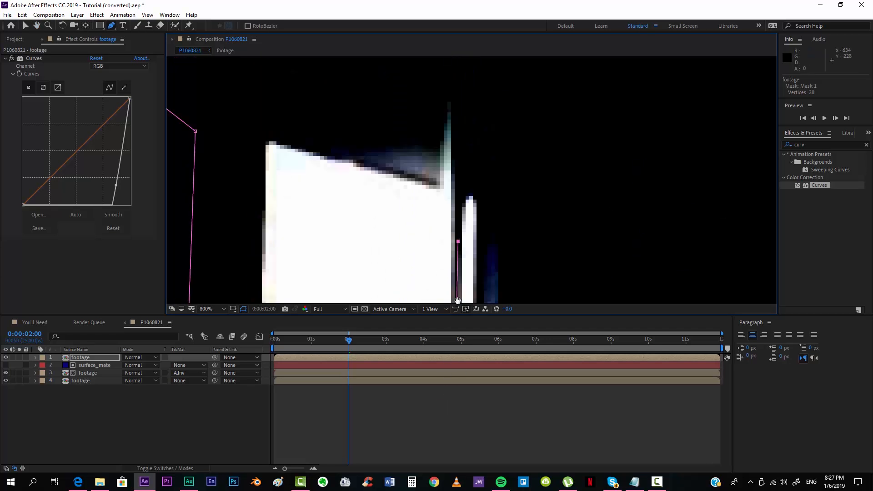
{"action": "left_click", "coordinate": [464, 189]}
Extend the mask path from the right window pane's top-right corner across its sloping top edge to just beyond its left corner
{"action": "scroll", "coordinate": [465, 195], "scroll_direction": "down", "scroll_amount": 1}
{"action": "scroll", "coordinate": [465, 201], "scroll_direction": "up", "scroll_amount": 1}
{"action": "scroll", "coordinate": [466, 205], "scroll_direction": "down", "scroll_amount": 2}
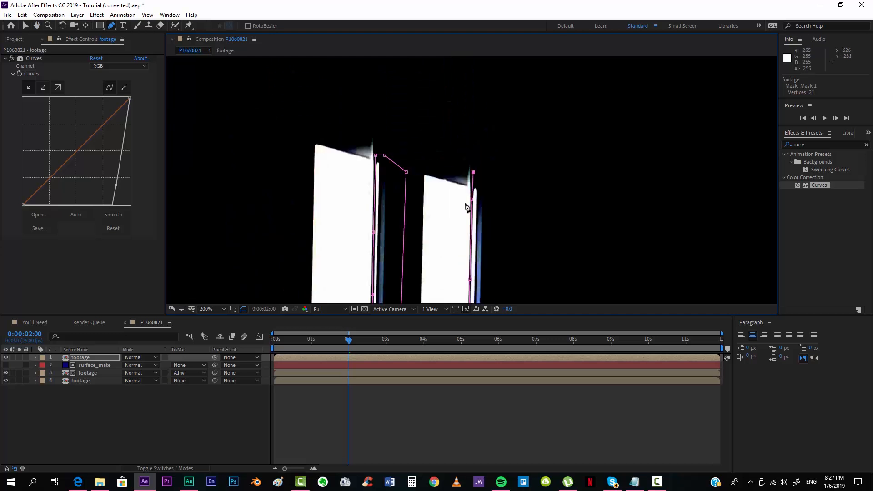
{"action": "left_click_drag", "start_coordinate": [476, 223], "coordinate": [505, 99]}
{"action": "left_click", "coordinate": [488, 121]}
{"action": "scroll", "coordinate": [505, 136], "scroll_direction": "down", "scroll_amount": 1}
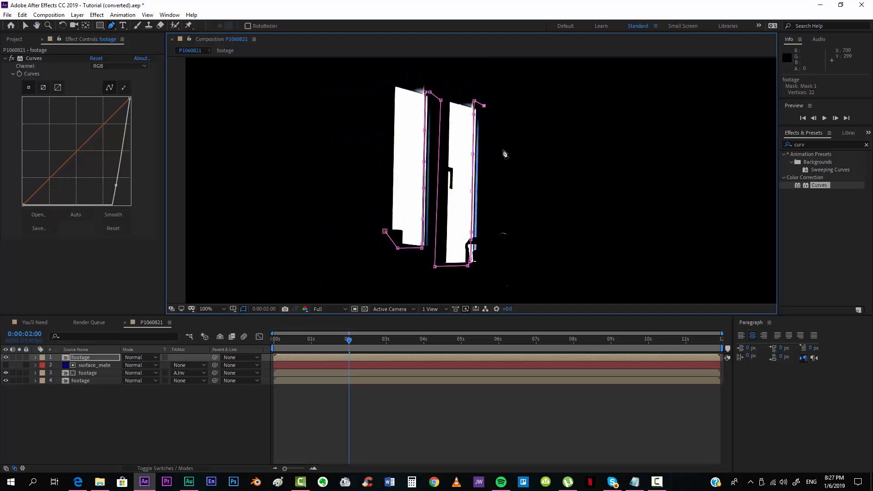
{"action": "left_click_drag", "start_coordinate": [497, 181], "coordinate": [500, 262]}
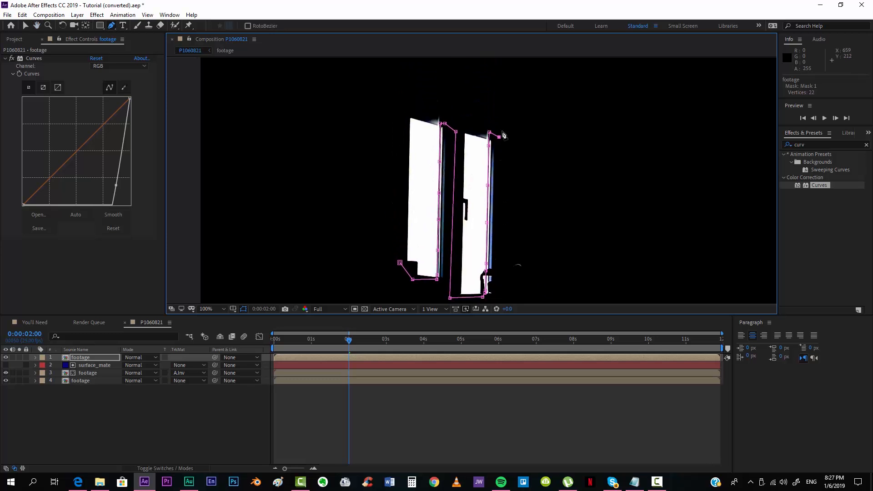
{"action": "left_click_drag", "start_coordinate": [504, 133], "coordinate": [503, 176]}
{"action": "scroll", "coordinate": [504, 178], "scroll_direction": "up", "scroll_amount": 3}
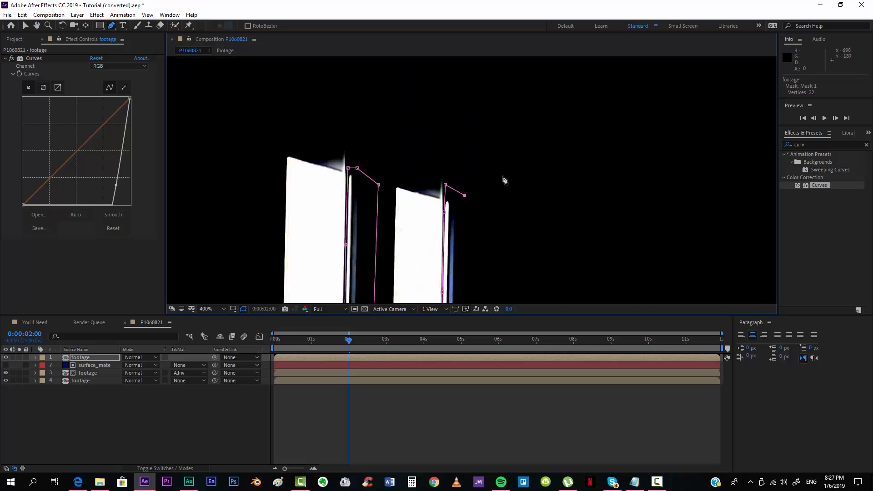
{"action": "left_click_drag", "start_coordinate": [386, 200], "coordinate": [464, 210]}
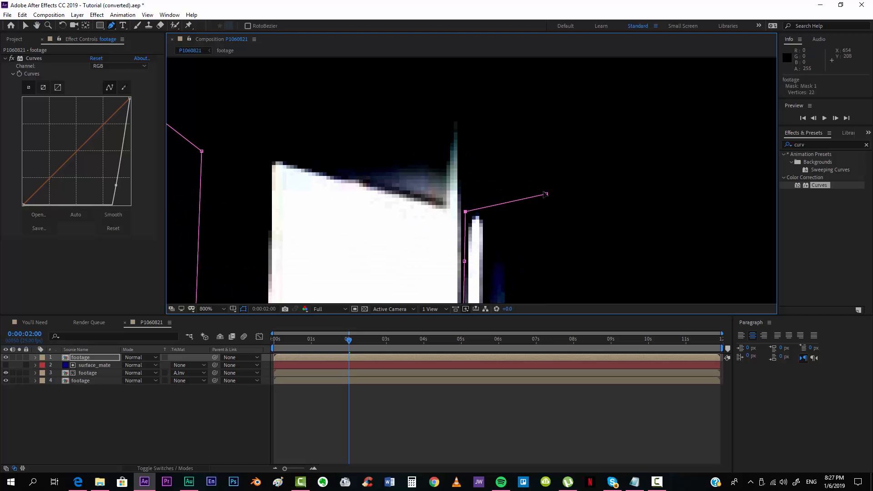
{"action": "left_click_drag", "start_coordinate": [546, 195], "coordinate": [507, 169]}
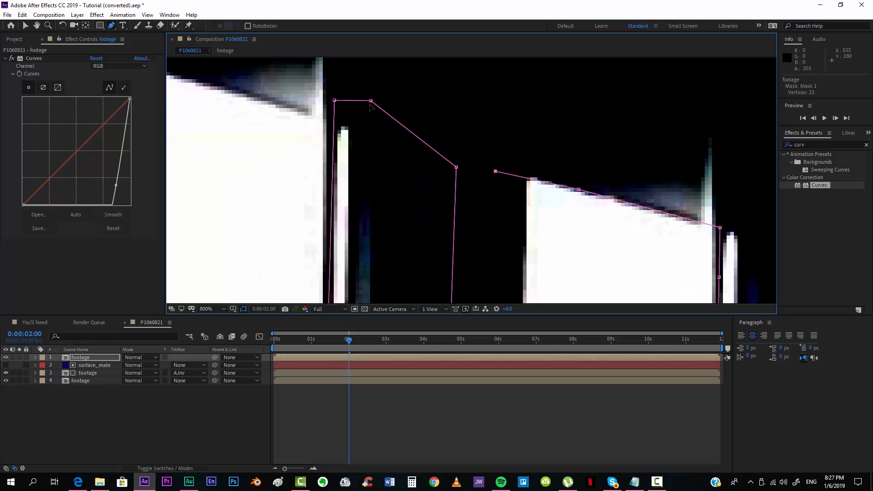
Lower the two mask points above the gap beside the left window pane and carry the path back over them
{"action": "left_click_drag", "start_coordinate": [371, 100], "coordinate": [371, 134]}
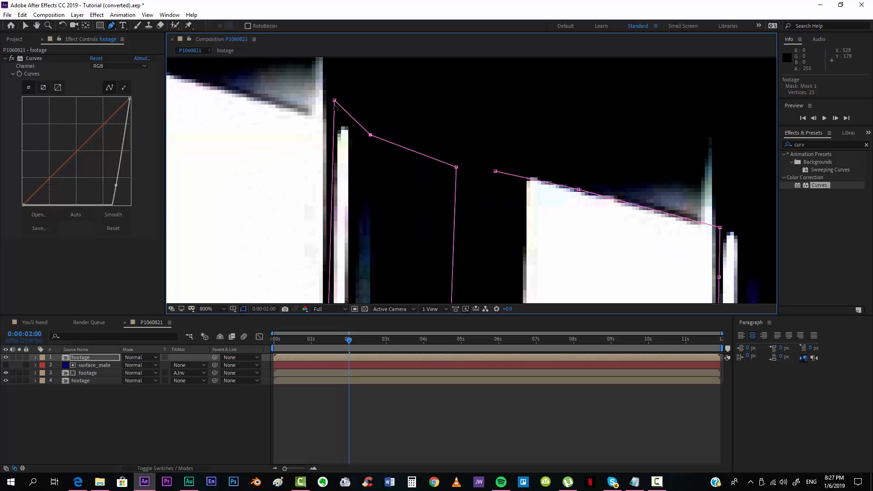
{"action": "left_click_drag", "start_coordinate": [334, 101], "coordinate": [335, 118]}
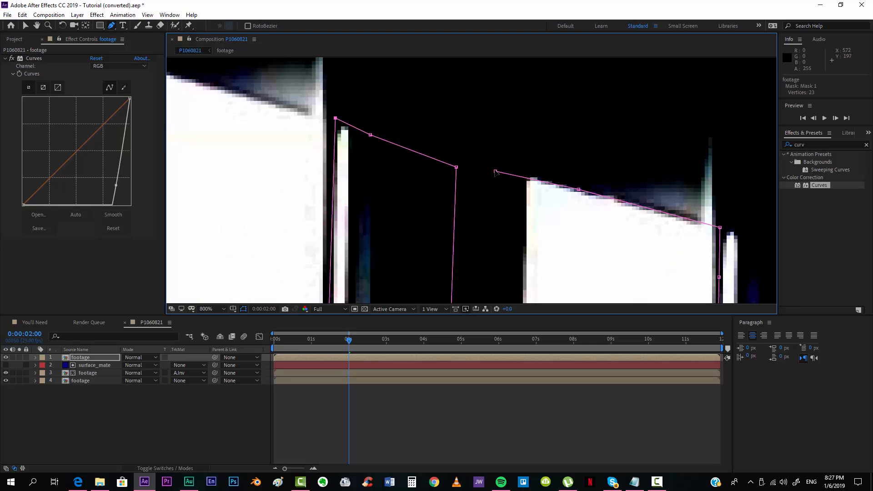
{"action": "left_click", "coordinate": [363, 114]}
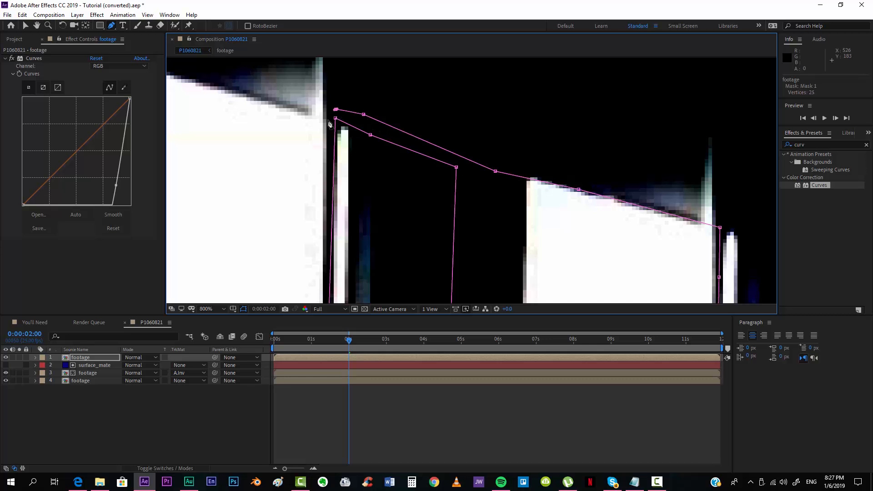
{"action": "left_click_drag", "start_coordinate": [329, 121], "coordinate": [504, 175]}
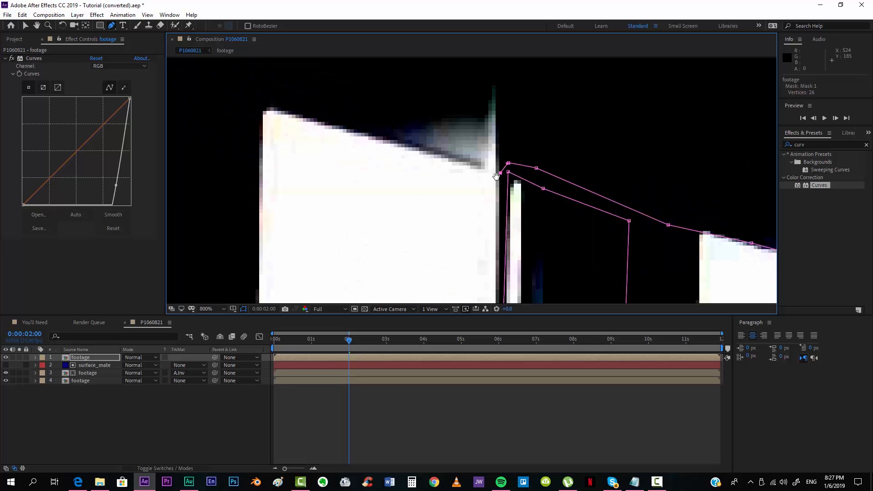
Trace the mask path along the left window pane's top edge and close it at its starting point
{"action": "left_click", "coordinate": [381, 137]}
{"action": "left_click", "coordinate": [244, 107]}
{"action": "scroll", "coordinate": [268, 160], "scroll_direction": "down", "scroll_amount": 3}
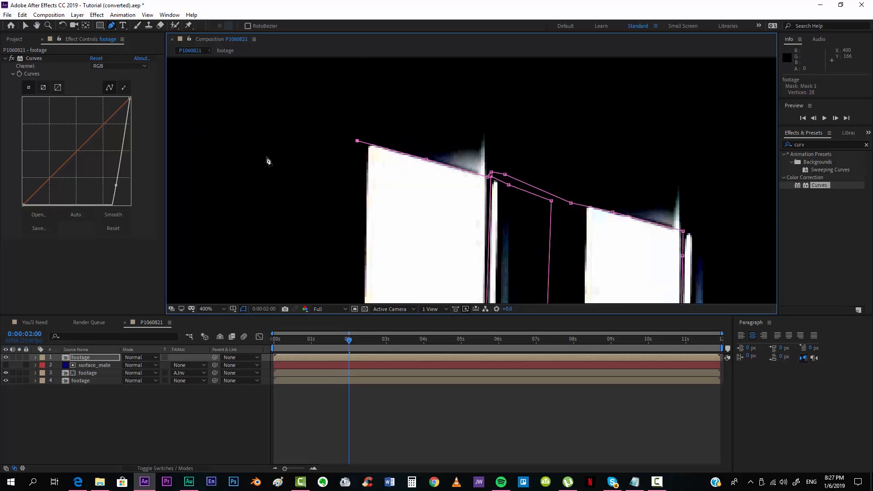
{"action": "key", "text": "g"}
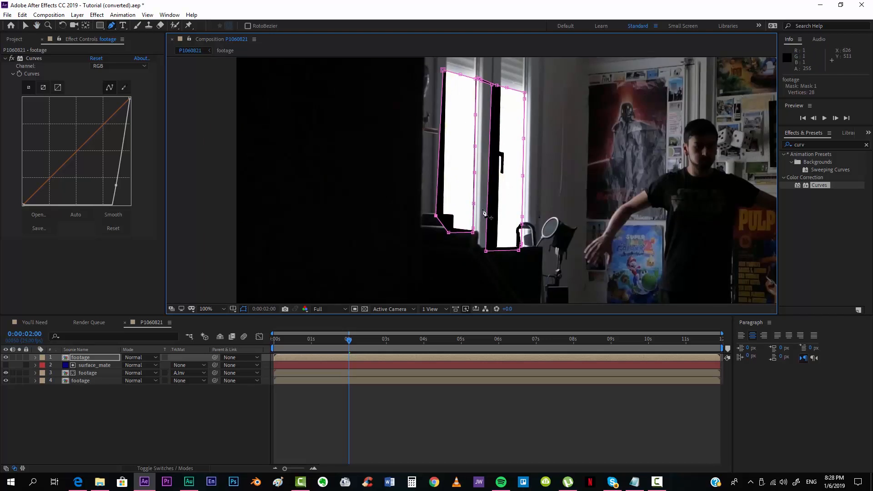
Set the masked top footage layer's blending mode to Add
{"action": "left_click_drag", "start_coordinate": [411, 215], "coordinate": [335, 233]}
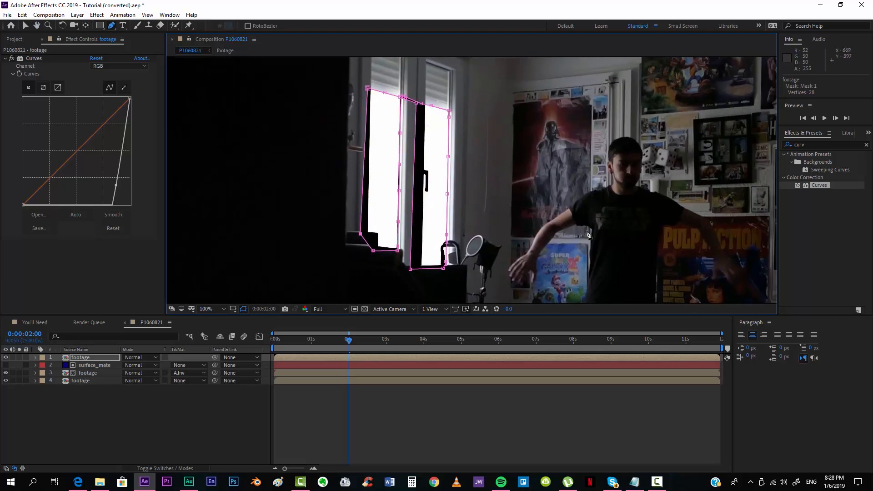
{"action": "left_click", "coordinate": [138, 356]}
{"action": "left_click", "coordinate": [173, 167]}
{"action": "left_click", "coordinate": [136, 414]}
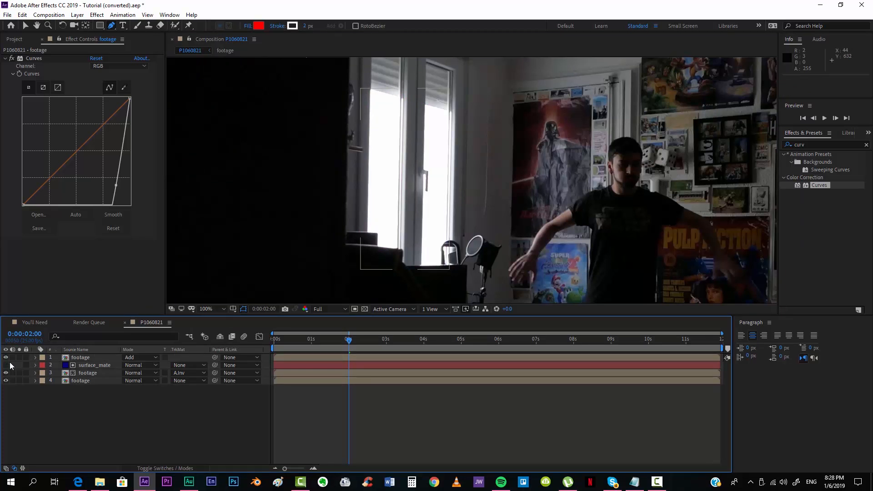
Find the CC Radial Fast Blur effect and apply it to the top footage layer
{"action": "left_click", "coordinate": [82, 357]}
{"action": "left_click_drag", "start_coordinate": [633, 234], "coordinate": [558, 226]}
{"action": "left_click", "coordinate": [818, 145]}
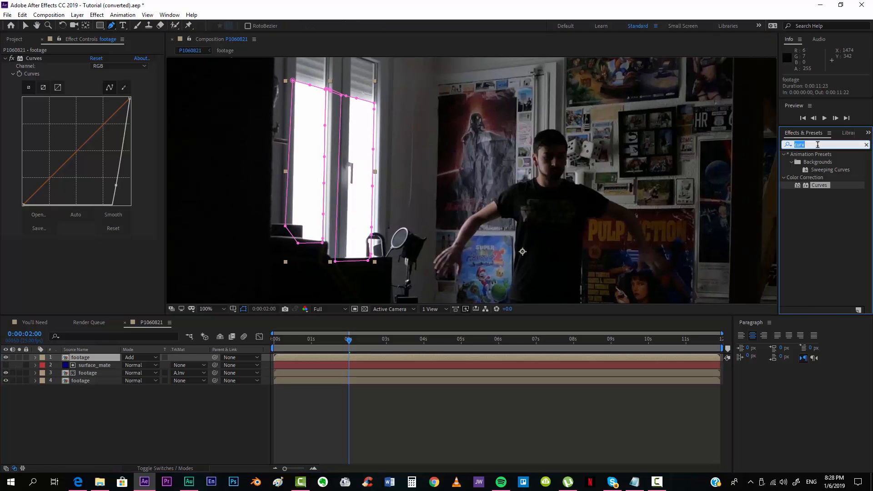
{"action": "type", "text": "cc ra"}
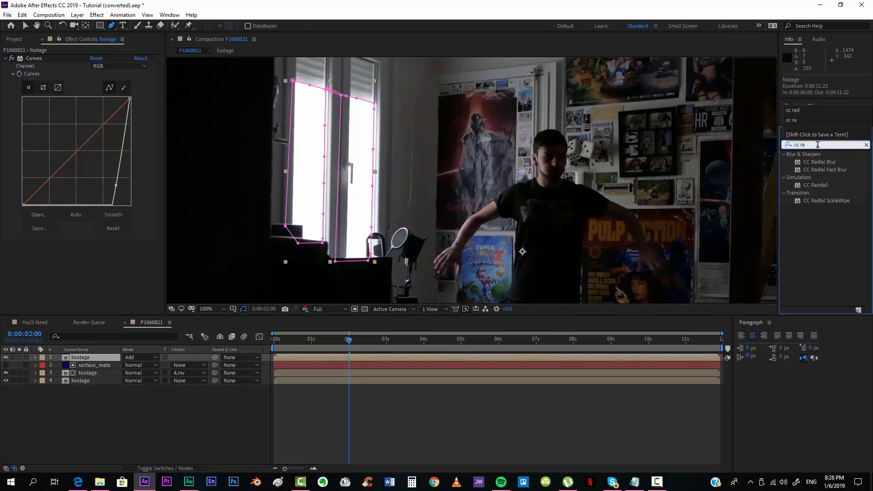
{"action": "left_click_drag", "start_coordinate": [826, 170], "coordinate": [387, 356]}
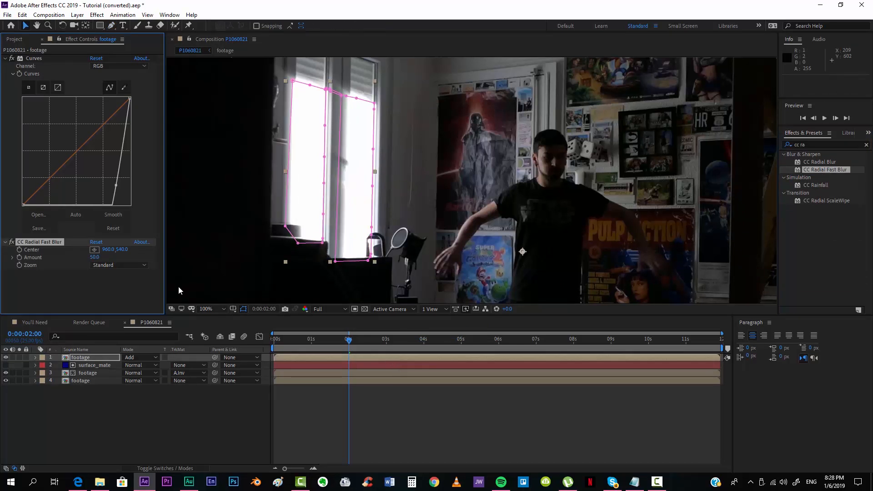
Place the radial blur's center in the dark area left of the window, at about 265, 226
{"action": "left_click", "coordinate": [94, 250]}
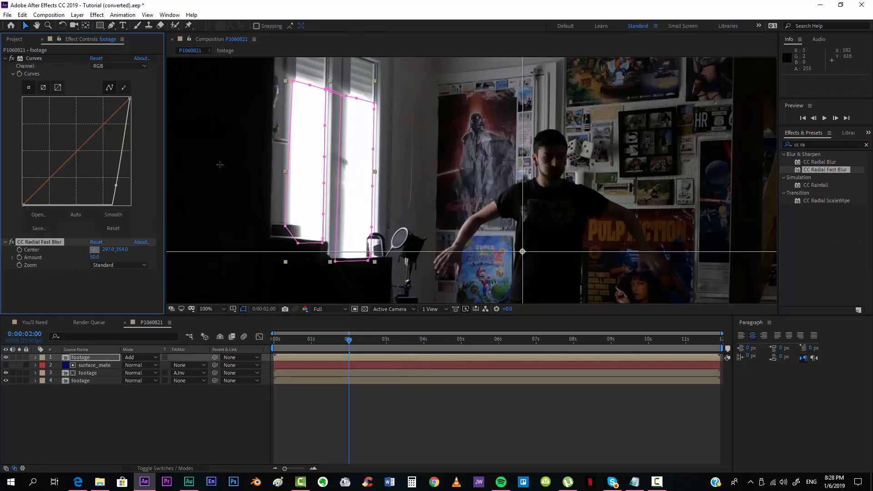
{"action": "left_click", "coordinate": [253, 136]}
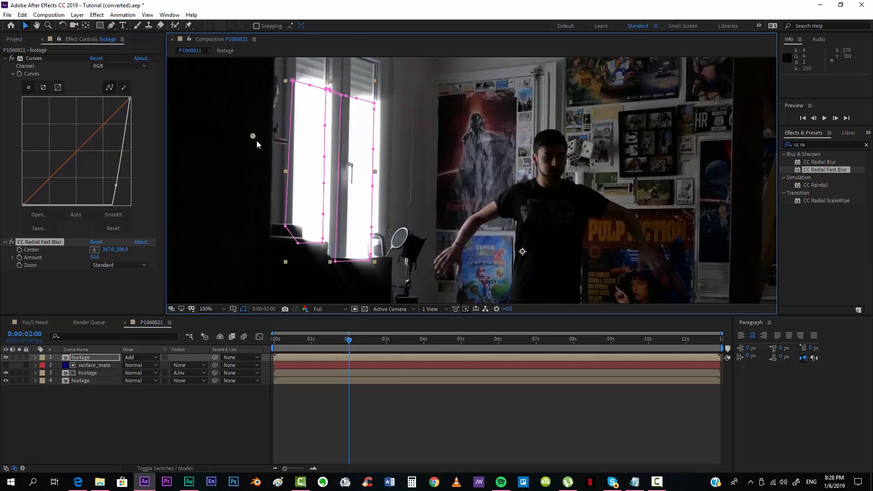
{"action": "mouse_move", "coordinate": [257, 141]}
{"action": "left_mouse_down"}
{"action": "mouse_move", "coordinate": [230, 127]}
{"action": "mouse_move", "coordinate": [220, 104]}
{"action": "mouse_move", "coordinate": [233, 65]}
{"action": "mouse_move", "coordinate": [200, 174]}
{"action": "mouse_move", "coordinate": [197, 136]}
{"action": "mouse_move", "coordinate": [210, 97]}
{"action": "mouse_move", "coordinate": [206, 110]}
{"action": "left_mouse_up"}
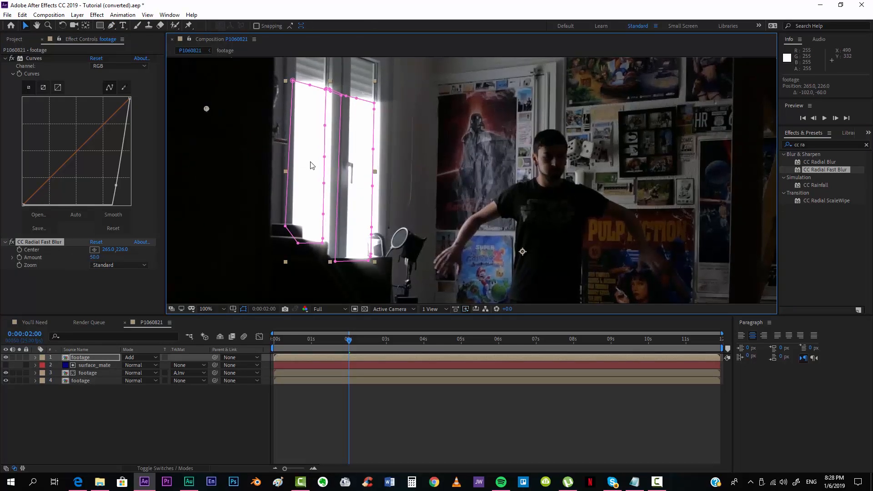
{"action": "scroll", "coordinate": [312, 166], "scroll_direction": "down", "scroll_amount": 2}
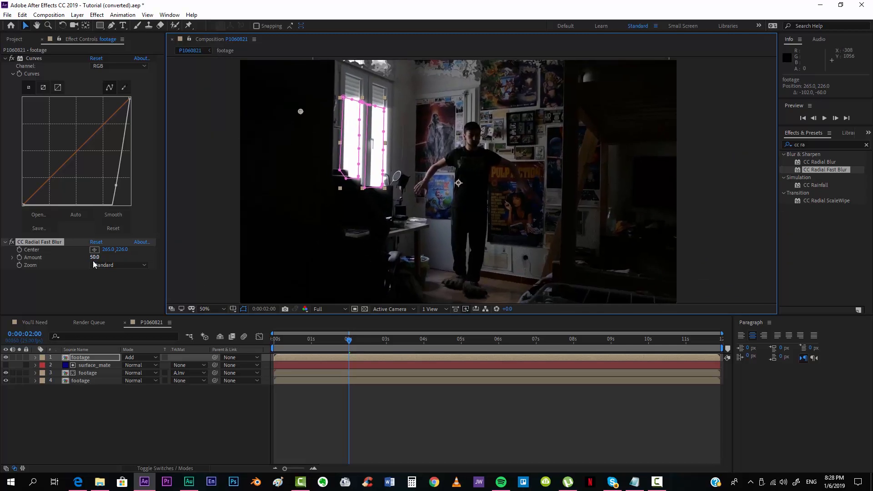
Set the radial blur's amount to 95 and move its center close to the window's left edge, at about 399, 286
{"action": "left_click_drag", "start_coordinate": [94, 258], "coordinate": [121, 258]}
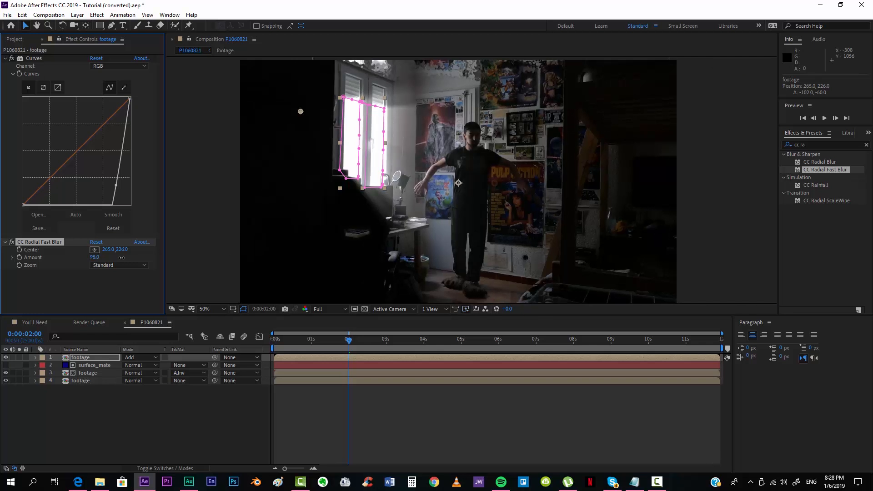
{"action": "left_click_drag", "start_coordinate": [302, 111], "coordinate": [331, 125]}
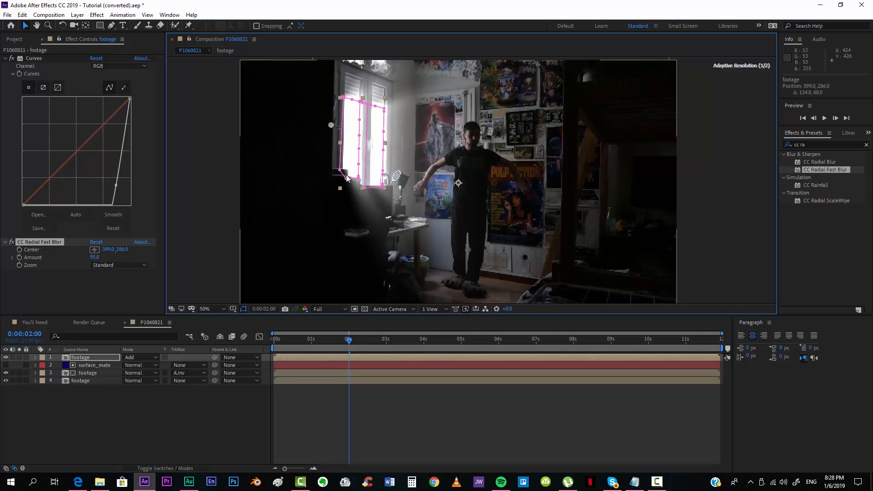
{"action": "left_click", "coordinate": [326, 403]}
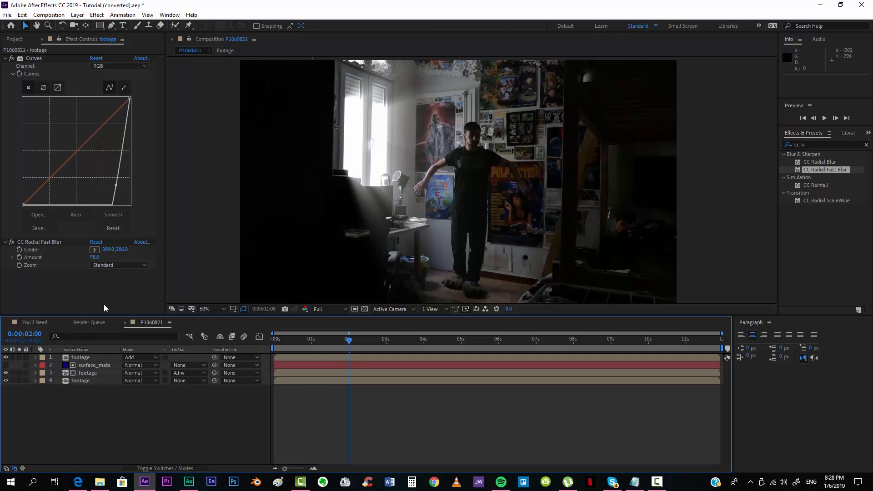
Reveal the top footage layer's opacity and set it to 90%
{"action": "left_click", "coordinate": [89, 358]}
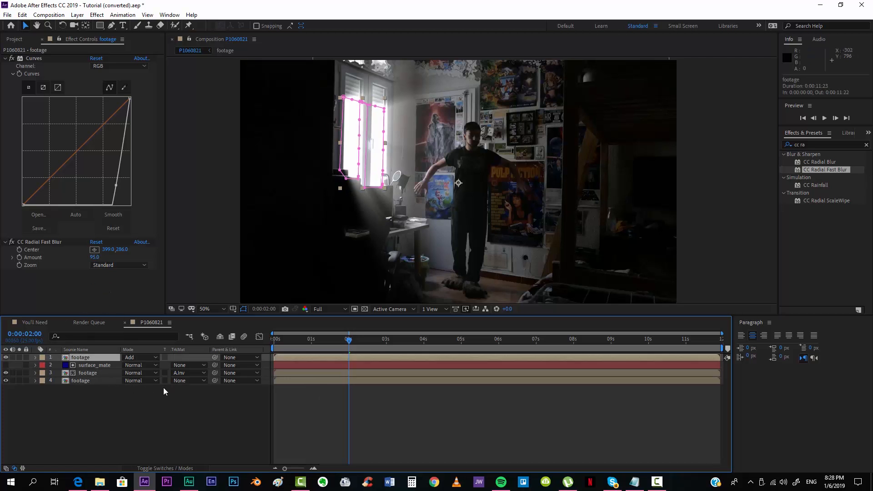
{"action": "key", "text": "t"}
{"action": "left_click", "coordinate": [130, 364]}
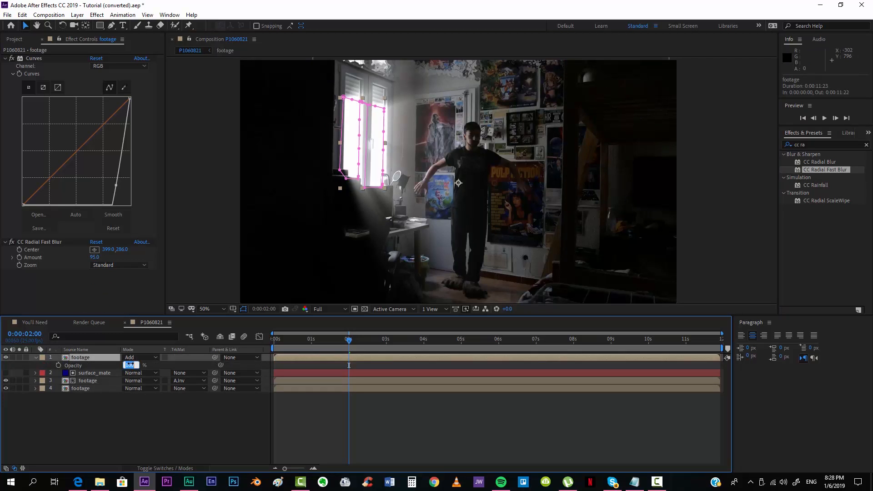
{"action": "type", "text": "90"}
{"action": "key", "text": "Return"}
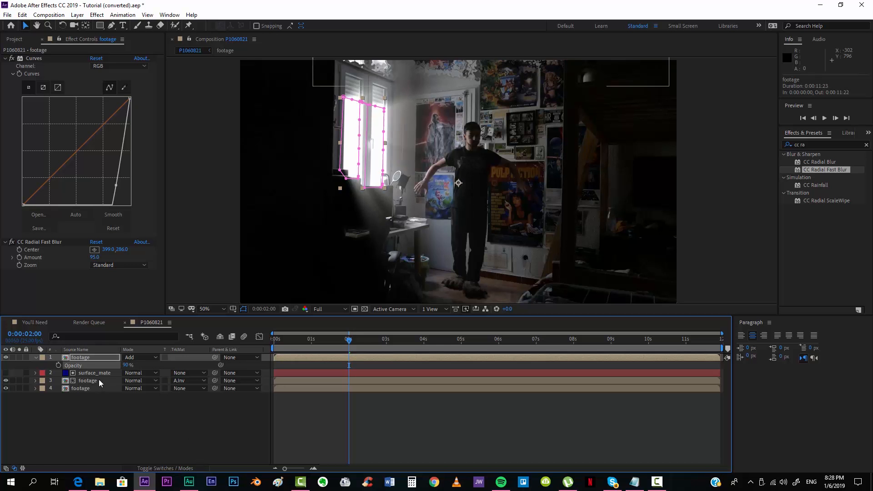
Try an opacity of 50% on the top footage layer
{"action": "left_click", "coordinate": [127, 365]}
{"action": "type", "text": "50"}
{"action": "key", "text": "Return"}
{"action": "left_click", "coordinate": [156, 440]}
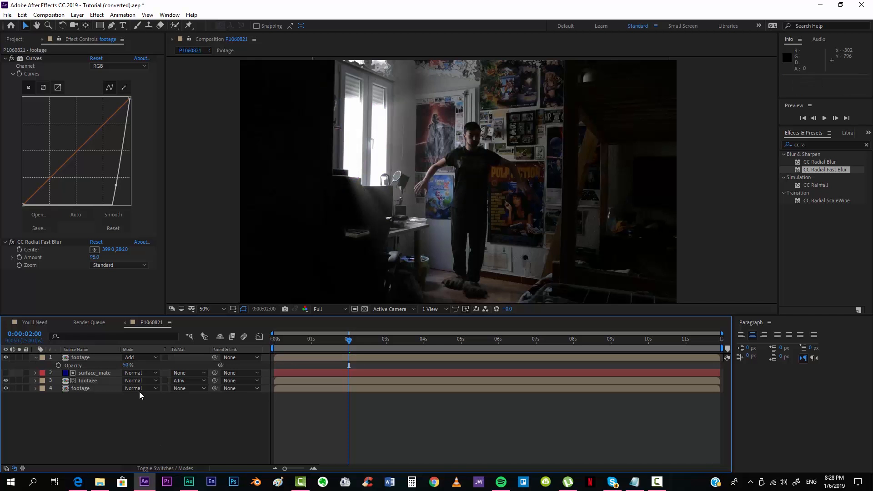
Set the top footage layer's opacity to 80%
{"action": "left_click", "coordinate": [127, 365]}
{"action": "key", "text": "Return"}
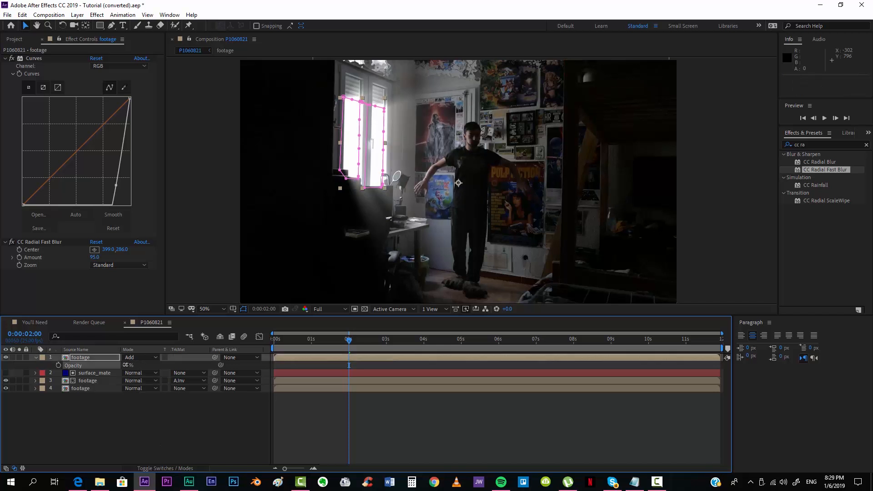
{"action": "left_click", "coordinate": [173, 428]}
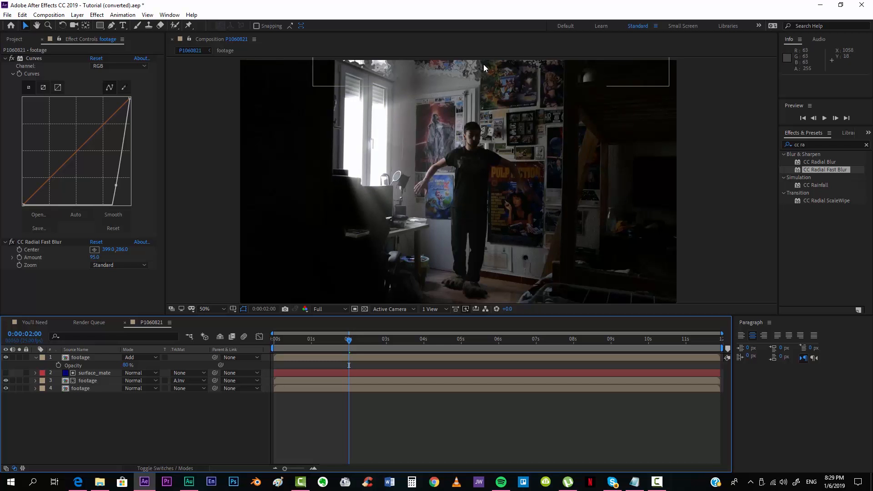
{"action": "left_click", "coordinate": [818, 144]}
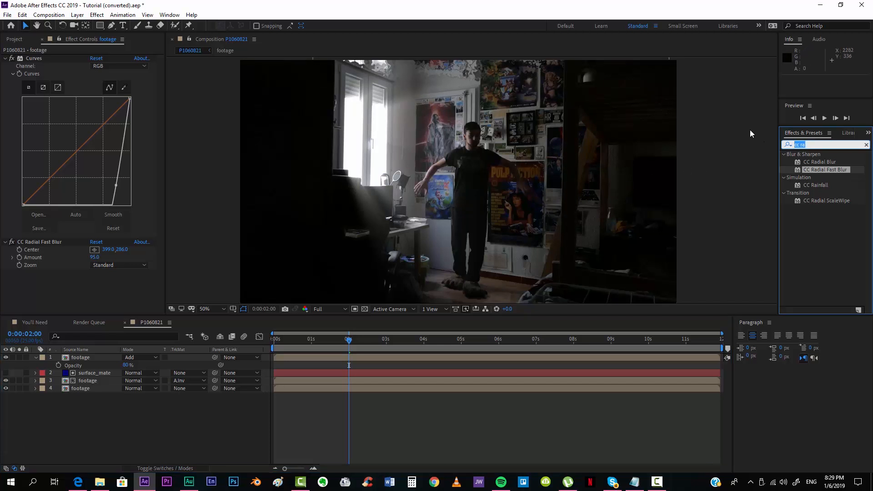
{"action": "left_click", "coordinate": [78, 17]}
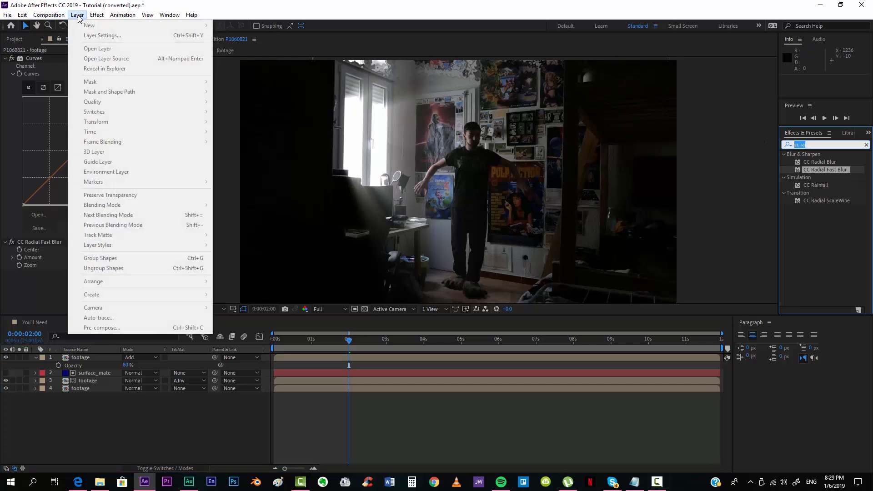
{"action": "left_click", "coordinate": [190, 415]}
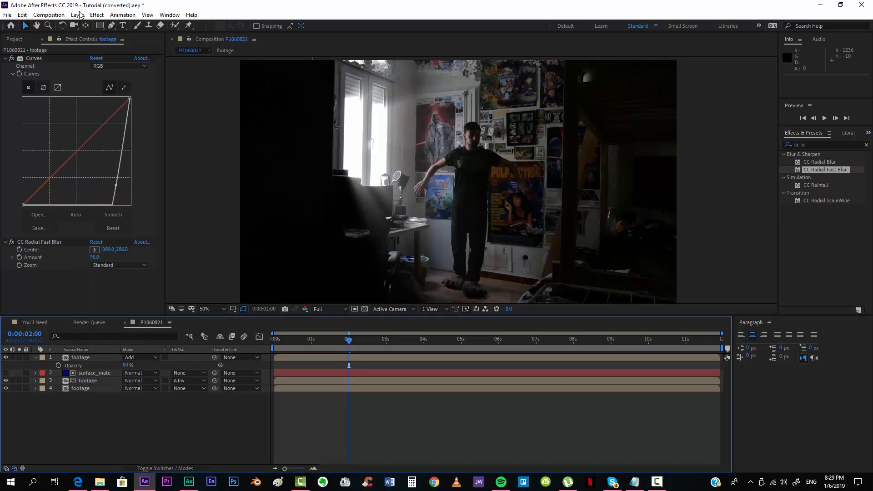
Create a new 1920 x 1080 solid layer named fractal_noise_texture
{"action": "left_click", "coordinate": [77, 14]}
{"action": "mouse_move", "coordinate": [91, 34]}
{"action": "left_click", "coordinate": [244, 37]}
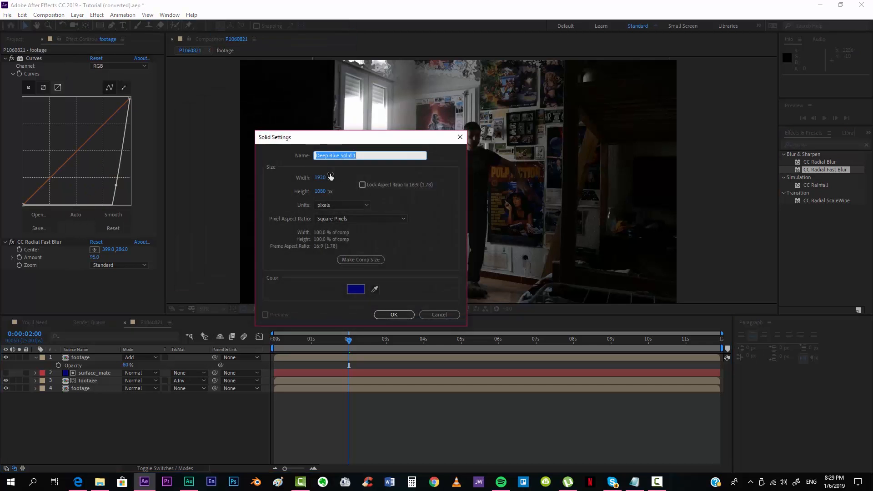
{"action": "type", "text": "fr"}
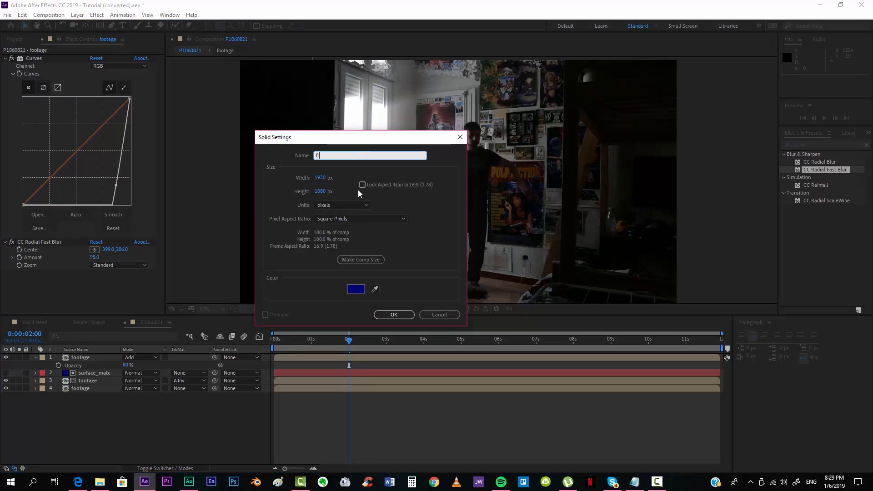
{"action": "type", "text": "actal_noise_texture"}
{"action": "key", "text": "Return"}
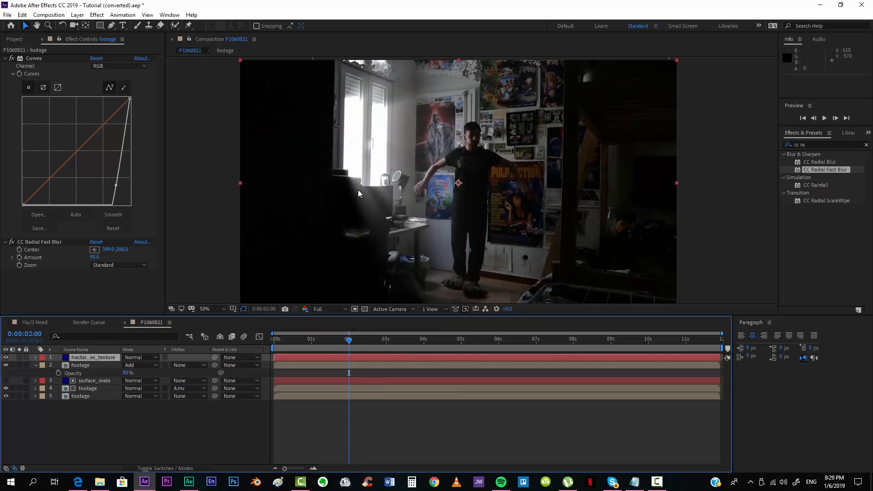
Find the Fractal Noise effect and apply it to the fractal_noise_texture solid
{"action": "left_click", "coordinate": [812, 143]}
{"action": "type", "text": "a"}
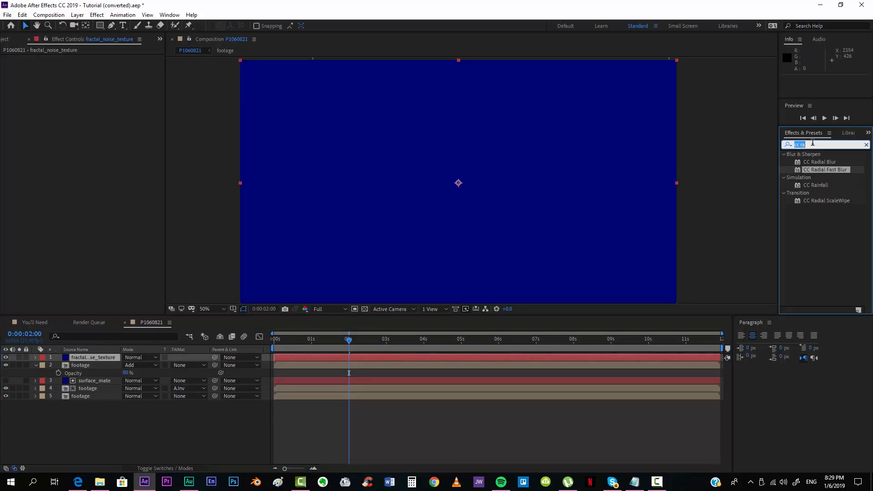
{"action": "type", "text": "fracta"}
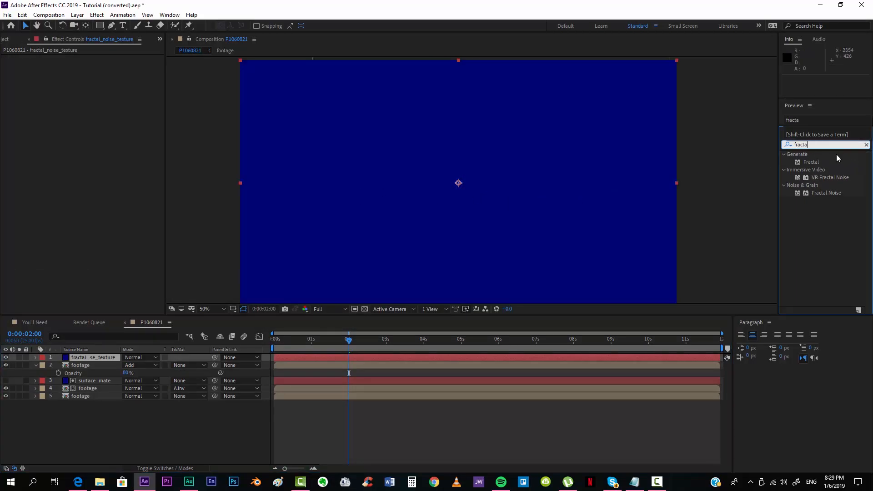
{"action": "left_click_drag", "start_coordinate": [821, 193], "coordinate": [394, 357]}
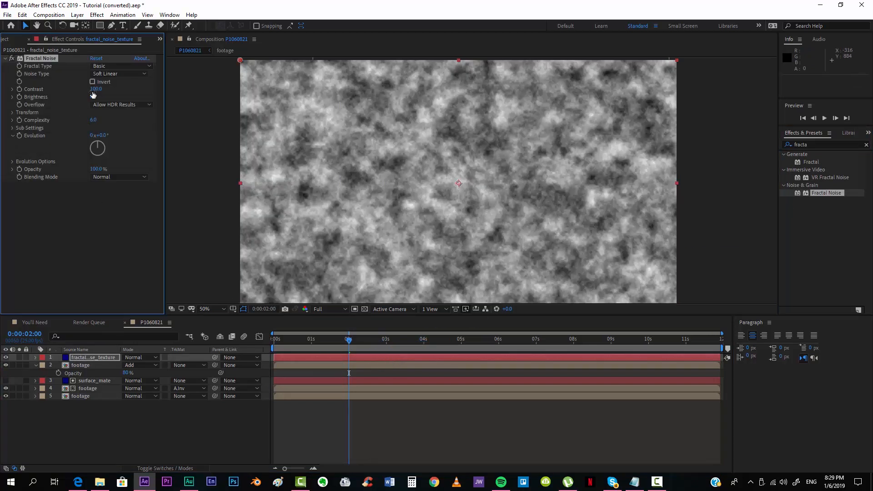
Add the expression time*100 to the Fractal Noise evolution, return the playhead to the start and collapse the layer's properties
{"action": "left_click", "coordinate": [19, 135], "text": "alt"}
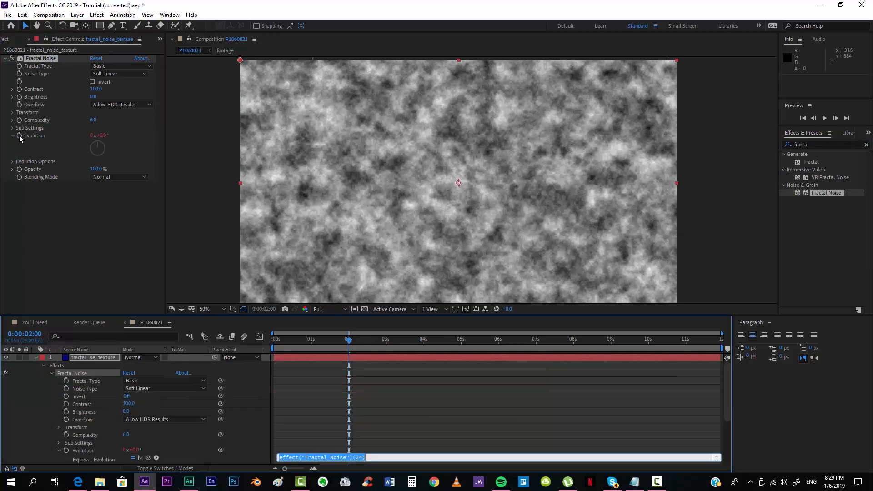
{"action": "type", "text": "time*100"}
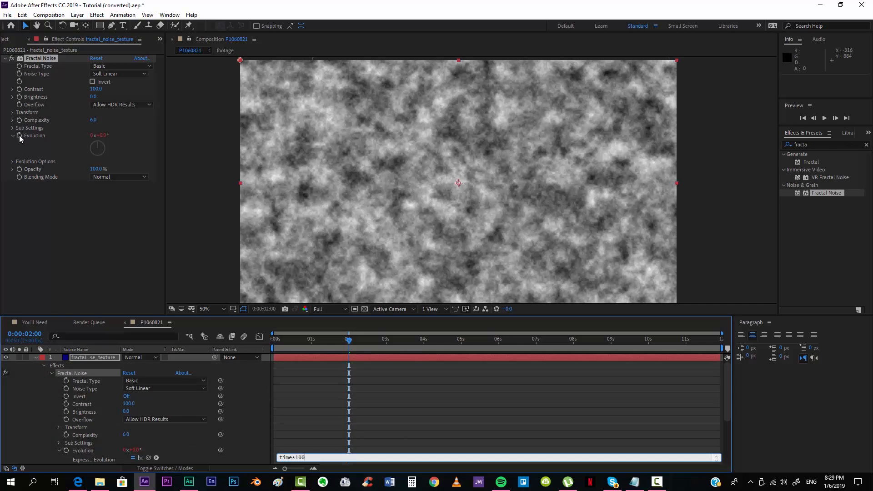
{"action": "left_click", "coordinate": [325, 395]}
{"action": "left_click_drag", "start_coordinate": [281, 339], "coordinate": [261, 340]}
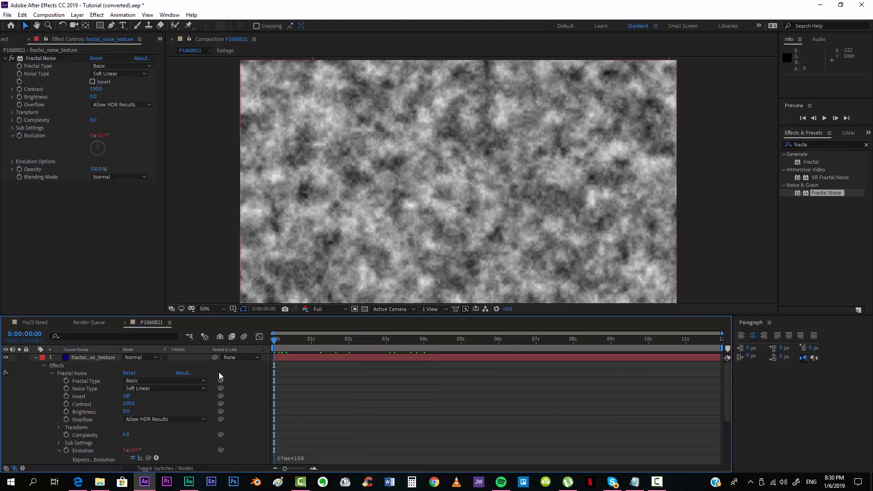
{"action": "left_click", "coordinate": [36, 358]}
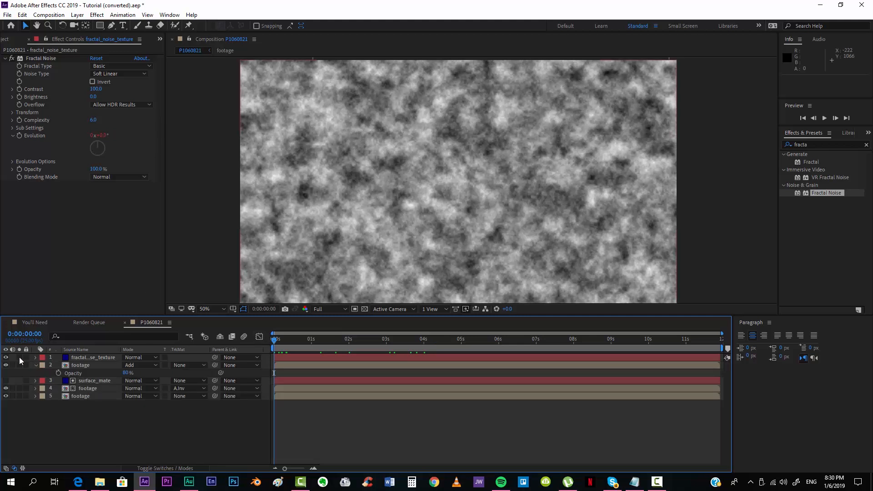
Set the light-ray footage layer's track matte to Luma, using the fractal noise layer above it
{"action": "left_click", "coordinate": [84, 362]}
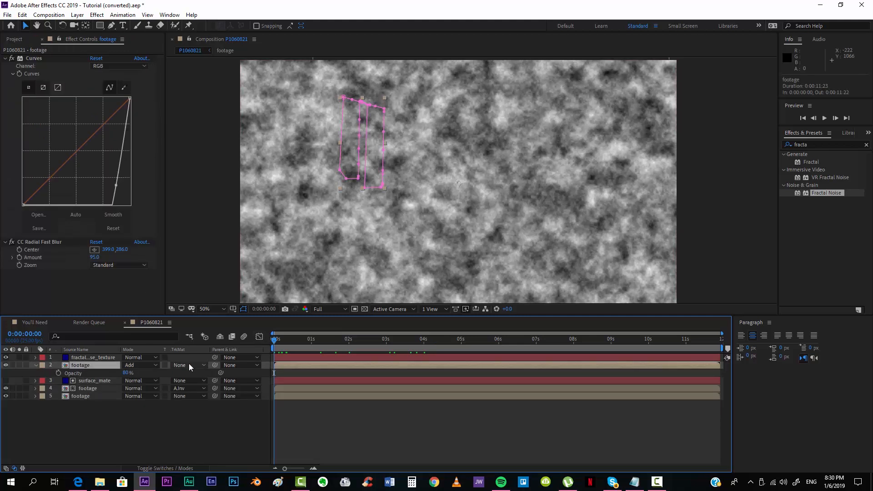
{"action": "left_click", "coordinate": [189, 365]}
{"action": "left_click", "coordinate": [216, 408]}
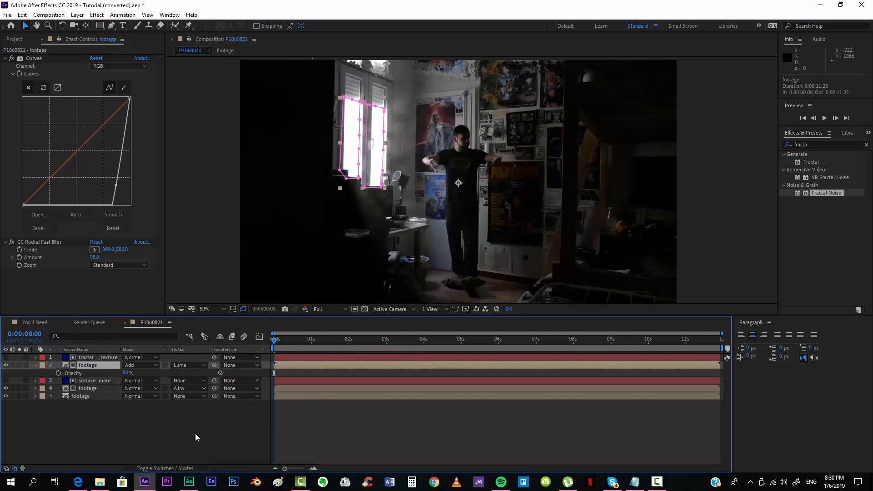
{"action": "mouse_move", "coordinate": [280, 339]}
{"action": "left_mouse_down"}
{"action": "mouse_move", "coordinate": [402, 349]}
{"action": "mouse_move", "coordinate": [269, 342]}
{"action": "left_mouse_up"}
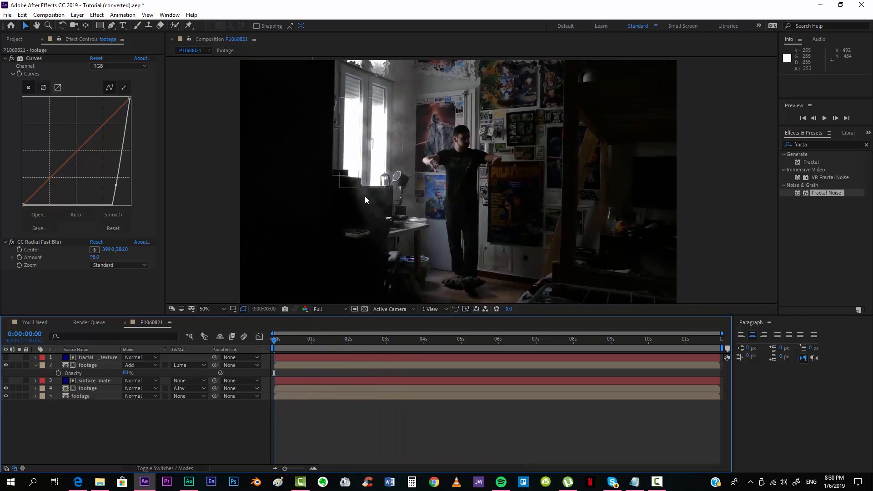
{"action": "scroll", "coordinate": [360, 191], "scroll_direction": "up", "scroll_amount": 2}
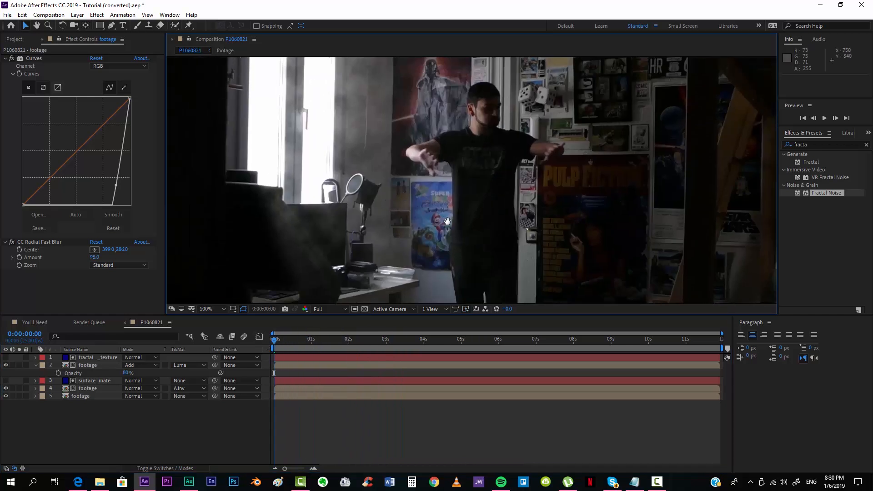
Lower the Fractal Noise contrast to 34 on the fractal_noise_texture layer, judging the result on the light rays
{"action": "left_click", "coordinate": [96, 357]}
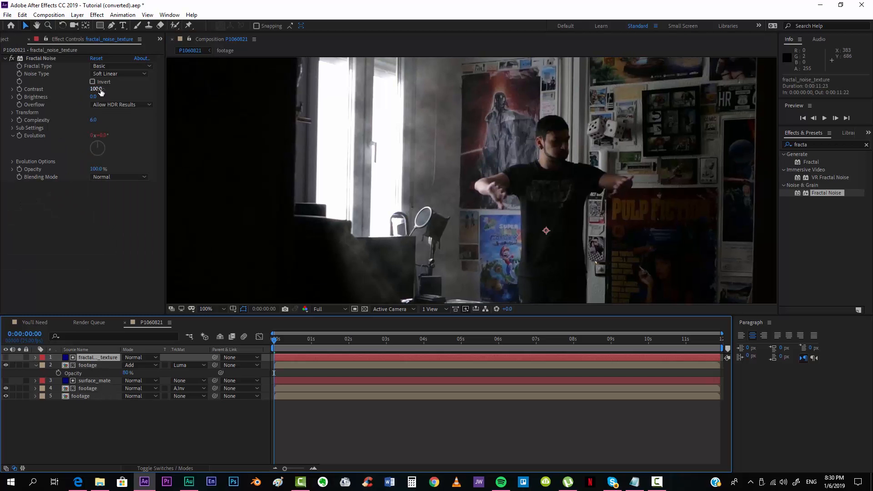
{"action": "left_click_drag", "start_coordinate": [96, 88], "coordinate": [63, 89]}
{"action": "left_click_drag", "start_coordinate": [304, 233], "coordinate": [376, 212]}
{"action": "scroll", "coordinate": [382, 167], "scroll_direction": "up", "scroll_amount": 1}
{"action": "scroll", "coordinate": [383, 168], "scroll_direction": "down", "scroll_amount": 1}
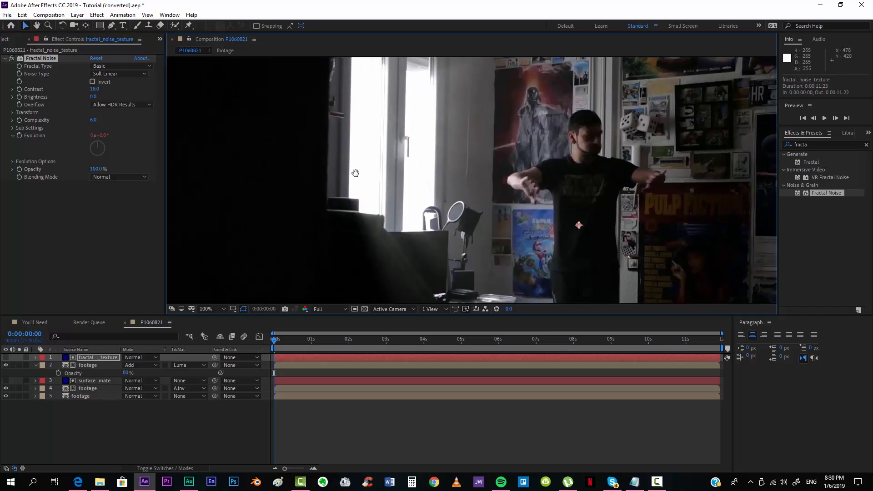
{"action": "left_click_drag", "start_coordinate": [355, 174], "coordinate": [313, 238]}
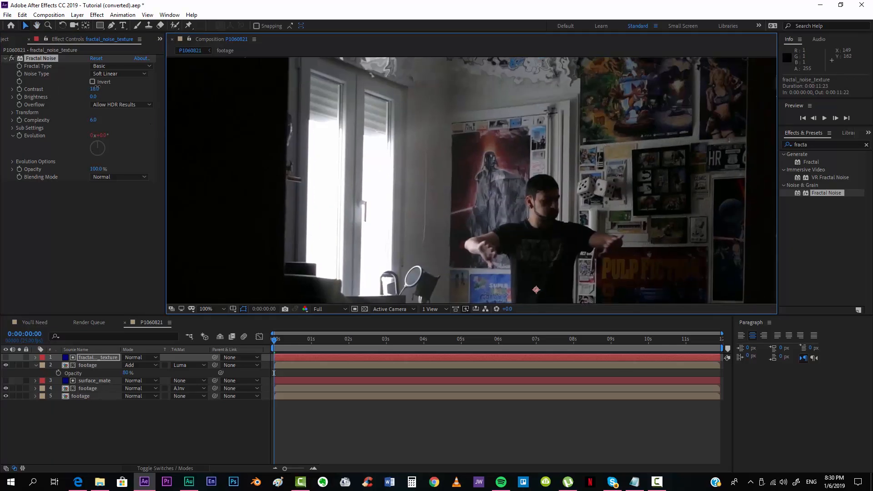
{"action": "left_click_drag", "start_coordinate": [97, 88], "coordinate": [103, 85]}
{"action": "scroll", "coordinate": [420, 229], "scroll_direction": "down", "scroll_amount": 1}
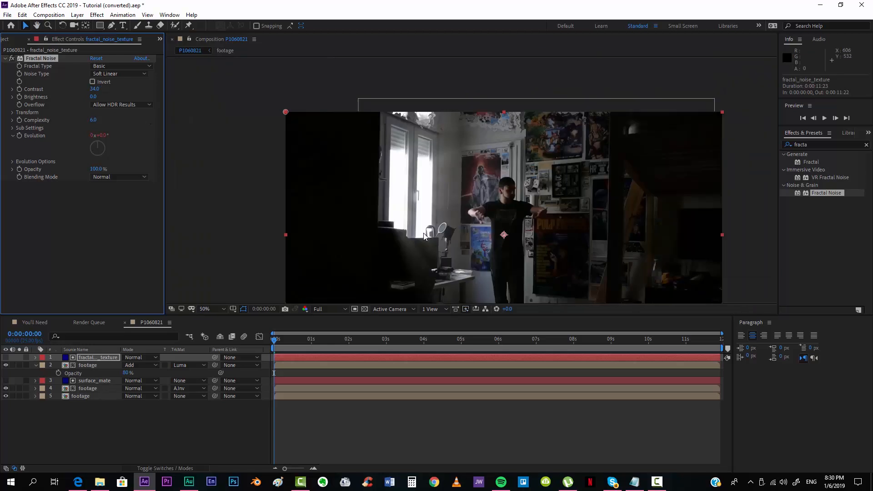
{"action": "left_click_drag", "start_coordinate": [421, 231], "coordinate": [429, 203]}
{"action": "scroll", "coordinate": [392, 187], "scroll_direction": "up", "scroll_amount": 1}
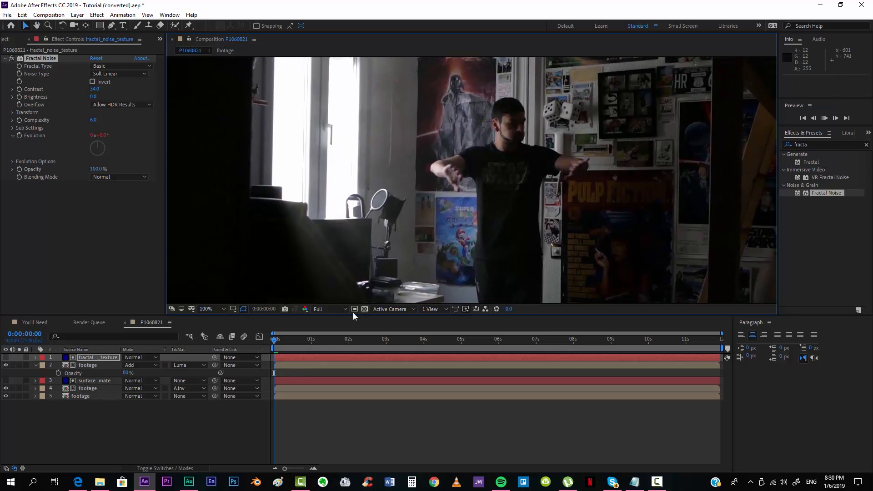
Play back the textured light rays from the start and inspect the whole frame
{"action": "key", "text": "space"}
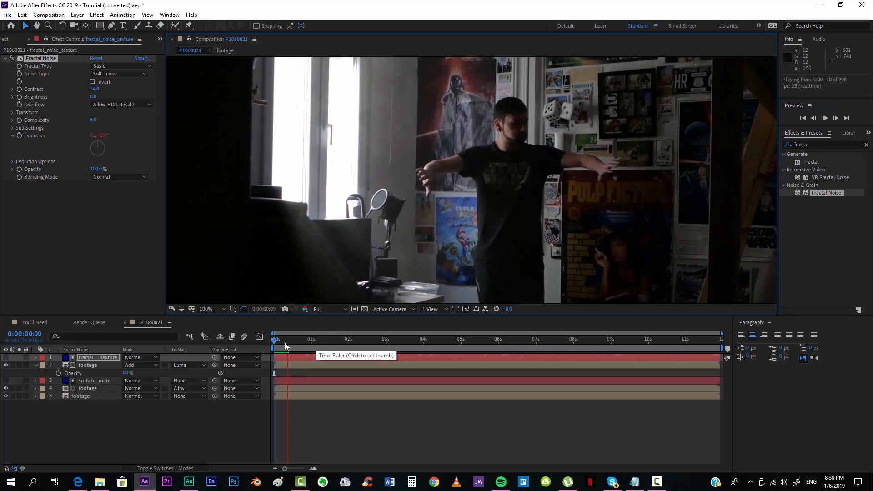
{"action": "mouse_move", "coordinate": [285, 342]}
{"action": "left_mouse_down"}
{"action": "mouse_move", "coordinate": [367, 340]}
{"action": "mouse_move", "coordinate": [285, 334]}
{"action": "mouse_move", "coordinate": [376, 338]}
{"action": "mouse_move", "coordinate": [273, 333]}
{"action": "left_mouse_up"}
{"action": "scroll", "coordinate": [345, 248], "scroll_direction": "down", "scroll_amount": 1}
{"action": "left_click_drag", "start_coordinate": [379, 204], "coordinate": [377, 188]}
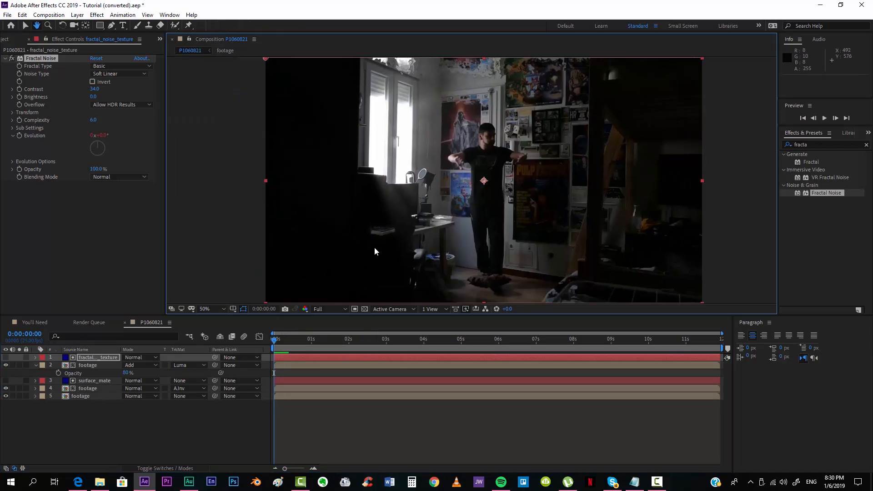
{"action": "mouse_move", "coordinate": [473, 203]}
{"action": "left_mouse_down"}
{"action": "mouse_move", "coordinate": [456, 213]}
{"action": "mouse_move", "coordinate": [457, 200]}
{"action": "left_mouse_up"}
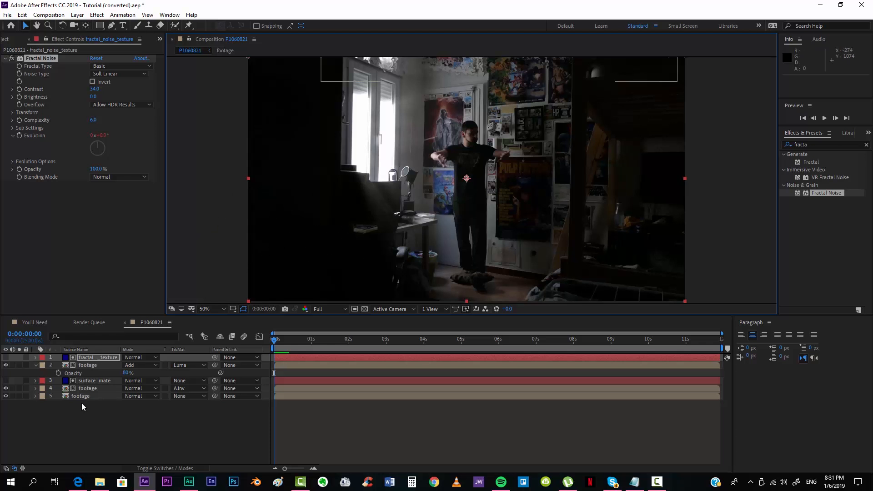
Switch to the Edge browser and search YouTube for "underwater particles footage"
{"action": "left_click", "coordinate": [78, 481]}
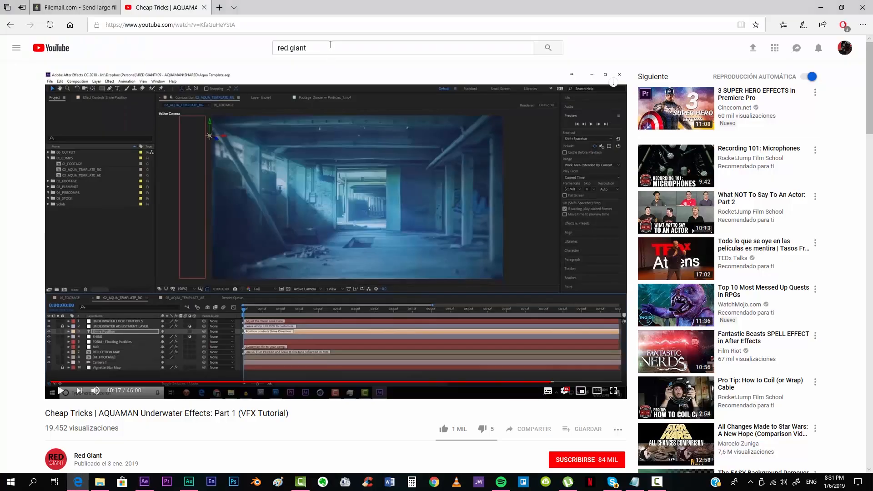
{"action": "left_click_drag", "start_coordinate": [321, 48], "coordinate": [242, 46]}
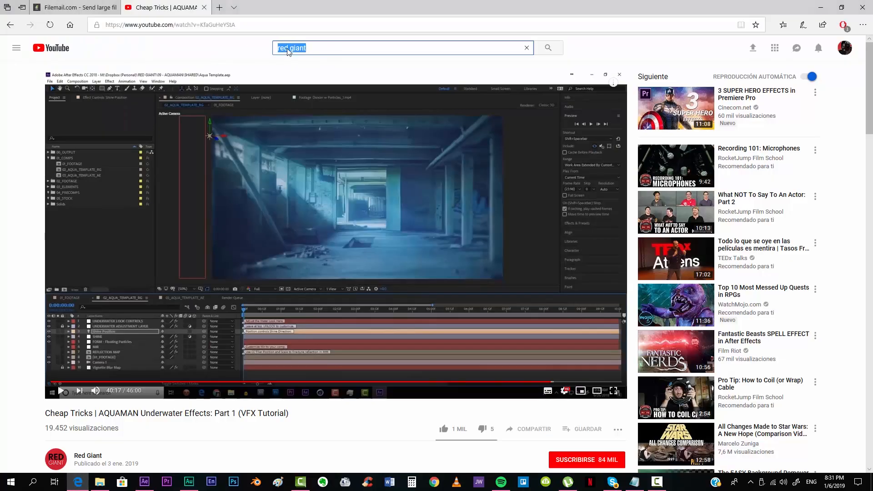
{"action": "type", "text": "underwater"}
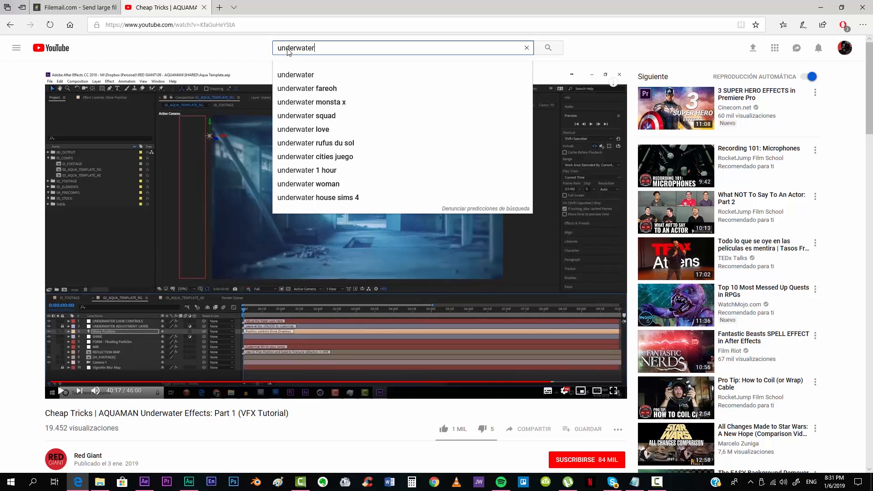
{"action": "type", "text": " particles footage"}
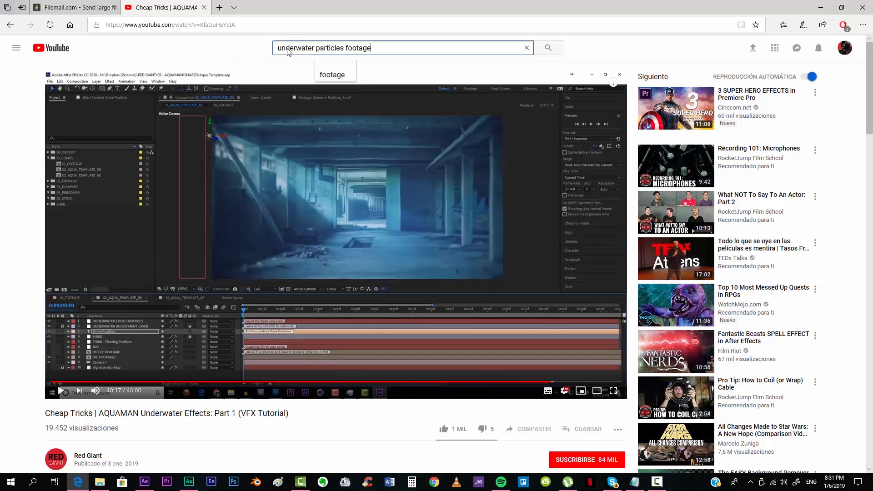
{"action": "key", "text": "Return"}
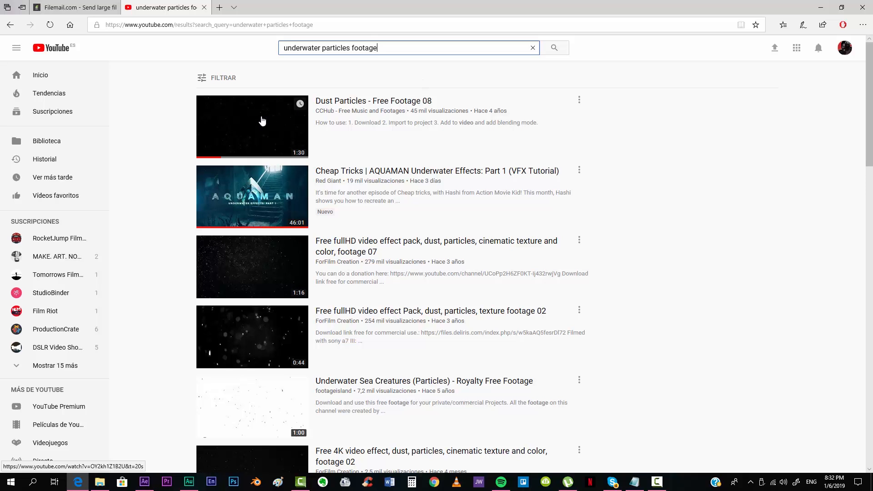
Switch back to After Effects and import dust particles.mp4 from the underwater aquaman folder into the project
{"action": "left_click", "coordinate": [144, 485]}
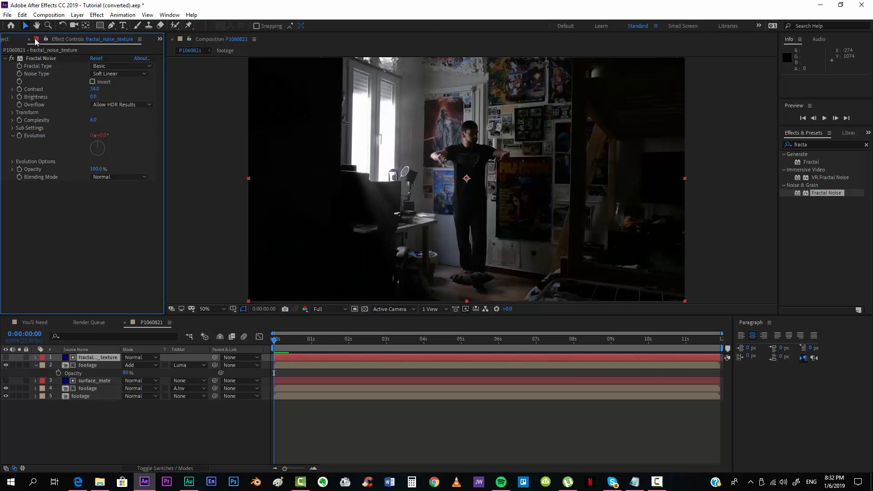
{"action": "left_click", "coordinate": [10, 39]}
{"action": "left_click", "coordinate": [79, 253]}
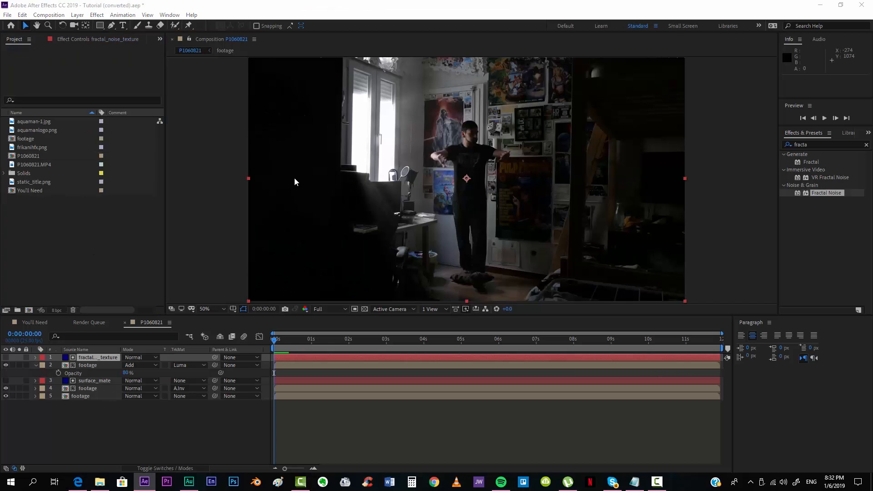
{"action": "key", "text": "ctrl+i"}
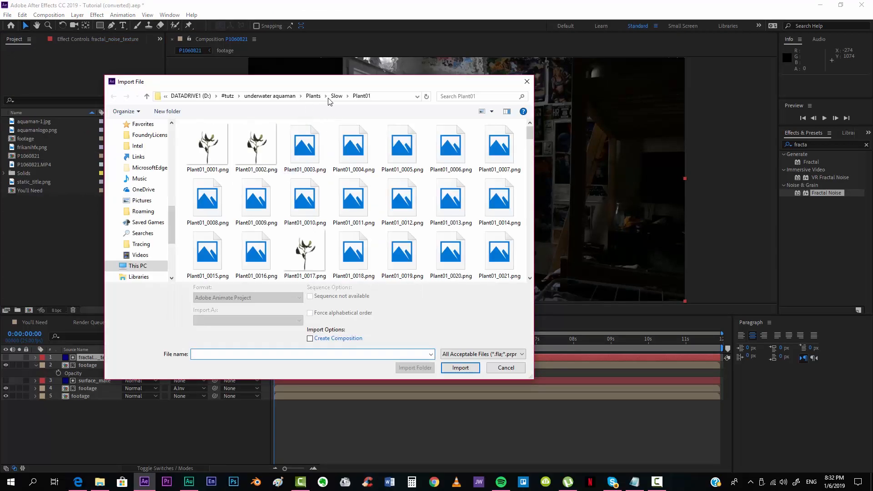
{"action": "left_click", "coordinate": [313, 99]}
{"action": "left_click", "coordinate": [269, 98]}
{"action": "left_click", "coordinate": [293, 98]}
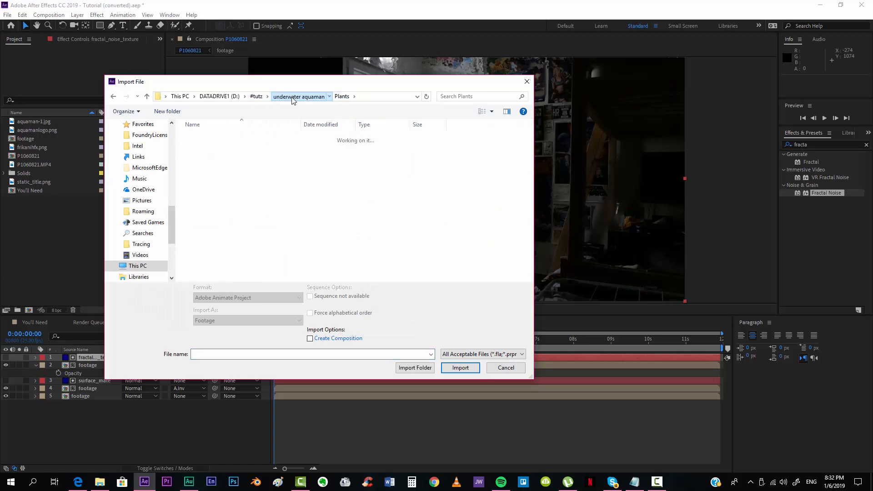
{"action": "double_click", "coordinate": [217, 195]}
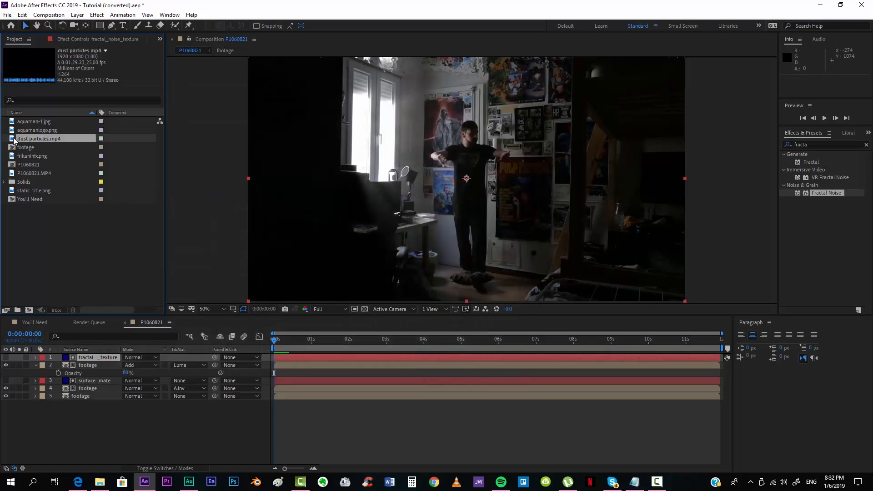
Add dust particles.mp4 as the top layer of the P1060821 composition and shift it earlier so dense particles show at the first frame
{"action": "left_click_drag", "start_coordinate": [14, 140], "coordinate": [84, 354]}
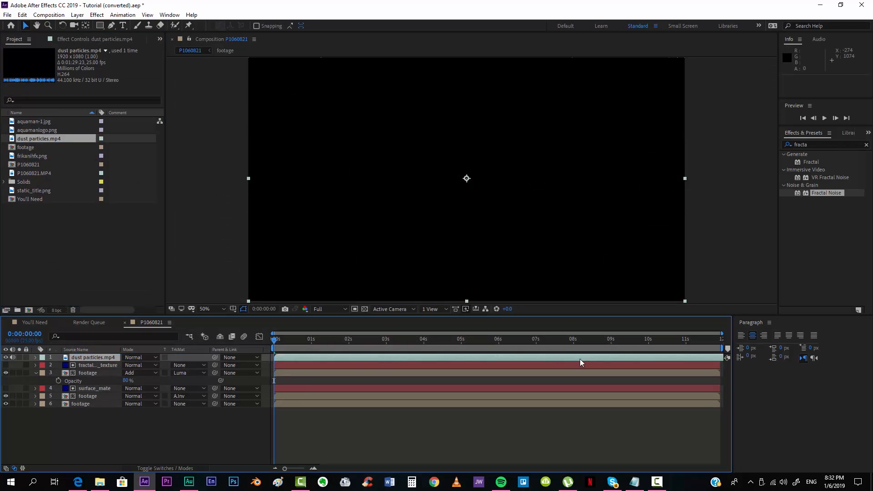
{"action": "left_click_drag", "start_coordinate": [692, 358], "coordinate": [653, 358]}
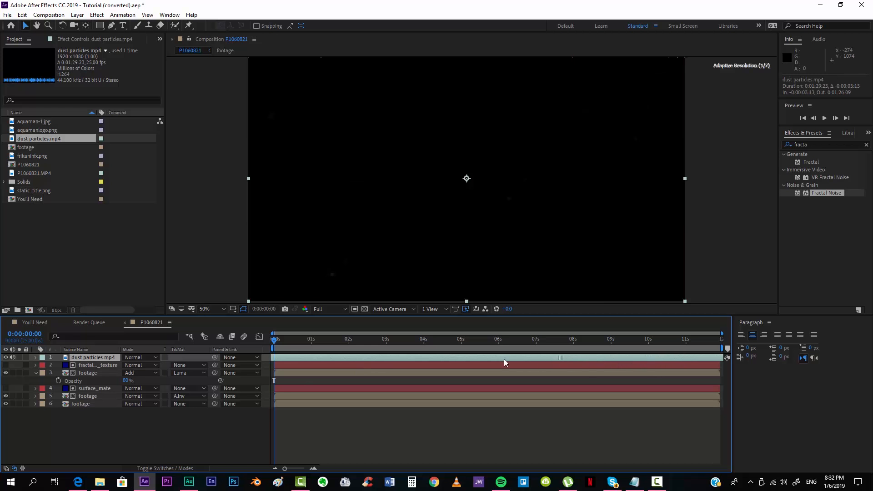
{"action": "left_click_drag", "start_coordinate": [403, 357], "coordinate": [394, 358]}
{"action": "left_click", "coordinate": [411, 440]}
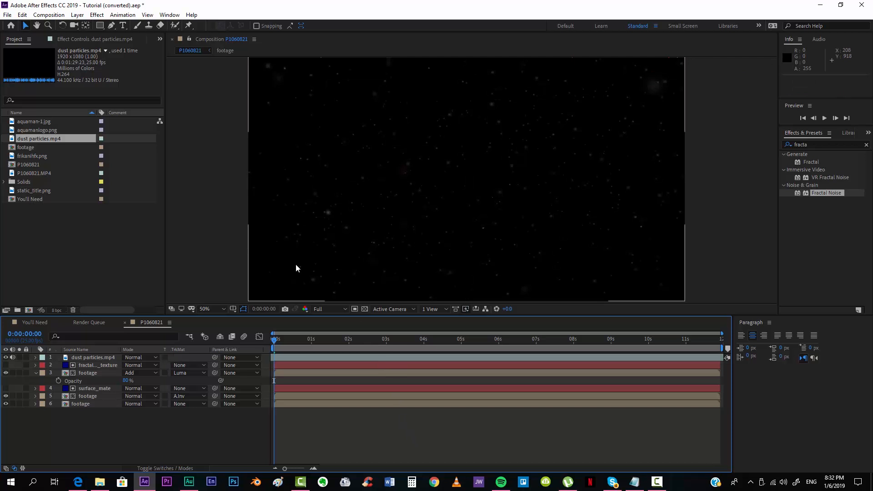
Try the Screen blending mode on the dust particles.mp4 layer and undo it
{"action": "left_click", "coordinate": [143, 358]}
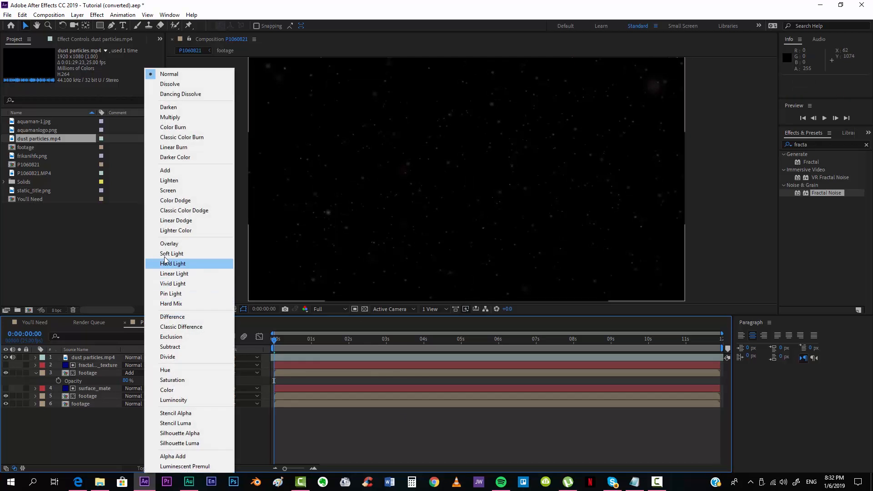
{"action": "left_click", "coordinate": [173, 190]}
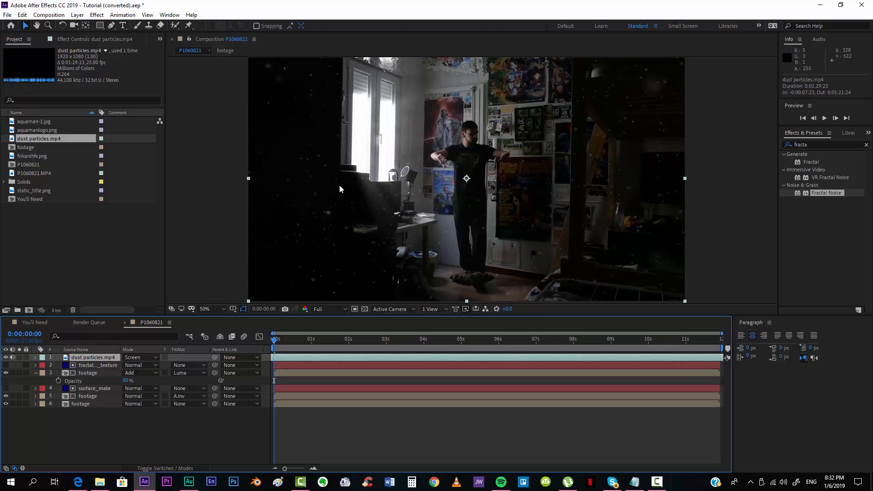
{"action": "key", "text": "ctrl+z"}
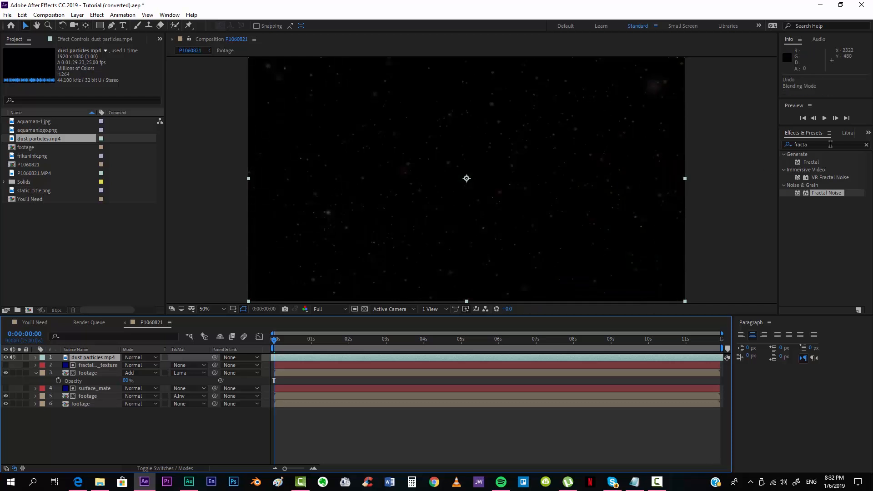
Apply the Shift Channels effect to the dust particles.mp4 layer and take its alpha from Luminance
{"action": "left_click", "coordinate": [831, 144]}
{"action": "type", "text": "shift"}
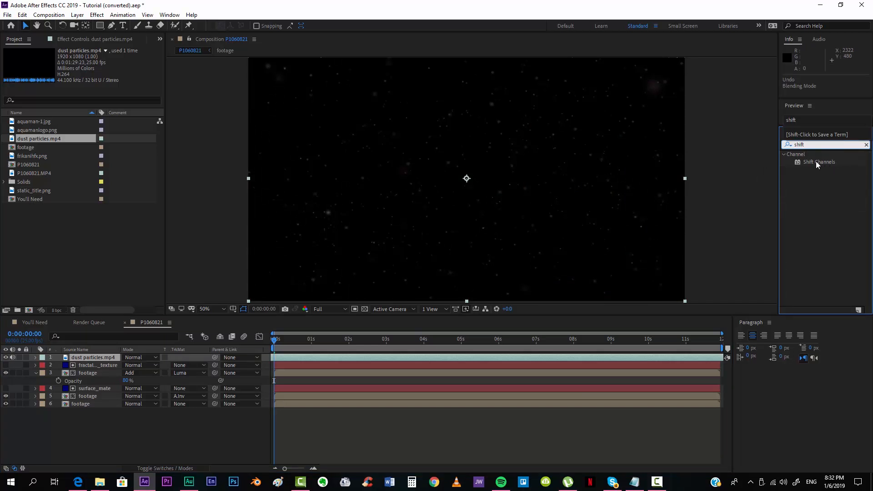
{"action": "left_click_drag", "start_coordinate": [816, 162], "coordinate": [439, 359]}
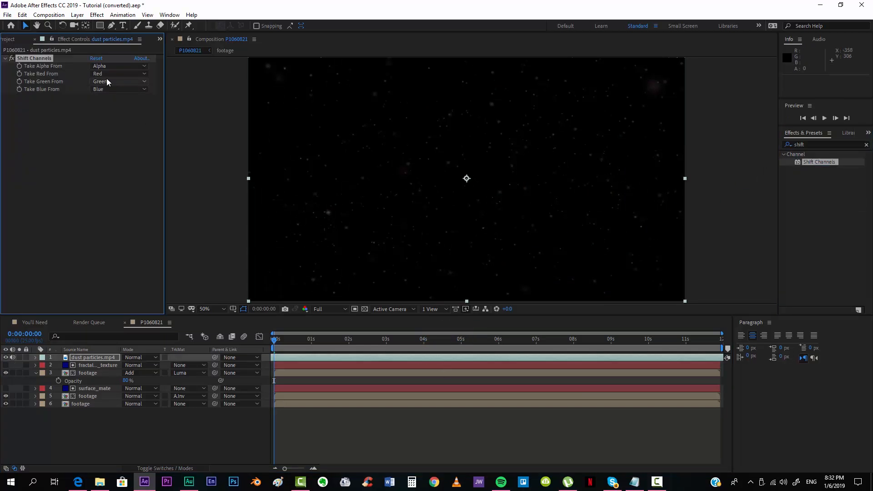
{"action": "left_click", "coordinate": [110, 67]}
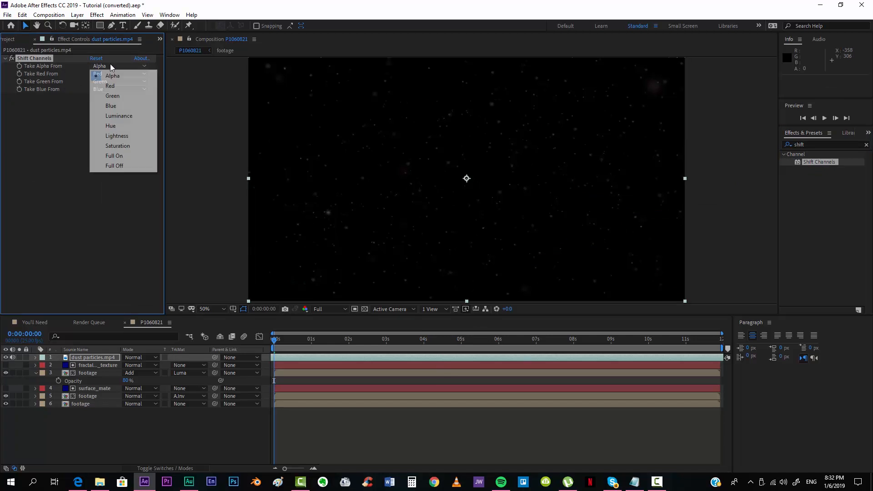
{"action": "left_click", "coordinate": [114, 117]}
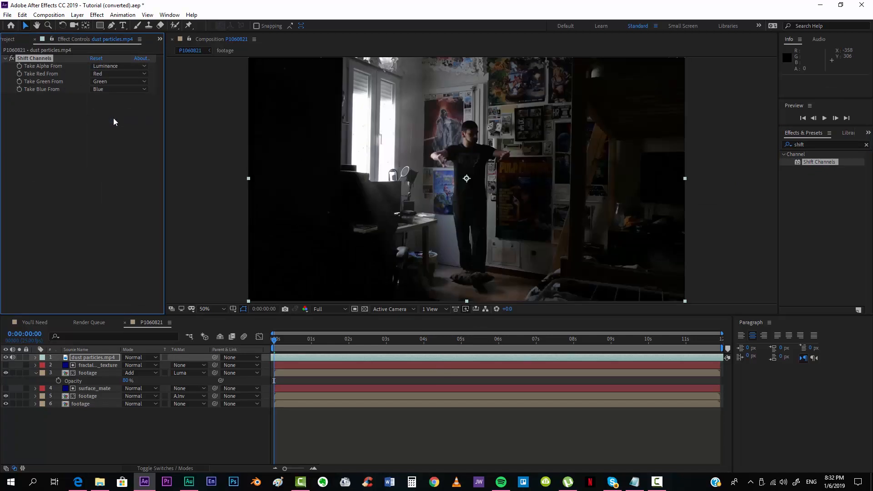
Add a Curves effect above Shift Channels on the dust particles.mp4 layer and raise the RGB curve's upper midtones to brighten the particles
{"action": "scroll", "coordinate": [323, 190], "scroll_direction": "up", "scroll_amount": 1}
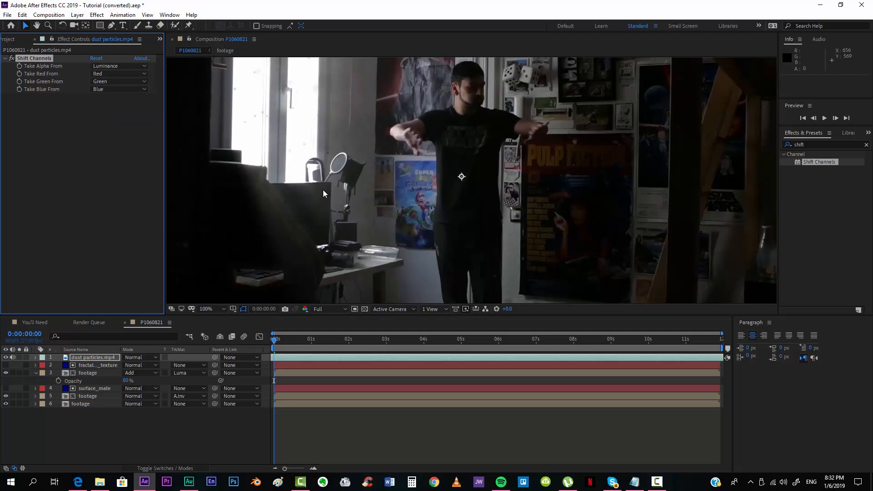
{"action": "left_click_drag", "start_coordinate": [323, 189], "coordinate": [507, 168]}
{"action": "scroll", "coordinate": [500, 170], "scroll_direction": "up", "scroll_amount": 1}
{"action": "left_click_drag", "start_coordinate": [369, 193], "coordinate": [491, 115]}
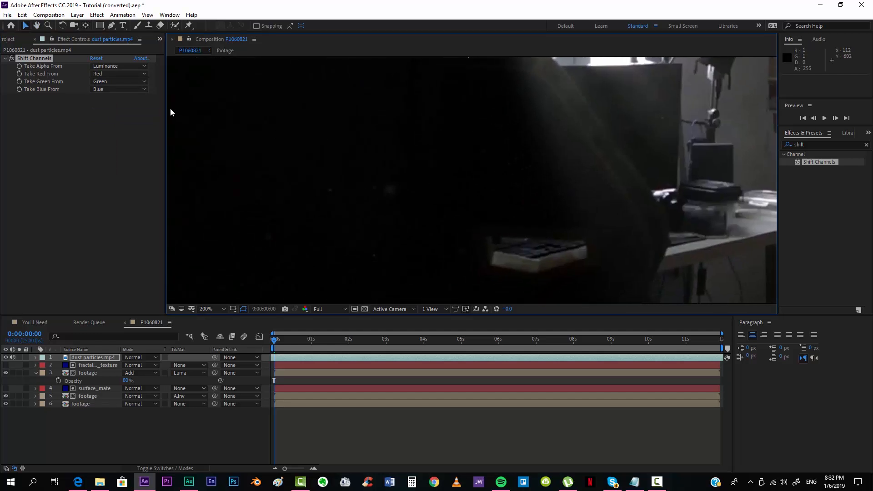
{"action": "scroll", "coordinate": [394, 148], "scroll_direction": "down", "scroll_amount": 1}
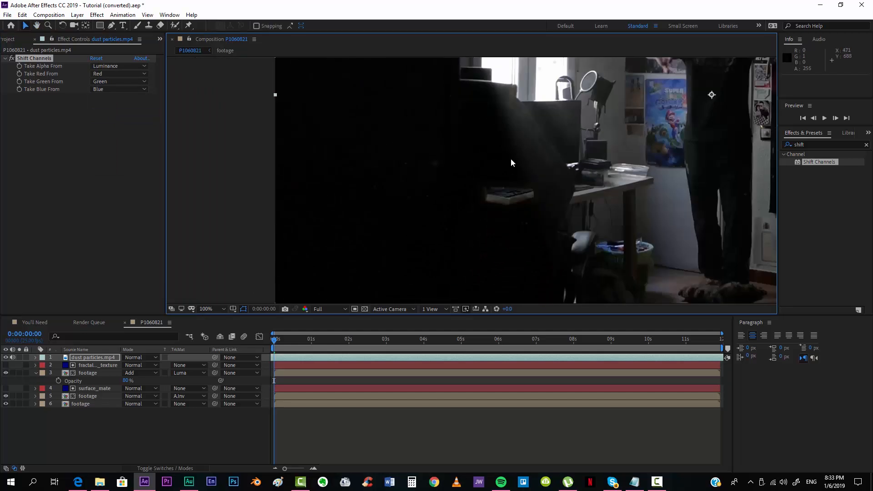
{"action": "left_click_drag", "start_coordinate": [511, 162], "coordinate": [480, 194]}
{"action": "left_click", "coordinate": [806, 145]}
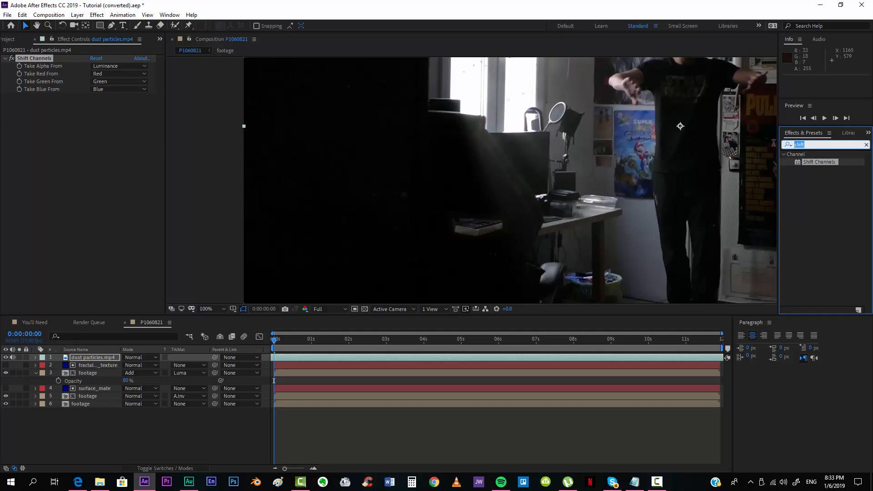
{"action": "type", "text": "curv"}
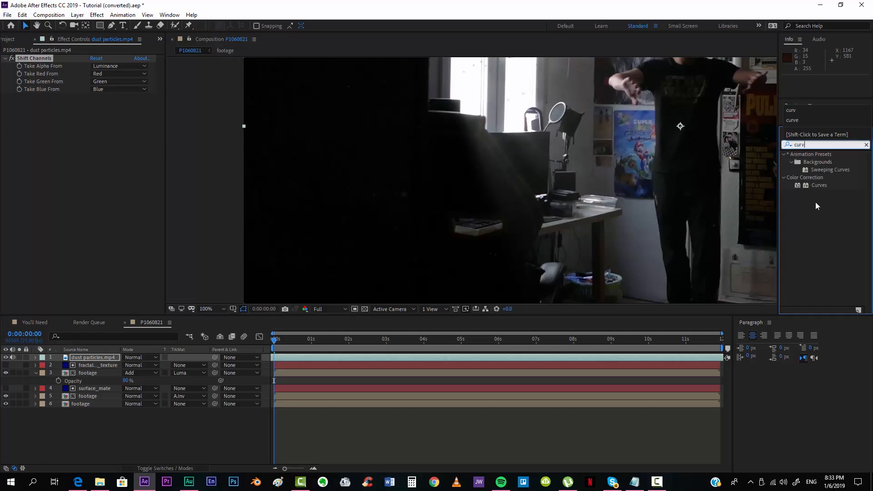
{"action": "left_click_drag", "start_coordinate": [820, 190], "coordinate": [42, 57]}
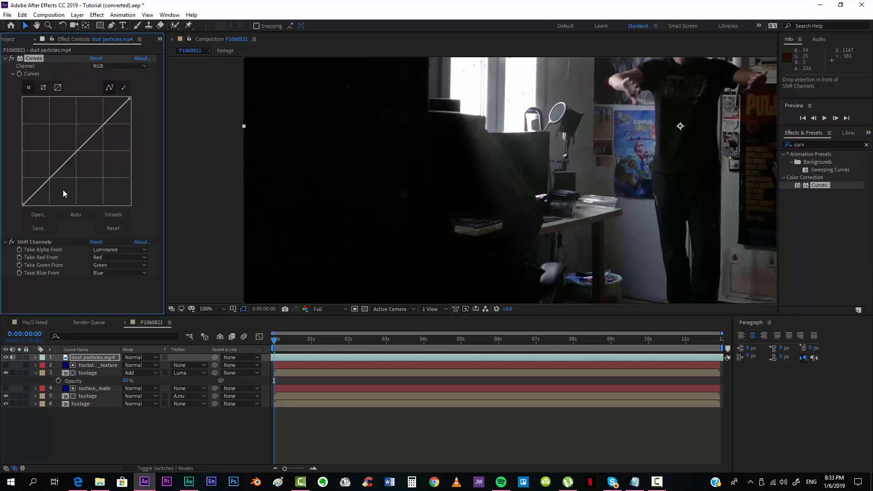
{"action": "left_click_drag", "start_coordinate": [98, 132], "coordinate": [88, 124]}
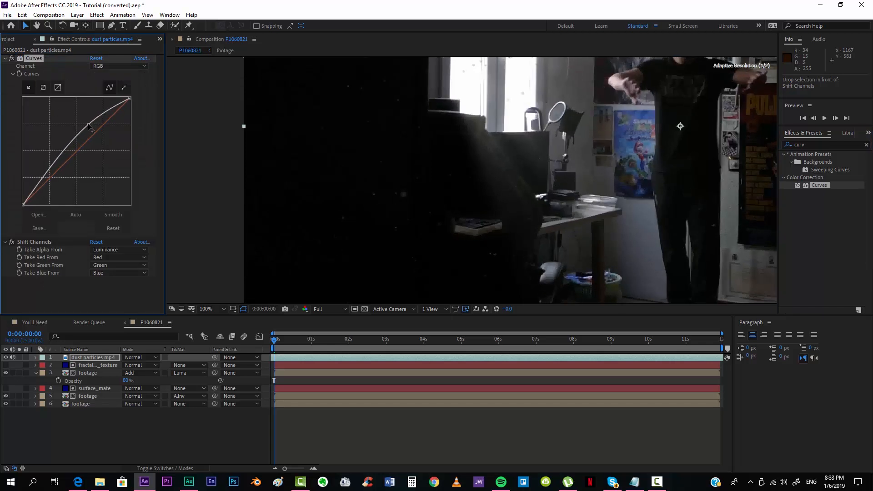
Examine the brightened dust particles up close around the desk and light rays, and in the whole frame
{"action": "left_click_drag", "start_coordinate": [503, 204], "coordinate": [432, 232]}
{"action": "scroll", "coordinate": [473, 125], "scroll_direction": "down", "scroll_amount": 1}
{"action": "scroll", "coordinate": [432, 208], "scroll_direction": "up", "scroll_amount": 4}
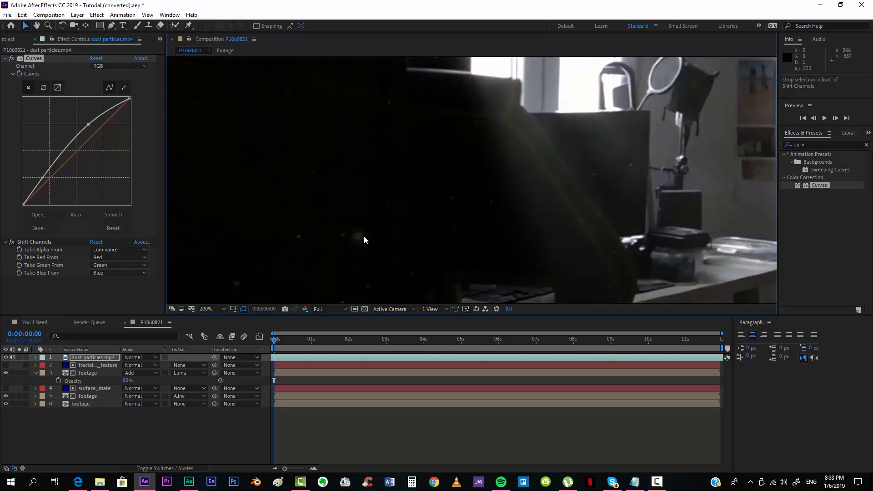
{"action": "left_click_drag", "start_coordinate": [367, 248], "coordinate": [381, 155]}
{"action": "left_click_drag", "start_coordinate": [545, 209], "coordinate": [257, 245]}
{"action": "left_click_drag", "start_coordinate": [461, 195], "coordinate": [597, 236]}
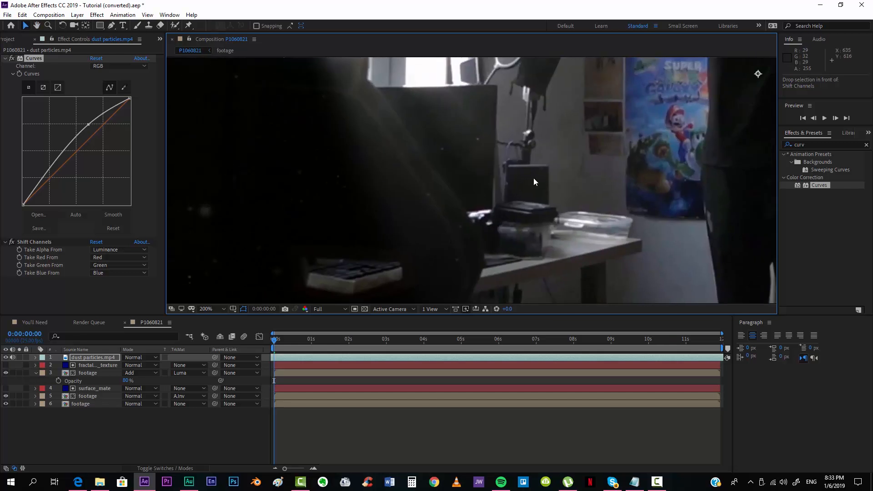
{"action": "left_click", "coordinate": [210, 309]}
{"action": "left_click", "coordinate": [218, 149]}
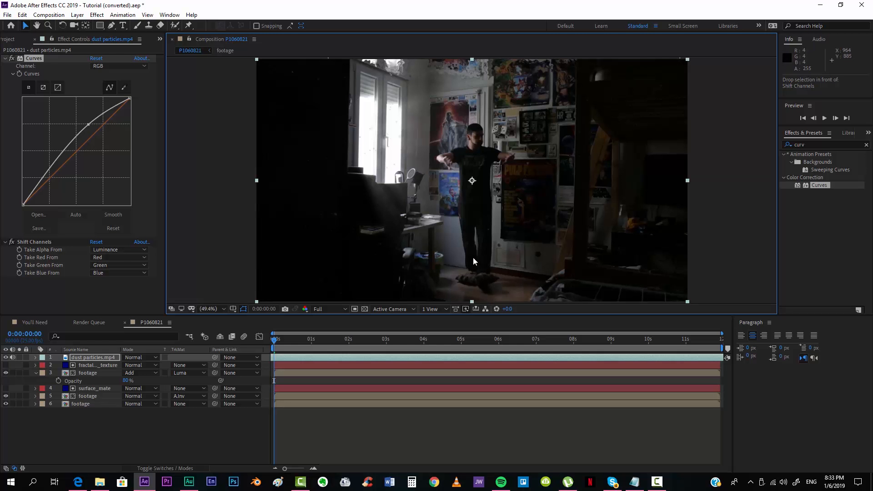
Create a new solid named underwater_texture at the top of the P1060821 composition
{"action": "left_click", "coordinate": [78, 15]}
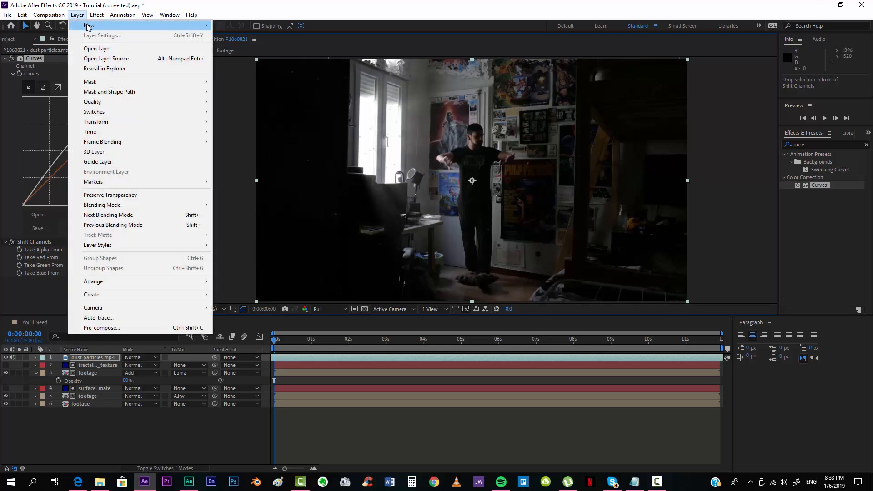
{"action": "mouse_move", "coordinate": [88, 27]}
{"action": "left_click", "coordinate": [253, 33]}
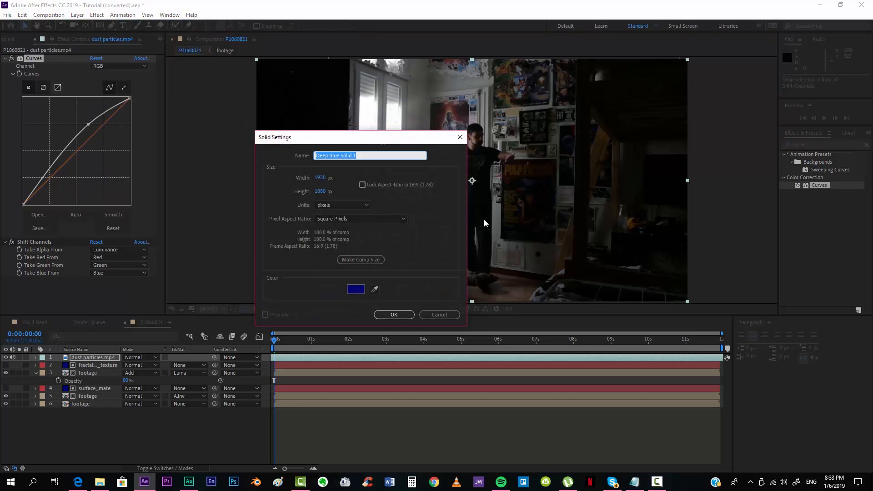
{"action": "type", "text": "underwater_texture"}
{"action": "key", "text": "Return"}
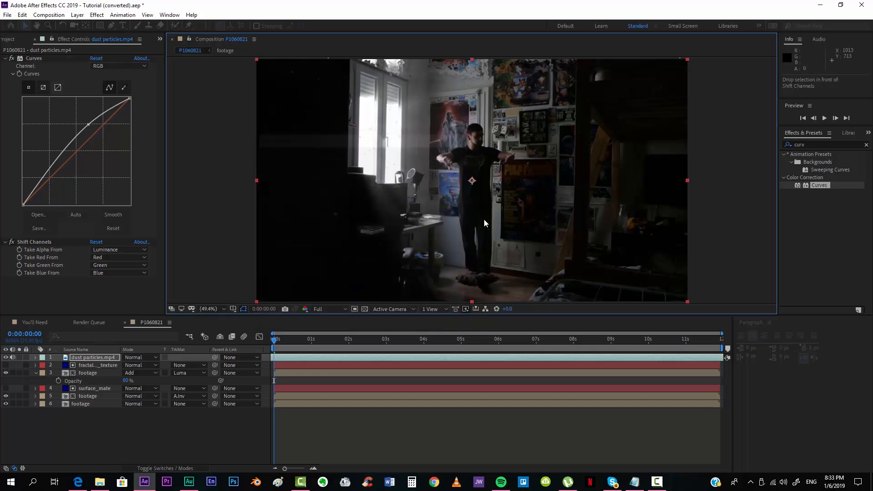
Apply Fractal Noise to the underwater_texture solid and animate its Evolution with the expression time*200
{"action": "left_click", "coordinate": [814, 144]}
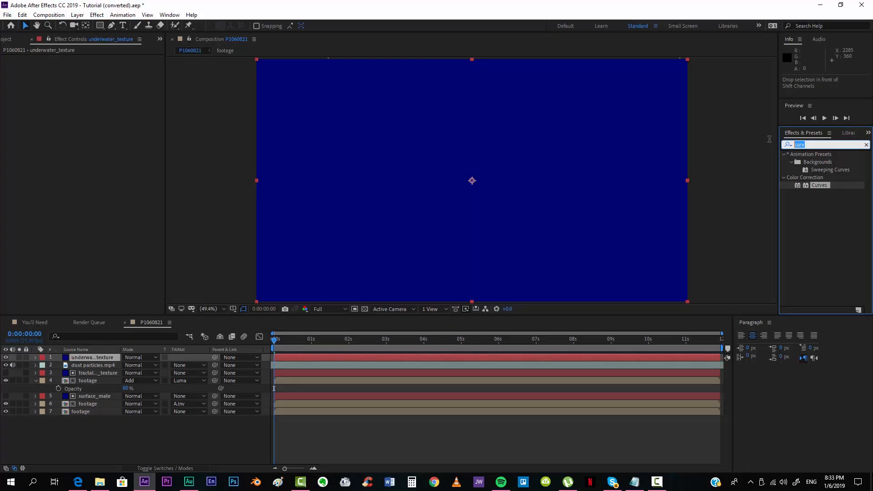
{"action": "type", "text": "fracta"}
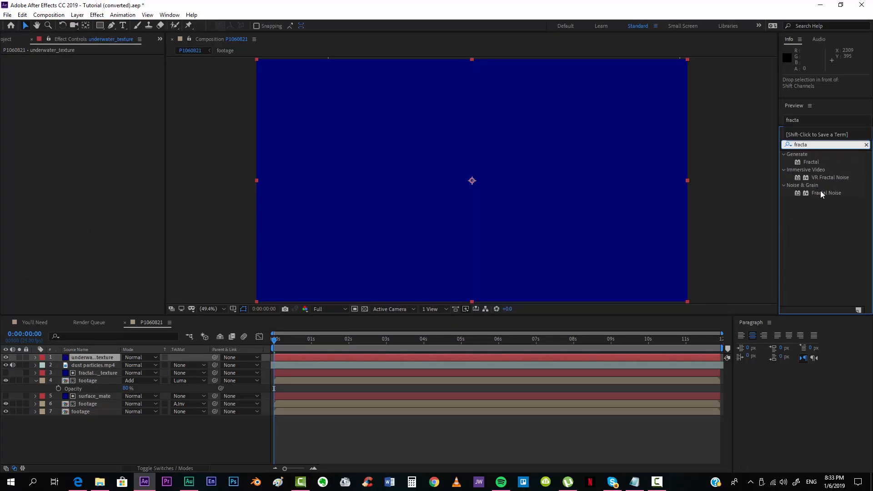
{"action": "left_click_drag", "start_coordinate": [821, 195], "coordinate": [462, 356]}
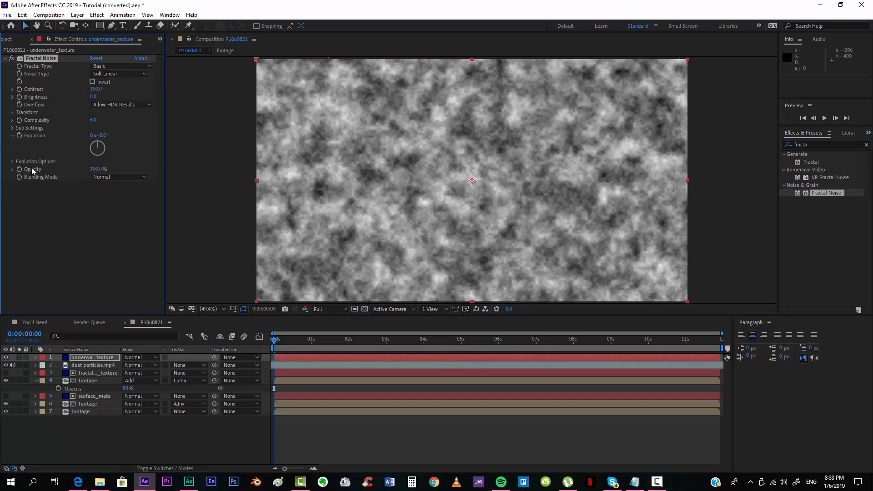
{"action": "left_click", "coordinate": [19, 136], "text": "alt"}
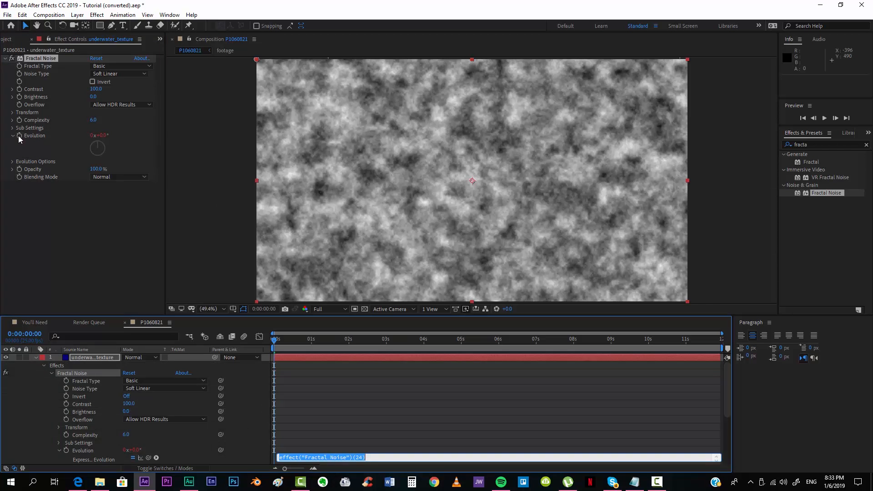
{"action": "type", "text": "time*200"}
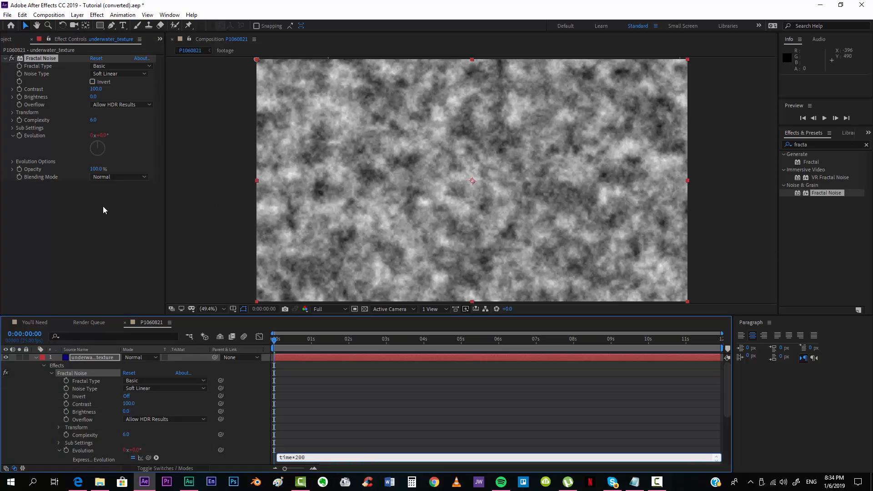
{"action": "left_click", "coordinate": [378, 410]}
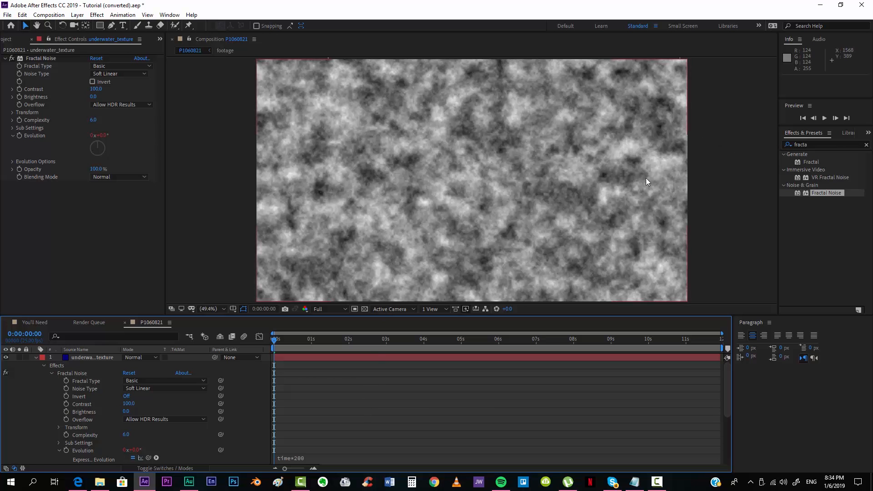
Apply CC Vector Blur to underwater_texture with Amount 99, Ridge Smoothness 7.70 and Map Softness 19.5
{"action": "left_click", "coordinate": [799, 145]}
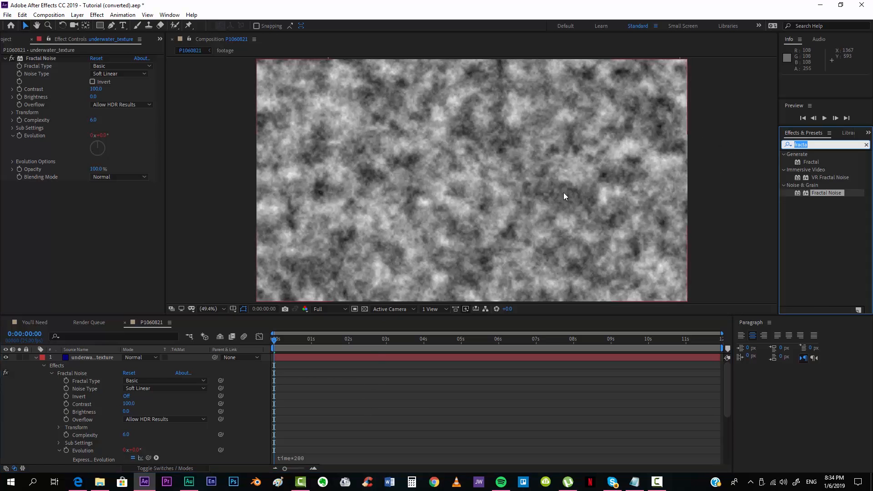
{"action": "type", "text": "cc vec"}
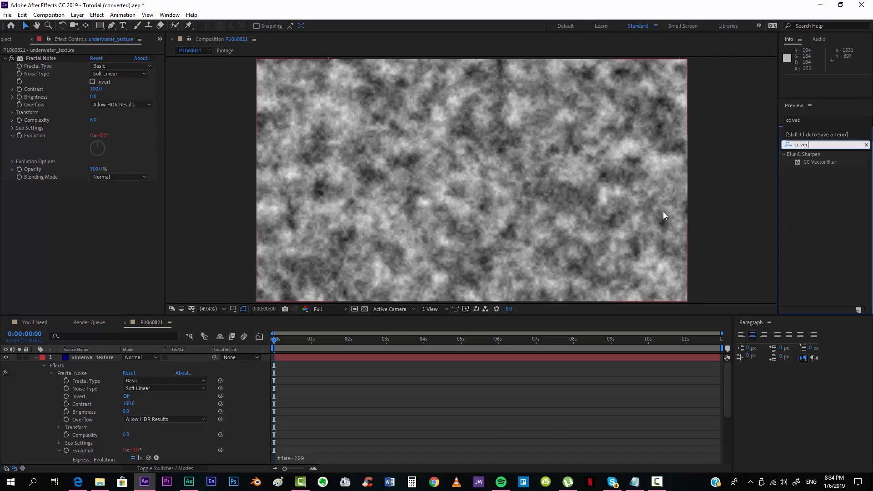
{"action": "left_click_drag", "start_coordinate": [817, 163], "coordinate": [403, 356]}
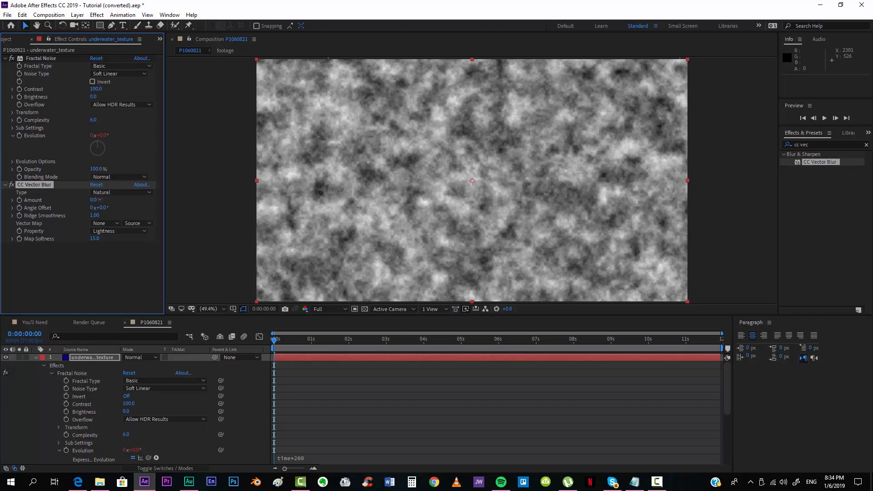
{"action": "left_click_drag", "start_coordinate": [97, 200], "coordinate": [113, 212]}
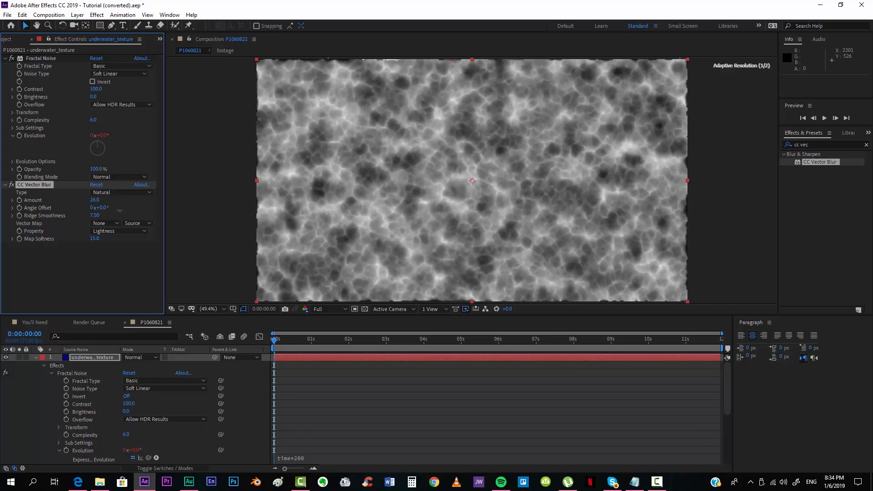
{"action": "left_click_drag", "start_coordinate": [97, 240], "coordinate": [107, 237]}
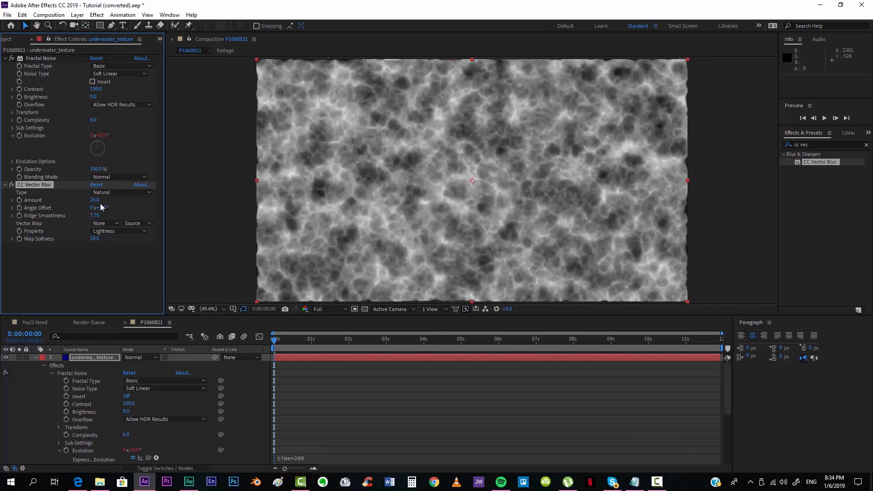
{"action": "left_click_drag", "start_coordinate": [94, 200], "coordinate": [128, 200]}
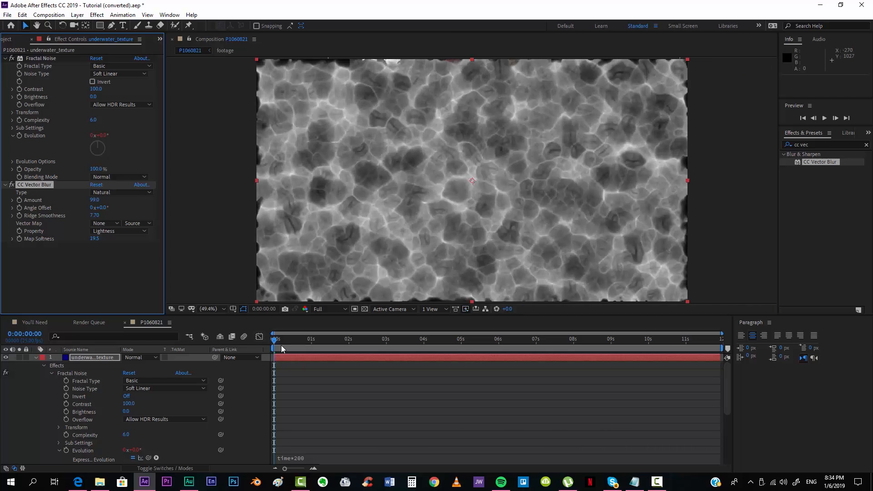
{"action": "left_click_drag", "start_coordinate": [281, 346], "coordinate": [264, 348]}
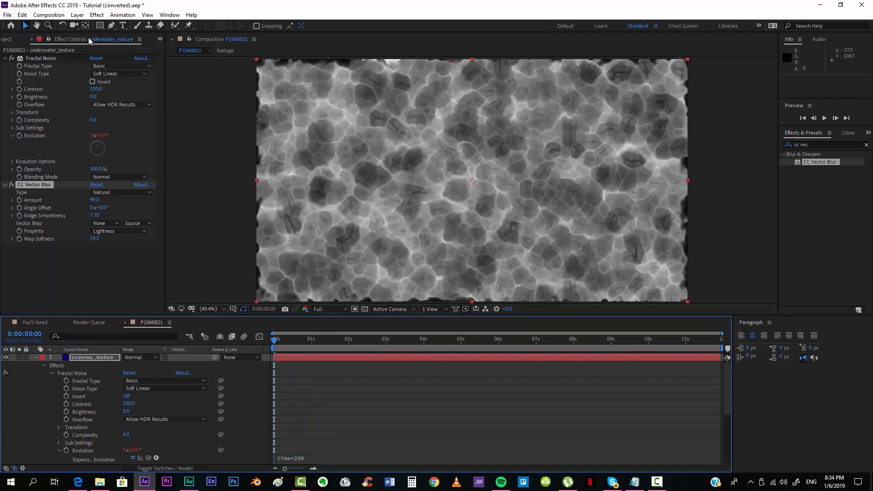
Draw an elliptical mask about 1370 by 720 px on the underwater_texture layer, around the middle of the frame
{"action": "left_click_drag", "start_coordinate": [101, 26], "coordinate": [133, 46]}
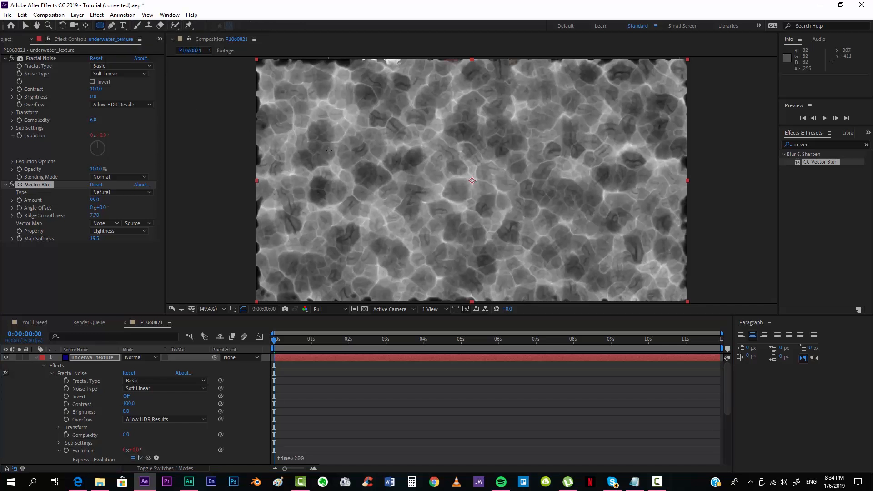
{"action": "left_click_drag", "start_coordinate": [320, 115], "coordinate": [628, 276]}
{"action": "key", "text": "v"}
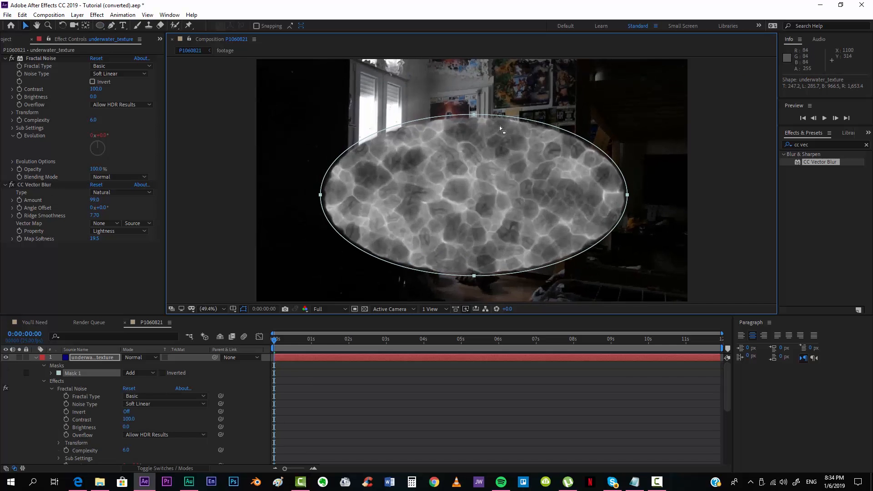
Stretch the elliptical mask slightly upward and set its Mask Feather to 255 pixels
{"action": "double_click", "coordinate": [474, 114]}
{"action": "left_click_drag", "start_coordinate": [474, 115], "coordinate": [474, 103]}
{"action": "key", "text": "f"}
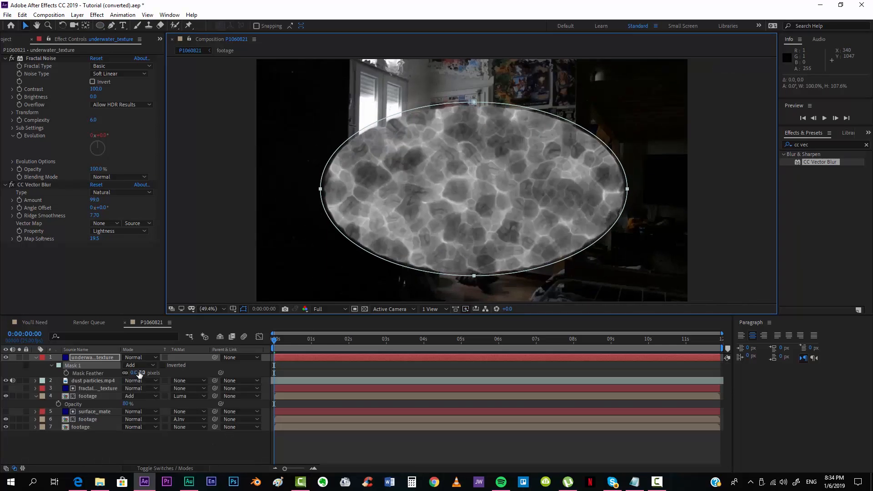
{"action": "left_click_drag", "start_coordinate": [139, 374], "coordinate": [249, 371]}
Change the underwater_texture solid's colour to black and set the layer's blending mode to Screen
{"action": "left_click", "coordinate": [104, 357]}
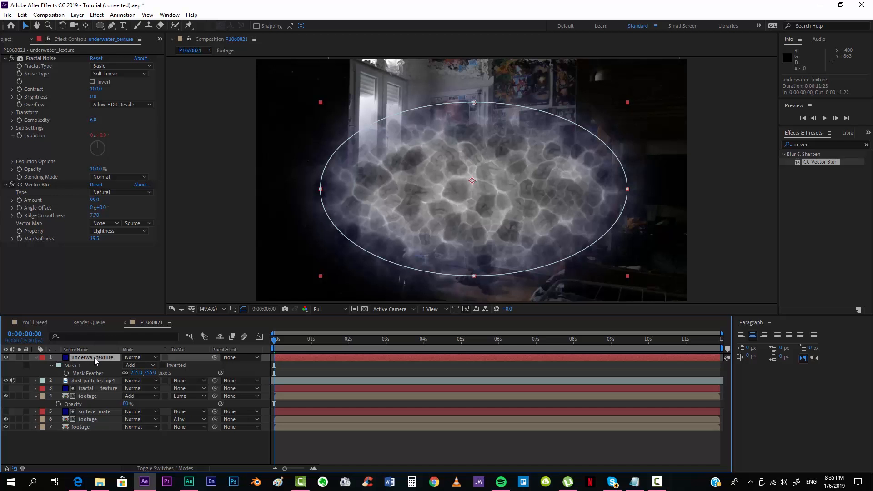
{"action": "left_click", "coordinate": [78, 14]}
{"action": "left_click", "coordinate": [105, 32]}
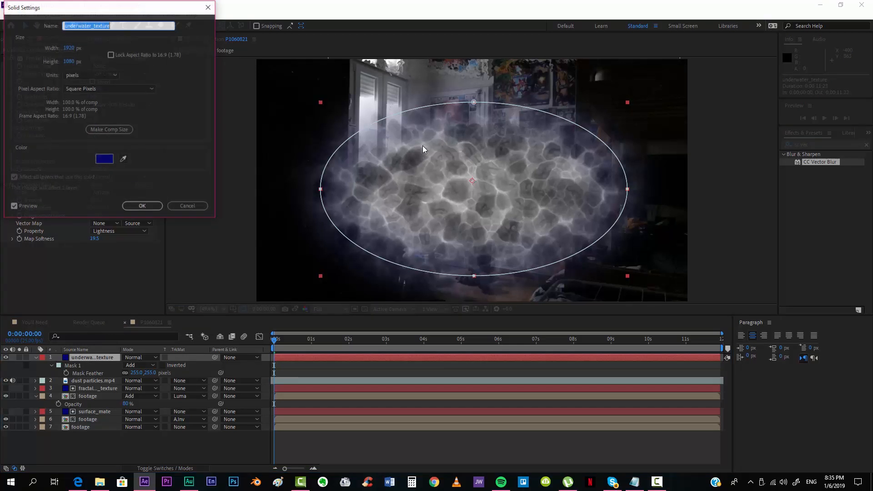
{"action": "left_click", "coordinate": [110, 159]}
{"action": "left_click_drag", "start_coordinate": [723, 193], "coordinate": [833, 272]}
{"action": "left_click", "coordinate": [847, 156]}
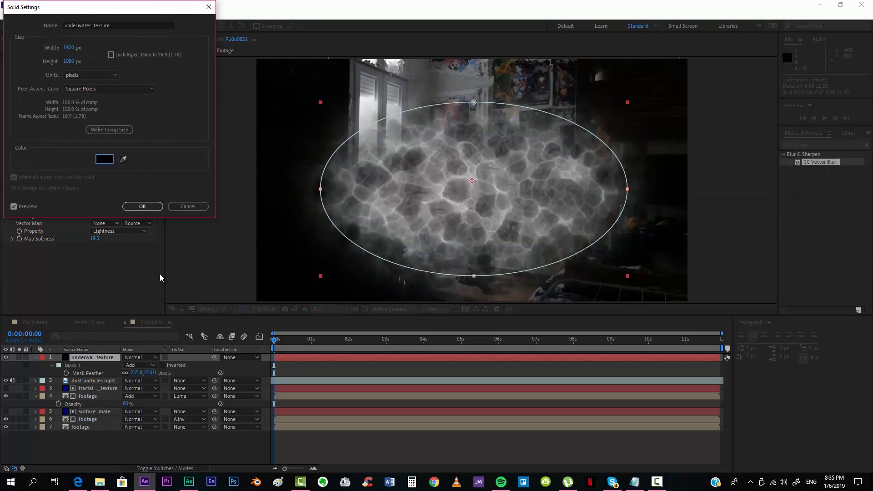
{"action": "left_click", "coordinate": [143, 208]}
{"action": "left_click", "coordinate": [143, 357]}
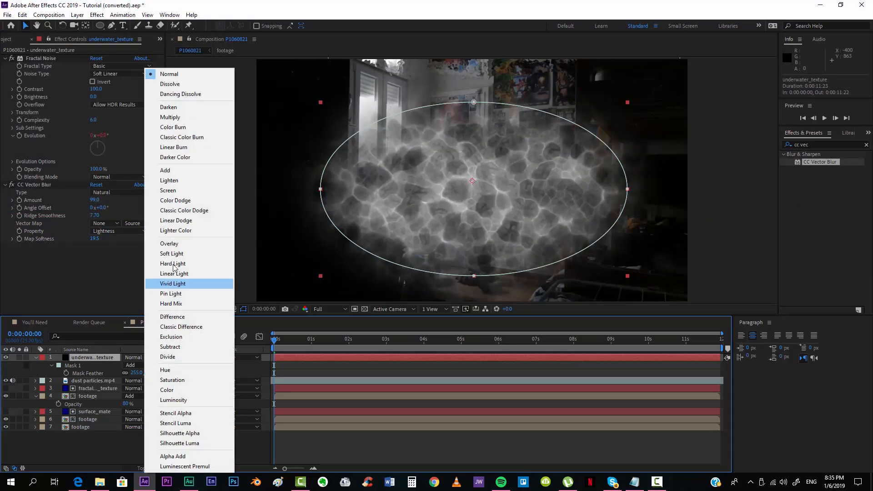
{"action": "left_click", "coordinate": [169, 191]}
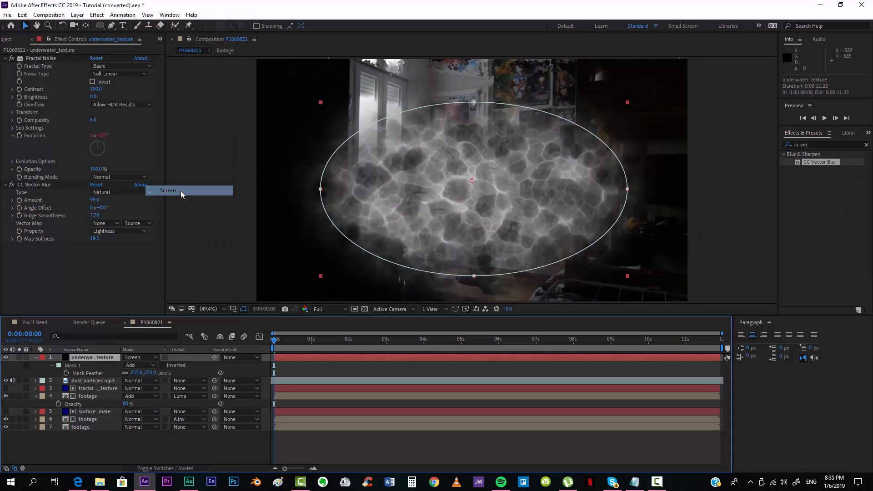
Apply Curves to underwater_texture and bend the RGB curve downward to darken the midtones
{"action": "left_click", "coordinate": [824, 143]}
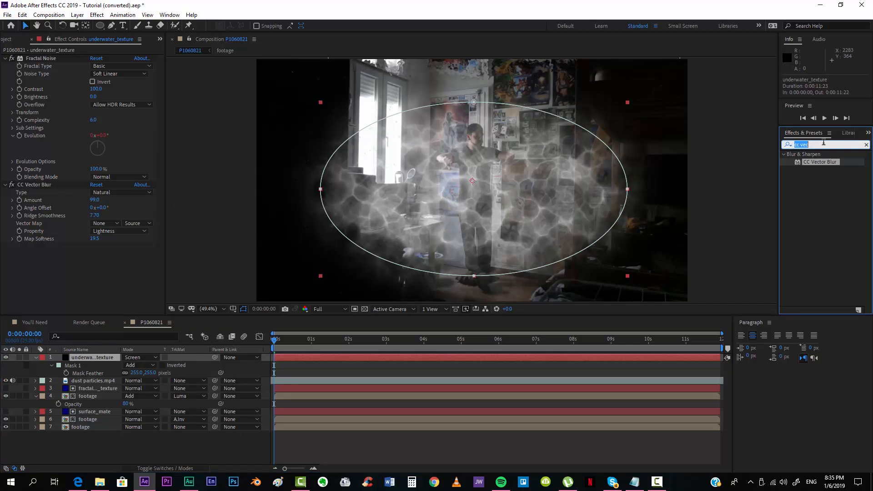
{"action": "type", "text": "curv"}
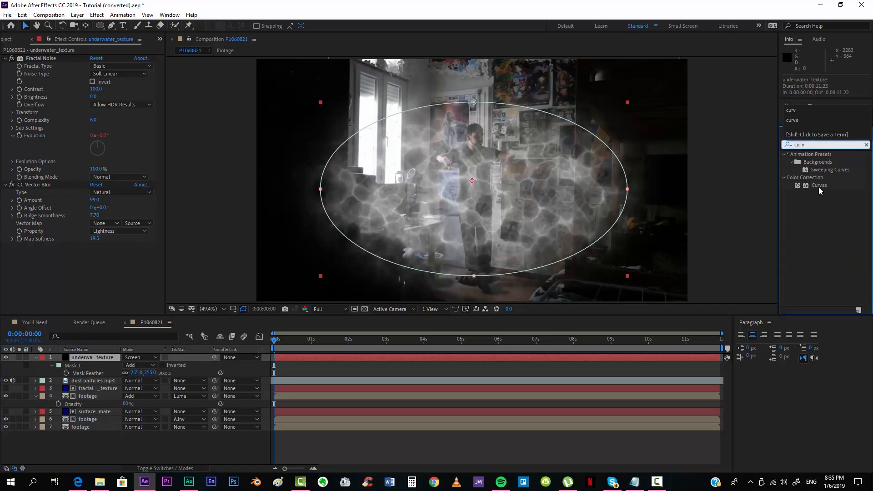
{"action": "left_click_drag", "start_coordinate": [818, 187], "coordinate": [124, 258]}
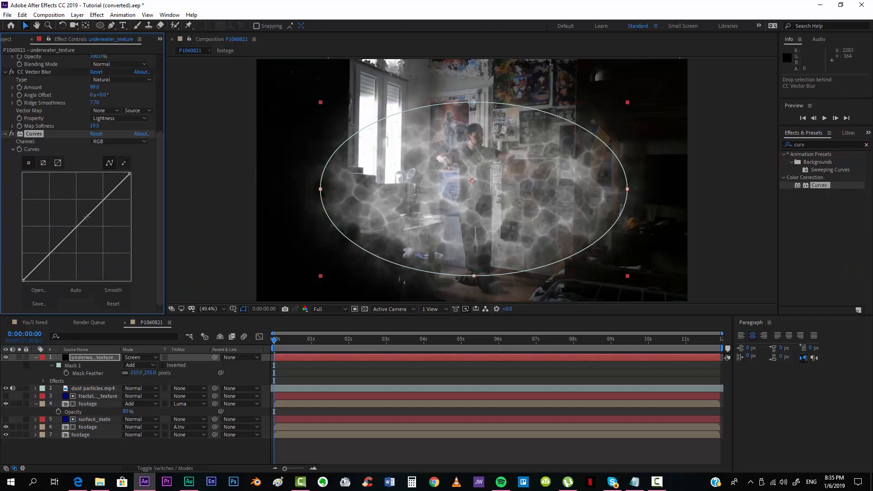
{"action": "left_click_drag", "start_coordinate": [86, 217], "coordinate": [101, 238]}
{"action": "left_click", "coordinate": [342, 449]}
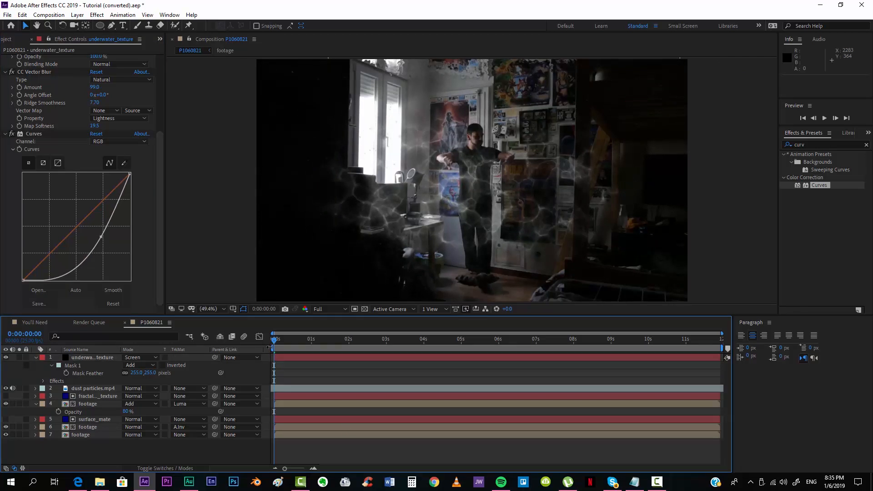
{"action": "left_click_drag", "start_coordinate": [277, 341], "coordinate": [231, 340]}
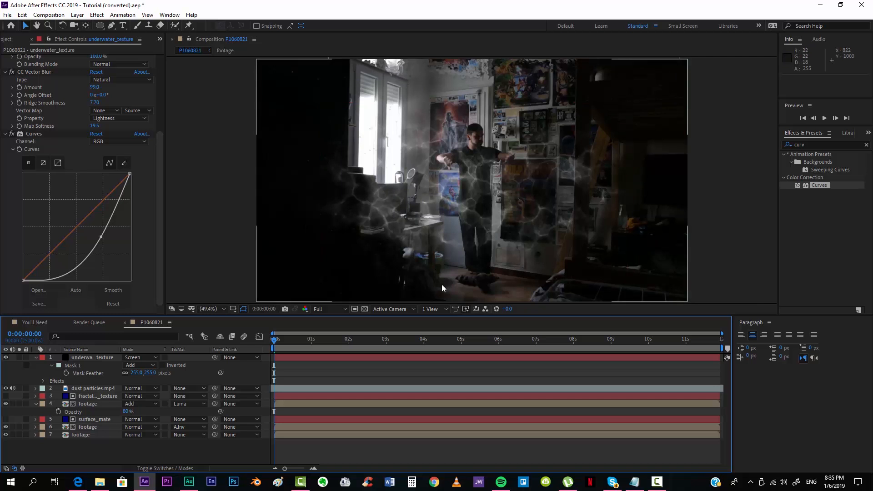
Make the underwater_texture layer 3D and set its X Rotation to -66°
{"action": "left_click", "coordinate": [101, 358]}
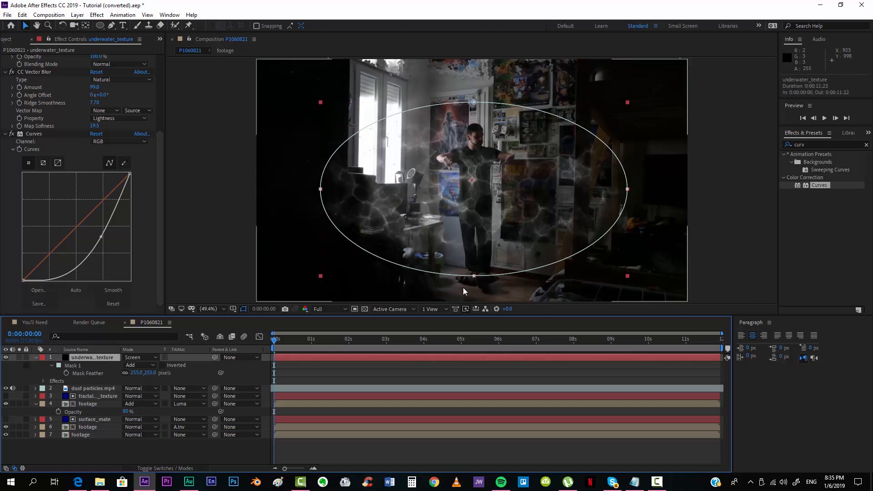
{"action": "left_click", "coordinate": [164, 469]}
{"action": "left_click", "coordinate": [173, 358]}
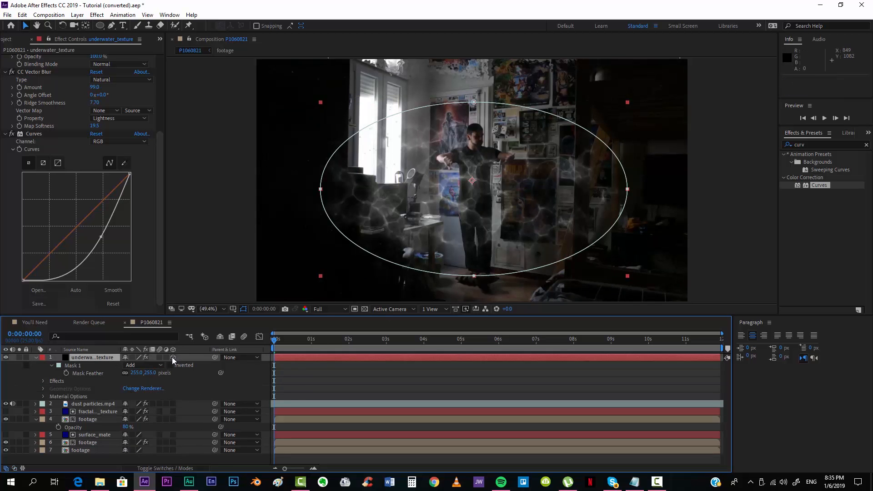
{"action": "key", "text": "r"}
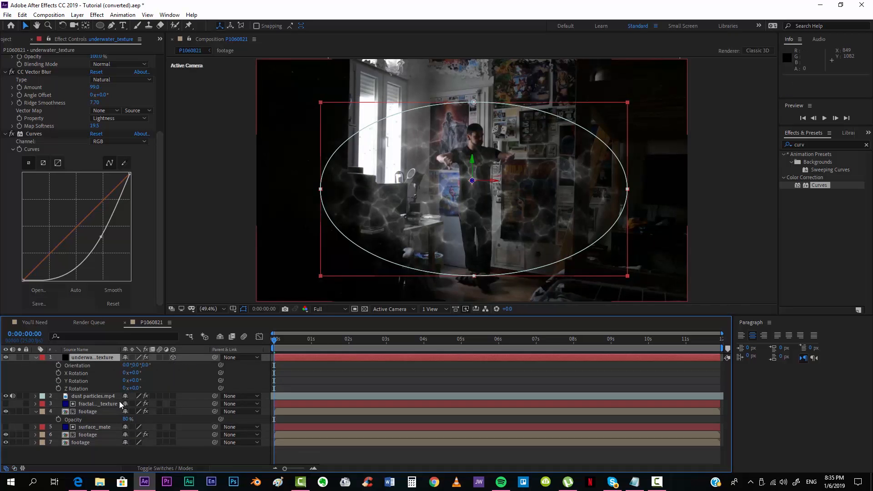
{"action": "left_click_drag", "start_coordinate": [135, 382], "coordinate": [100, 377]}
{"action": "key", "text": "ctrl+z"}
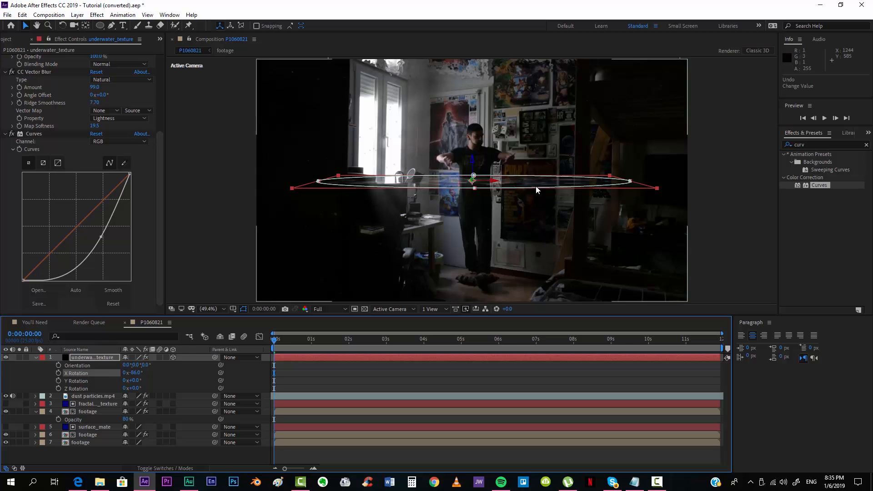
Lay the texture over the floor around the man's feet, turning it slightly and scaling it to 73%
{"action": "left_click_drag", "start_coordinate": [536, 191], "coordinate": [556, 298]}
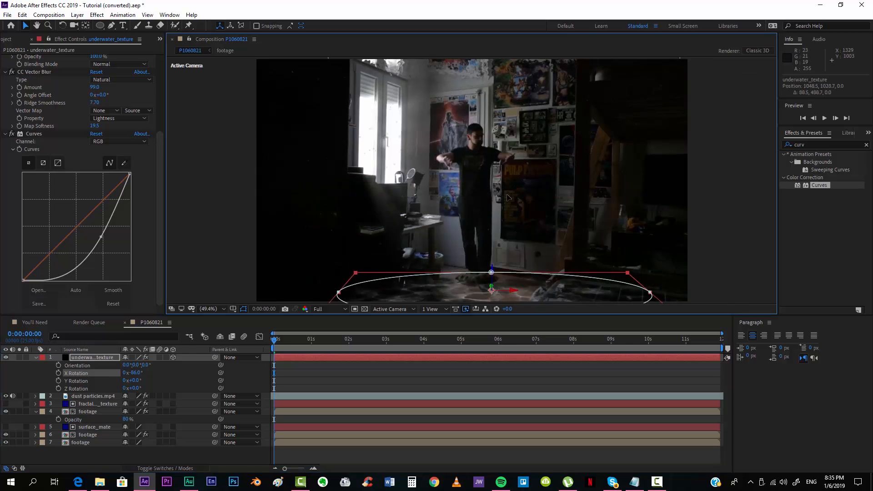
{"action": "left_click_drag", "start_coordinate": [512, 219], "coordinate": [503, 199]}
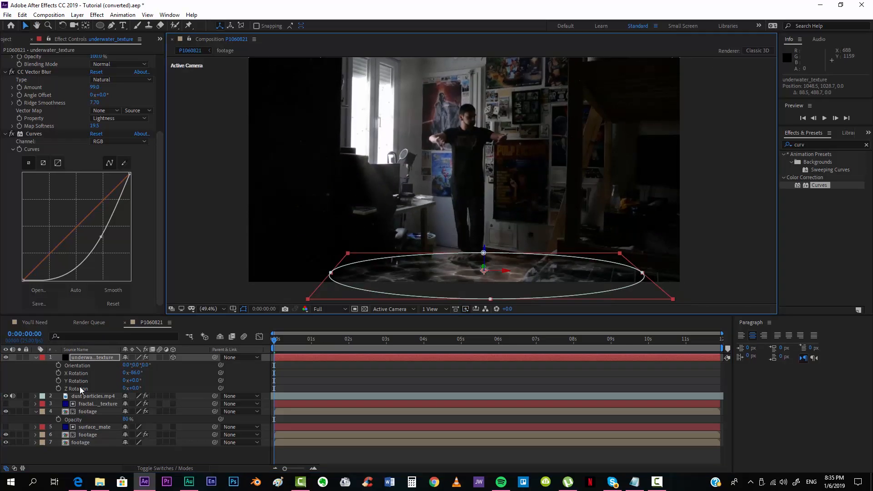
{"action": "left_click_drag", "start_coordinate": [138, 384], "coordinate": [152, 365]}
{"action": "key", "text": "s"}
{"action": "left_click_drag", "start_coordinate": [522, 277], "coordinate": [506, 236]}
{"action": "scroll", "coordinate": [506, 236], "scroll_direction": "up", "scroll_amount": 2}
{"action": "left_click_drag", "start_coordinate": [354, 250], "coordinate": [358, 190]}
{"action": "key", "text": "v"}
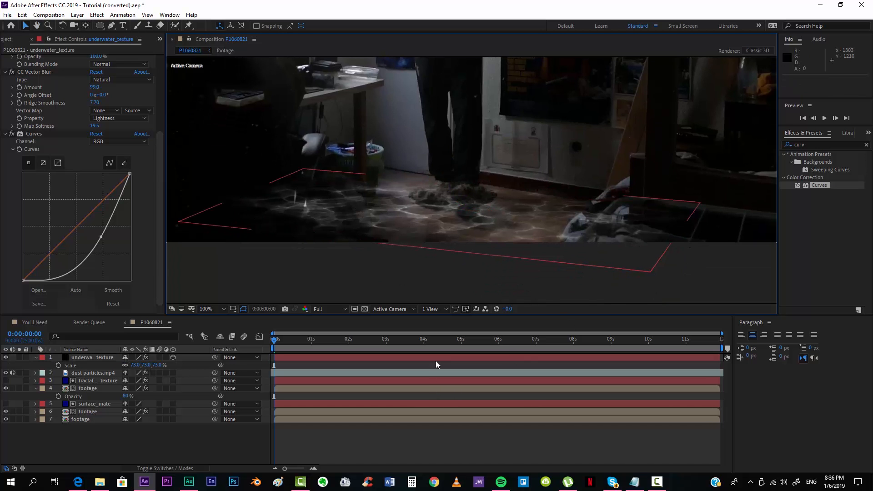
Reshape Mask 1 by pulling both its sides inward to fit the open floor area around the feet
{"action": "left_click_drag", "start_coordinate": [677, 234], "coordinate": [585, 221]}
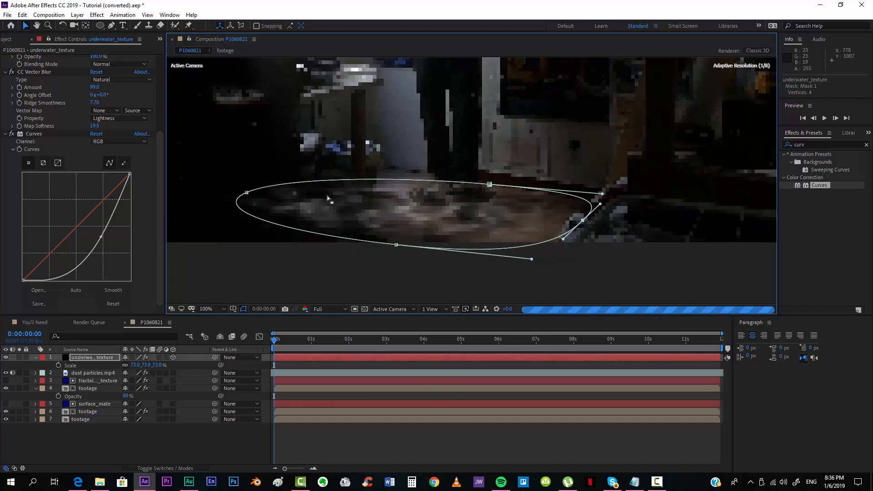
{"action": "left_click_drag", "start_coordinate": [247, 192], "coordinate": [355, 189]}
{"action": "left_click_drag", "start_coordinate": [273, 231], "coordinate": [361, 242]}
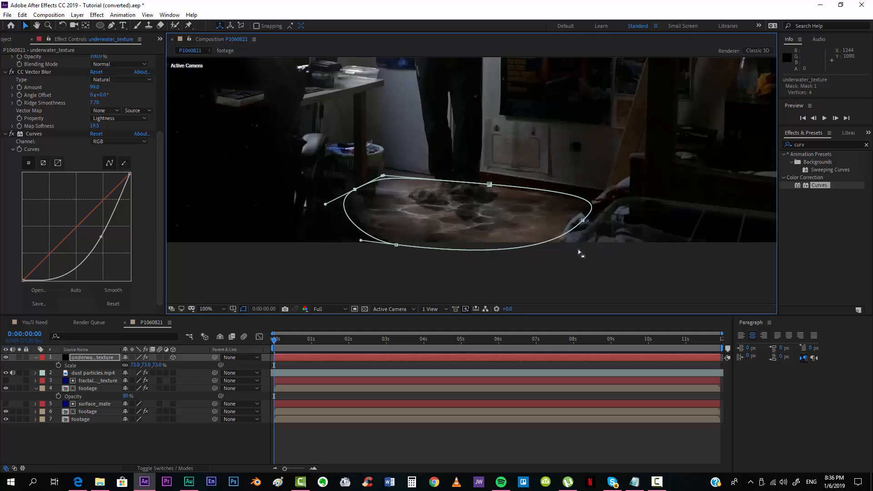
{"action": "left_click", "coordinate": [334, 406]}
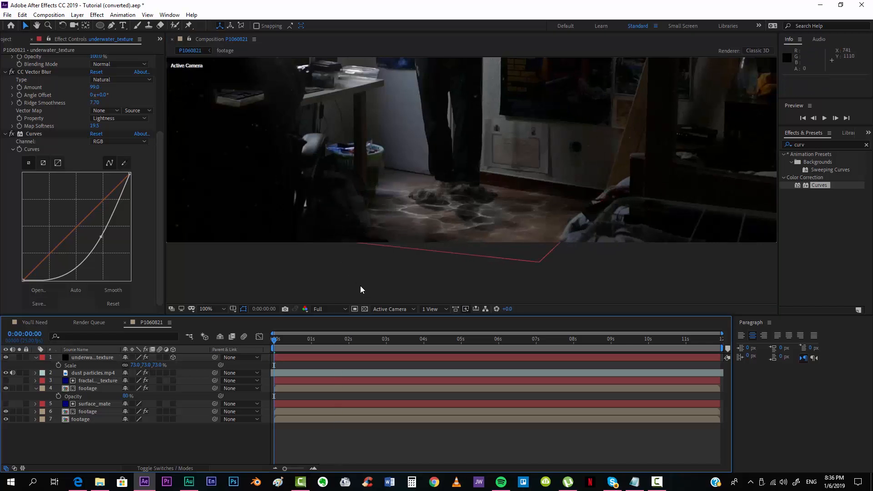
Draw a second mask around the feet and lower legs, set it to Subtract, and start keyframing its Mask Path
{"action": "left_click", "coordinate": [337, 358]}
{"action": "left_click_drag", "start_coordinate": [448, 232], "coordinate": [448, 239]}
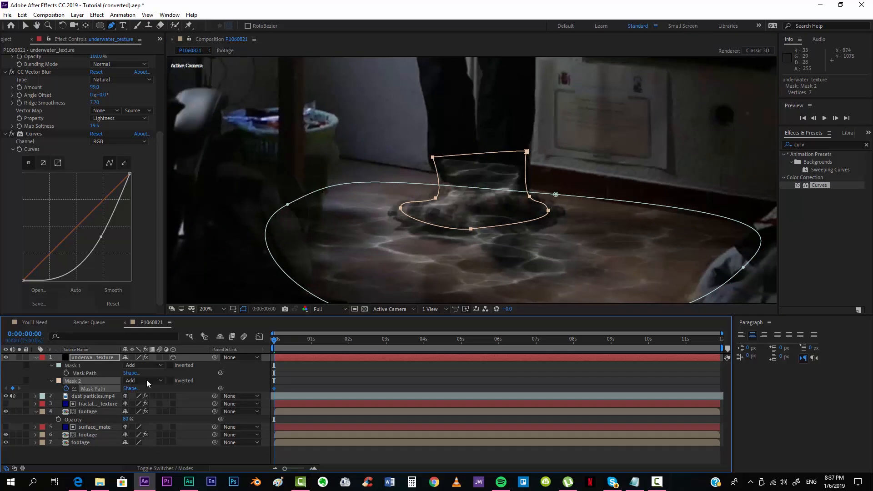
{"action": "key", "text": "alt+m"}
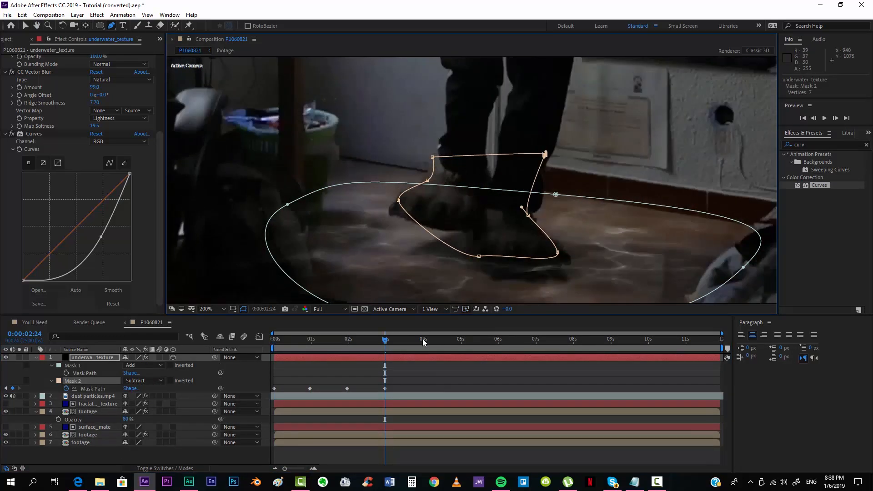
Keyframe Mask 2's path at each second from 4 s to 9 s, reshaping it to follow the feet and legs
{"action": "left_click_drag", "start_coordinate": [422, 340], "coordinate": [461, 344]}
{"action": "left_click_drag", "start_coordinate": [476, 282], "coordinate": [427, 293]}
{"action": "left_click_drag", "start_coordinate": [462, 341], "coordinate": [498, 344]}
{"action": "left_click_drag", "start_coordinate": [545, 155], "coordinate": [542, 130]}
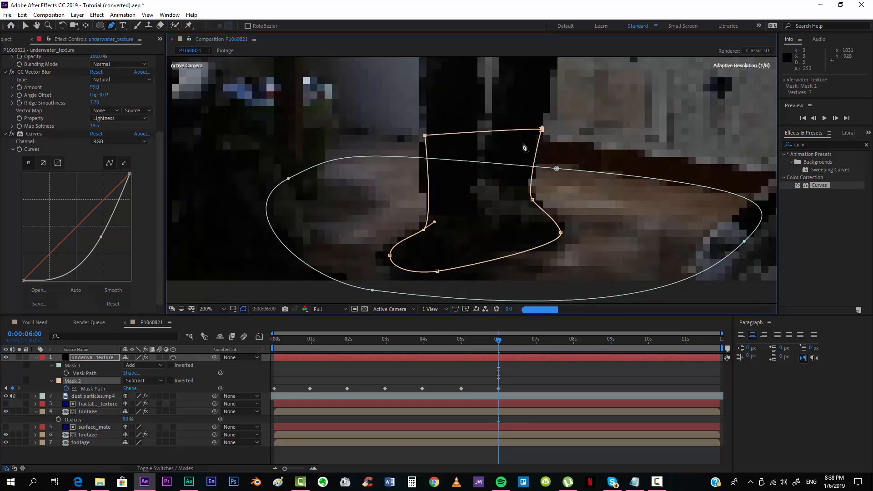
{"action": "left_click_drag", "start_coordinate": [498, 340], "coordinate": [536, 344]}
{"action": "left_click_drag", "start_coordinate": [438, 274], "coordinate": [435, 283]}
{"action": "left_click_drag", "start_coordinate": [536, 340], "coordinate": [574, 344]}
{"action": "left_click_drag", "start_coordinate": [564, 234], "coordinate": [587, 231]}
{"action": "left_click_drag", "start_coordinate": [574, 340], "coordinate": [610, 344]}
{"action": "left_click_drag", "start_coordinate": [587, 231], "coordinate": [590, 297]}
{"action": "left_click_drag", "start_coordinate": [541, 131], "coordinate": [550, 131]}
Keyframe Mask 2's path at 10 s, 11 s and 0:00:11:22, keeping it around the feet and legs
{"action": "left_click_drag", "start_coordinate": [611, 340], "coordinate": [649, 343]}
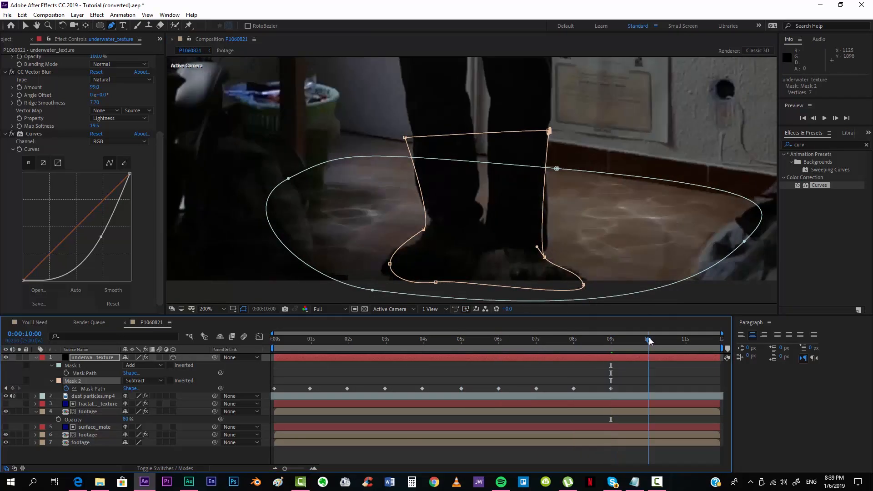
{"action": "left_click_drag", "start_coordinate": [405, 138], "coordinate": [416, 136]}
{"action": "left_click_drag", "start_coordinate": [549, 131], "coordinate": [558, 127]}
{"action": "left_click_drag", "start_coordinate": [649, 340], "coordinate": [684, 341]}
{"action": "left_click_drag", "start_coordinate": [558, 127], "coordinate": [575, 129]}
{"action": "left_click_drag", "start_coordinate": [685, 340], "coordinate": [720, 341]}
{"action": "key", "text": "v"}
{"action": "left_click", "coordinate": [516, 381]}
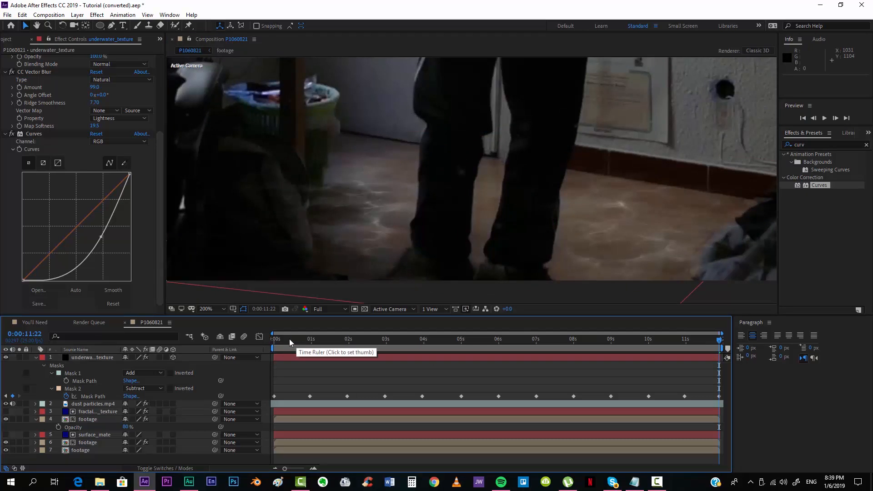
Scrub through the composition and examine how the caustics fall on the floor around the feet and nearby objects
{"action": "left_click_drag", "start_coordinate": [289, 340], "coordinate": [371, 341]}
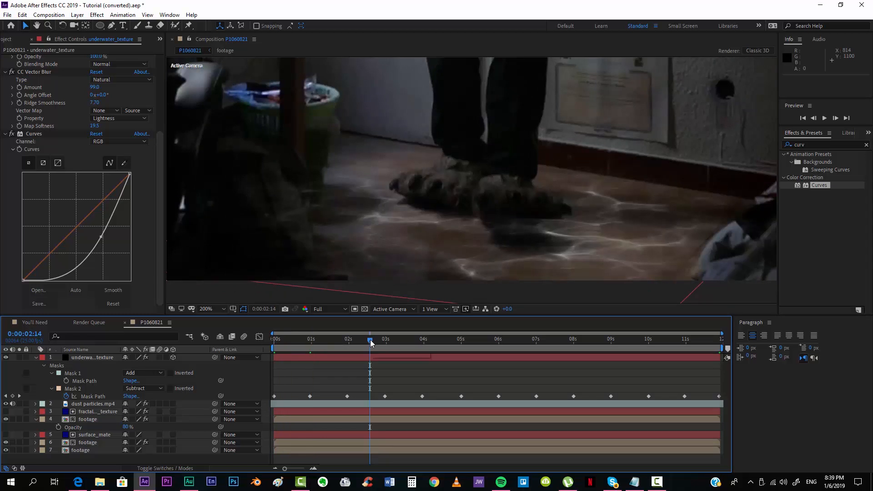
{"action": "left_click", "coordinate": [443, 339]}
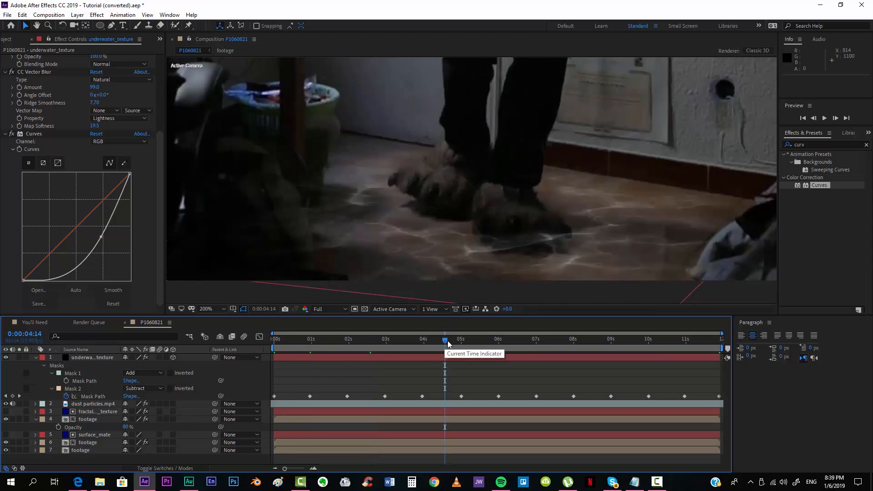
{"action": "left_click_drag", "start_coordinate": [448, 344], "coordinate": [506, 344]}
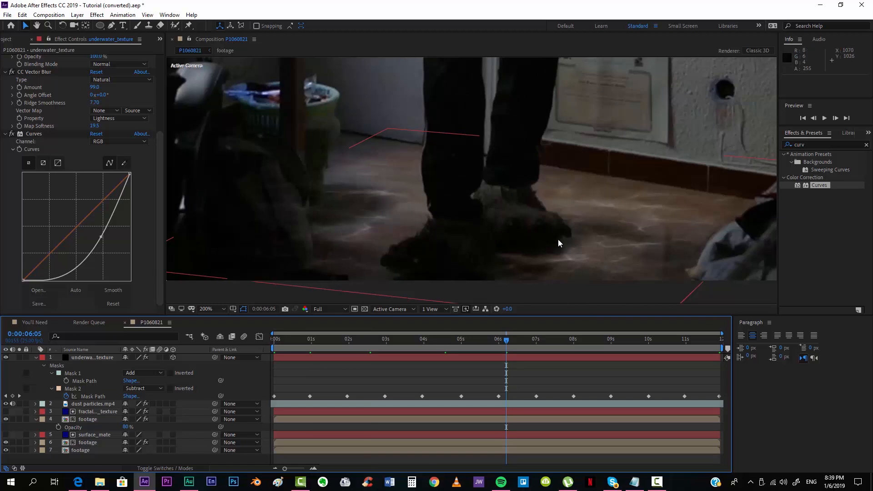
{"action": "scroll", "coordinate": [538, 175], "scroll_direction": "down", "scroll_amount": 1}
{"action": "left_click_drag", "start_coordinate": [515, 155], "coordinate": [474, 218]}
{"action": "left_click_drag", "start_coordinate": [517, 98], "coordinate": [493, 215]}
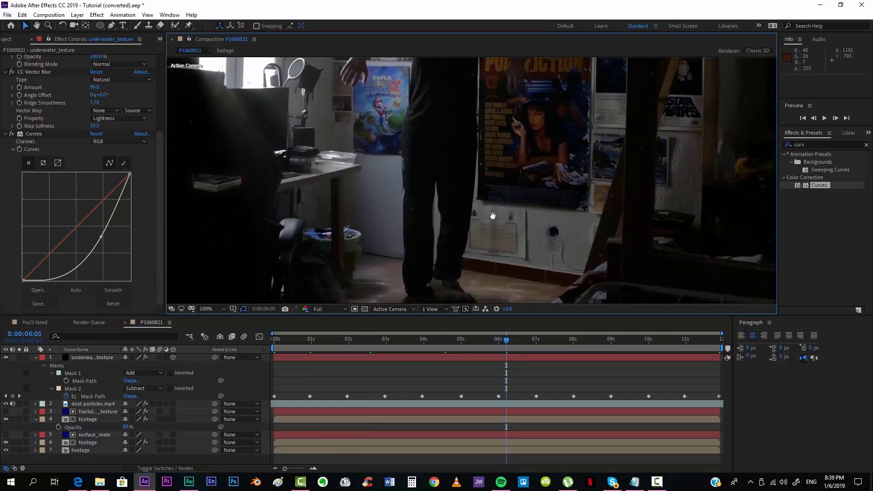
{"action": "left_click_drag", "start_coordinate": [397, 64], "coordinate": [421, 131]}
{"action": "left_click_drag", "start_coordinate": [436, 169], "coordinate": [405, 37]}
{"action": "left_click_drag", "start_coordinate": [386, 191], "coordinate": [580, 188]}
{"action": "left_click_drag", "start_coordinate": [582, 247], "coordinate": [518, 75]}
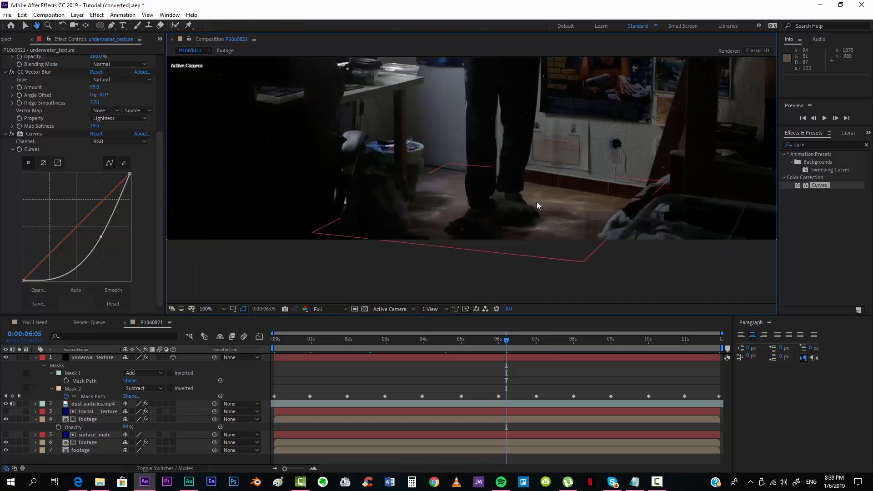
{"action": "left_click_drag", "start_coordinate": [438, 173], "coordinate": [428, 214]}
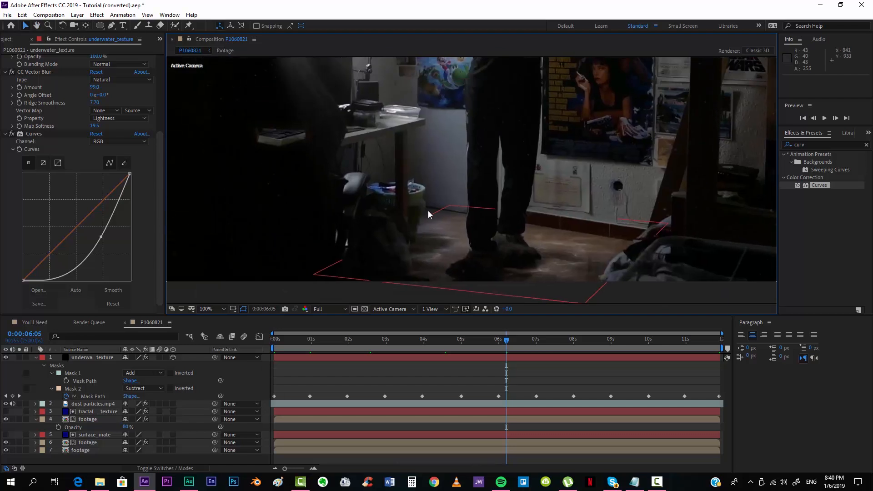
Draw a third mask on the underwater_texture layer around the dark object on the floor beside the table, closing the path
{"action": "left_click", "coordinate": [339, 358]}
{"action": "scroll", "coordinate": [367, 215], "scroll_direction": "up", "scroll_amount": 1}
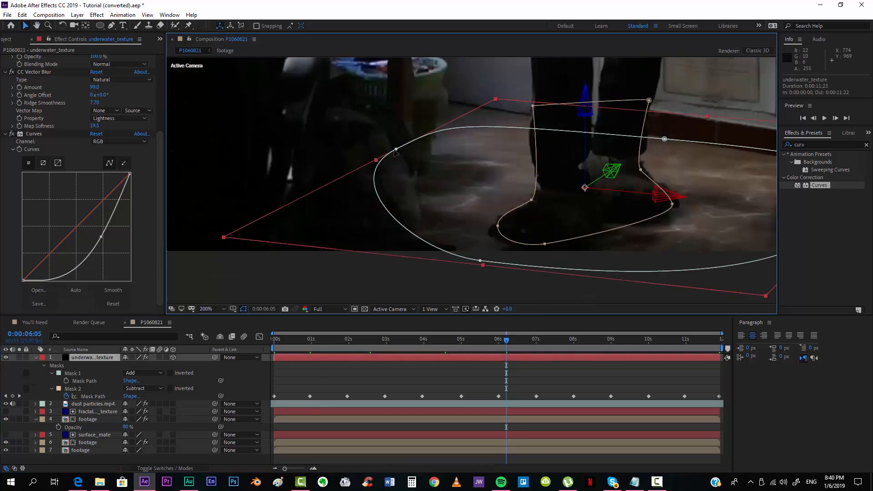
{"action": "left_click", "coordinate": [396, 150]}
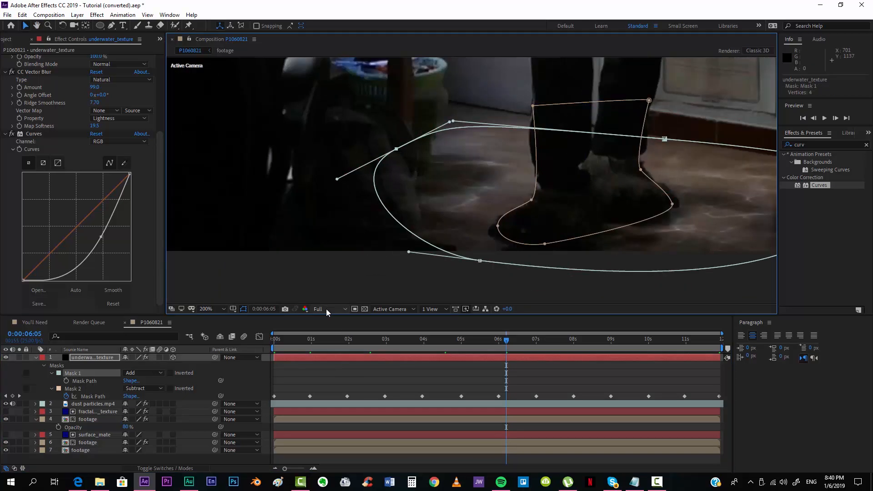
{"action": "left_click", "coordinate": [91, 359]}
{"action": "key", "text": "g"}
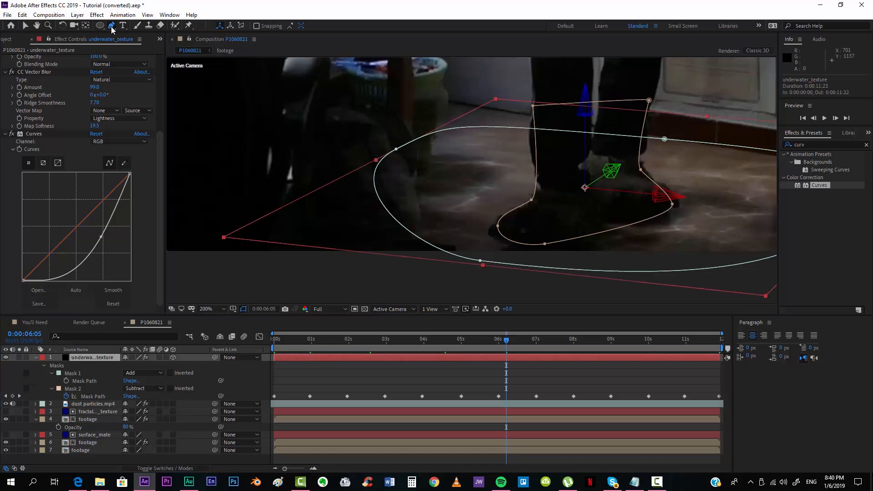
{"action": "left_click", "coordinate": [411, 188]}
{"action": "left_click", "coordinate": [415, 212]}
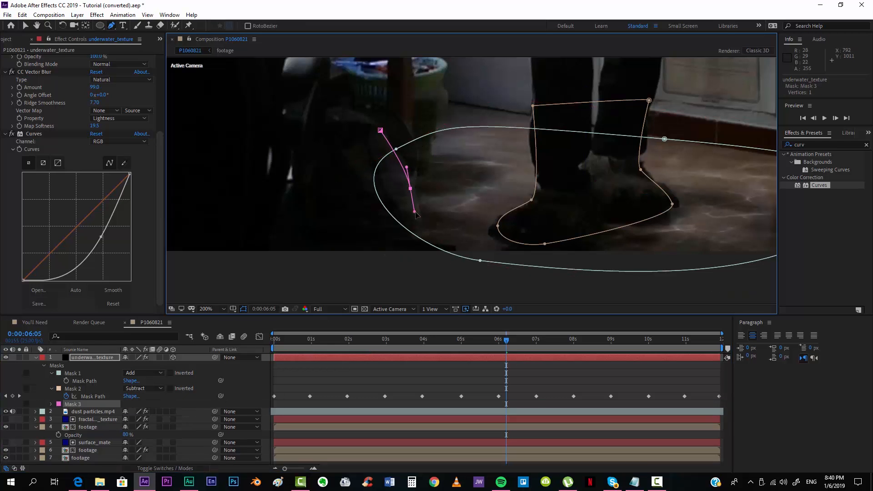
{"action": "left_click", "coordinate": [414, 267]}
{"action": "left_click", "coordinate": [249, 277]}
{"action": "left_click", "coordinate": [297, 100]}
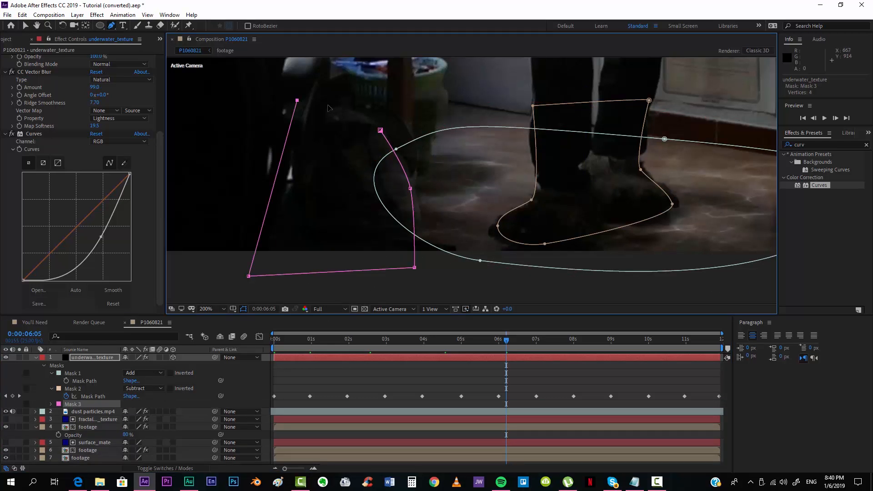
{"action": "left_click", "coordinate": [381, 131]}
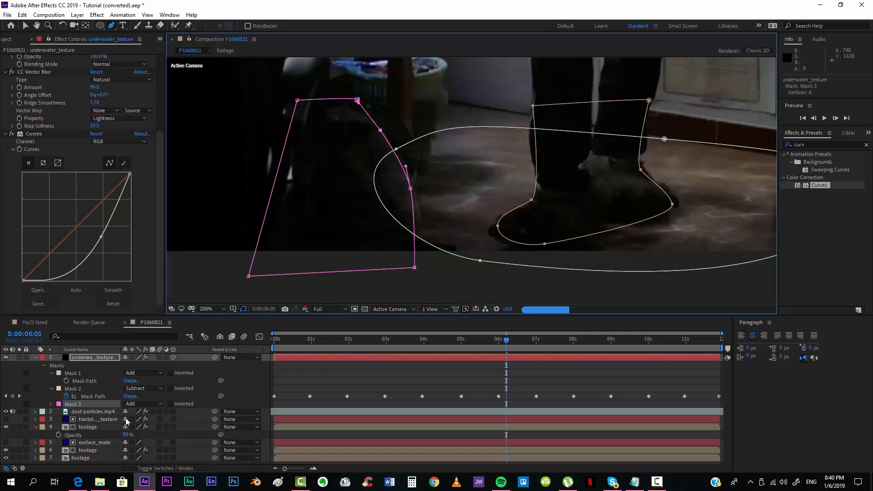
Set Mask 3 to Subtract and set its Mask Feather to 28 pixels
{"action": "left_click", "coordinate": [143, 403]}
{"action": "left_click", "coordinate": [152, 355]}
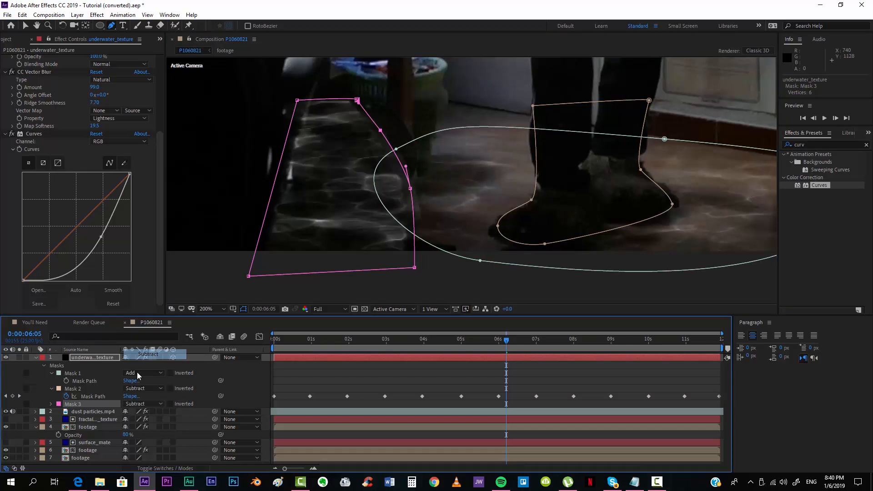
{"action": "key", "text": "f"}
{"action": "left_click_drag", "start_coordinate": [144, 403], "coordinate": [154, 404]}
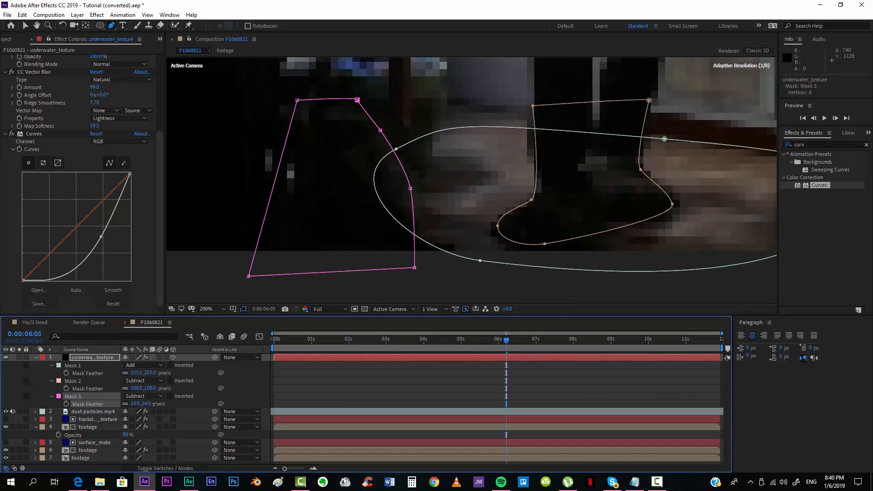
{"action": "left_click", "coordinate": [376, 394]}
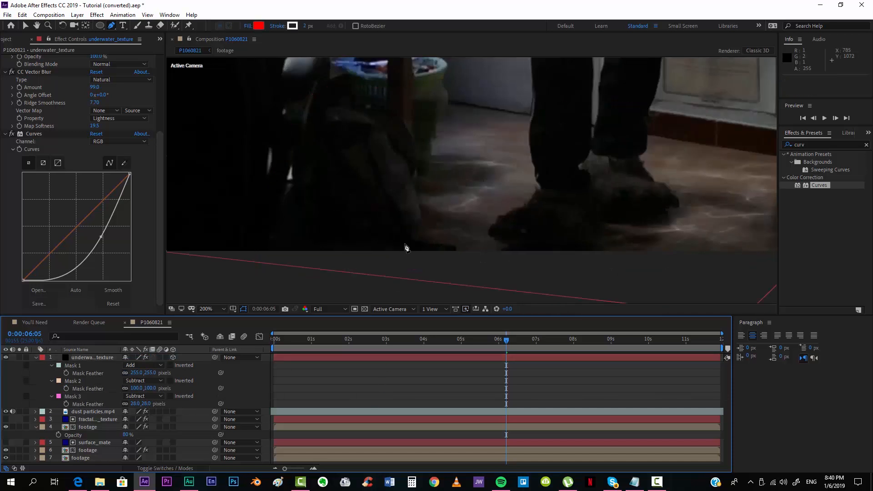
Return to the Selection tool and collapse the properties of the underwater_texture layer and the fourth-layer footage
{"action": "scroll", "coordinate": [407, 237], "scroll_direction": "down", "scroll_amount": 2}
{"action": "scroll", "coordinate": [408, 269], "scroll_direction": "down", "scroll_amount": 2}
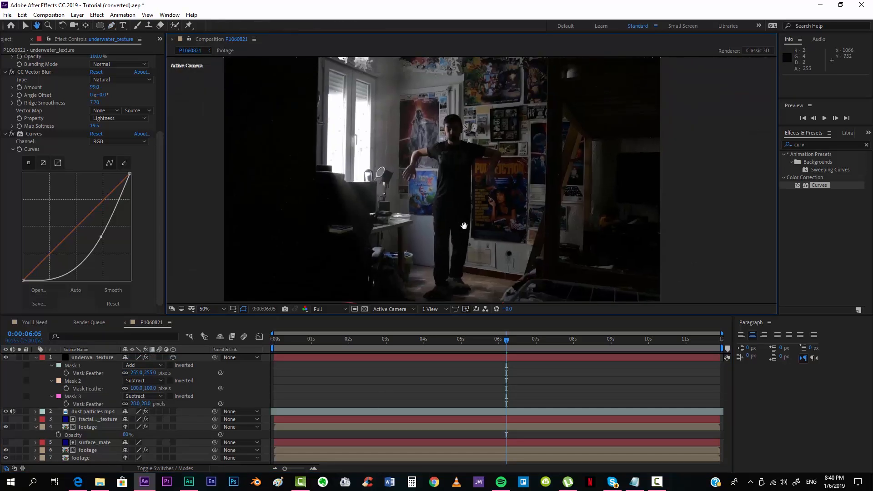
{"action": "left_click_drag", "start_coordinate": [631, 202], "coordinate": [639, 183]}
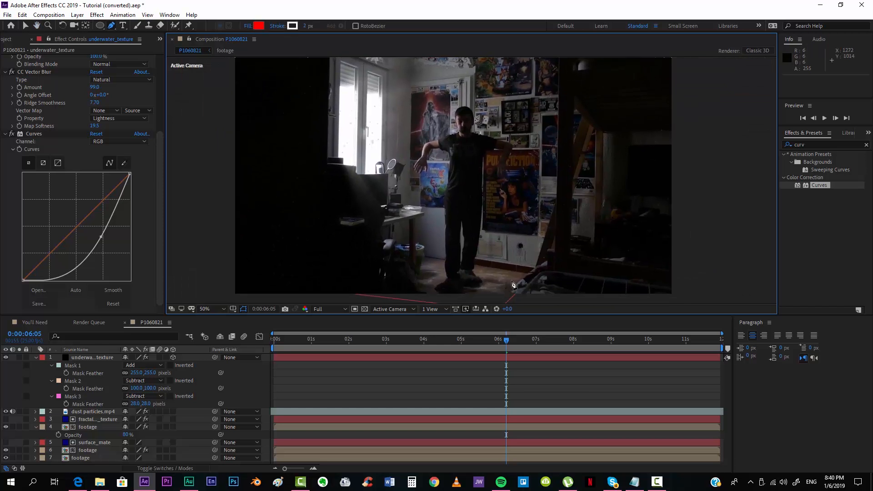
{"action": "key", "text": "v"}
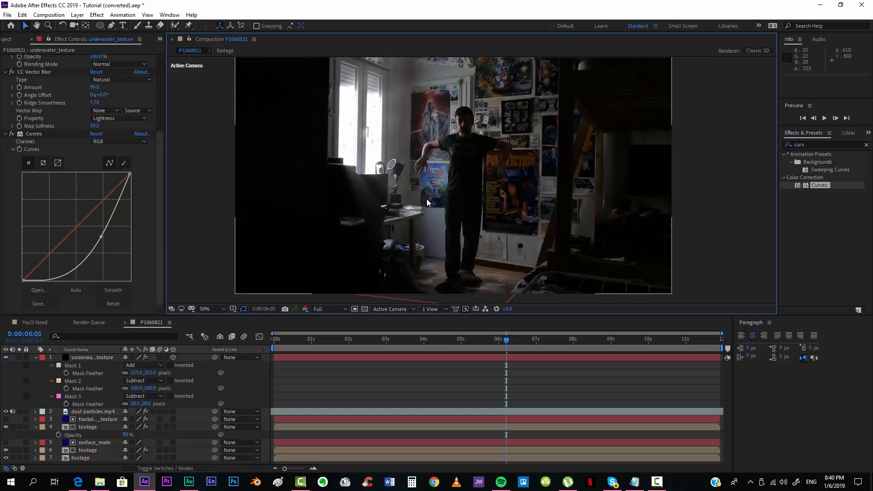
{"action": "left_click", "coordinate": [35, 357]}
{"action": "left_click", "coordinate": [36, 381]}
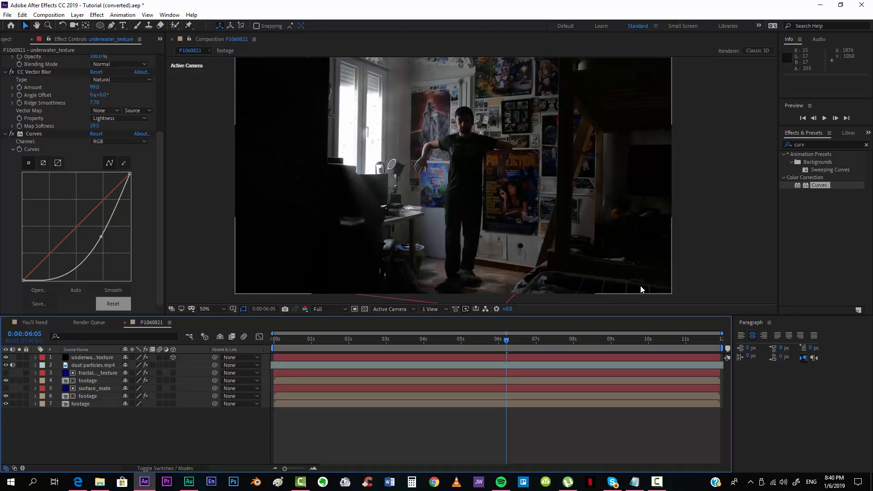
Start importing footage into the project and open the Fish Side folder of fish images
{"action": "left_click", "coordinate": [9, 40]}
{"action": "double_click", "coordinate": [94, 242]}
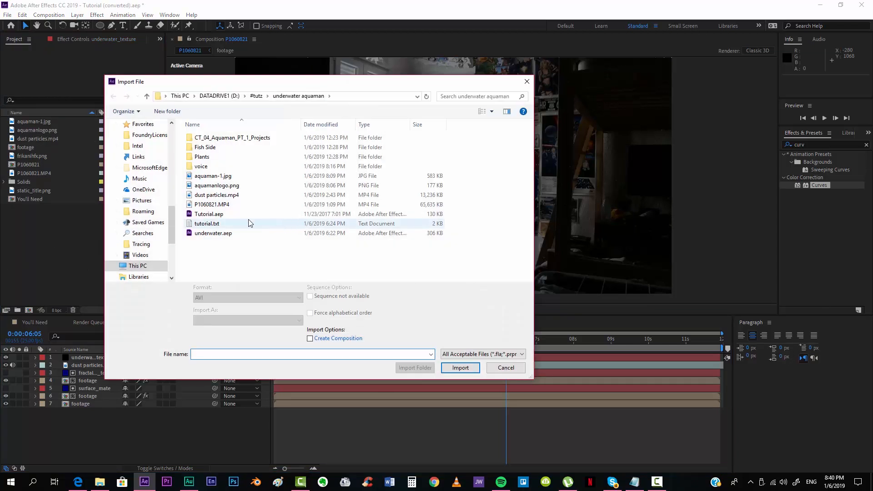
{"action": "double_click", "coordinate": [211, 148]}
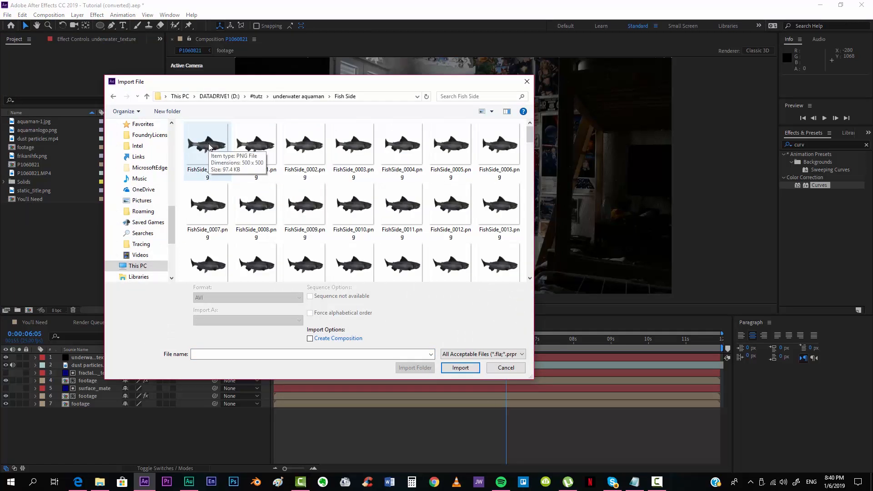
Import the FishSide PNG sequence and interpret it at 25 frames per second, looped to a duration of 0:01:09:15
{"action": "left_click", "coordinate": [203, 147]}
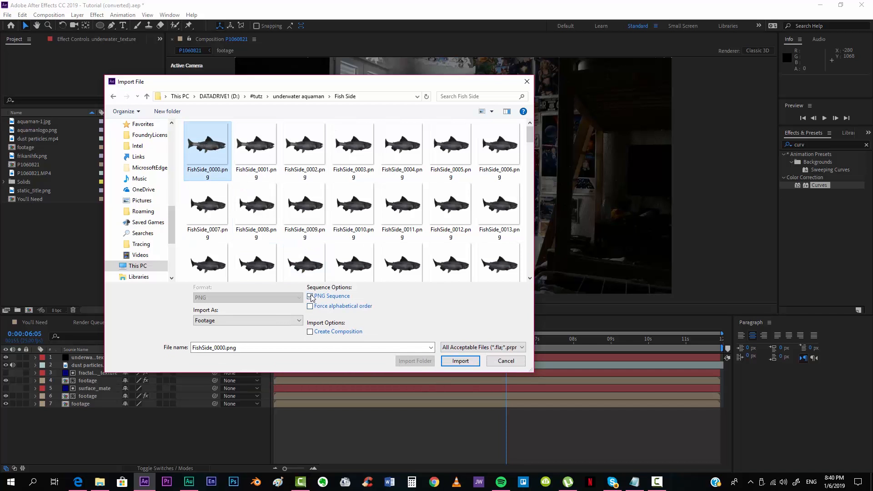
{"action": "left_click", "coordinate": [457, 364]}
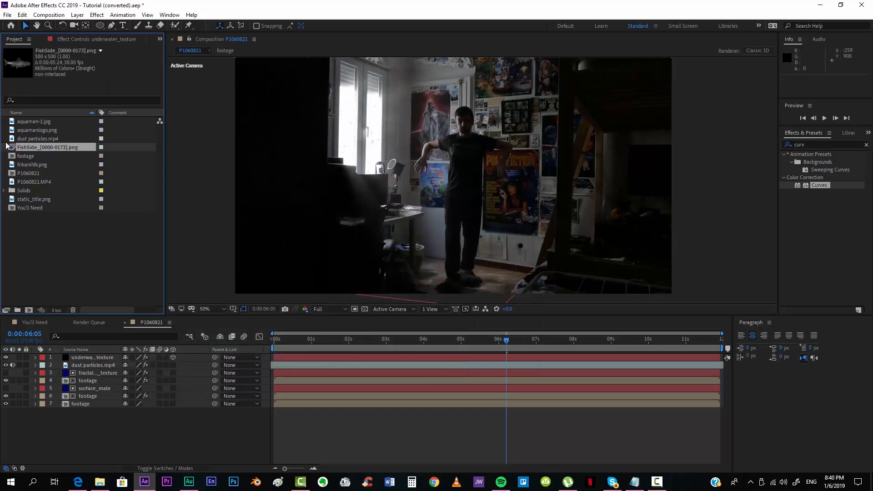
{"action": "right_click", "coordinate": [49, 149]}
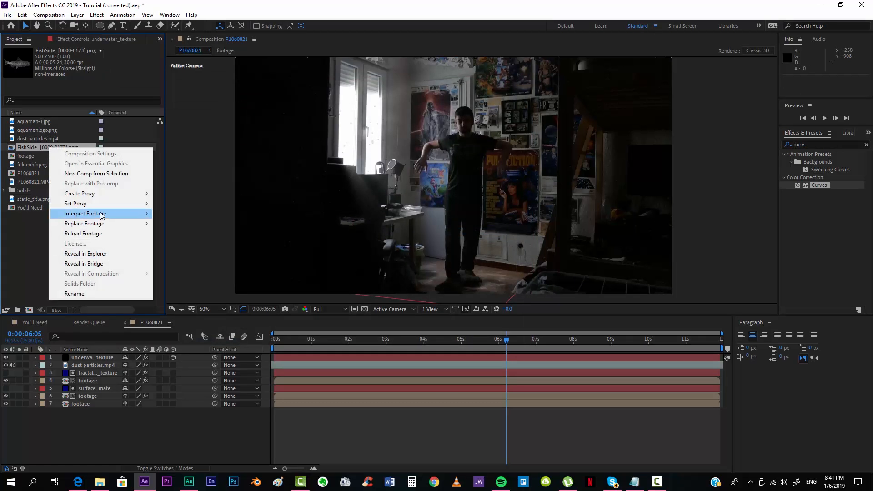
{"action": "mouse_move", "coordinate": [114, 214]}
{"action": "left_click", "coordinate": [174, 215]}
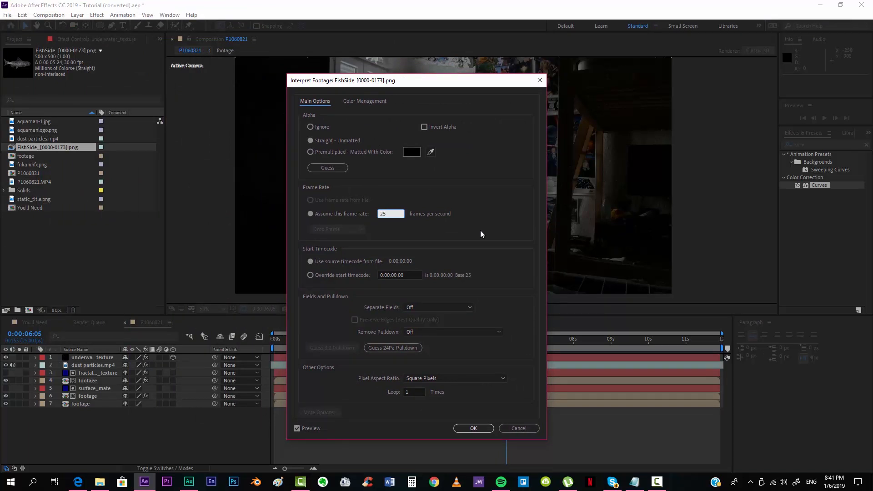
{"action": "key", "text": "Tab"}
{"action": "left_click", "coordinate": [474, 429]}
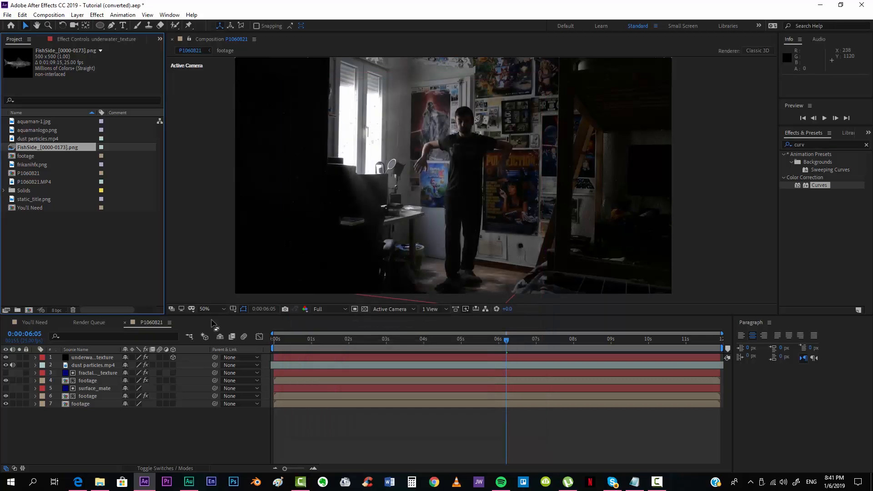
Add the fish sequence as the top layer of the P1060821 composition and scale it down to 39%
{"action": "left_click_drag", "start_coordinate": [36, 149], "coordinate": [97, 355]}
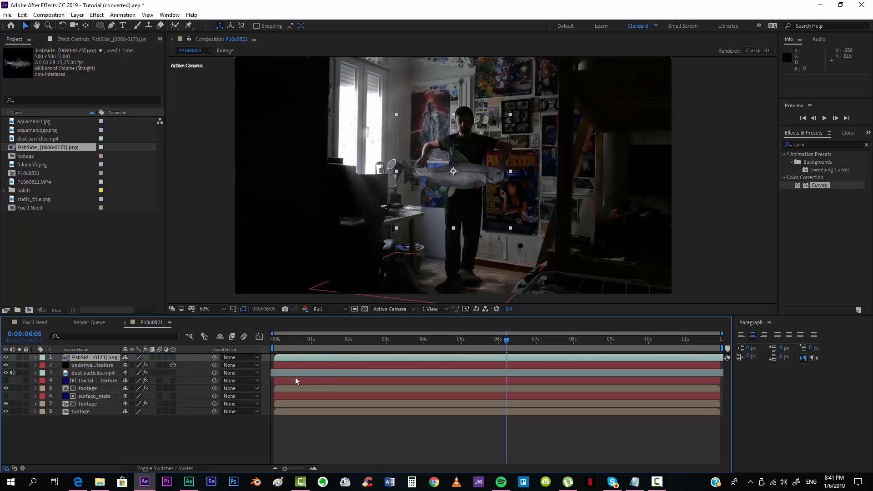
{"action": "key", "text": "s"}
{"action": "left_click_drag", "start_coordinate": [145, 365], "coordinate": [128, 366]}
{"action": "left_click_drag", "start_coordinate": [126, 364], "coordinate": [123, 365]}
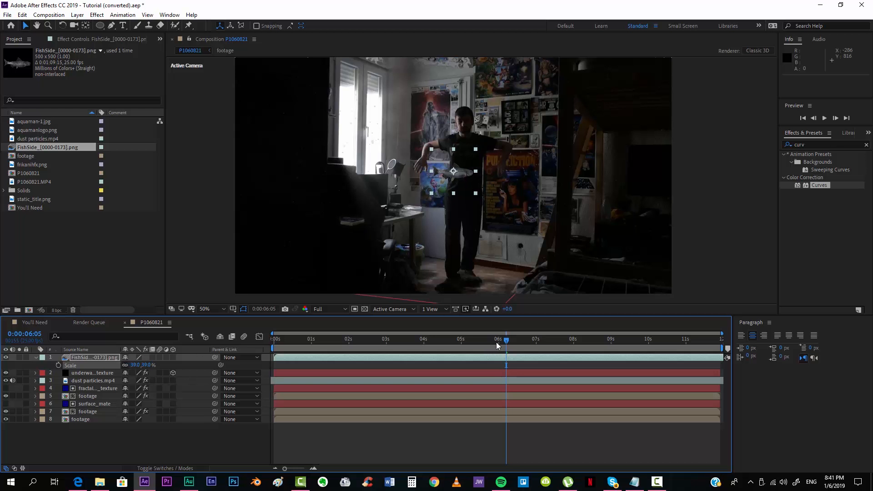
Solo the fish layer and preview its swimming motion from the start of the composition
{"action": "left_click_drag", "start_coordinate": [493, 340], "coordinate": [483, 341]}
{"action": "left_click", "coordinate": [280, 341]}
{"action": "left_click", "coordinate": [19, 357]}
{"action": "left_click_drag", "start_coordinate": [282, 343], "coordinate": [315, 348]}
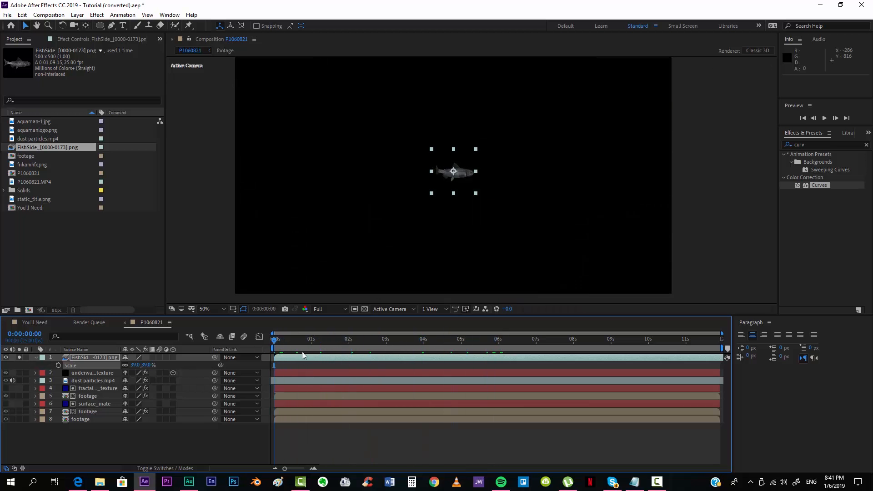
{"action": "key", "text": "space"}
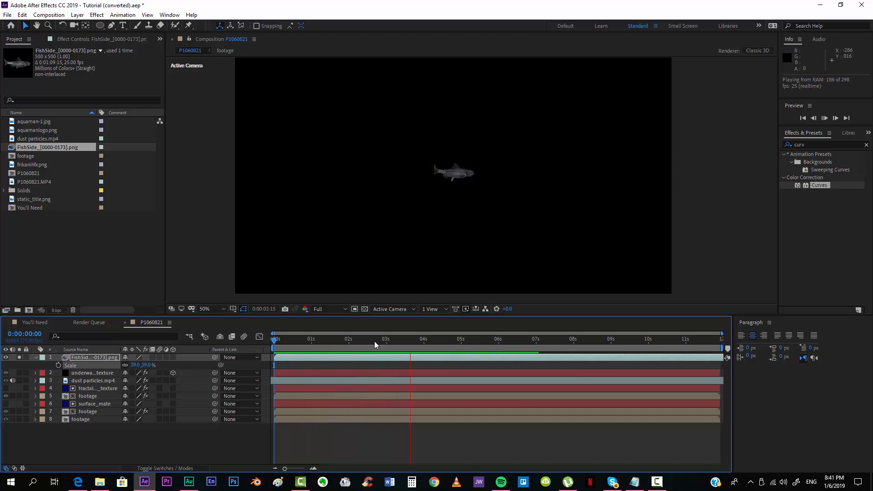
{"action": "key", "text": "space"}
Try a time stretch factor of 30 on the fish layer and preview the playback from the start
{"action": "left_click_drag", "start_coordinate": [274, 342], "coordinate": [315, 356]}
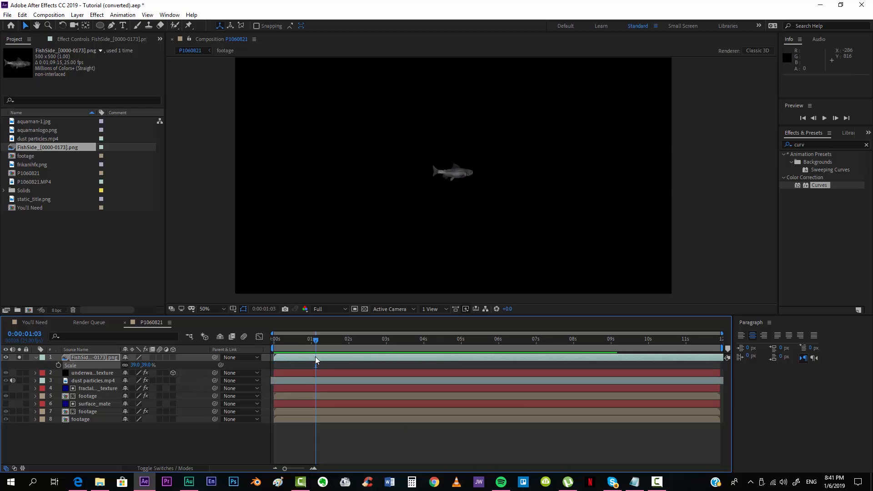
{"action": "left_click", "coordinate": [315, 356]}
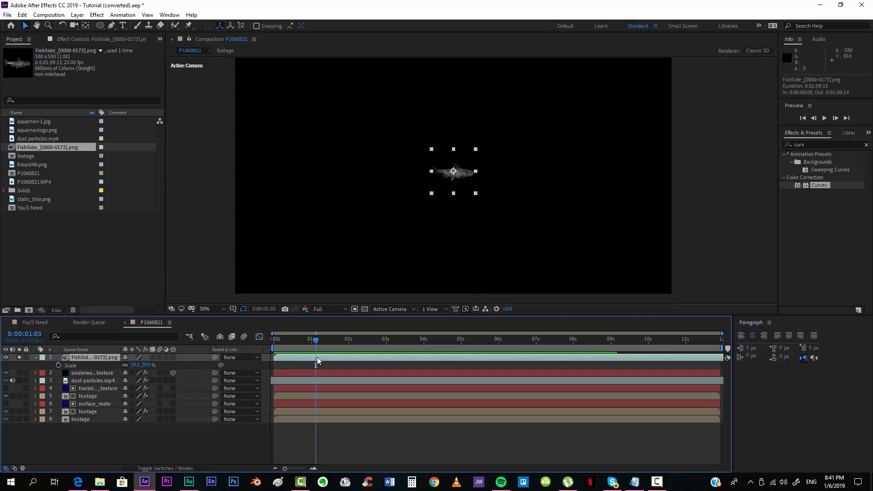
{"action": "right_click", "coordinate": [319, 359]}
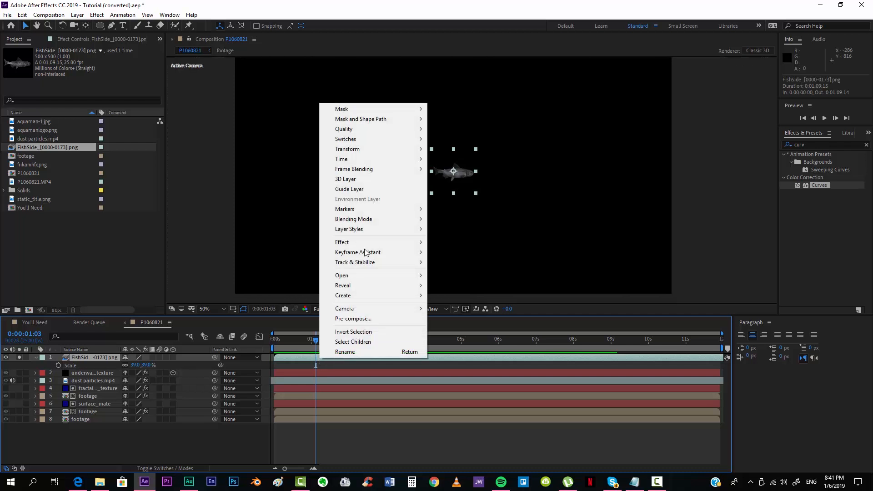
{"action": "mouse_move", "coordinate": [386, 159]}
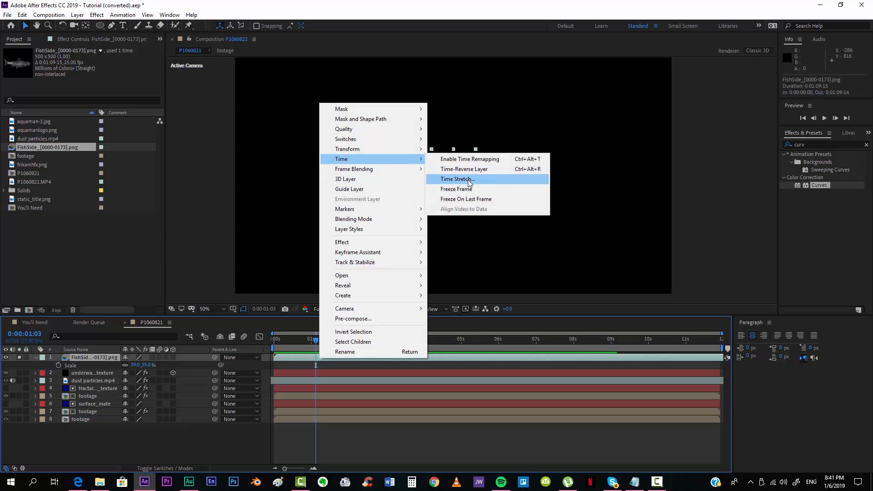
{"action": "left_click", "coordinate": [468, 180]}
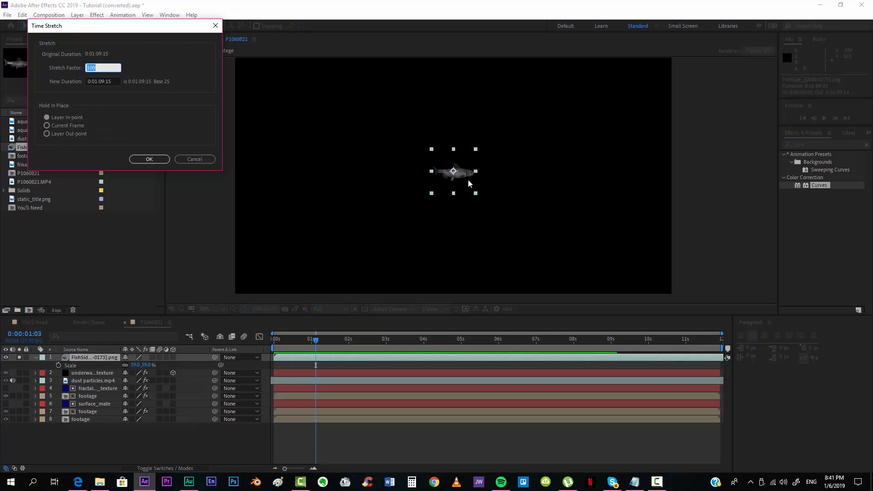
{"action": "type", "text": "50"}
{"action": "key", "text": "Return"}
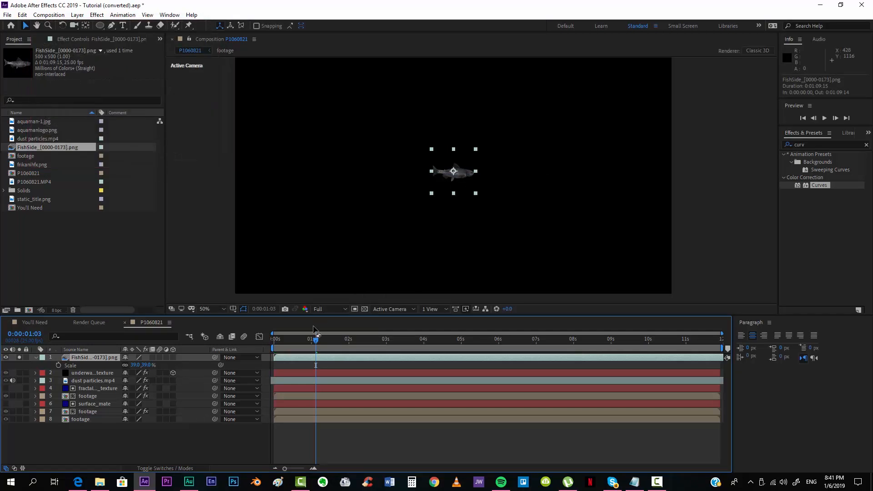
{"action": "left_click_drag", "start_coordinate": [316, 339], "coordinate": [249, 343]}
{"action": "key", "text": "space"}
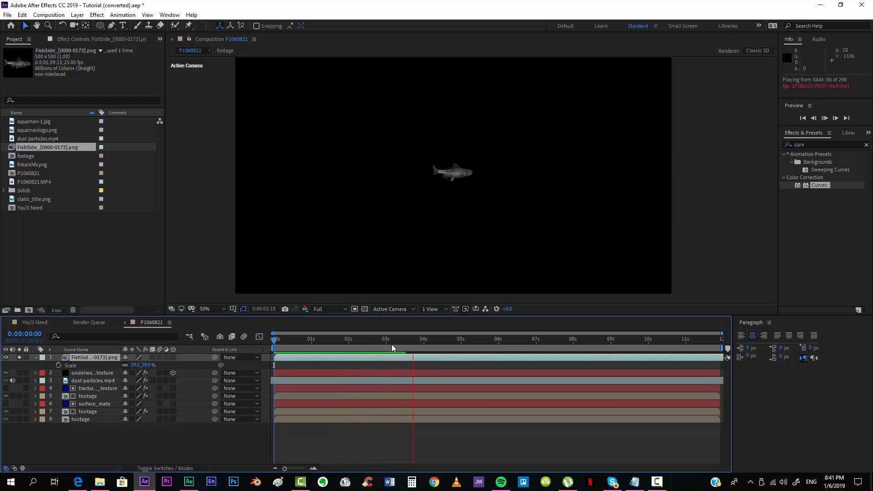
{"action": "key", "text": "space"}
Set the fish layer's time stretch factor to 50, for a new duration of 0:00:34:20
{"action": "right_click", "coordinate": [314, 360]}
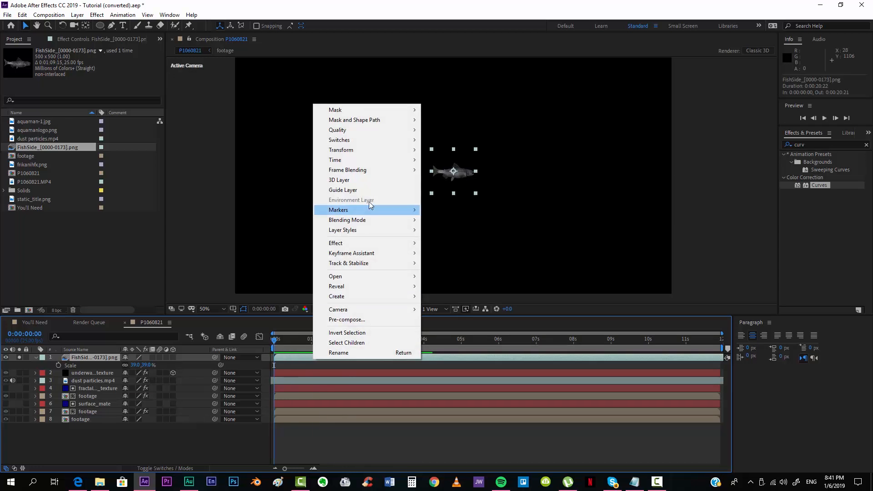
{"action": "mouse_move", "coordinate": [369, 162]}
{"action": "left_click", "coordinate": [466, 184]}
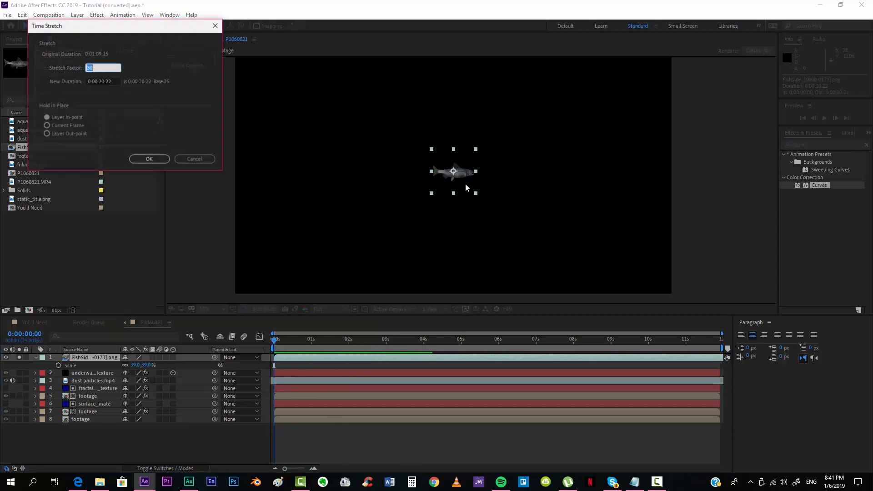
{"action": "left_click", "coordinate": [153, 160]}
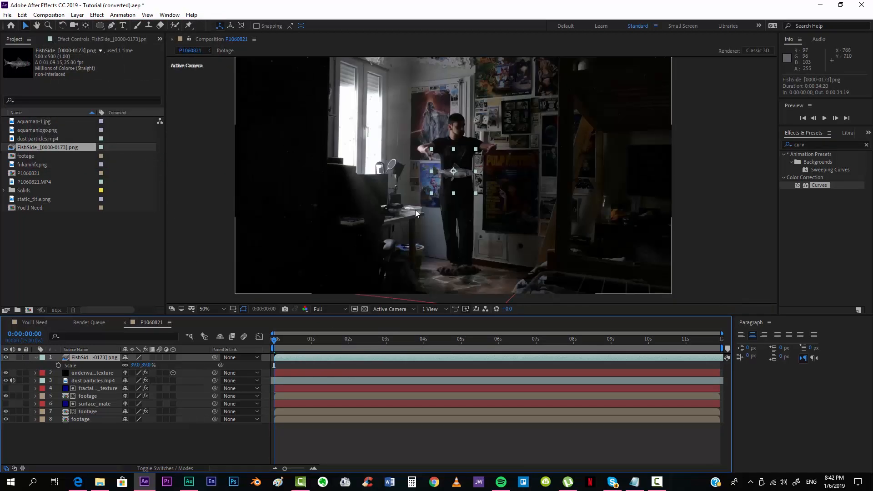
Move the fish over the dark area beside the window, to position 268, 518, and set a position keyframe at the layer's start
{"action": "left_click_drag", "start_coordinate": [471, 176], "coordinate": [309, 171]}
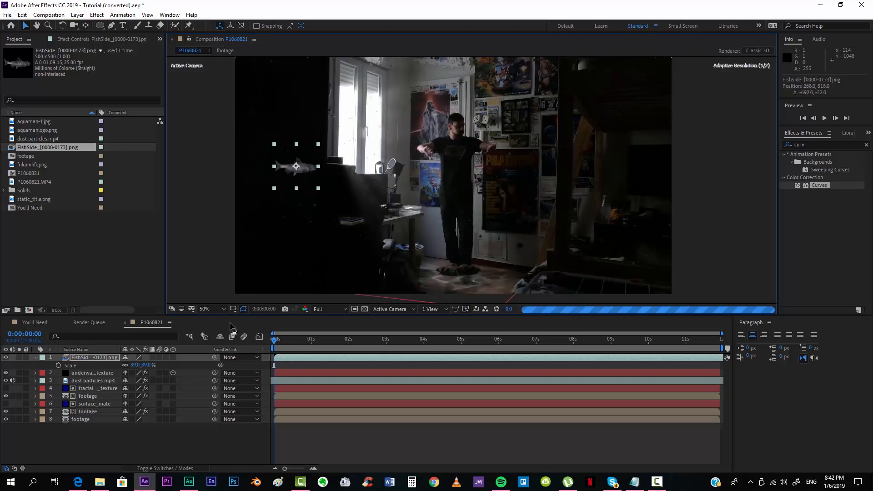
{"action": "key", "text": "p"}
{"action": "left_click", "coordinate": [59, 366]}
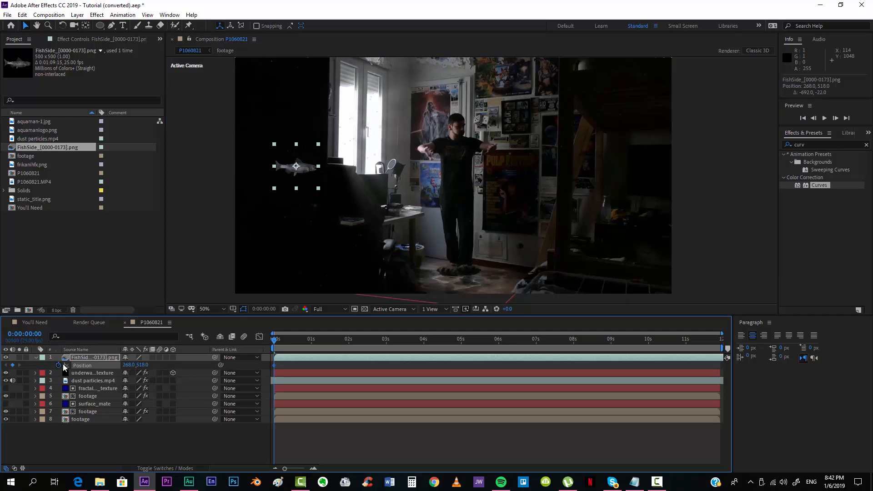
Shift the fish layer to start at 0:00:03:24 and keyframe it beyond the far frame edge, at 2044, 526, at 0:00:09:11
{"action": "left_click_drag", "start_coordinate": [288, 357], "coordinate": [386, 355]}
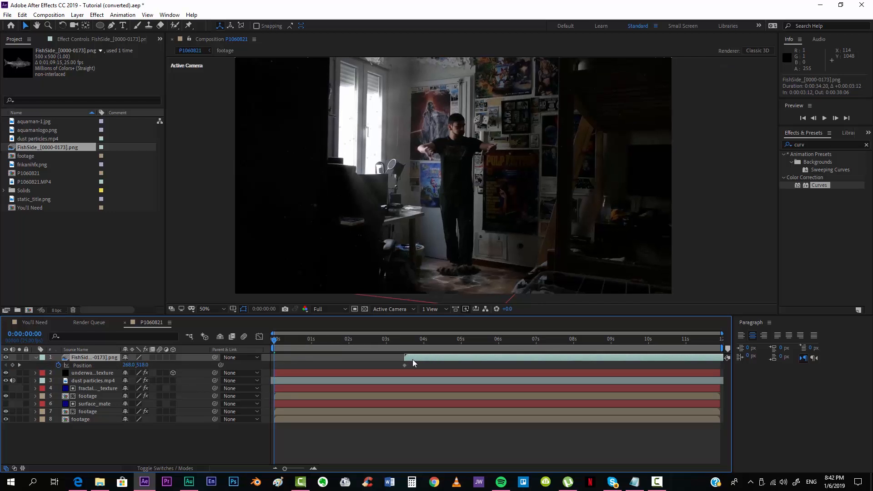
{"action": "left_click", "coordinate": [423, 340]}
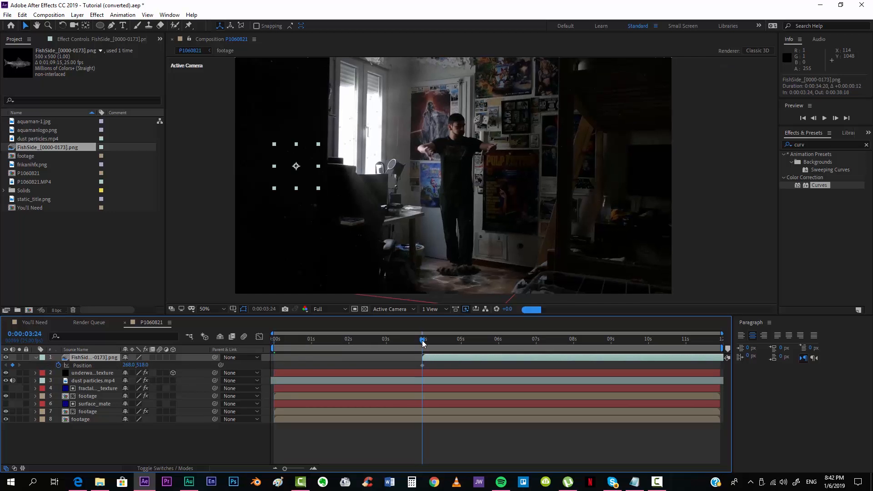
{"action": "left_click_drag", "start_coordinate": [430, 340], "coordinate": [628, 342]}
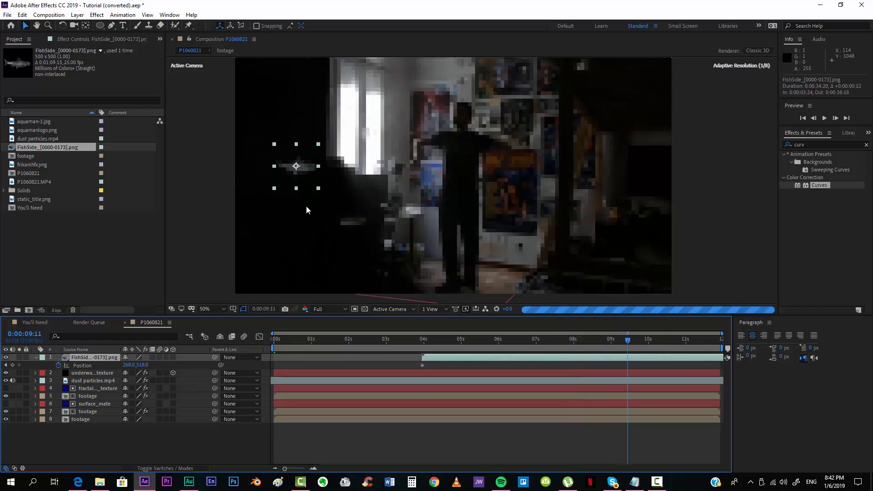
{"action": "left_click_drag", "start_coordinate": [296, 174], "coordinate": [700, 179]}
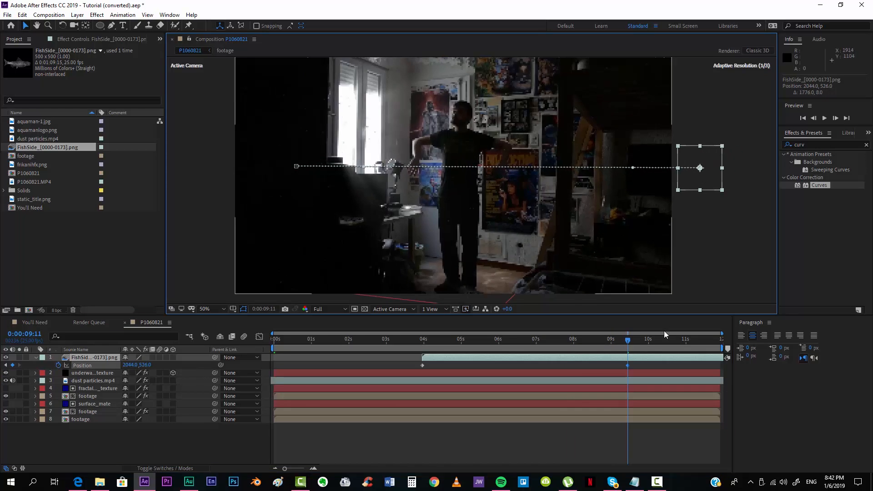
{"action": "left_click", "coordinate": [645, 357]}
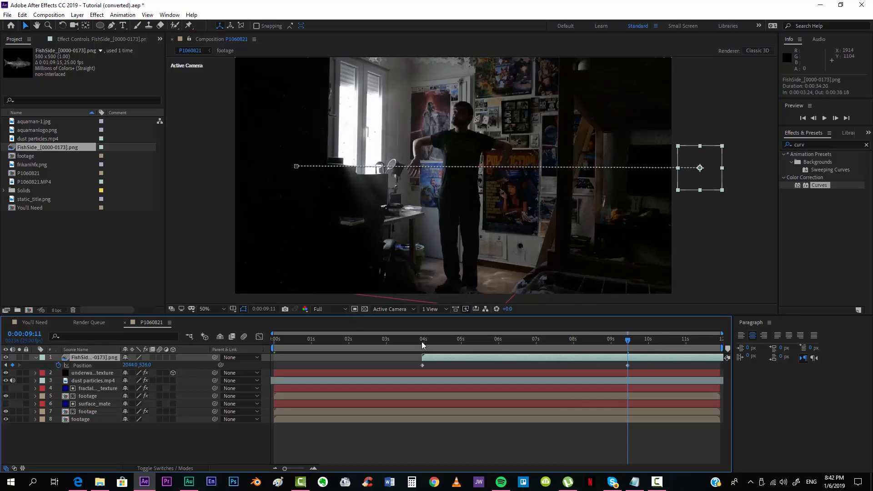
Preview the fish layer on its own as it swims across the frame, starting from 0:00:03:15
{"action": "left_click_drag", "start_coordinate": [422, 344], "coordinate": [409, 344]}
{"action": "key", "text": "space"}
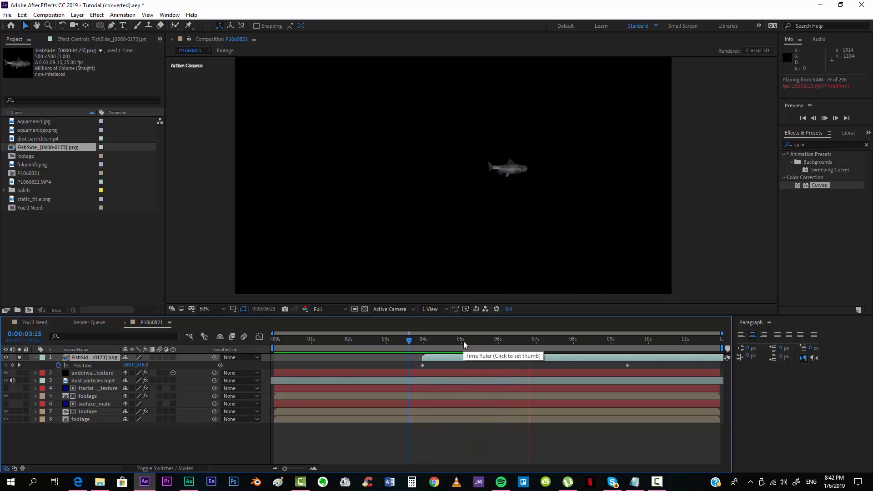
{"action": "left_click_drag", "start_coordinate": [465, 341], "coordinate": [447, 340]}
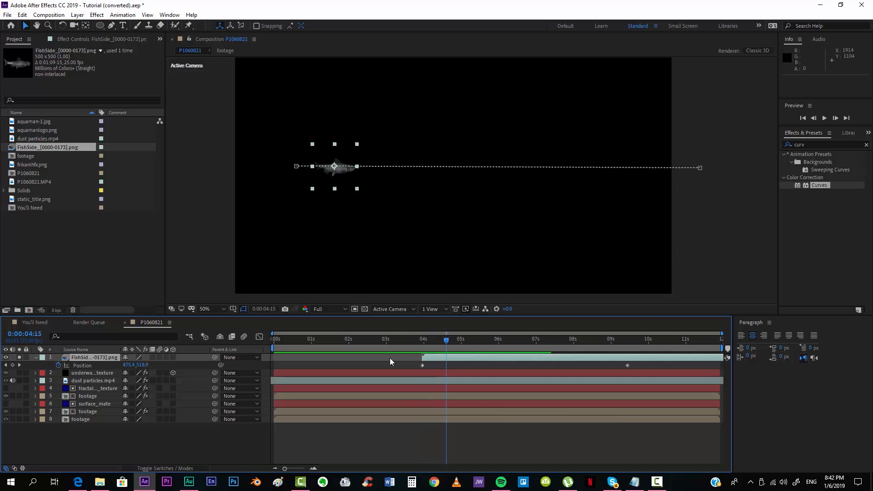
Enable motion blur for the fish layer and for the whole composition
{"action": "left_click", "coordinate": [160, 357]}
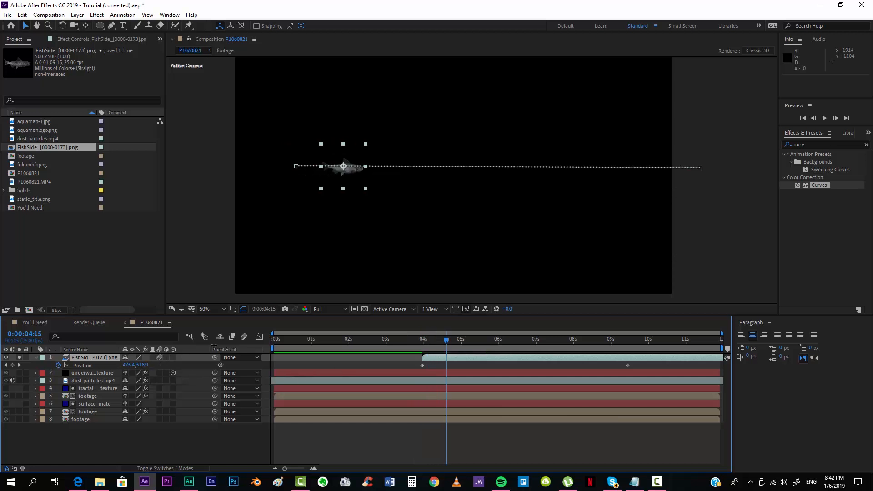
{"action": "left_click", "coordinate": [244, 337]}
{"action": "left_click", "coordinate": [374, 444]}
Examine the motion blur on the fish up close around 0:00:06:02, and fit the whole frame back in view
{"action": "left_click_drag", "start_coordinate": [460, 341], "coordinate": [501, 341]}
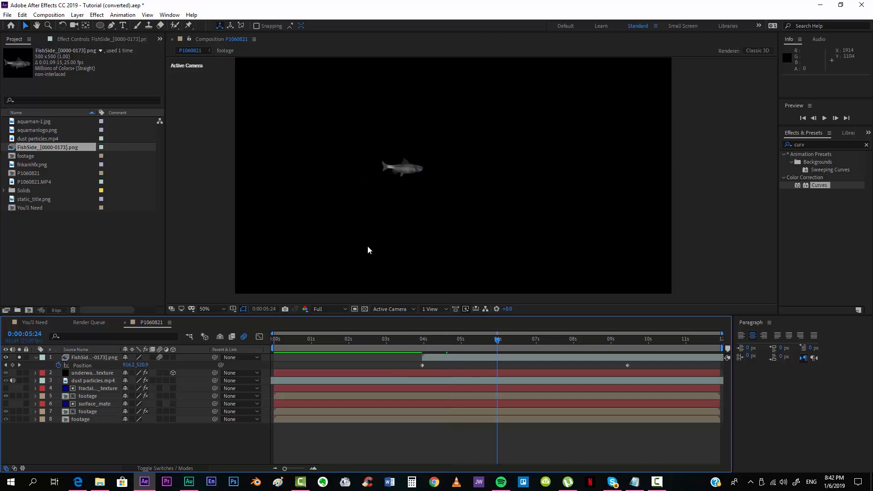
{"action": "scroll", "coordinate": [375, 190], "scroll_direction": "up", "scroll_amount": 3}
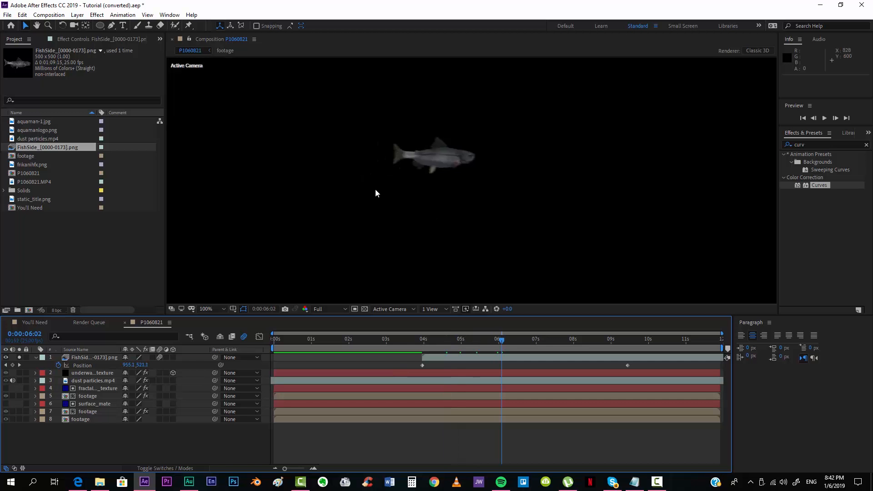
{"action": "left_click_drag", "start_coordinate": [433, 181], "coordinate": [505, 224]}
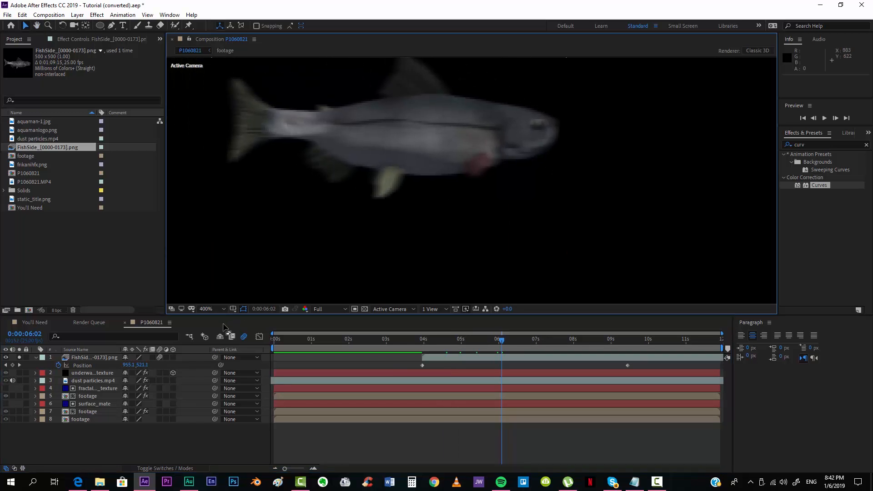
{"action": "left_click", "coordinate": [244, 336]}
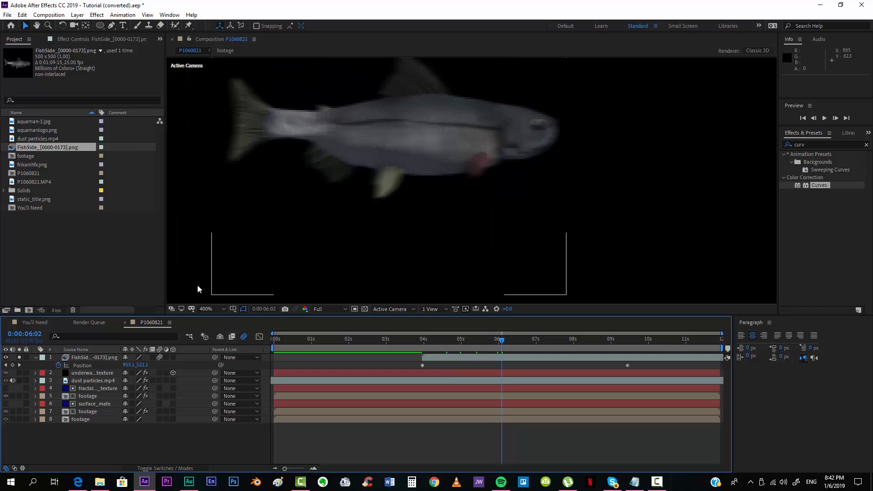
{"action": "left_click", "coordinate": [203, 308]}
{"action": "left_click", "coordinate": [230, 147]}
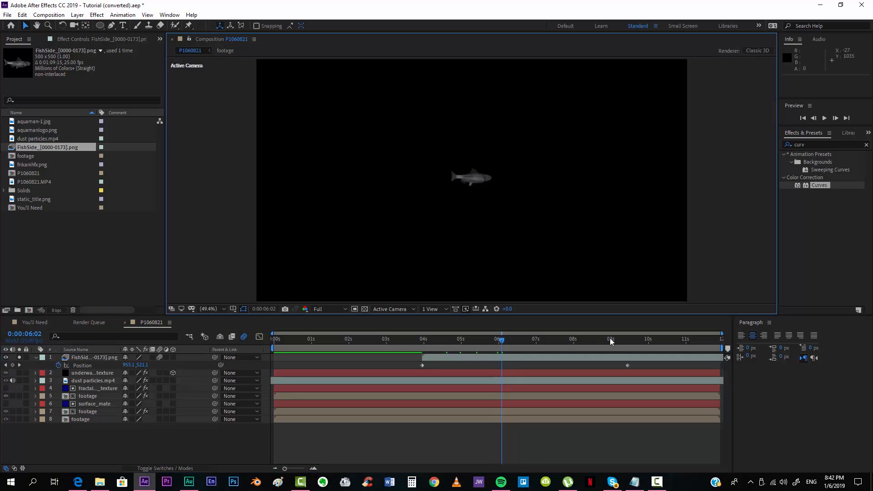
Split the fish layer at 0:00:09:12, just after its last position keyframe
{"action": "left_click", "coordinate": [628, 339]}
{"action": "left_click", "coordinate": [635, 358]}
{"action": "key", "text": "ctrl+shift+d"}
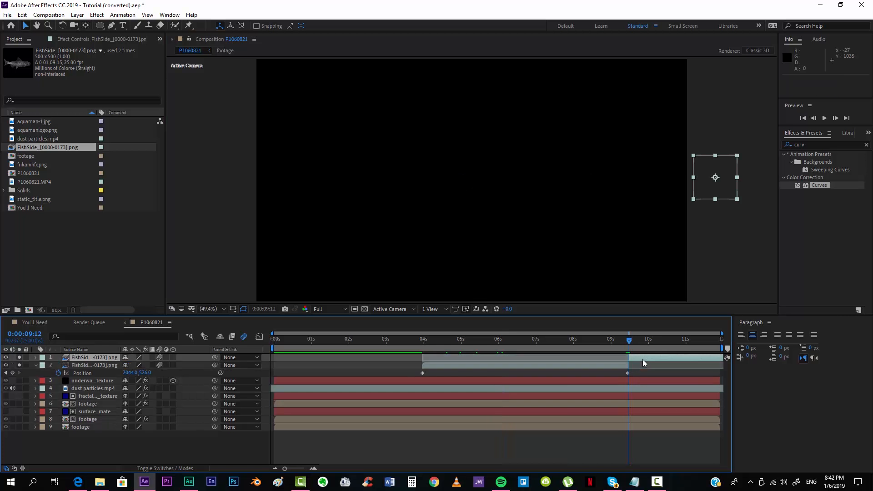
Delete the split-off part of the fish layer after 0:00:09:12 and check the fish within the full scene
{"action": "key", "text": "Delete"}
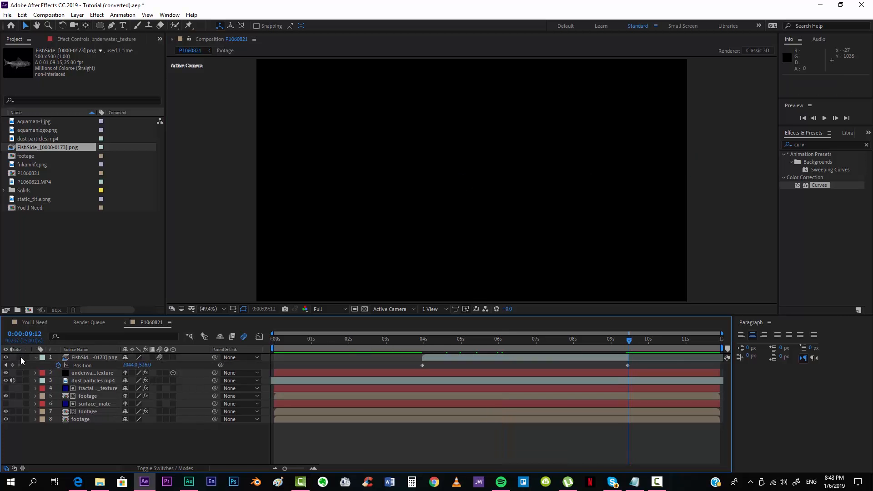
{"action": "left_click", "coordinate": [416, 340]}
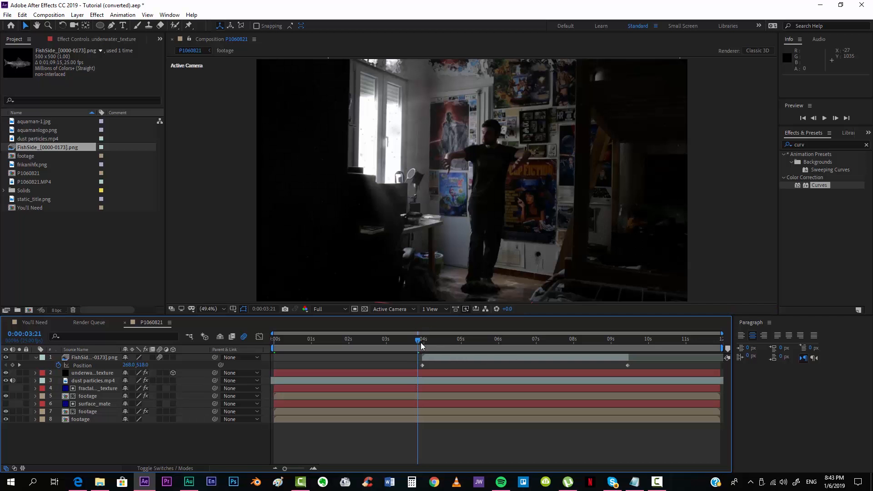
{"action": "left_click_drag", "start_coordinate": [422, 344], "coordinate": [530, 340]}
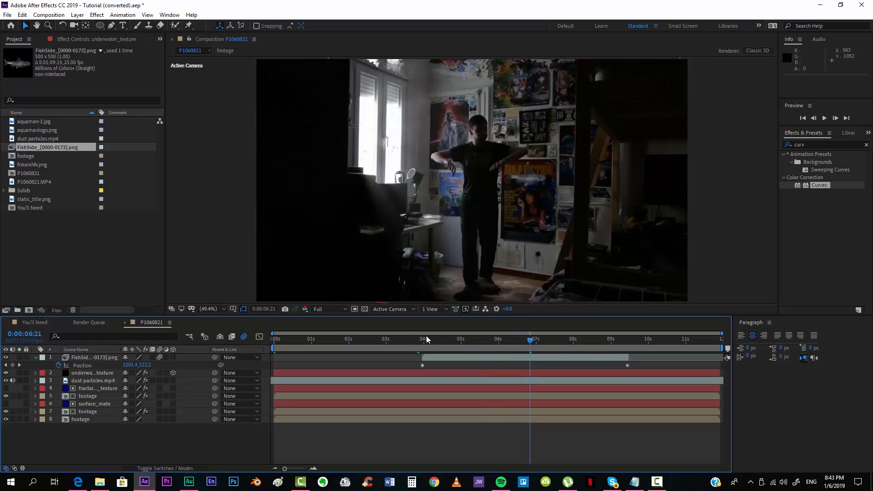
At 0:00:03:24, create a new black solid layer named bubbles_particles
{"action": "left_click", "coordinate": [421, 340]}
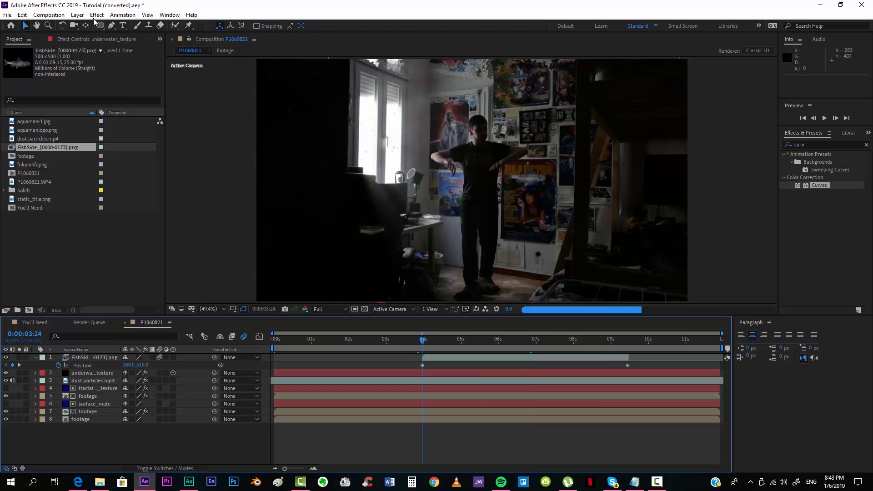
{"action": "left_click", "coordinate": [78, 14]}
{"action": "mouse_move", "coordinate": [89, 25]}
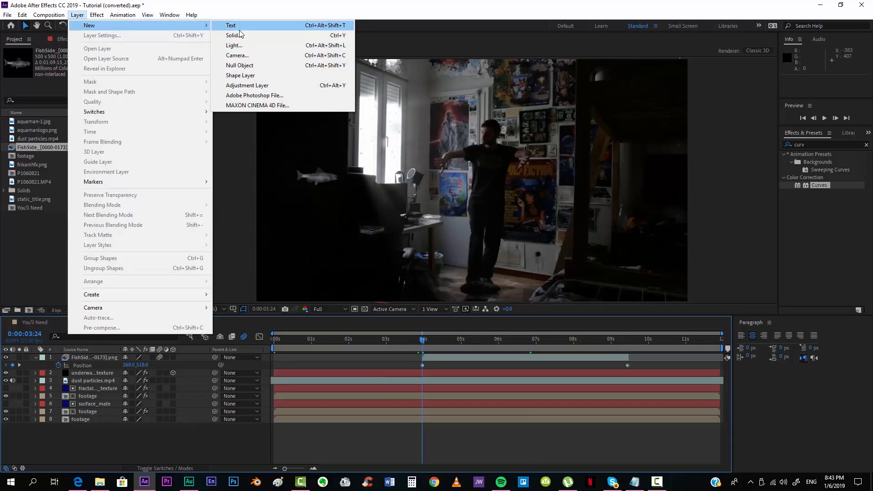
{"action": "left_click", "coordinate": [241, 35]}
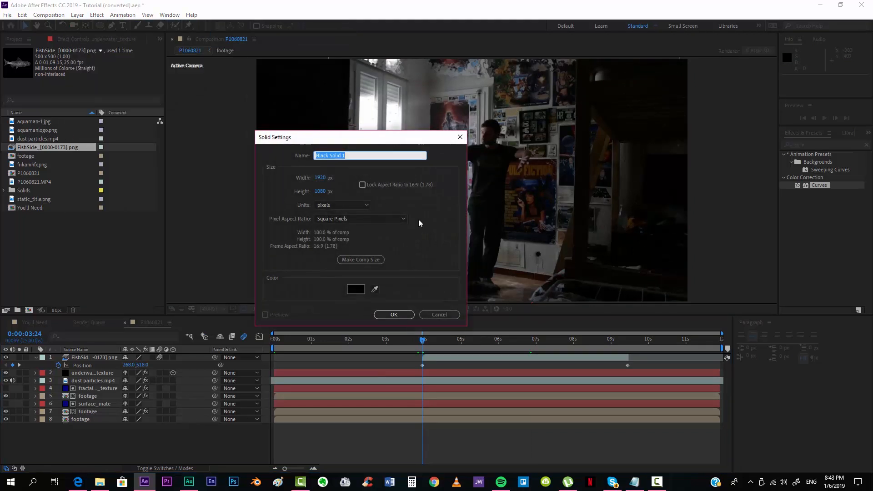
{"action": "type", "text": "bubbles_particles"}
{"action": "key", "text": "Return"}
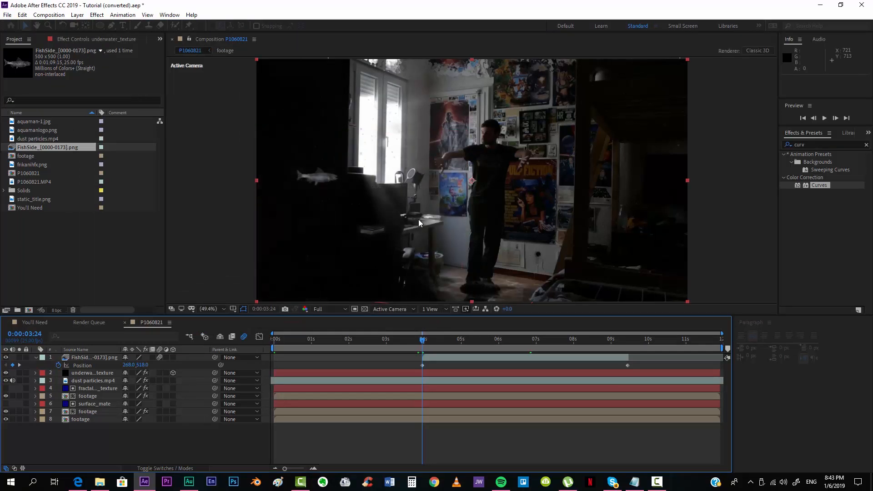
Apply the CC Particle Systems II effect to the bubbles_particles layer and shift the layer to start at 0:00:03:24
{"action": "left_click", "coordinate": [810, 144]}
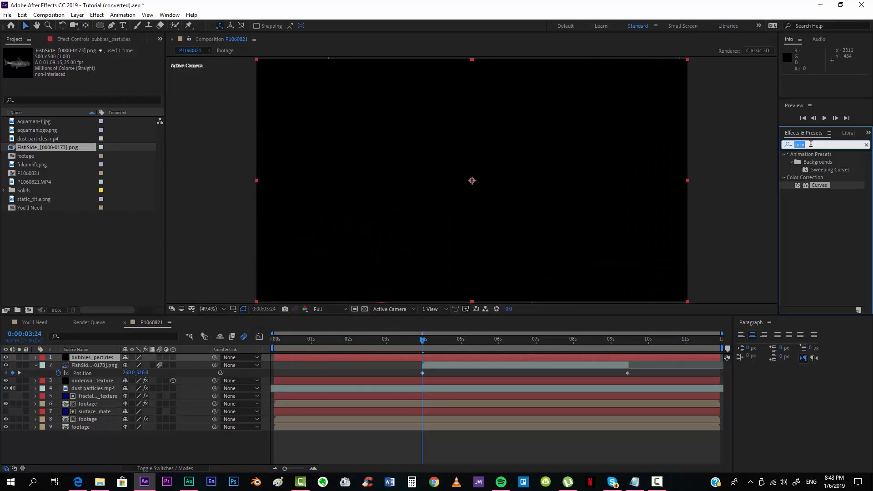
{"action": "type", "text": "partic"}
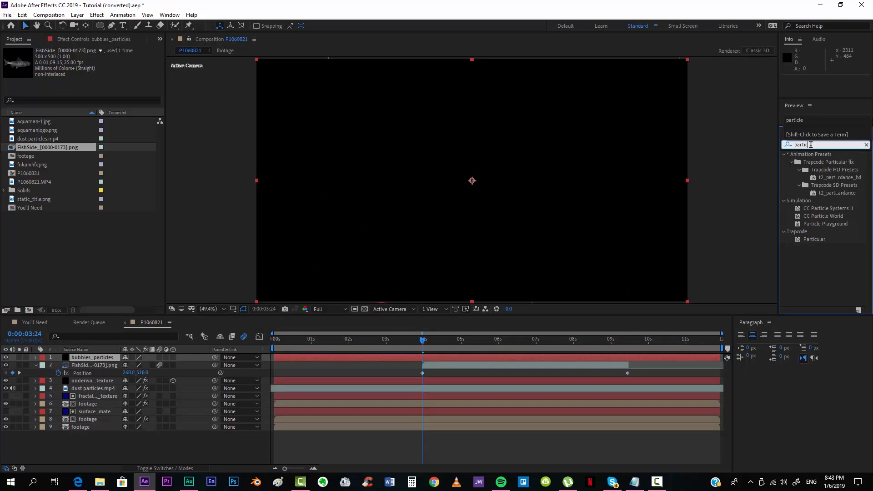
{"action": "left_click", "coordinate": [826, 208]}
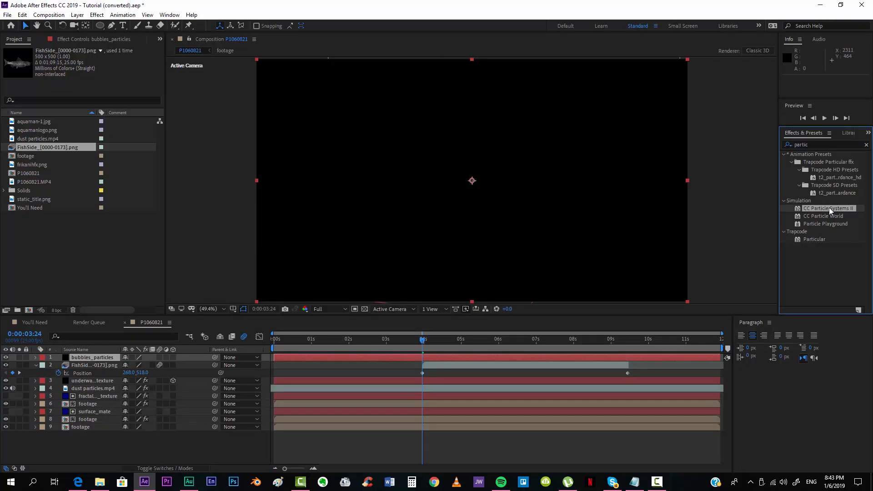
{"action": "left_click_drag", "start_coordinate": [829, 207], "coordinate": [445, 357]}
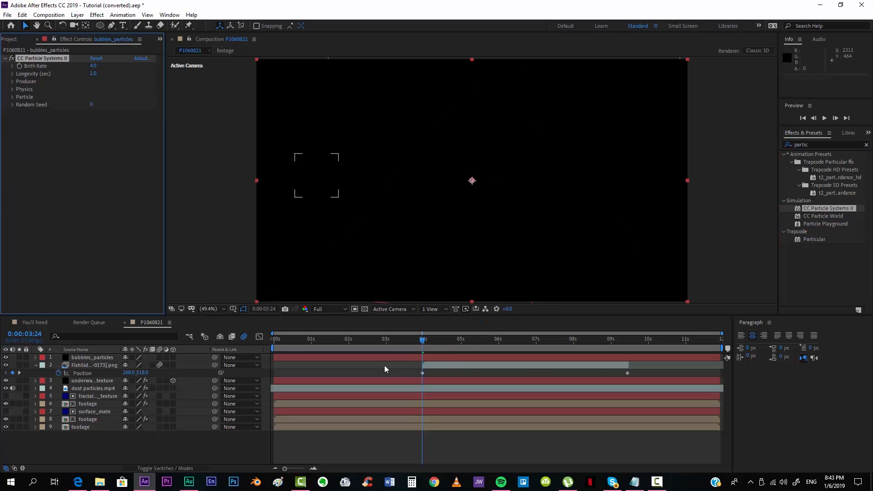
{"action": "left_click_drag", "start_coordinate": [286, 356], "coordinate": [435, 357]}
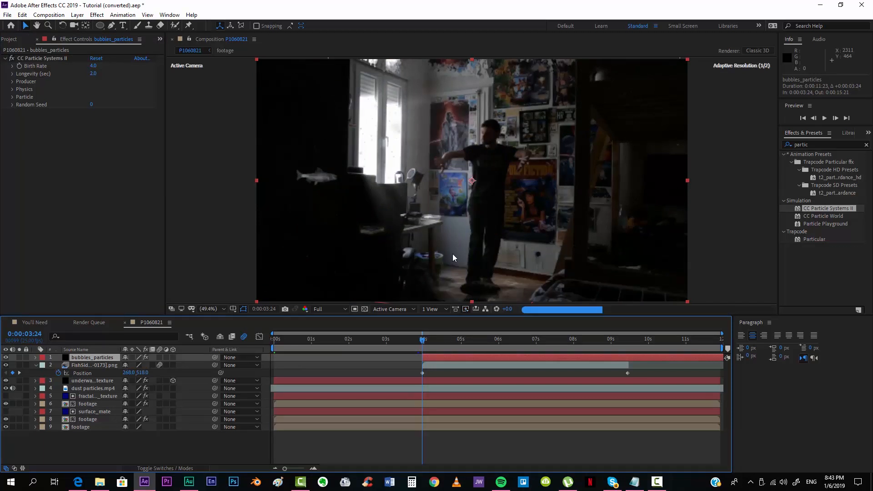
Place the particle producer on the fish's tail at 190.5, 514.7 and keyframe its position at 0:00:03:24
{"action": "left_click_drag", "start_coordinate": [435, 182], "coordinate": [386, 183]}
{"action": "key", "text": "ctrl+z"}
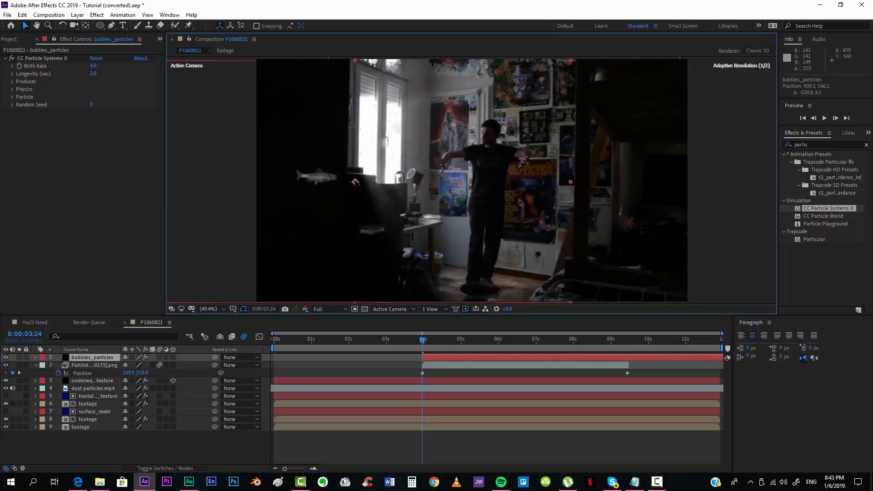
{"action": "left_click", "coordinate": [32, 66]}
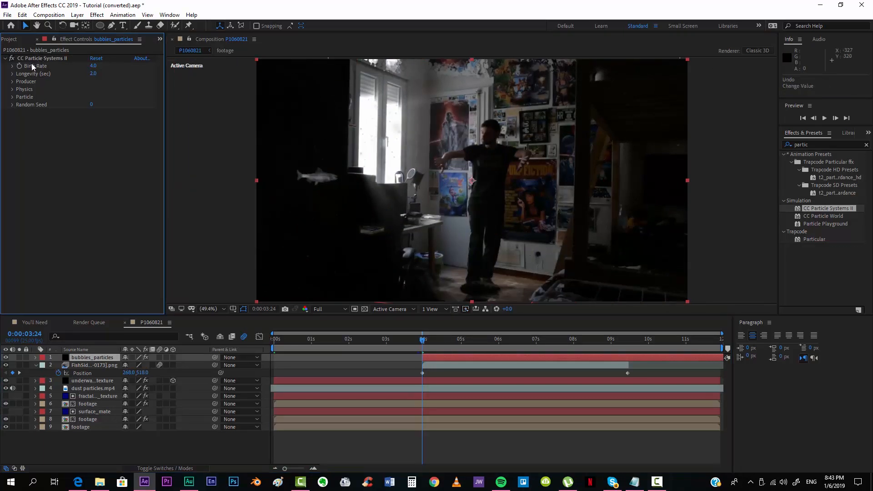
{"action": "left_click", "coordinate": [26, 60]}
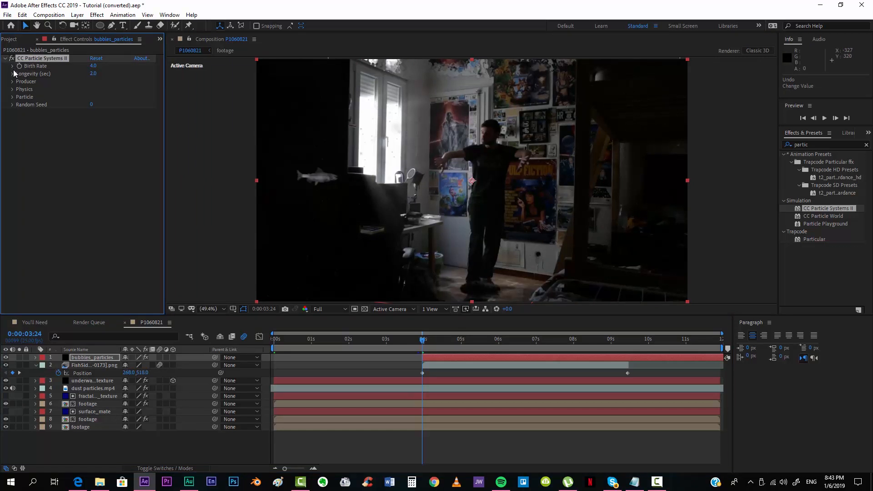
{"action": "left_click", "coordinate": [12, 73]}
{"action": "left_click", "coordinate": [12, 66]}
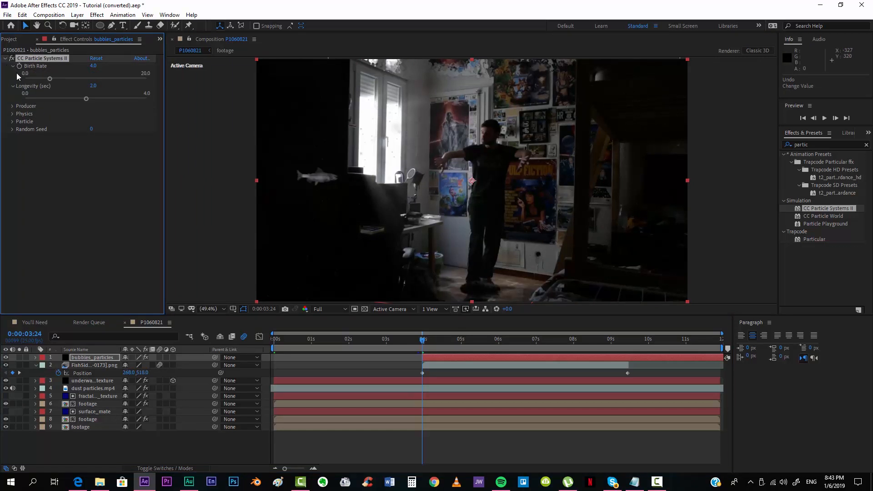
{"action": "left_click", "coordinate": [13, 106]}
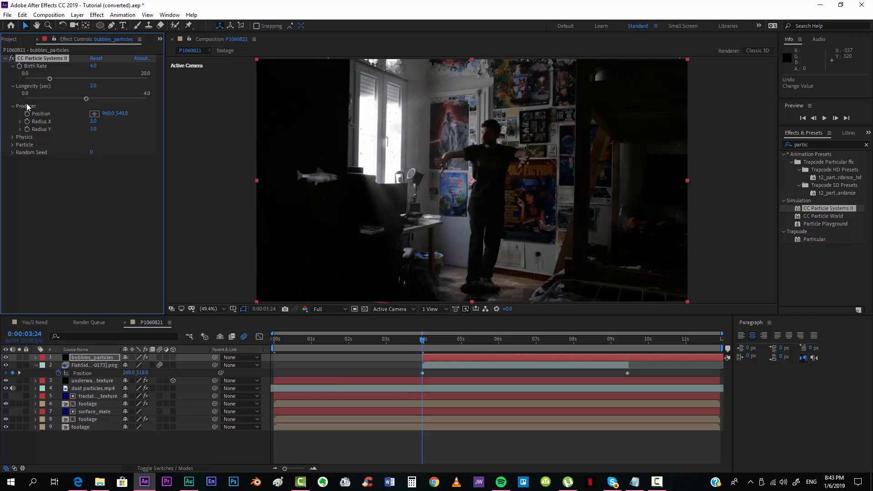
{"action": "left_click", "coordinate": [94, 114]}
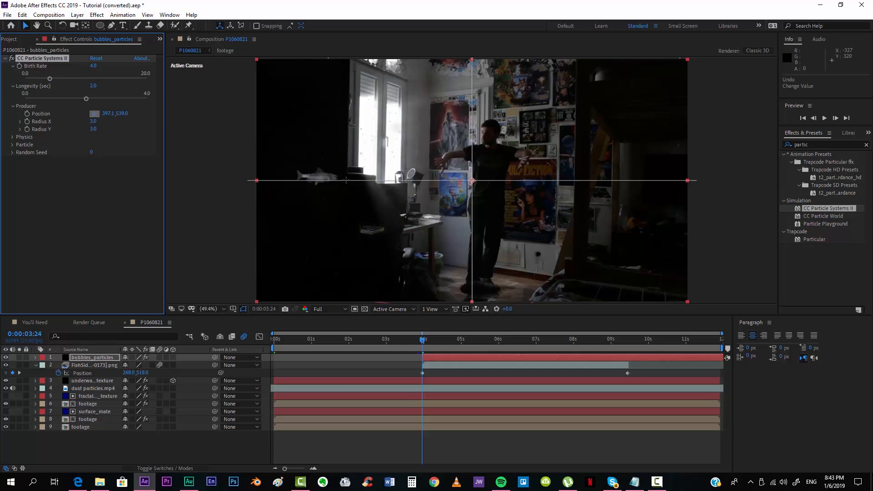
{"action": "left_click", "coordinate": [299, 176]}
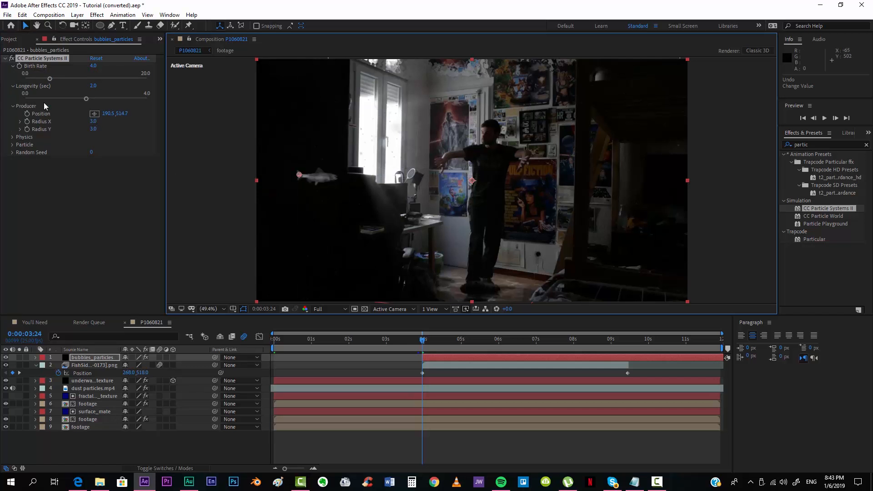
{"action": "left_click", "coordinate": [28, 113]}
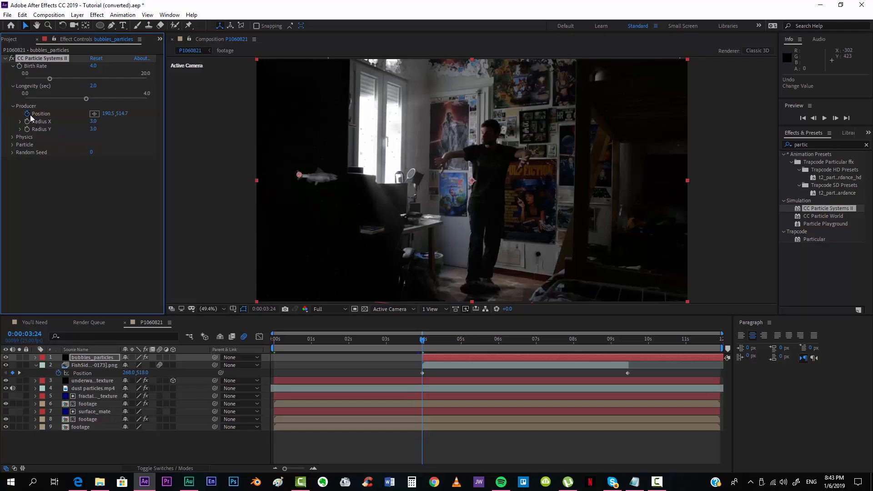
Keyframe the particle producer beyond the frame's right edge at 2376.1, 551.1 at 0:00:11:16
{"action": "left_click_drag", "start_coordinate": [444, 345], "coordinate": [711, 345]}
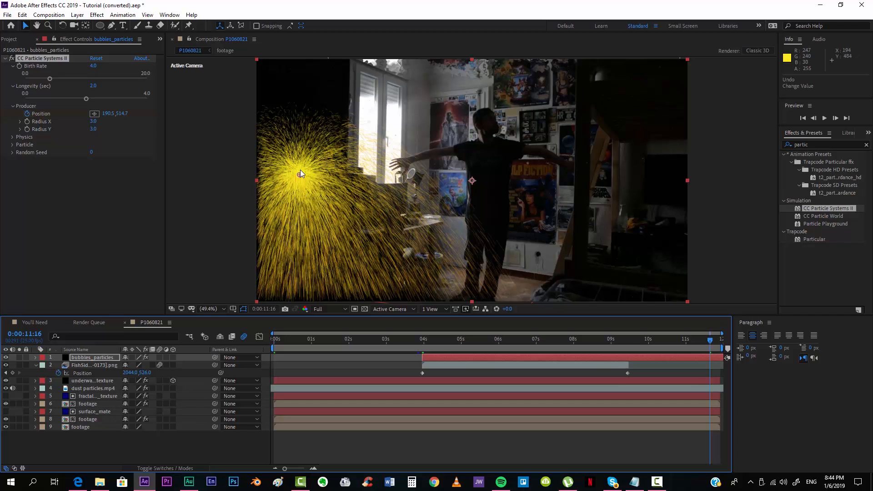
{"action": "left_click_drag", "start_coordinate": [300, 175], "coordinate": [777, 184]}
{"action": "scroll", "coordinate": [651, 192], "scroll_direction": "down", "scroll_amount": 2}
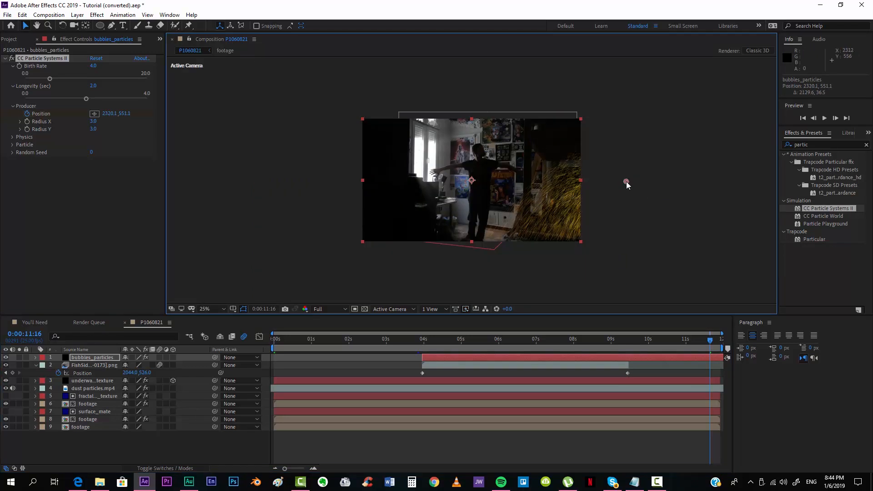
{"action": "left_click_drag", "start_coordinate": [626, 182], "coordinate": [632, 182]}
{"action": "scroll", "coordinate": [624, 214], "scroll_direction": "up", "scroll_amount": 2}
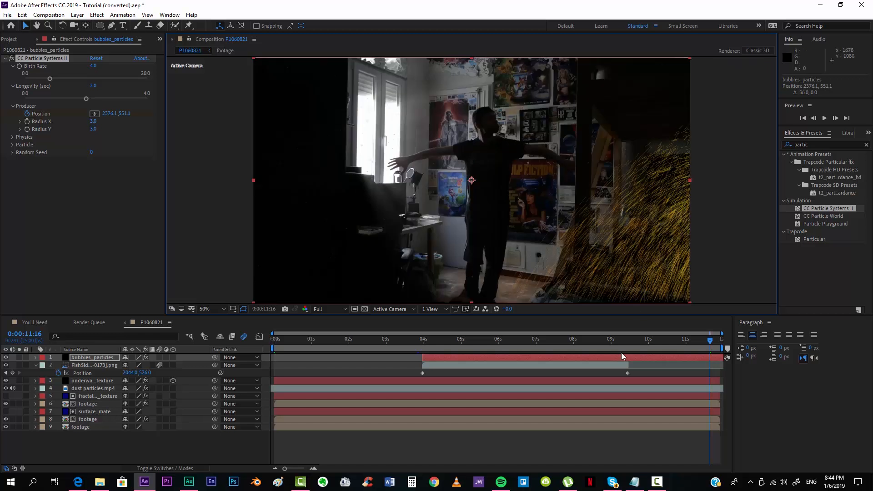
Retime the producer's last position keyframe to 0:00:10:18 to follow the fish's tail, hiding the bubbles_particles layer while adjusting it
{"action": "left_click", "coordinate": [624, 340]}
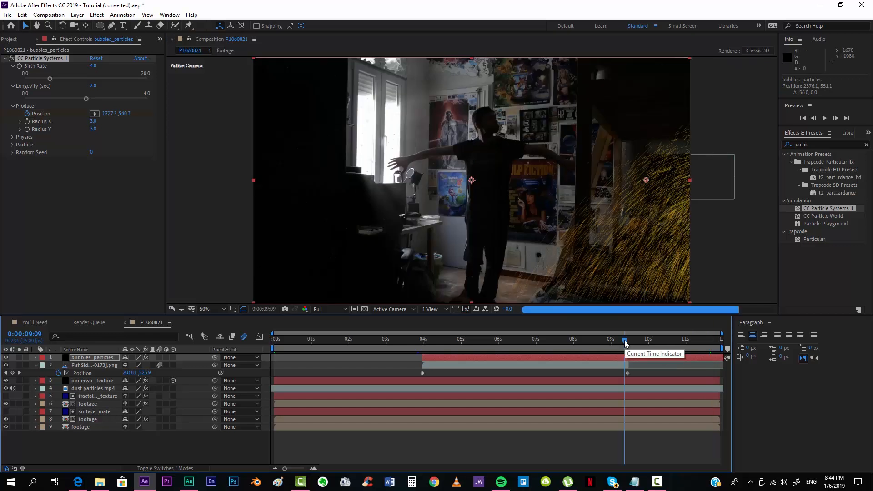
{"action": "left_click", "coordinate": [6, 358]}
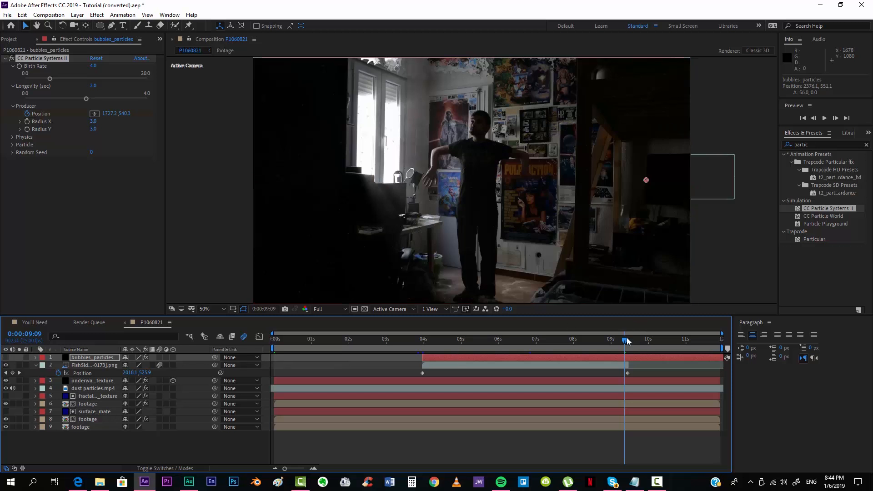
{"action": "left_click_drag", "start_coordinate": [621, 342], "coordinate": [605, 342]}
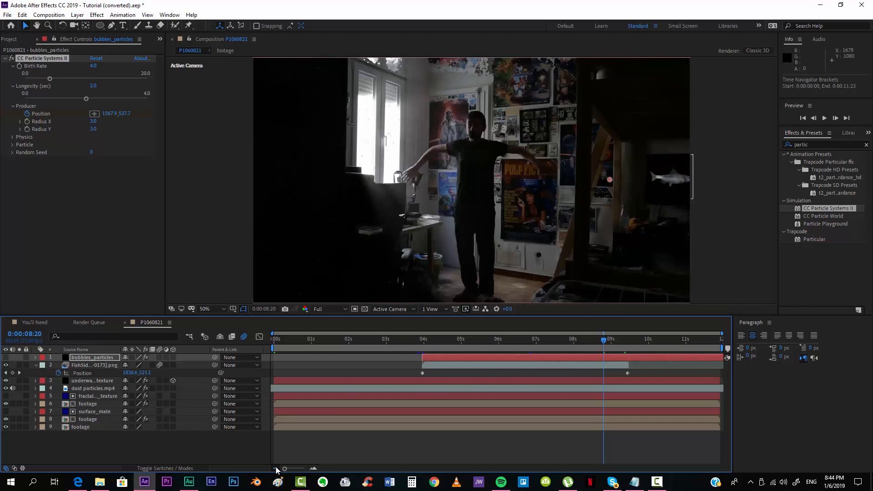
{"action": "left_click", "coordinate": [35, 358]}
{"action": "left_click", "coordinate": [43, 366]}
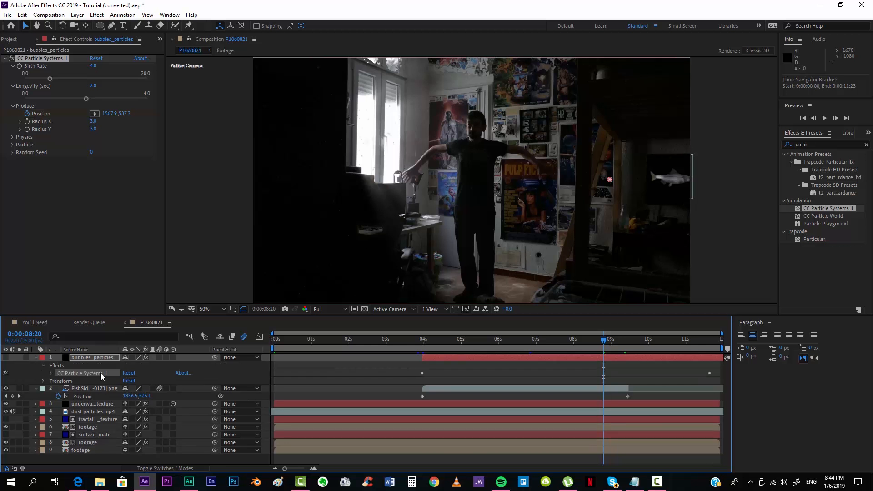
{"action": "left_click", "coordinate": [51, 373]}
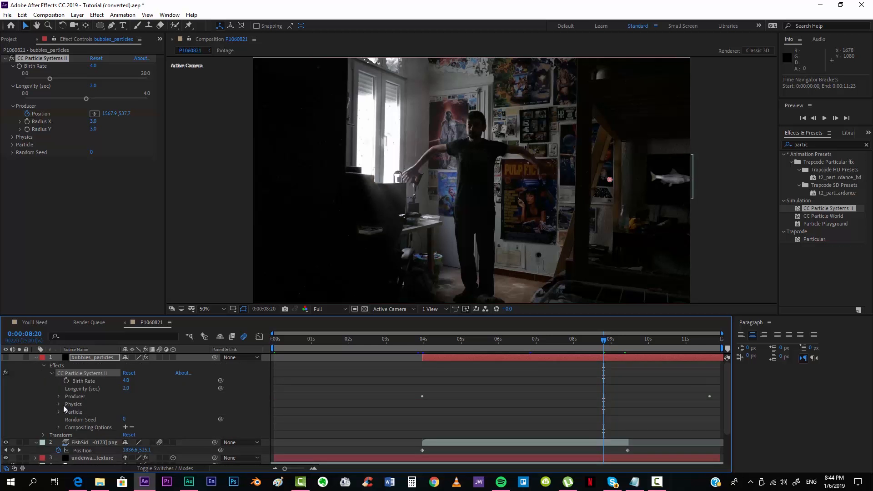
{"action": "left_click", "coordinate": [58, 396]}
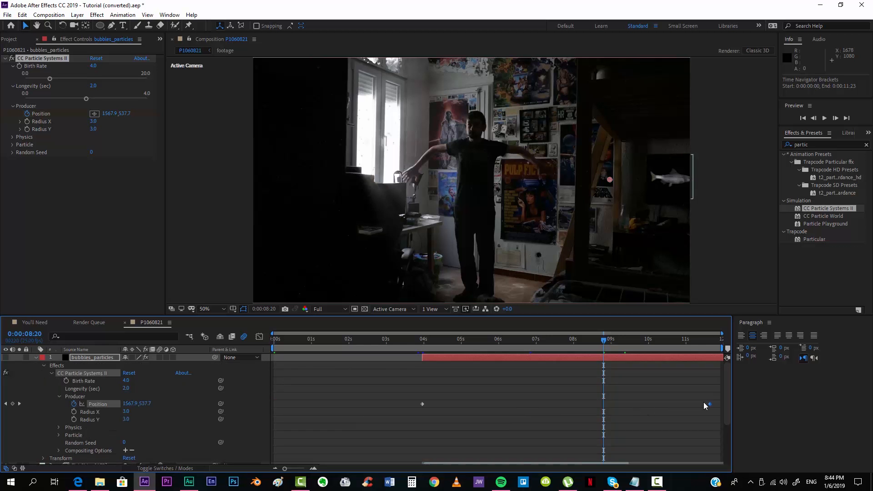
{"action": "left_click_drag", "start_coordinate": [712, 407], "coordinate": [675, 408]}
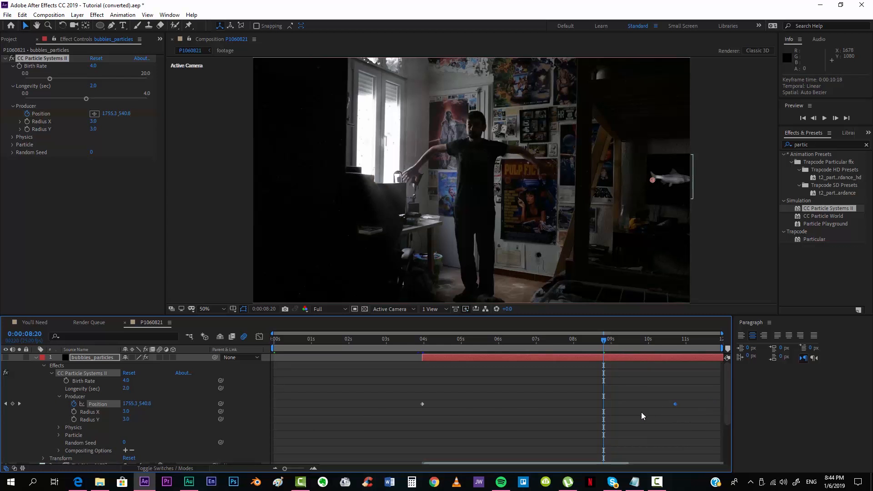
{"action": "left_click", "coordinate": [36, 358]}
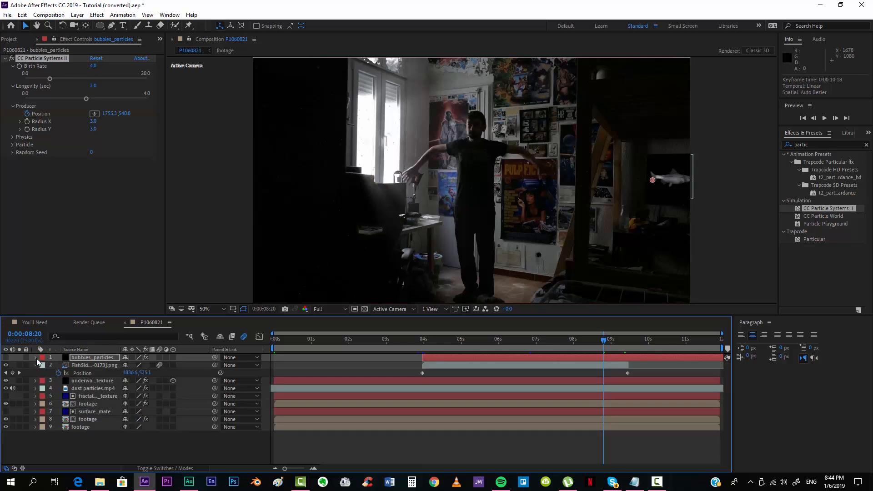
{"action": "left_click", "coordinate": [6, 358]}
{"action": "left_click_drag", "start_coordinate": [557, 342], "coordinate": [525, 341]}
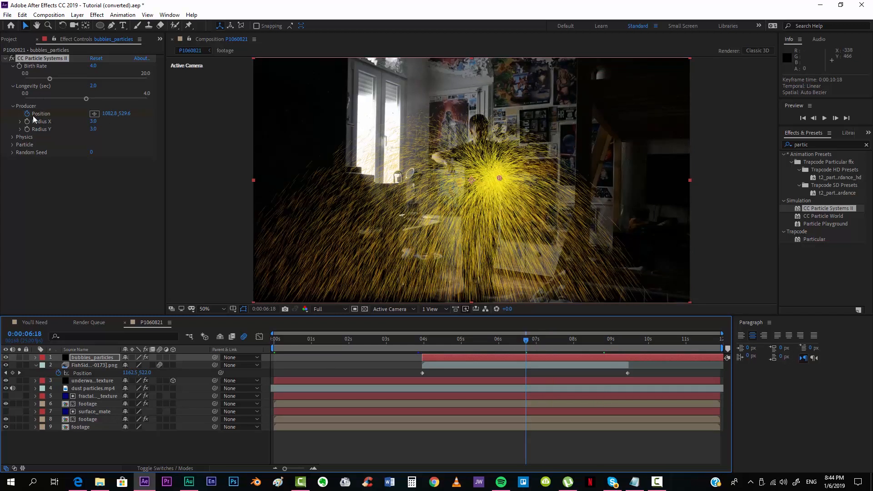
Reveal the particle effect's Physics settings and set the birth rate to 1.0
{"action": "left_click", "coordinate": [12, 137]}
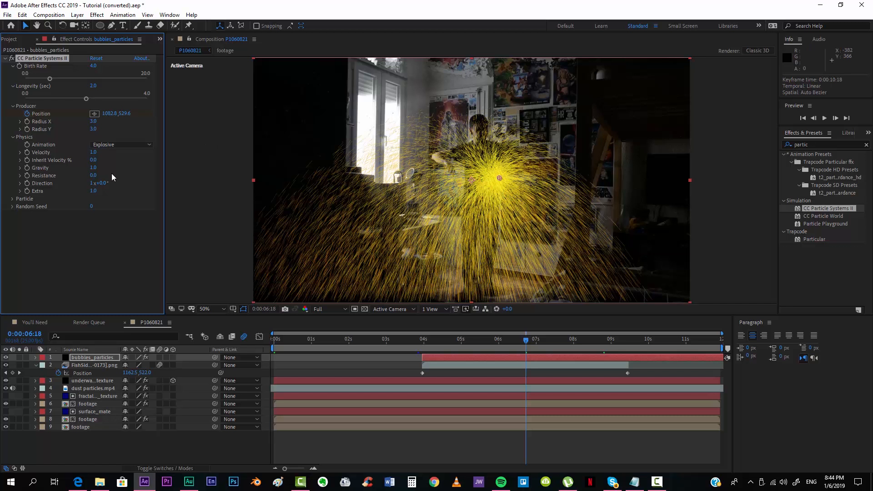
{"action": "left_click", "coordinate": [93, 67]}
{"action": "type", "text": "1"}
{"action": "key", "text": "Return"}
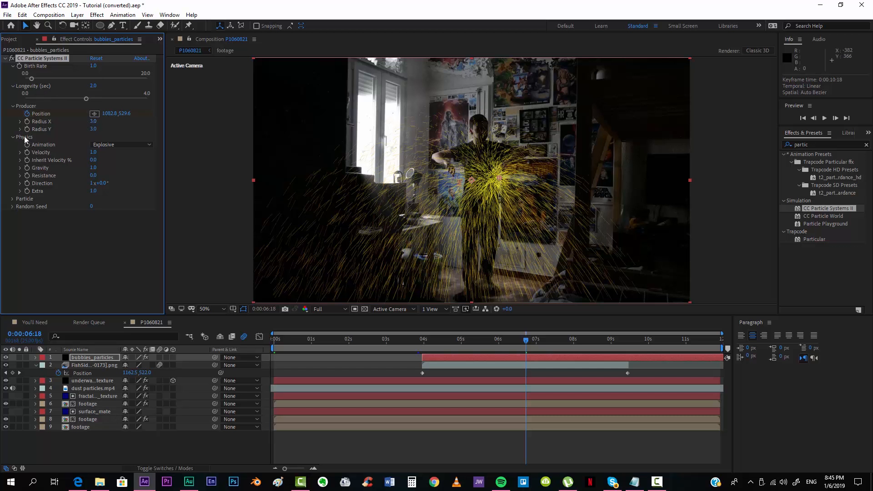
Set the particle physics animation to Direction and the velocity to 0.2
{"action": "left_click", "coordinate": [114, 144]}
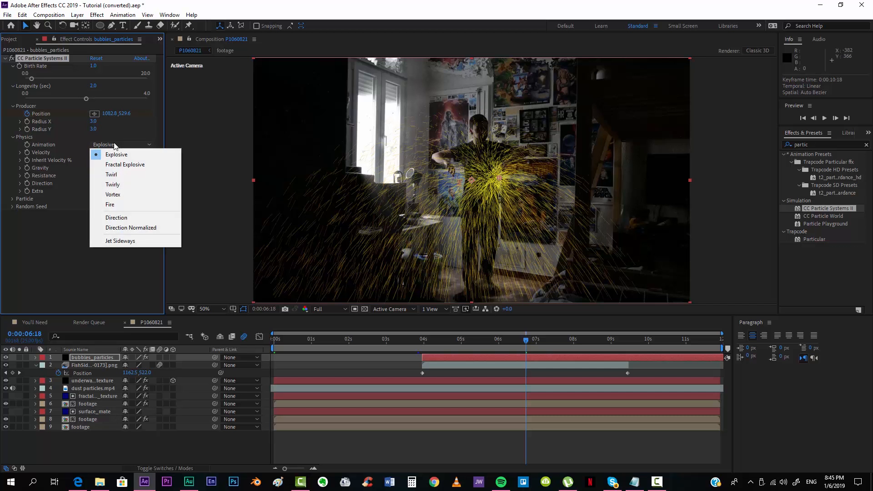
{"action": "left_click", "coordinate": [122, 219]}
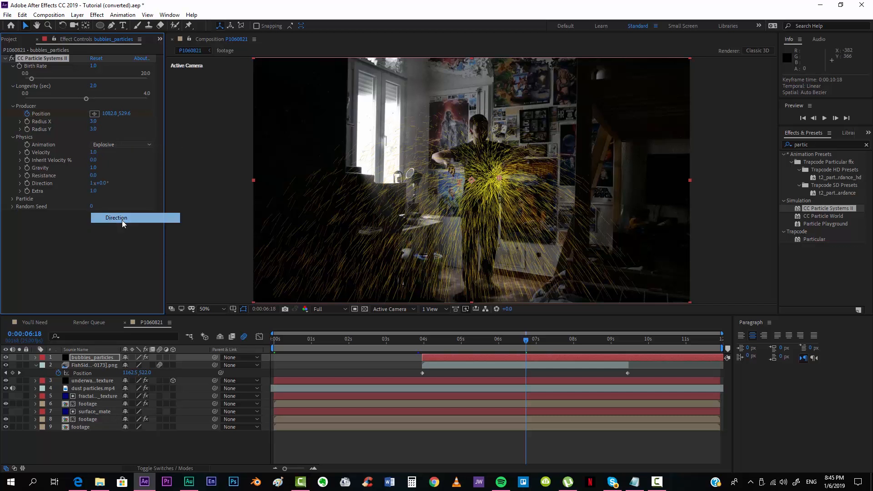
{"action": "left_click", "coordinate": [94, 153]}
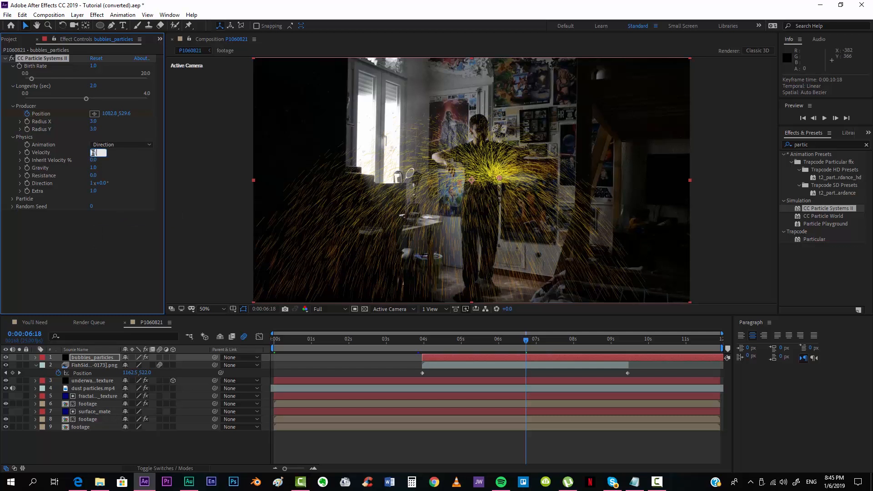
{"action": "key", "text": "Return"}
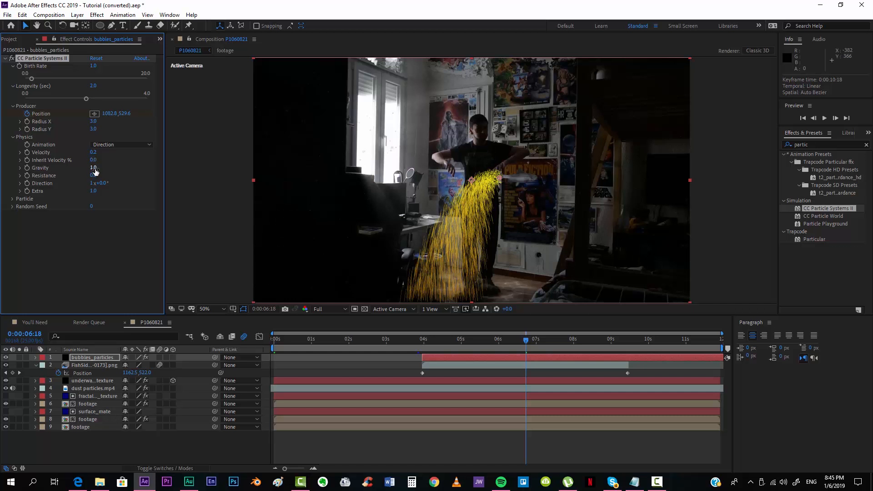
Set the particles' gravity to a slight negative value, -0.0 at the displayed precision
{"action": "left_click", "coordinate": [93, 168]}
{"action": "type", "text": "-0.0"}
{"action": "key", "text": "Return"}
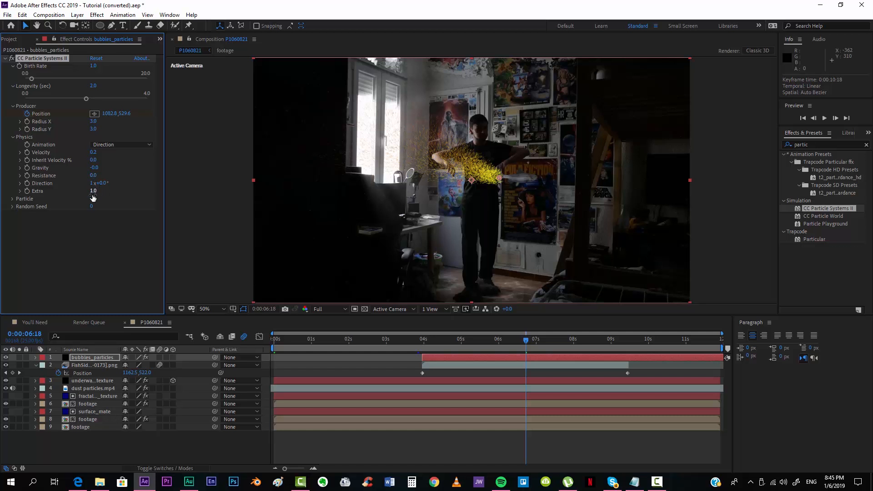
Reveal the effect's Particle settings and change the particle type to Bubble
{"action": "left_click", "coordinate": [13, 200]}
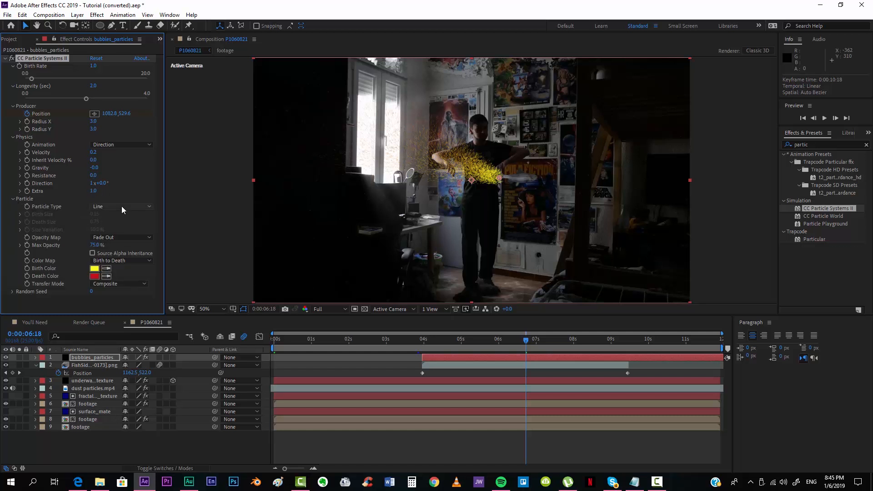
{"action": "left_click", "coordinate": [121, 206]}
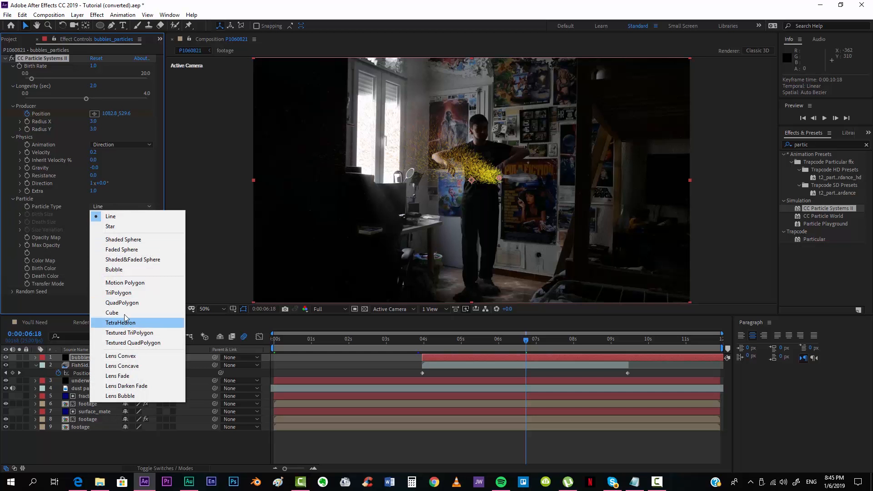
{"action": "left_click", "coordinate": [114, 269]}
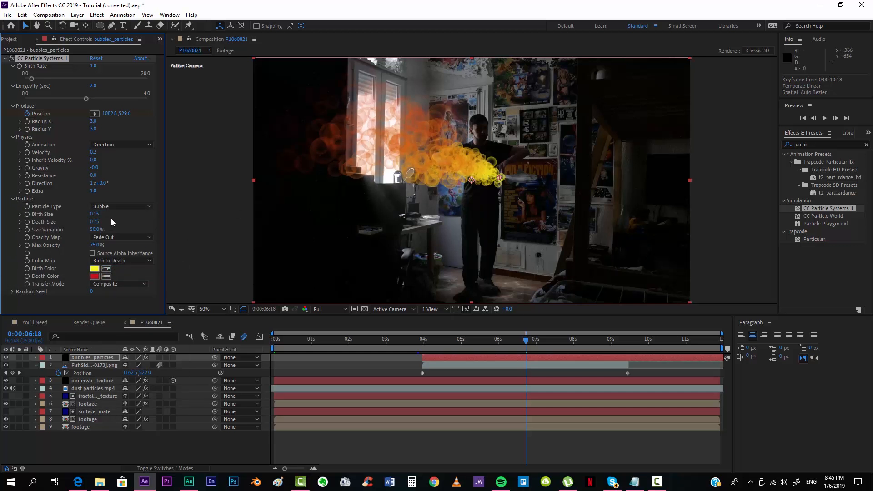
Set the bubbles' birth size to 0.02 and death size to 0.10
{"action": "left_click", "coordinate": [93, 214]}
{"action": "key", "text": "BackSpace"}
{"action": "key", "text": "Return"}
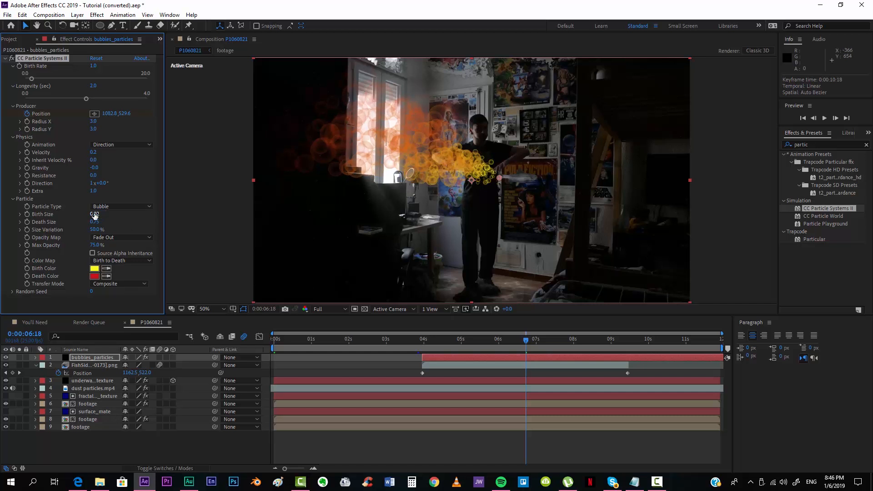
{"action": "left_click", "coordinate": [96, 222]}
{"action": "key", "text": "BackSpace"}
{"action": "type", "text": "0.1"}
{"action": "key", "text": "Return"}
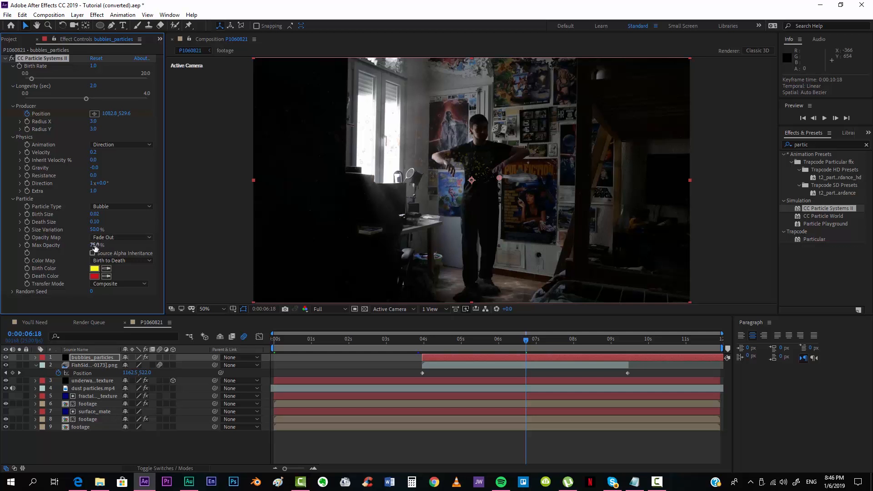
Set the bubbles' max opacity to 20% and make both their birth and death colors white (FFFFFF)
{"action": "left_click", "coordinate": [95, 246]}
{"action": "key", "text": "Return"}
{"action": "left_click", "coordinate": [94, 269]}
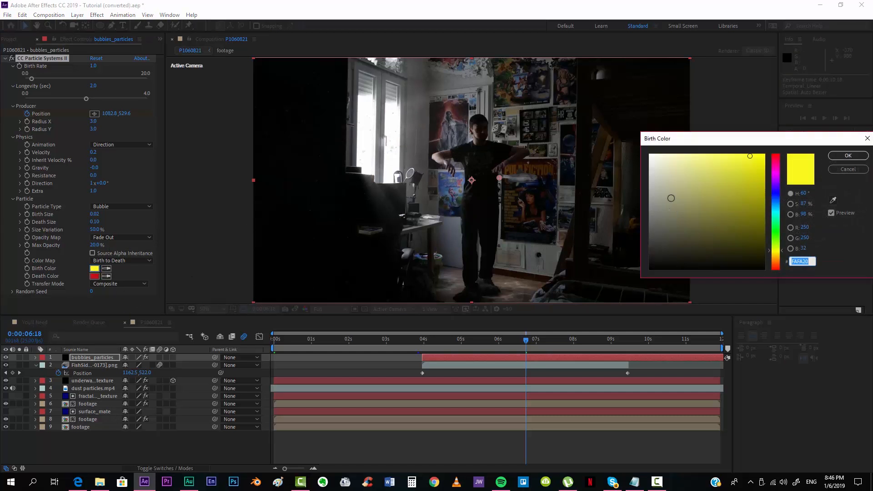
{"action": "type", "text": "ffffff"}
{"action": "left_click", "coordinate": [848, 155]}
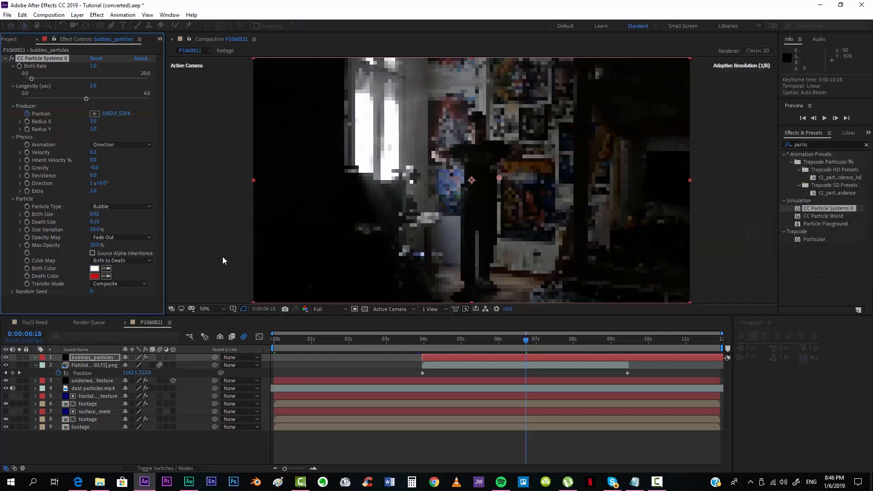
{"action": "left_click", "coordinate": [94, 277]}
{"action": "left_click_drag", "start_coordinate": [682, 196], "coordinate": [552, 120]}
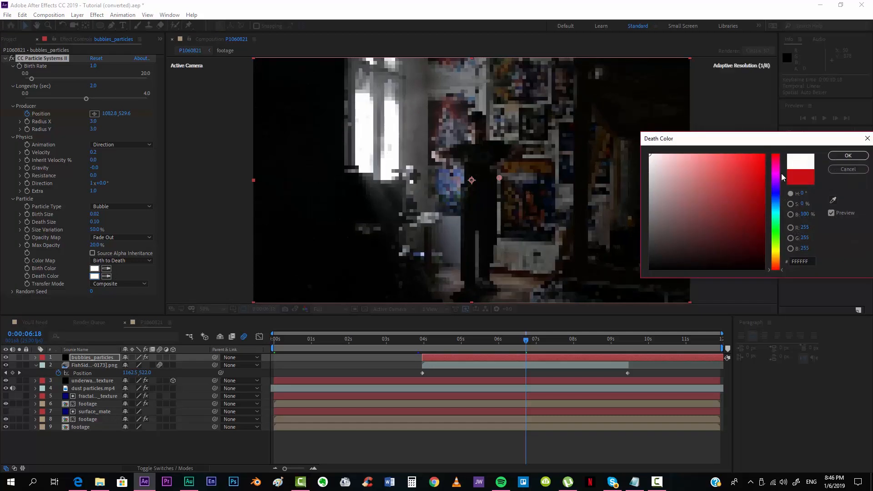
{"action": "left_click", "coordinate": [848, 155]}
Examine the bubble trail behind the fish at several times from 0:00:04:02 to 0:00:11:22, including close-up
{"action": "left_click", "coordinate": [427, 341]}
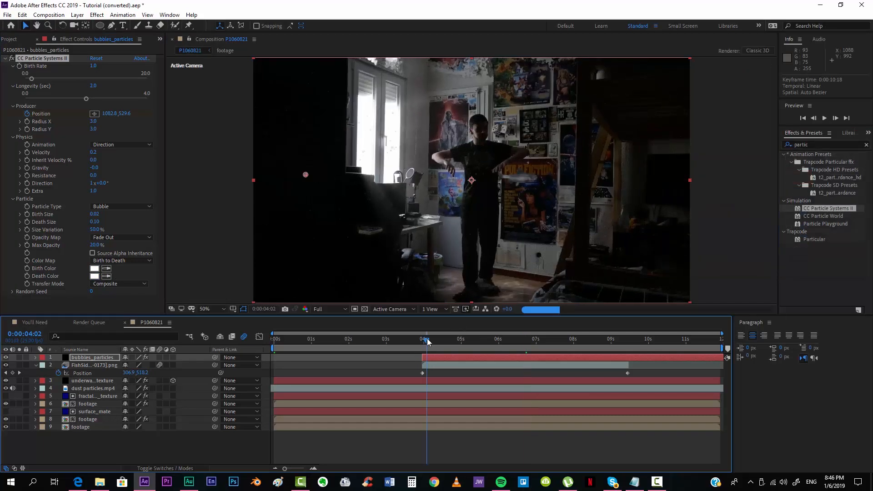
{"action": "left_click", "coordinate": [433, 340]}
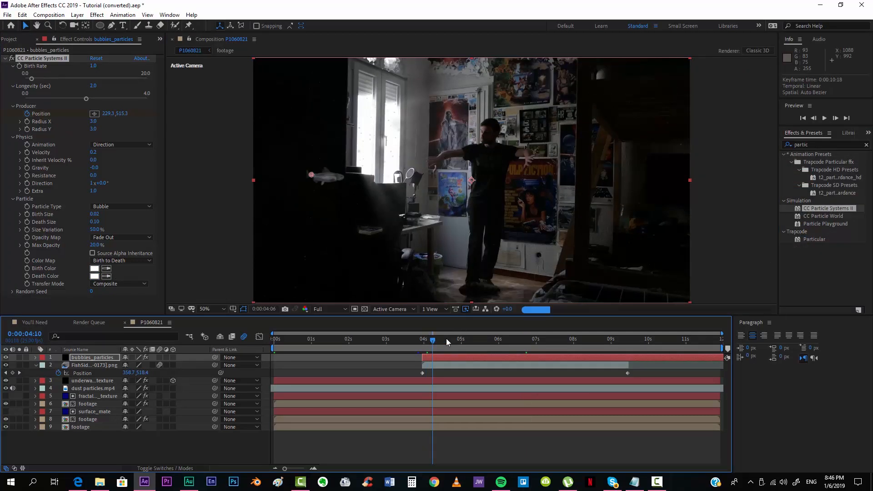
{"action": "left_click_drag", "start_coordinate": [447, 342], "coordinate": [531, 340]}
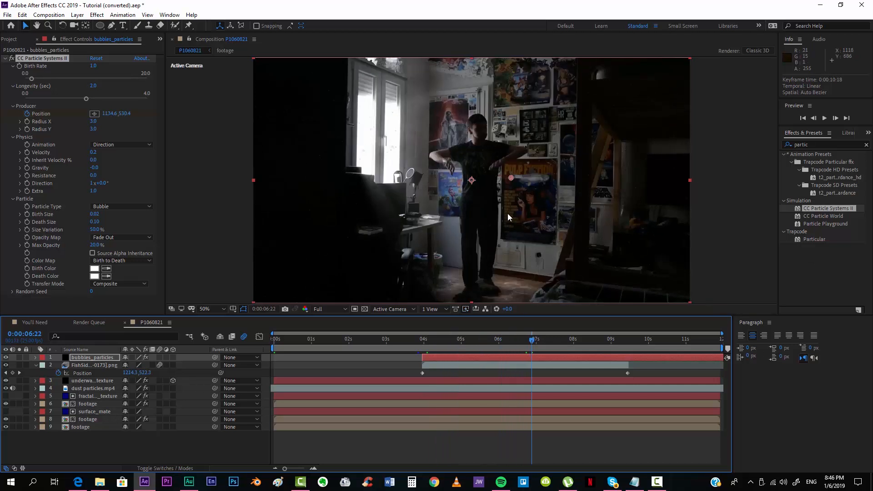
{"action": "key", "text": "period"}
{"action": "left_click", "coordinate": [578, 342]}
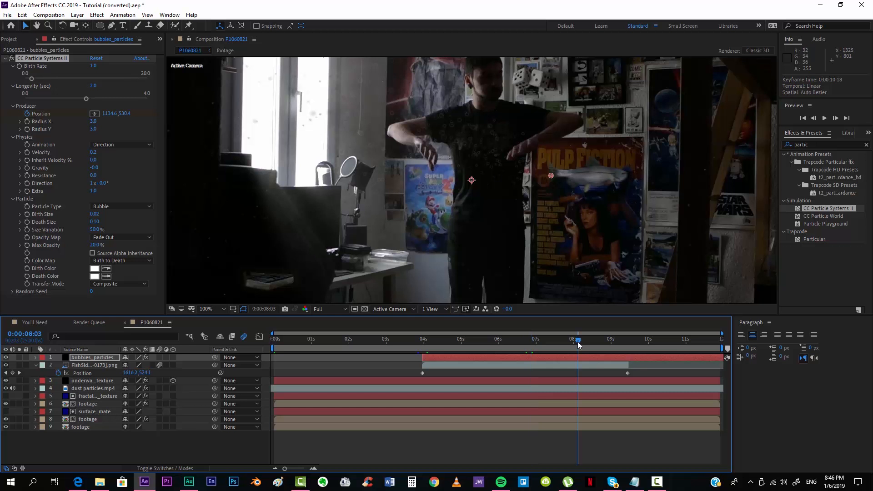
{"action": "left_click", "coordinate": [613, 342]}
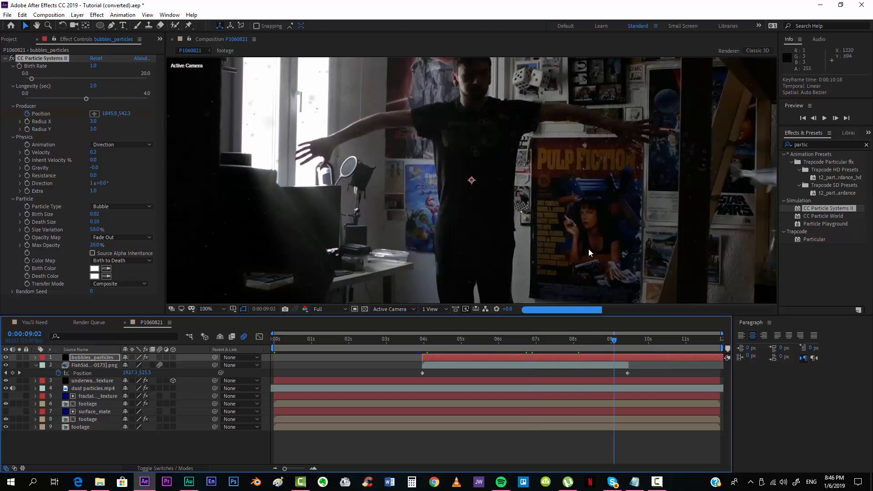
{"action": "key", "text": "comma"}
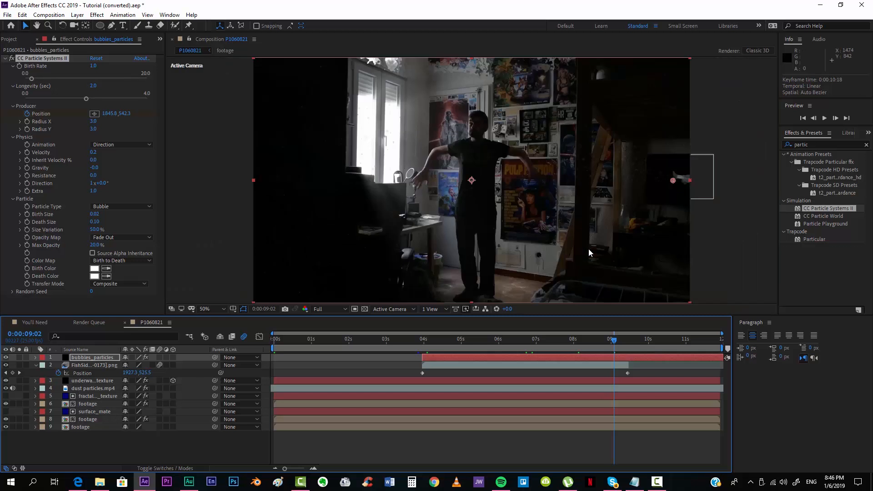
{"action": "left_click", "coordinate": [658, 342]}
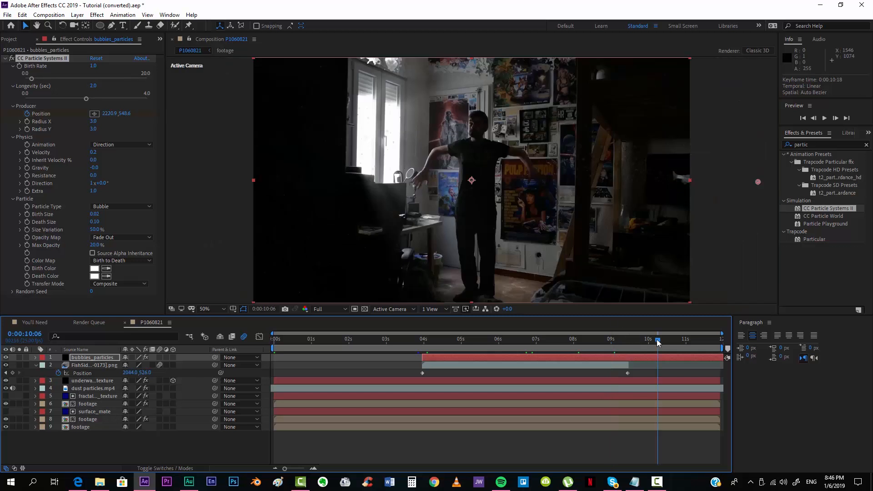
{"action": "left_click", "coordinate": [685, 342]}
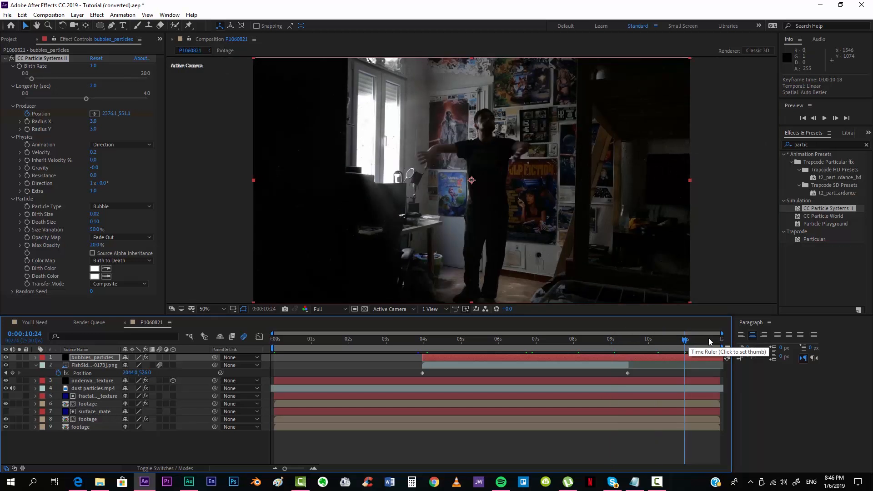
{"action": "left_click", "coordinate": [708, 342]}
{"action": "left_click", "coordinate": [718, 342]}
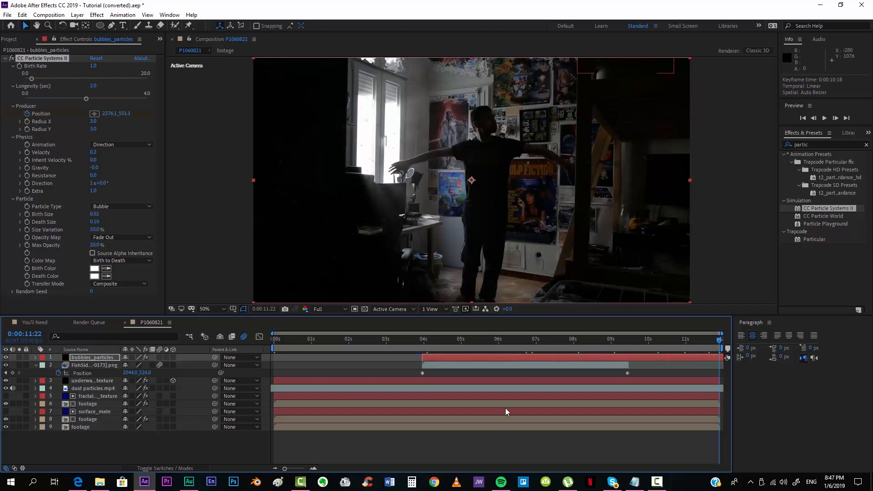
At 0:00:04:03, duplicate the unmasked bottom footage layer and move the copy to the top of the layer stack
{"action": "left_click", "coordinate": [428, 345]}
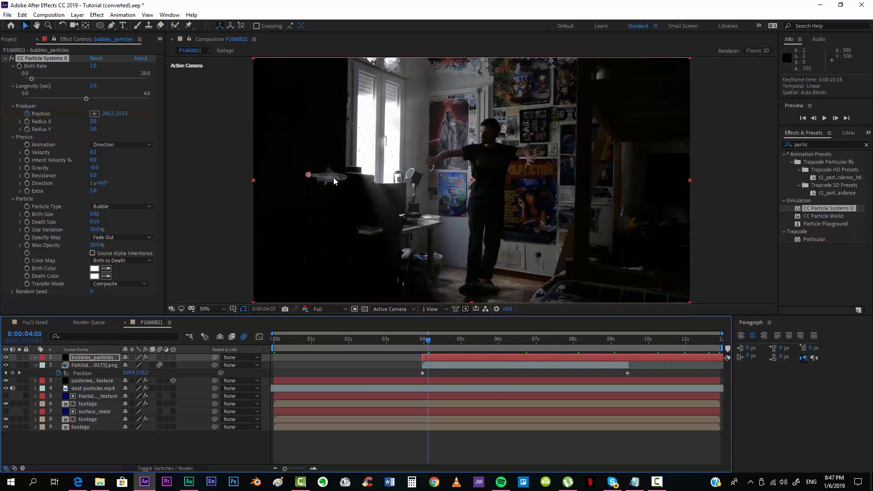
{"action": "left_click", "coordinate": [78, 428]}
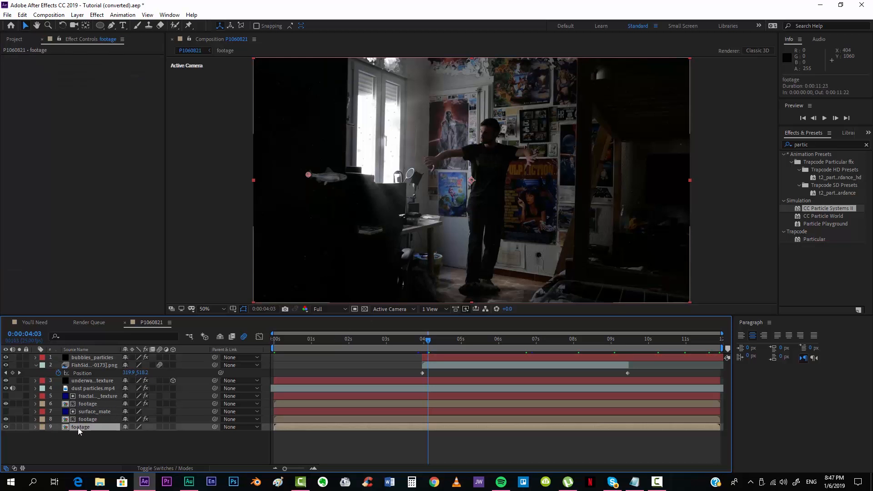
{"action": "key", "text": "ctrl+d"}
{"action": "left_click_drag", "start_coordinate": [83, 427], "coordinate": [94, 354]}
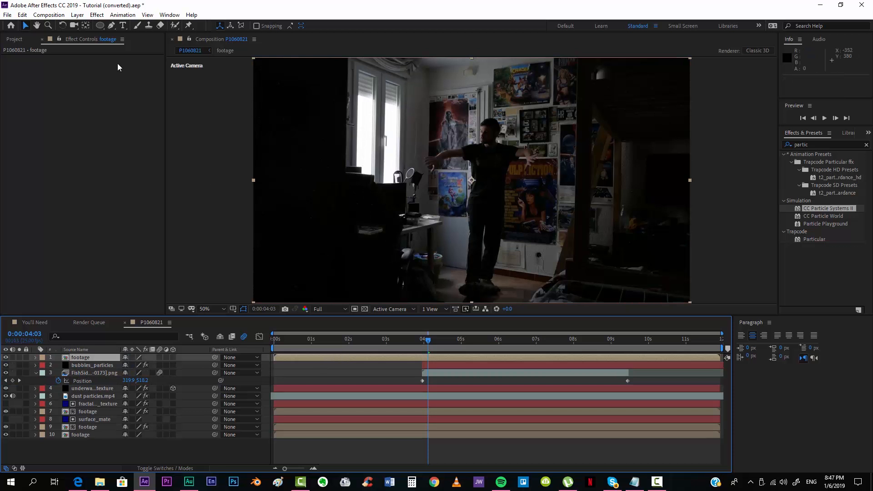
Start a Pen mask on the top footage layer, tracing the dark vertical edge beside the window from above the frame down to desk level
{"action": "left_click", "coordinate": [111, 26]}
{"action": "key", "text": "period"}
{"action": "key", "text": "period"}
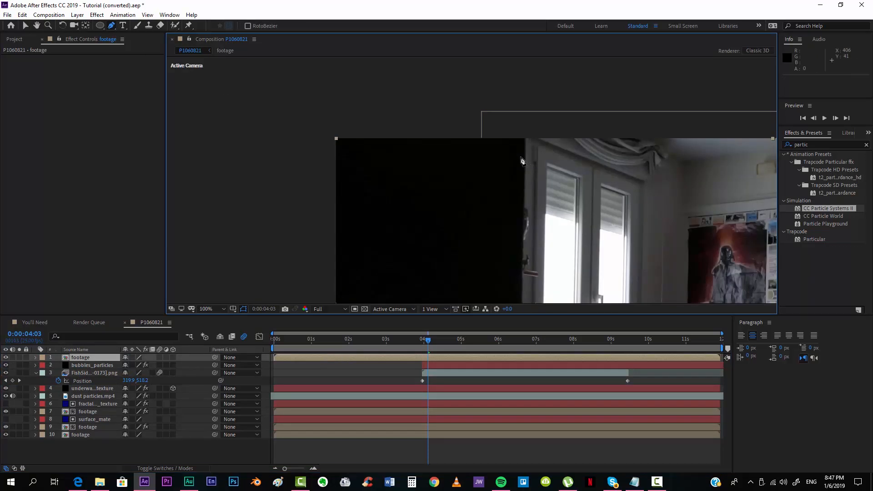
{"action": "left_click", "coordinate": [527, 124]}
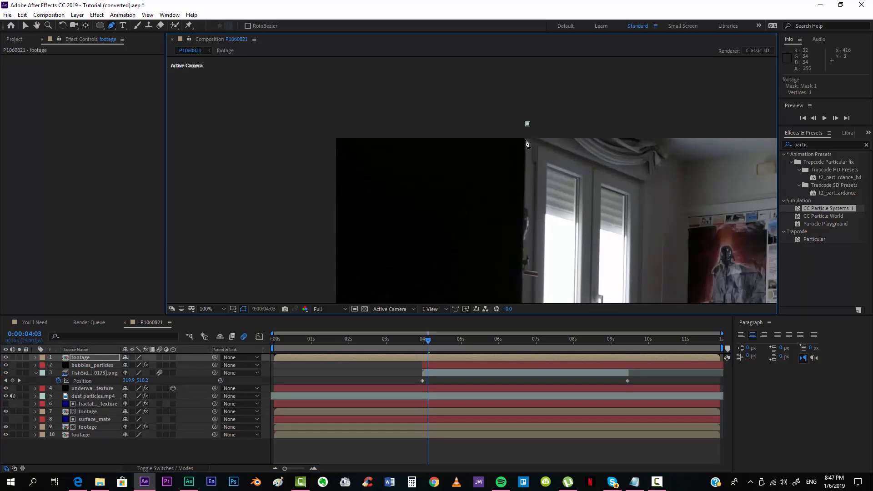
{"action": "left_click", "coordinate": [526, 185]}
{"action": "key", "text": "period"}
{"action": "left_click_drag", "start_coordinate": [463, 237], "coordinate": [471, 82]}
{"action": "left_click", "coordinate": [479, 156]}
{"action": "key", "text": "comma"}
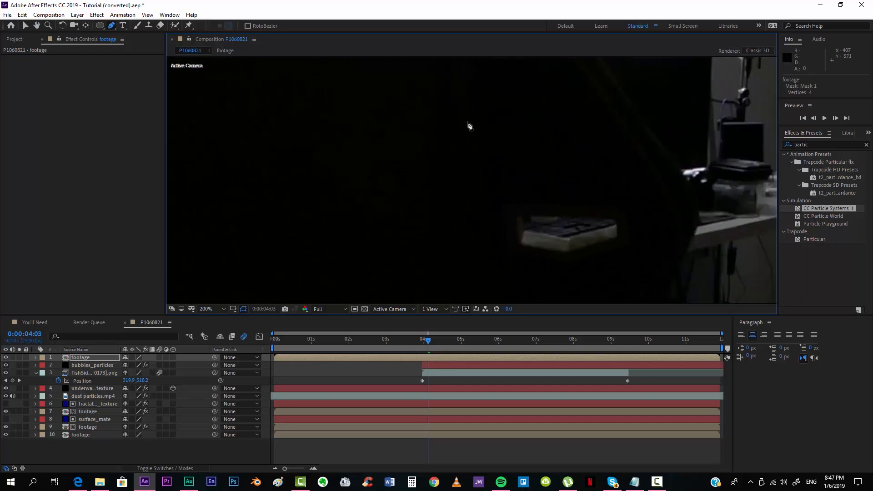
{"action": "left_click", "coordinate": [468, 224]}
Extend the mask path across the floor below the man's feet to the base of the dark wooden pillar
{"action": "key", "text": "comma"}
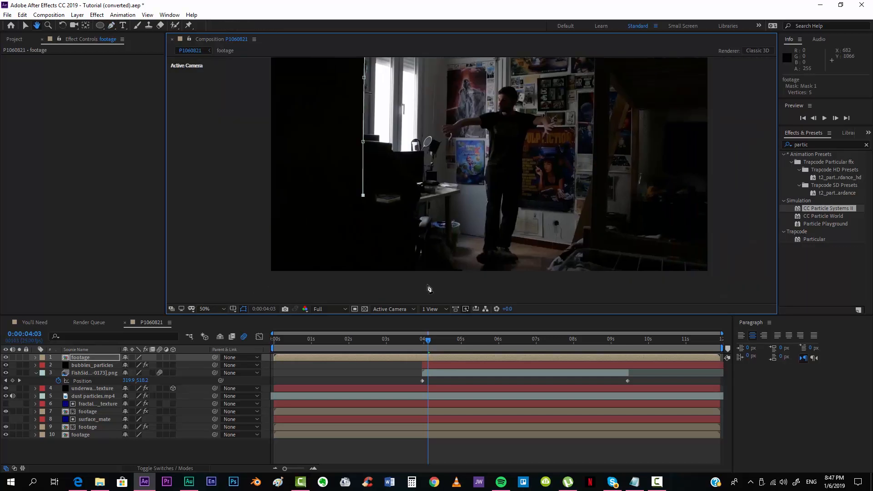
{"action": "left_click", "coordinate": [456, 261]}
{"action": "left_click", "coordinate": [592, 230]}
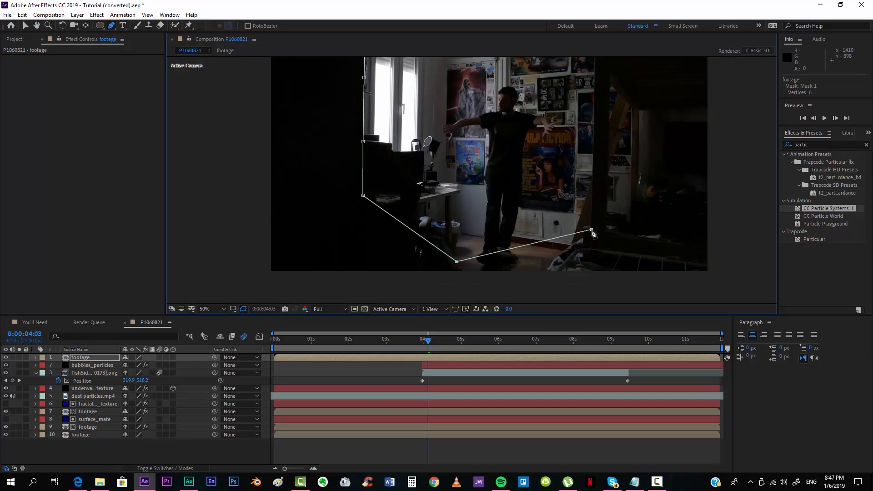
{"action": "left_click_drag", "start_coordinate": [592, 229], "coordinate": [540, 234]}
{"action": "scroll", "coordinate": [502, 239], "scroll_direction": "up", "scroll_amount": 2}
{"action": "left_click_drag", "start_coordinate": [433, 59], "coordinate": [482, 245]}
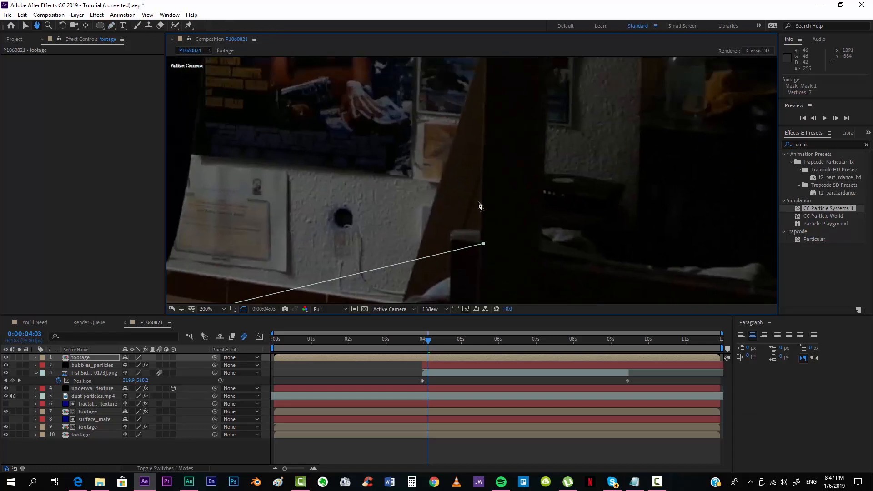
Trace the mask up the pillar's edge nearest the posters to the upper part of the frame
{"action": "left_click", "coordinate": [483, 169]}
{"action": "left_click_drag", "start_coordinate": [498, 75], "coordinate": [497, 261]}
{"action": "left_click_drag", "start_coordinate": [495, 104], "coordinate": [471, 314]}
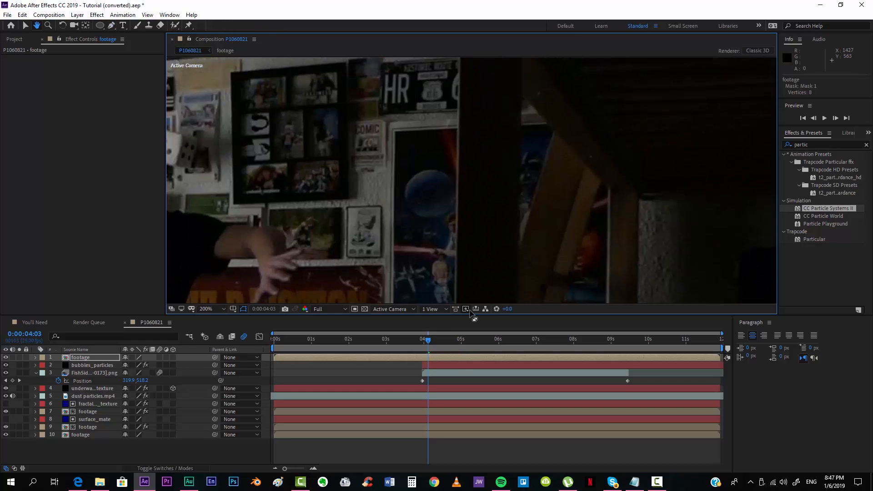
{"action": "left_click", "coordinate": [458, 169]}
{"action": "left_click_drag", "start_coordinate": [465, 134], "coordinate": [433, 196]}
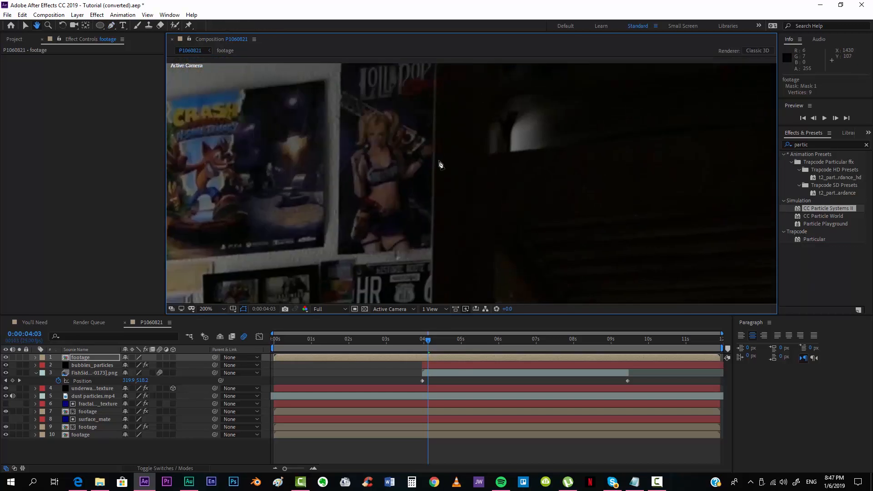
{"action": "left_click", "coordinate": [433, 161]}
Trace the mask down the wooden pillar's far edge, beside the wooden beams, to the lower part of the frame
{"action": "left_click", "coordinate": [490, 183]}
{"action": "left_click_drag", "start_coordinate": [495, 296], "coordinate": [472, 102]}
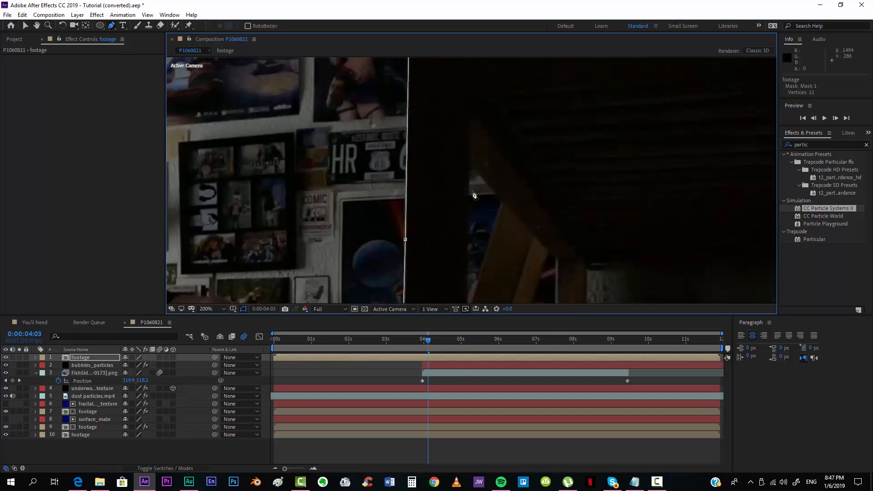
{"action": "left_click", "coordinate": [468, 188]}
{"action": "left_click_drag", "start_coordinate": [480, 291], "coordinate": [469, 201]}
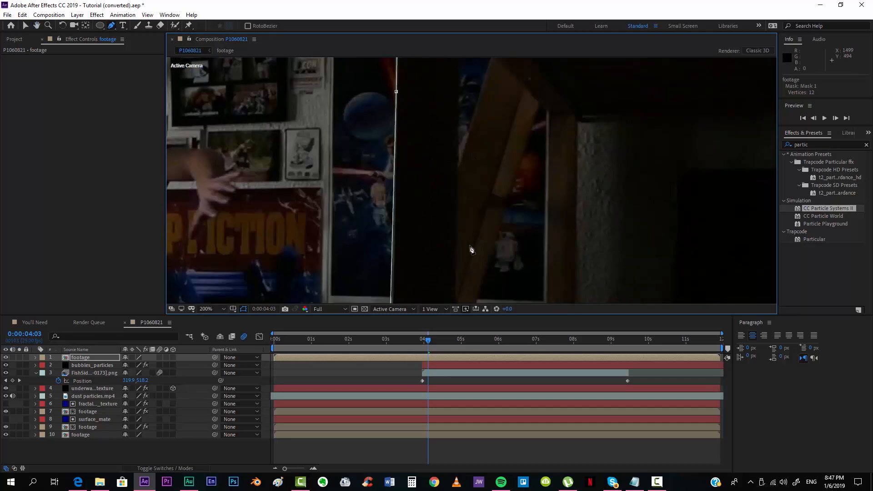
{"action": "left_click", "coordinate": [457, 284]}
{"action": "left_click_drag", "start_coordinate": [456, 284], "coordinate": [482, 108]}
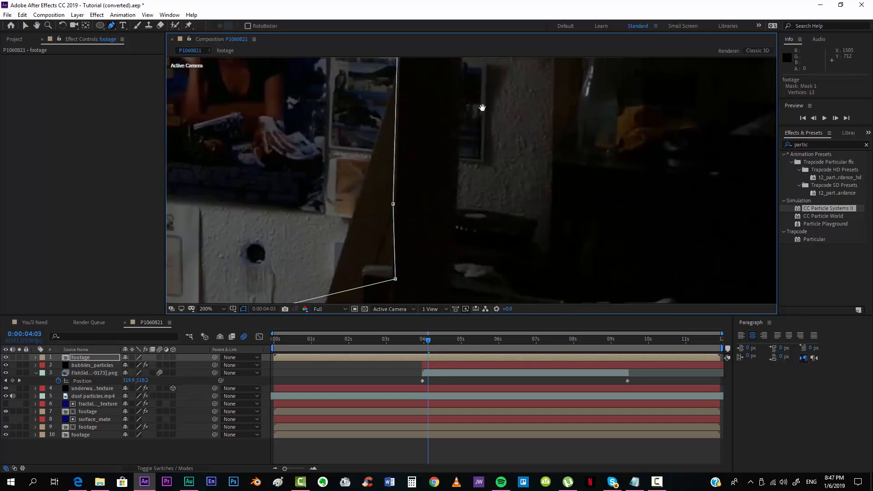
{"action": "left_click", "coordinate": [454, 283]}
Route the mask path outside the frame, below the room and around the dark wall side, and close it at the starting point above the window
{"action": "key", "text": "comma"}
{"action": "key", "text": "comma"}
{"action": "left_click", "coordinate": [466, 274]}
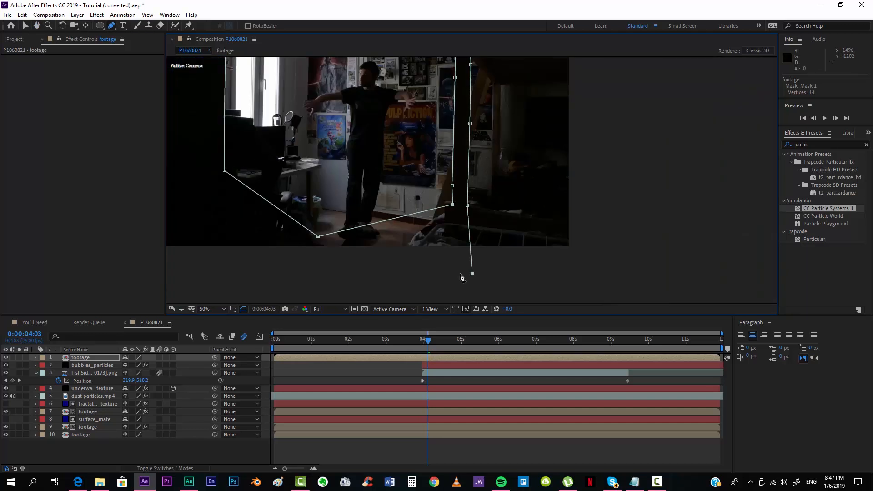
{"action": "left_click", "coordinate": [215, 265]}
{"action": "left_click_drag", "start_coordinate": [208, 202], "coordinate": [423, 124]}
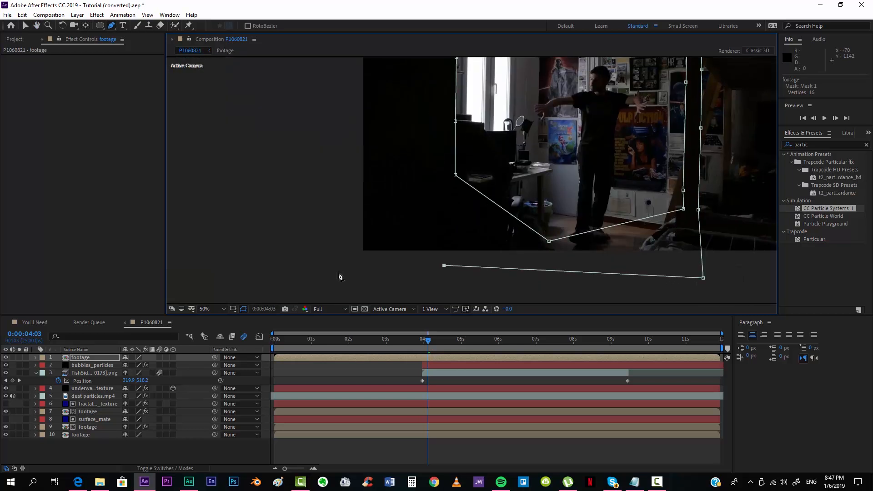
{"action": "left_click", "coordinate": [338, 273]}
{"action": "left_click_drag", "start_coordinate": [364, 240], "coordinate": [365, 378]}
{"action": "left_click", "coordinate": [342, 128]}
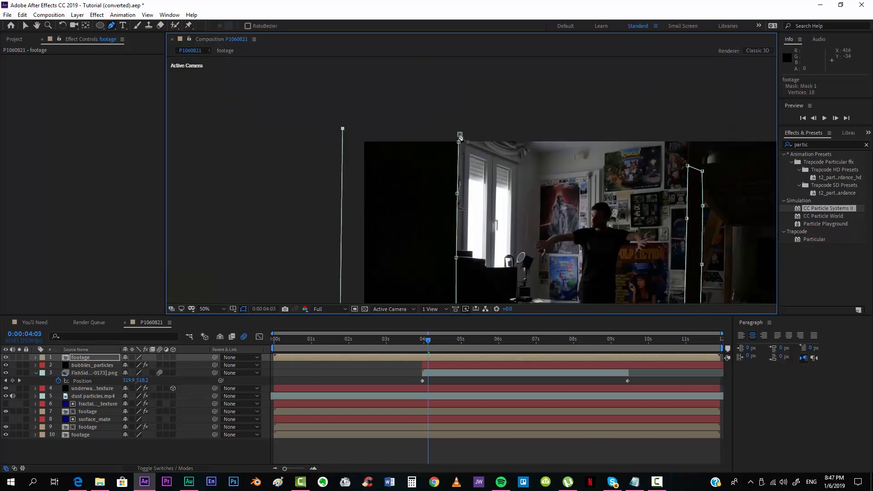
{"action": "left_click", "coordinate": [460, 135]}
At 0:00:07:15, set the Mask Feather of Mask 1 on the top footage layer to 5 pixels
{"action": "left_click_drag", "start_coordinate": [492, 192], "coordinate": [345, 110]}
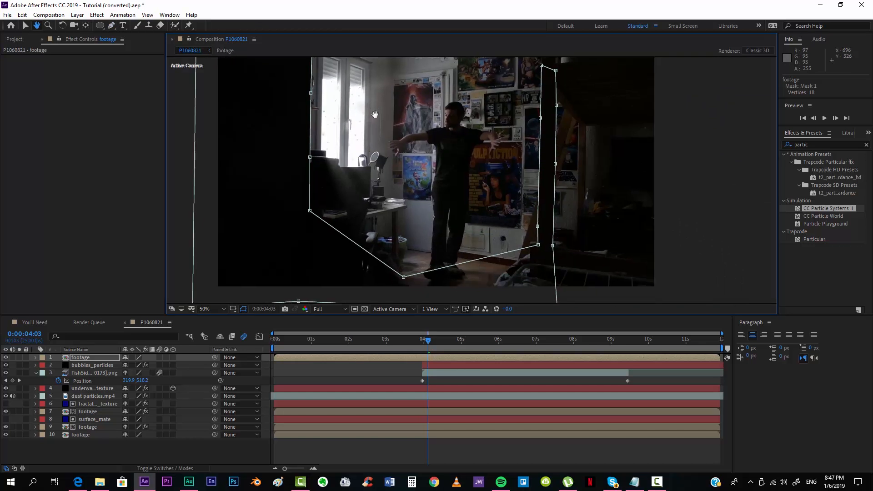
{"action": "key", "text": "g"}
{"action": "left_click_drag", "start_coordinate": [437, 339], "coordinate": [559, 346]}
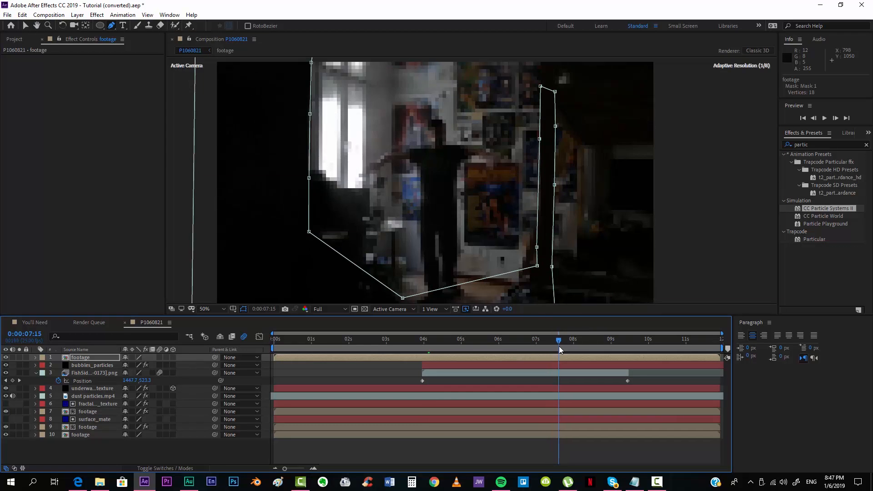
{"action": "scroll", "coordinate": [544, 278], "scroll_direction": "up", "scroll_amount": 4}
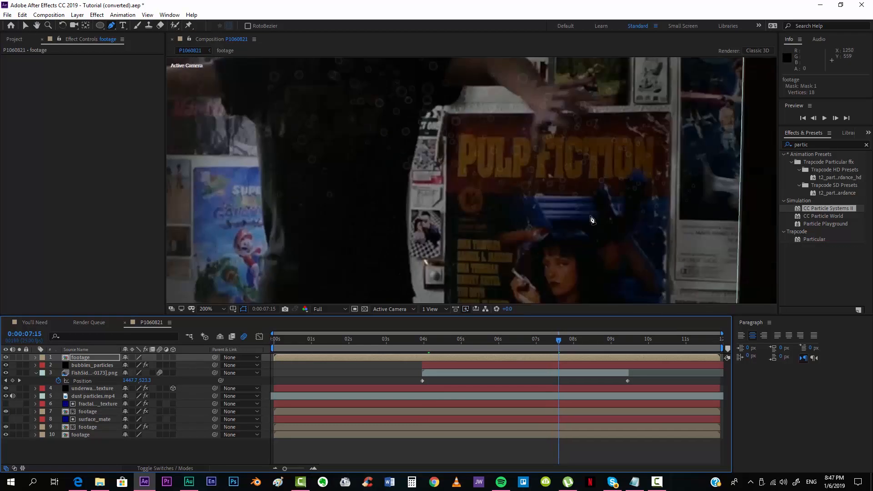
{"action": "left_click_drag", "start_coordinate": [615, 218], "coordinate": [425, 202]}
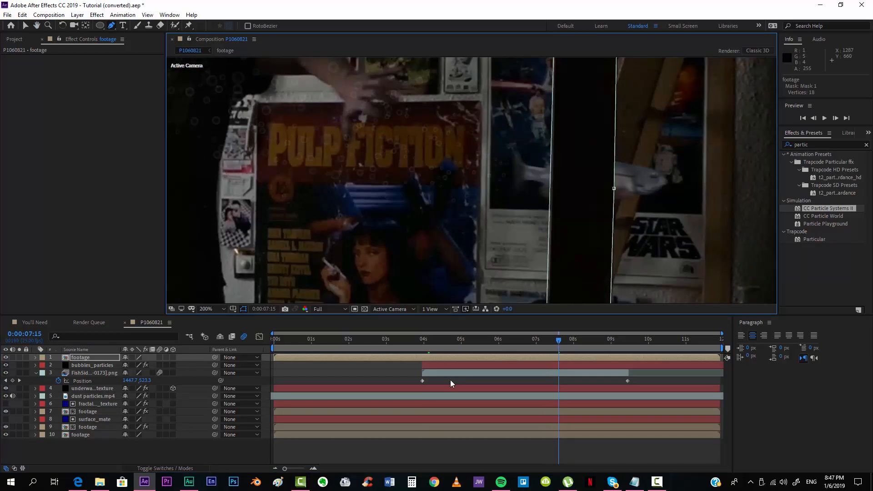
{"action": "key", "text": "f"}
{"action": "left_click", "coordinate": [143, 373]}
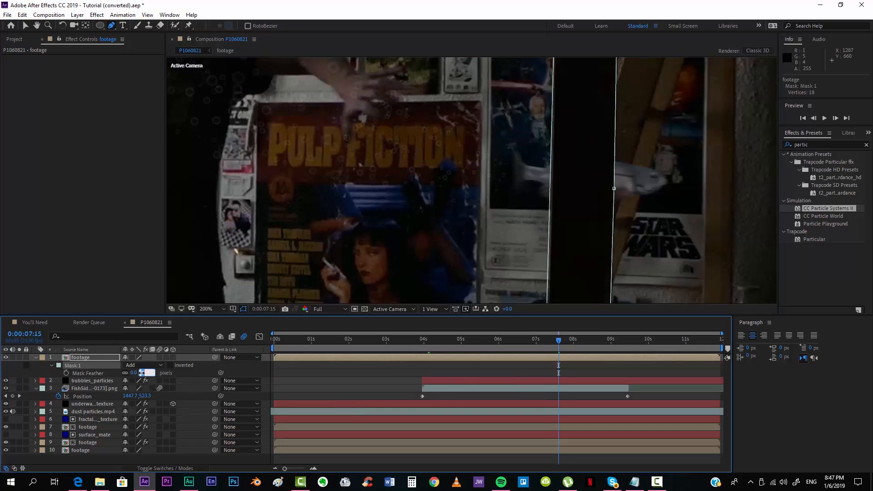
{"action": "type", "text": "10"}
{"action": "key", "text": "Return"}
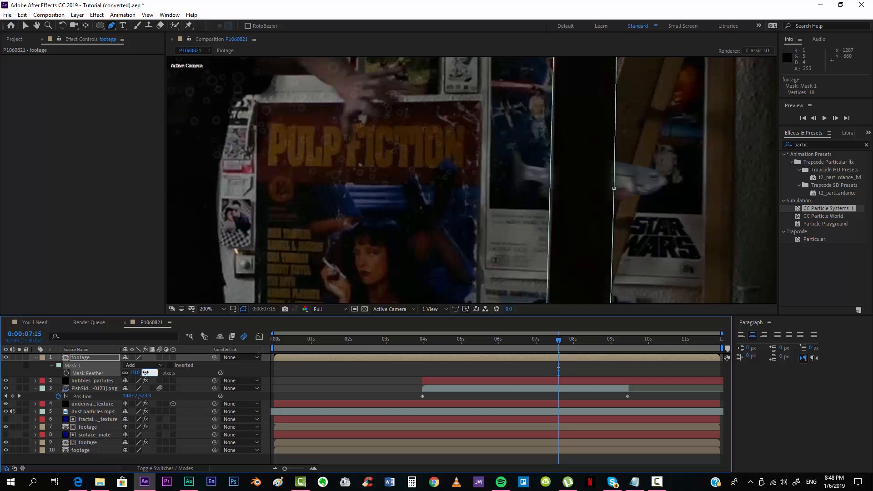
{"action": "key", "text": "Return"}
{"action": "left_click", "coordinate": [385, 395]}
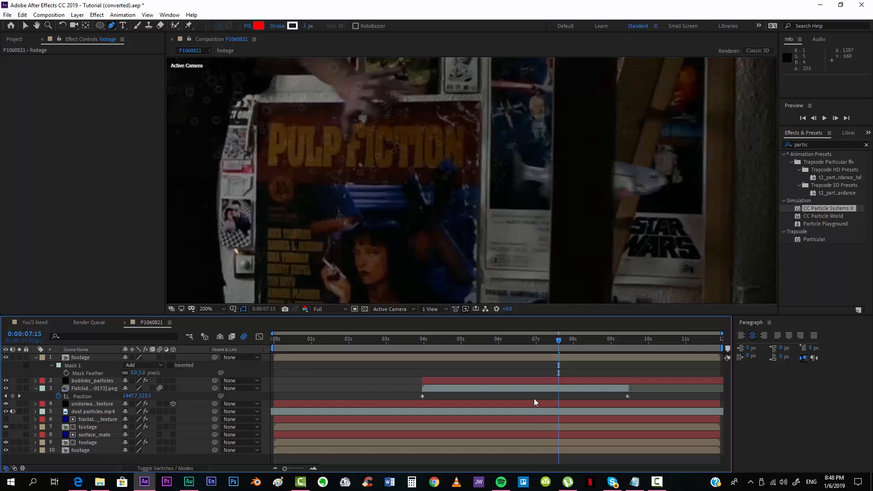
Review the fish's passage and brightness across the whole frame at several times between 0:00:04:01 and 0:00:09:12
{"action": "left_click_drag", "start_coordinate": [579, 341], "coordinate": [627, 343]}
{"action": "scroll", "coordinate": [350, 181], "scroll_direction": "down", "scroll_amount": 5}
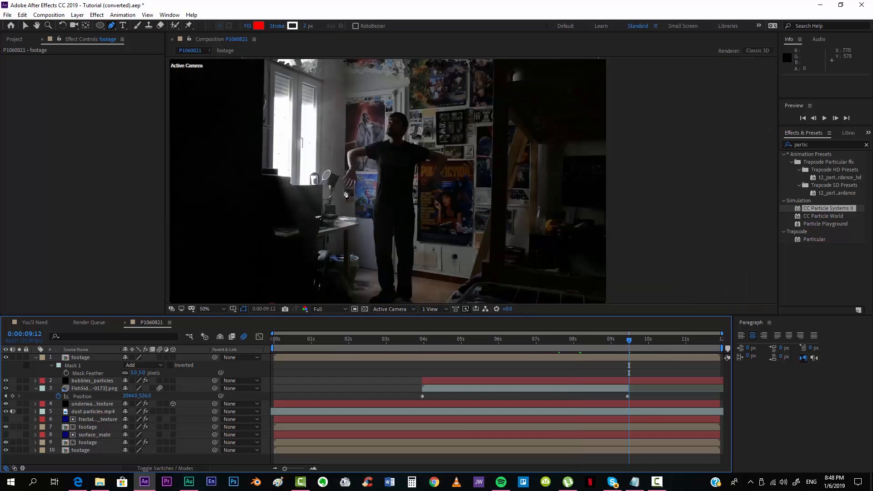
{"action": "left_click_drag", "start_coordinate": [354, 181], "coordinate": [367, 194]}
{"action": "scroll", "coordinate": [363, 192], "scroll_direction": "up", "scroll_amount": 1}
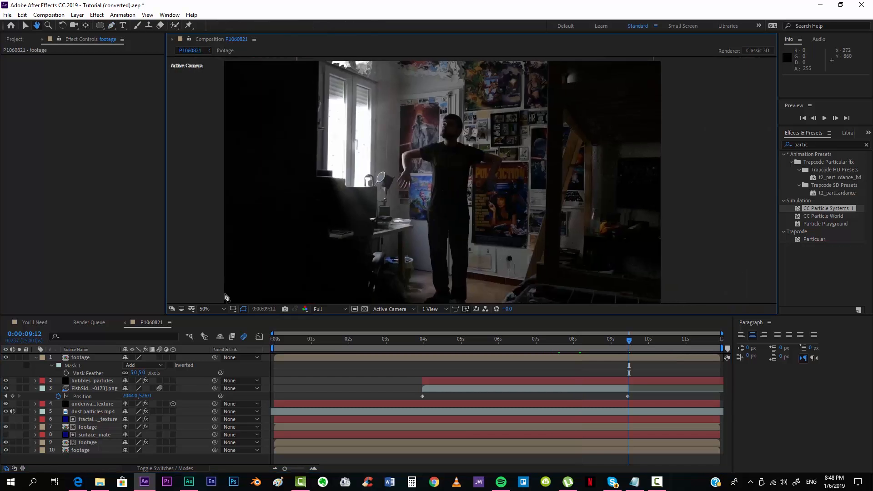
{"action": "left_click", "coordinate": [211, 309]}
{"action": "left_click", "coordinate": [220, 154]}
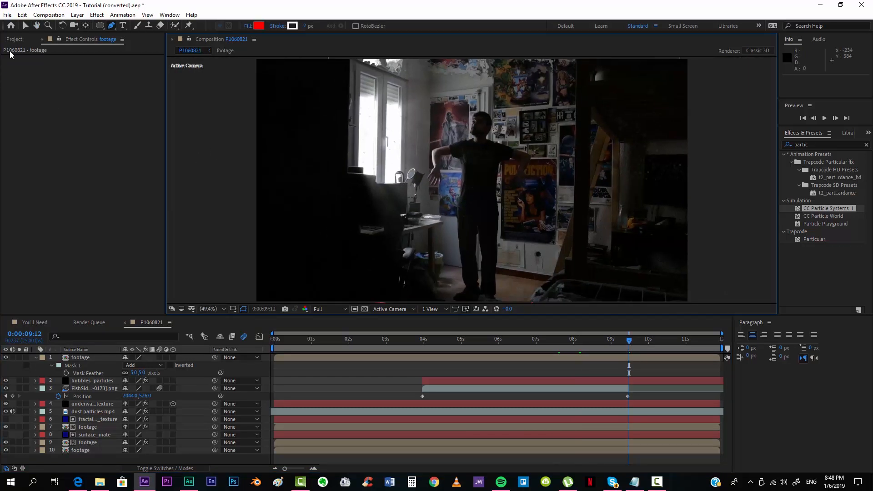
{"action": "left_click", "coordinate": [15, 39]}
{"action": "left_click", "coordinate": [425, 340]}
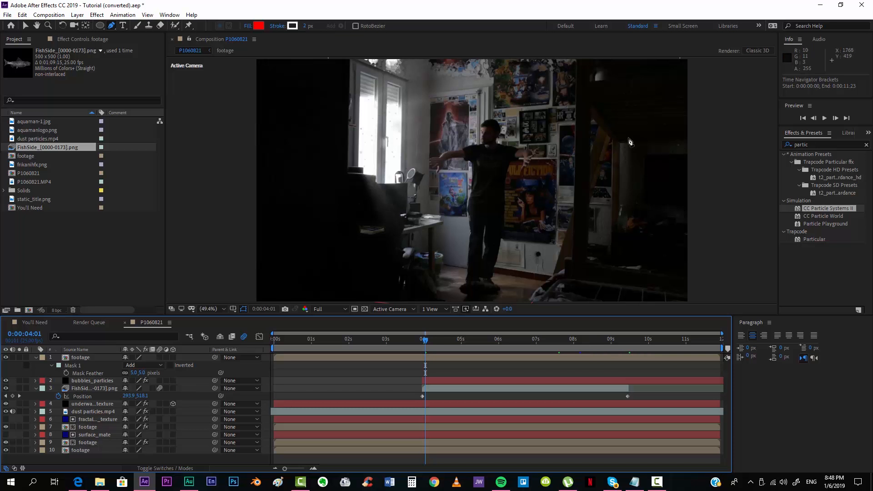
{"action": "left_click", "coordinate": [595, 340]}
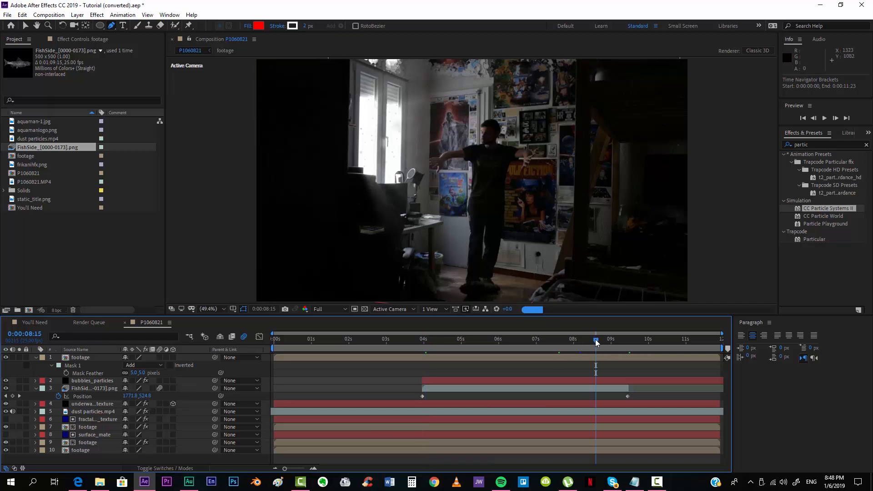
{"action": "left_click", "coordinate": [423, 342]}
{"action": "left_click_drag", "start_coordinate": [434, 341], "coordinate": [465, 340]}
Search the effects for Levels and apply it to the fish layer at 0:00:06:00
{"action": "left_click", "coordinate": [806, 141]}
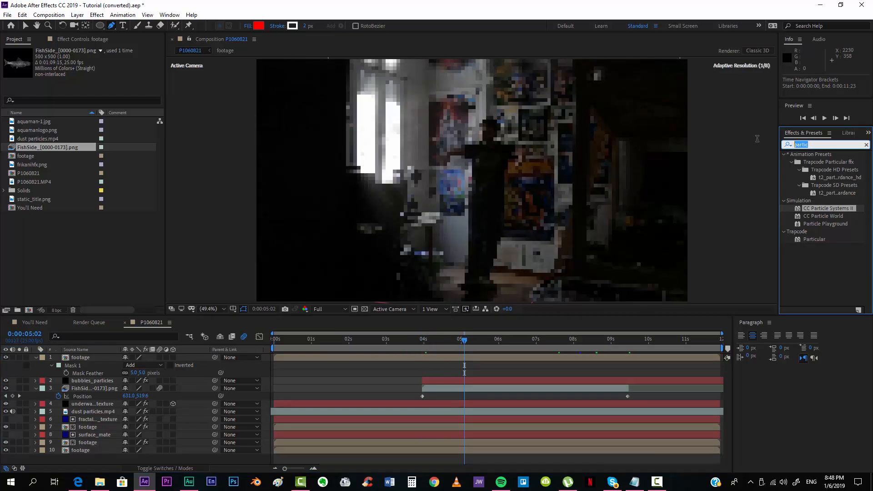
{"action": "type", "text": "leve"}
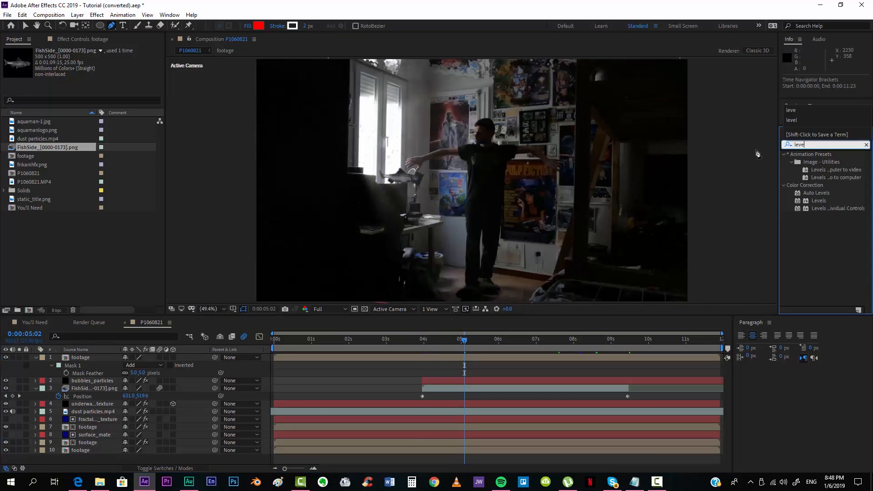
{"action": "left_click", "coordinate": [499, 341]}
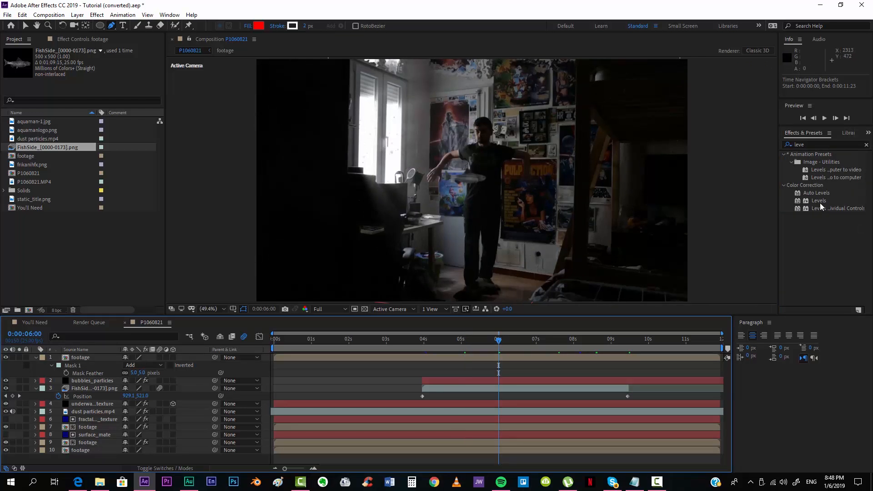
{"action": "left_click_drag", "start_coordinate": [819, 201], "coordinate": [515, 394]}
{"action": "key", "text": "v"}
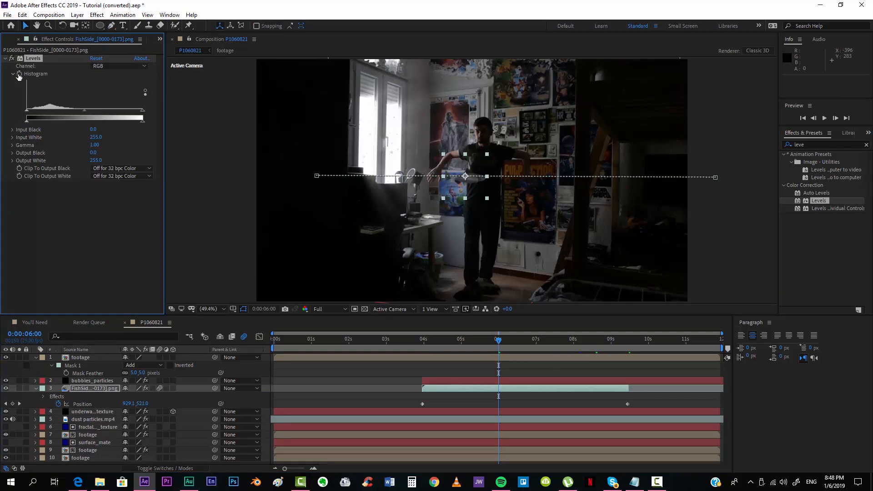
Keyframe the fish's Levels histogram from 0:00:06:00 and raise Input White to 594.1 at 0:00:09:00
{"action": "mouse_move", "coordinate": [612, 345]}
{"action": "left_mouse_down"}
{"action": "mouse_move", "coordinate": [622, 344]}
{"action": "mouse_move", "coordinate": [613, 345]}
{"action": "left_mouse_up"}
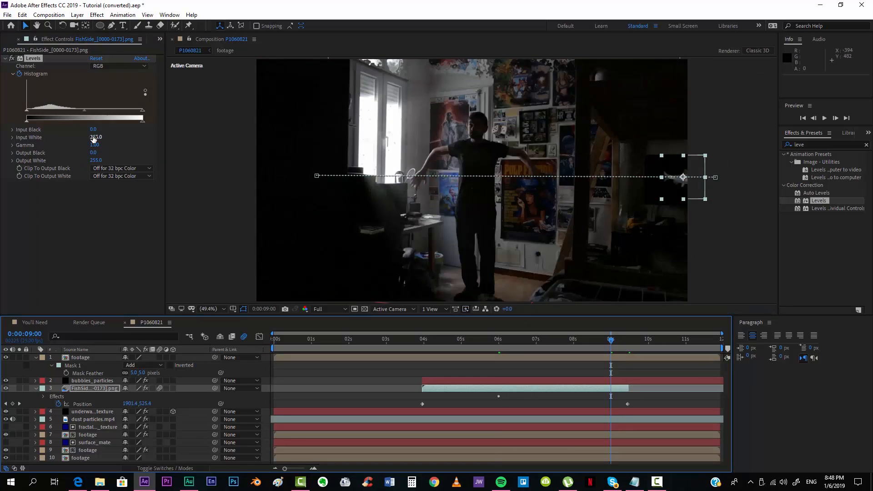
{"action": "left_click_drag", "start_coordinate": [94, 138], "coordinate": [143, 134]}
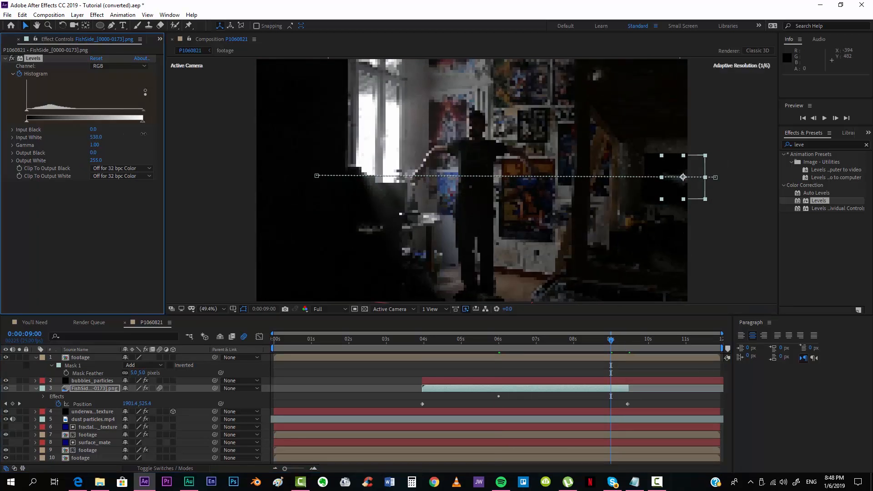
{"action": "left_click", "coordinate": [561, 366]}
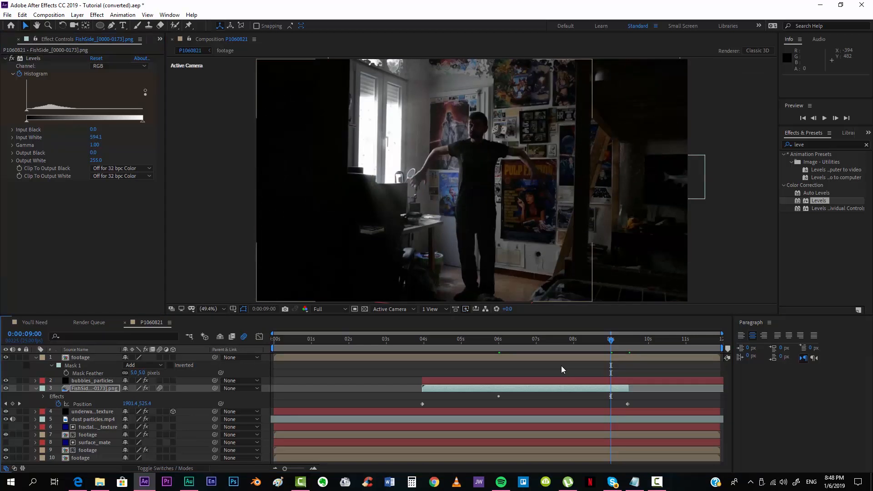
Check the fish's fade at 0:00:07:00, 0:00:07:19 and 0:00:08:19, and collapse the top footage and fish layers' properties
{"action": "left_click", "coordinate": [536, 340]}
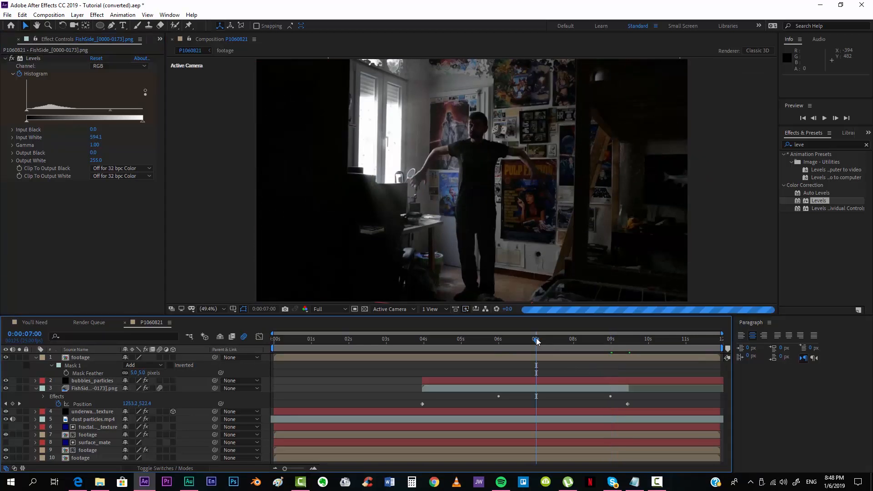
{"action": "left_click", "coordinate": [564, 340]}
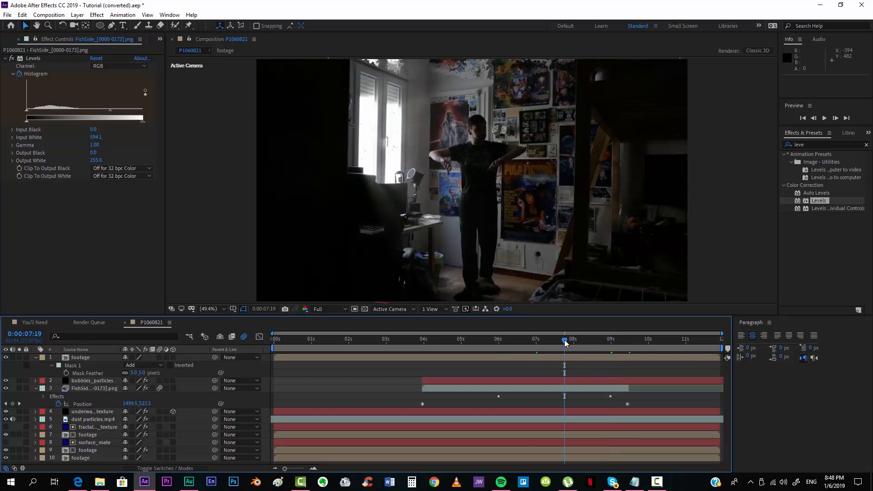
{"action": "left_click", "coordinate": [601, 340]}
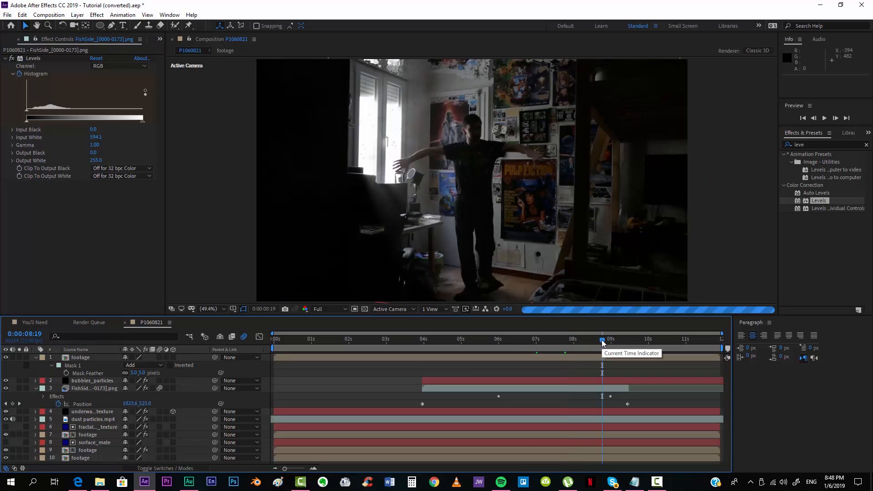
{"action": "left_click", "coordinate": [36, 358]}
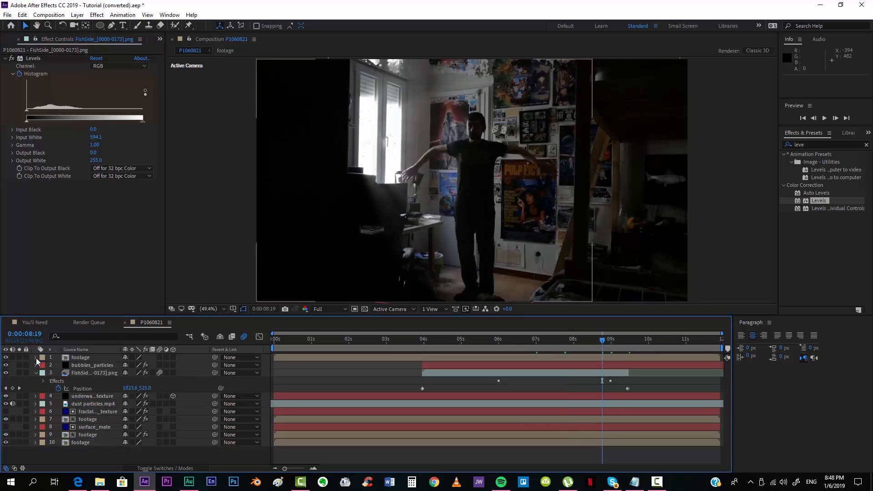
{"action": "left_click", "coordinate": [35, 374]}
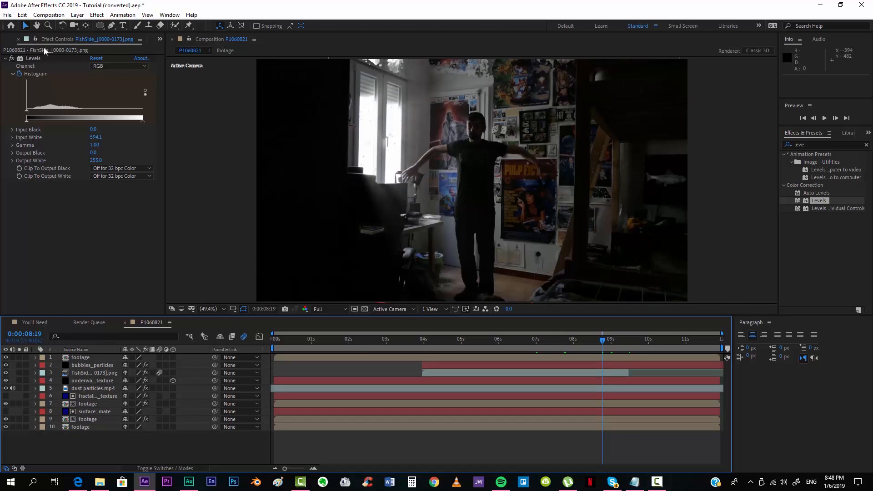
Import the Plant01 PNG sequence from the Plants > Slow > Plant01 folder and place it as the composition's top layer
{"action": "left_click", "coordinate": [161, 41]}
{"action": "left_click", "coordinate": [175, 50]}
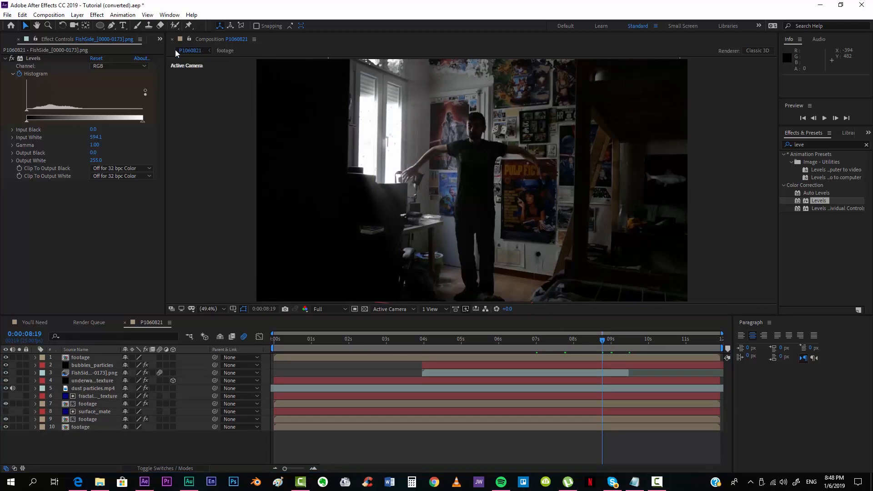
{"action": "left_click", "coordinate": [83, 281]}
{"action": "double_click", "coordinate": [83, 280]}
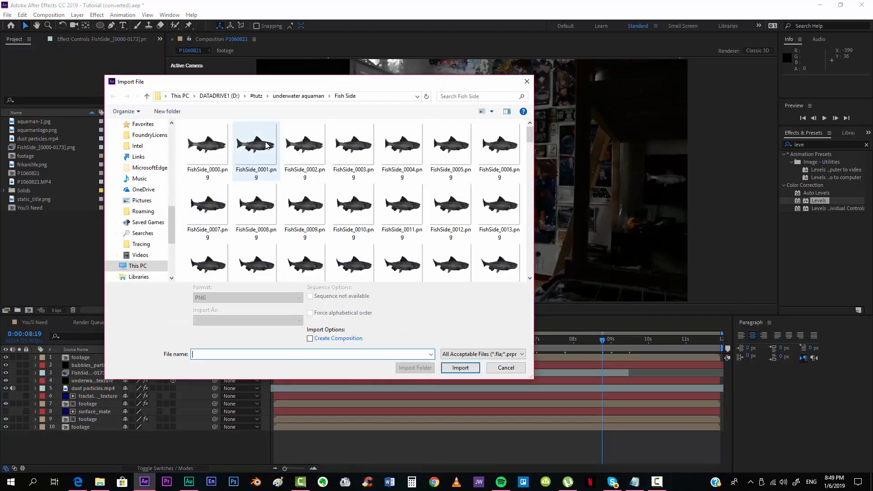
{"action": "left_click", "coordinate": [299, 96]}
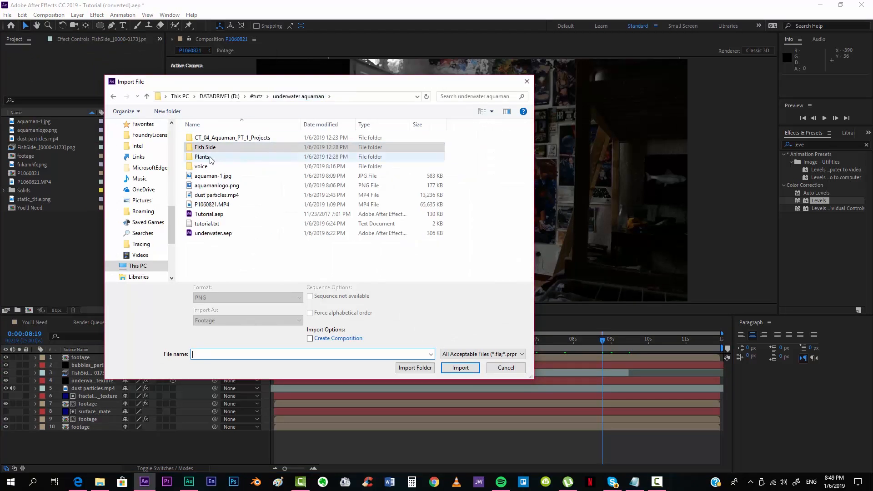
{"action": "double_click", "coordinate": [210, 157]}
{"action": "double_click", "coordinate": [202, 147]}
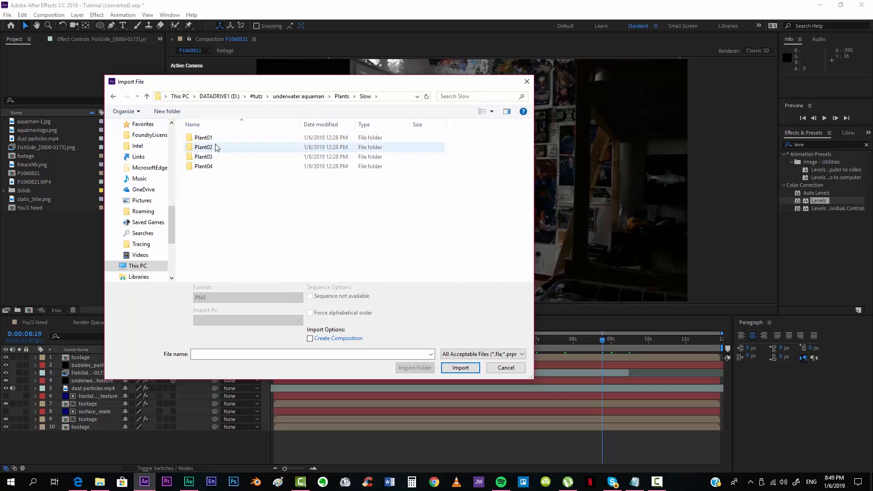
{"action": "left_click", "coordinate": [208, 140]}
{"action": "double_click", "coordinate": [208, 141]}
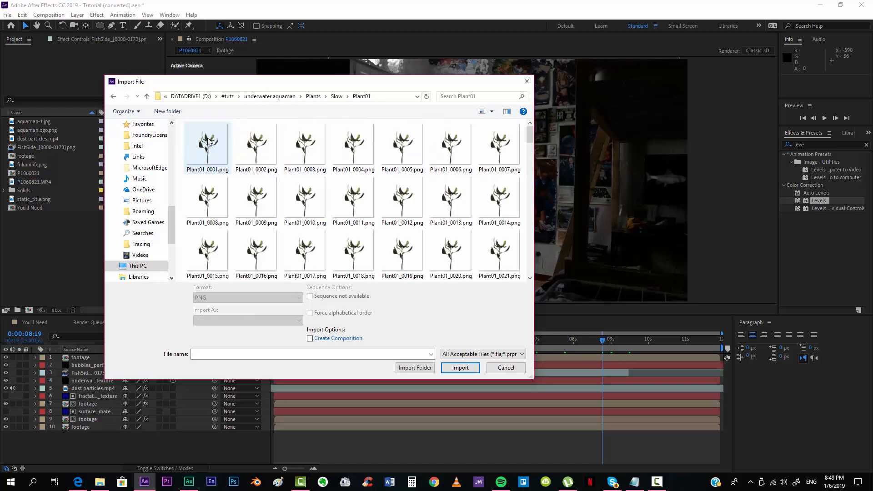
{"action": "left_click", "coordinate": [208, 151]}
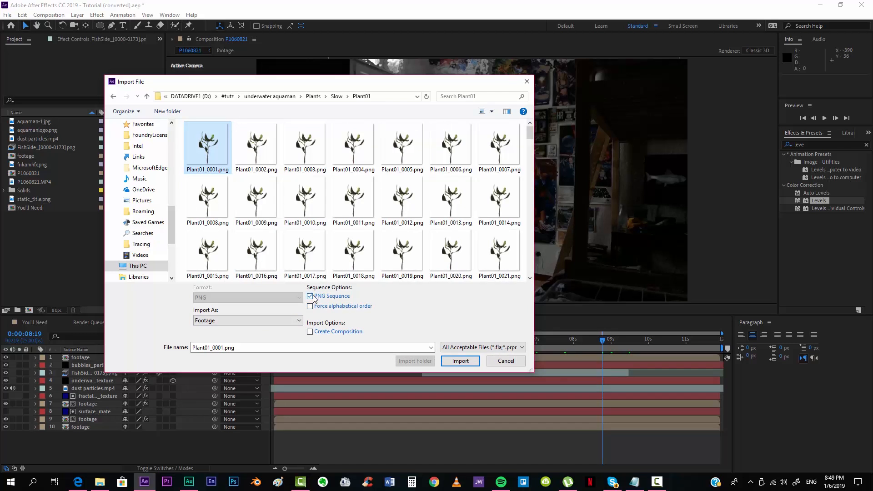
{"action": "left_click", "coordinate": [459, 362]}
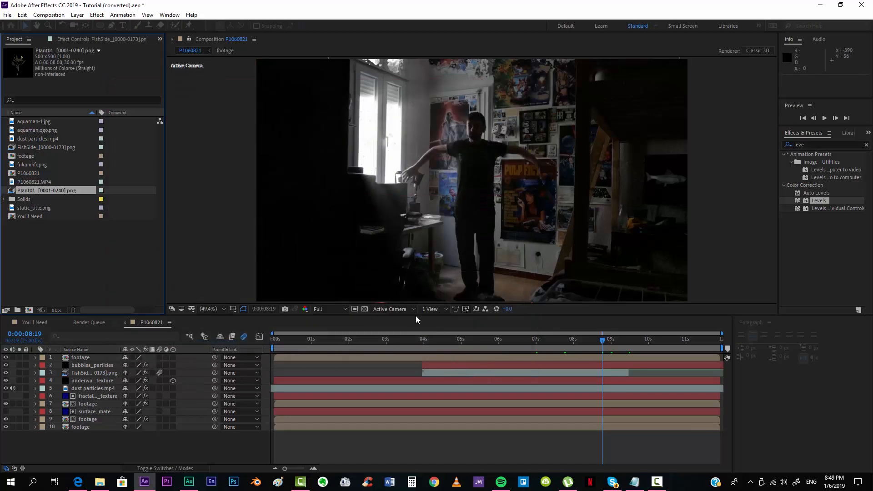
{"action": "left_click_drag", "start_coordinate": [29, 190], "coordinate": [57, 357]}
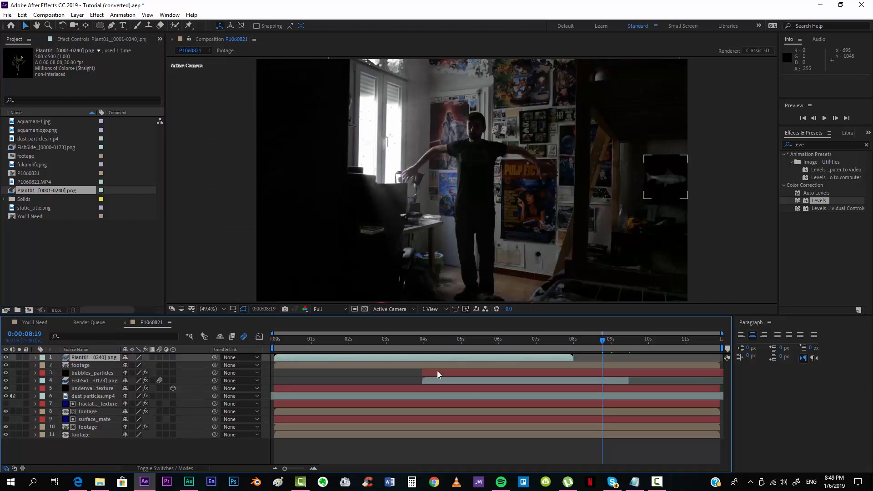
Interpret the Plant01 footage at 25 frames per second and loop it 10 times
{"action": "right_click", "coordinate": [66, 190]}
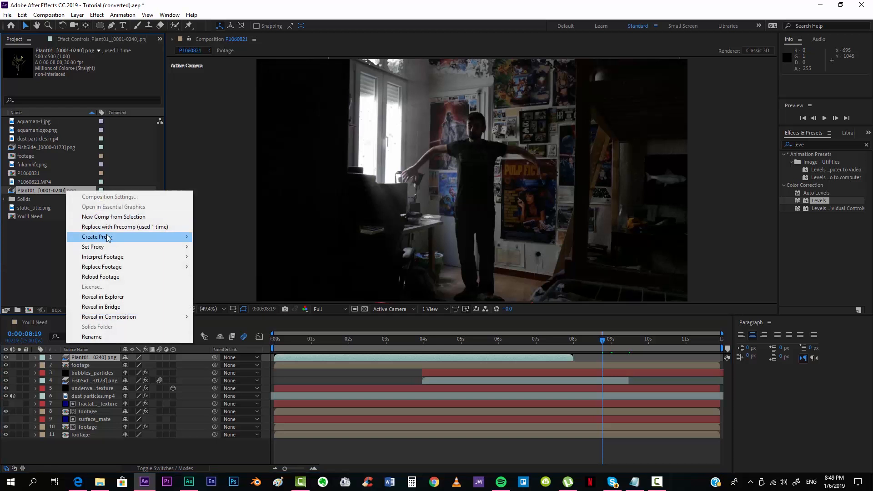
{"action": "mouse_move", "coordinate": [125, 257]}
{"action": "left_click", "coordinate": [221, 257]}
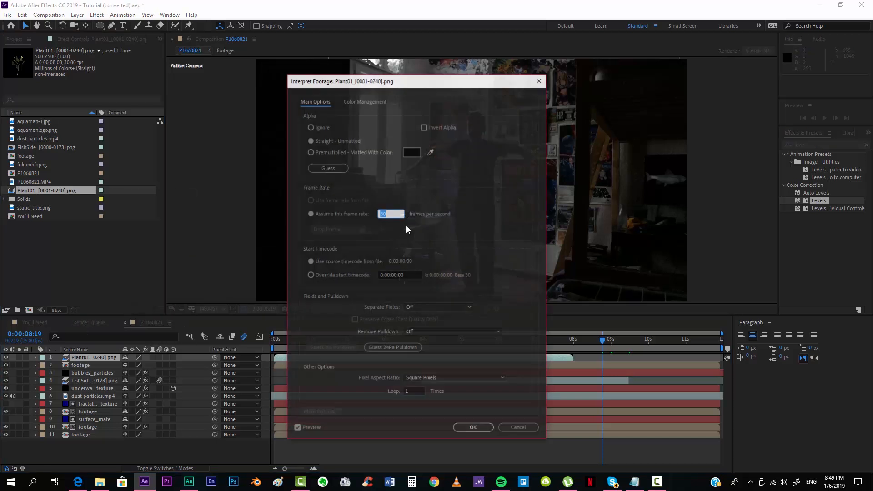
{"action": "type", "text": "25"}
{"action": "left_click", "coordinate": [418, 394]}
{"action": "type", "text": "10"}
{"action": "key", "text": "Return"}
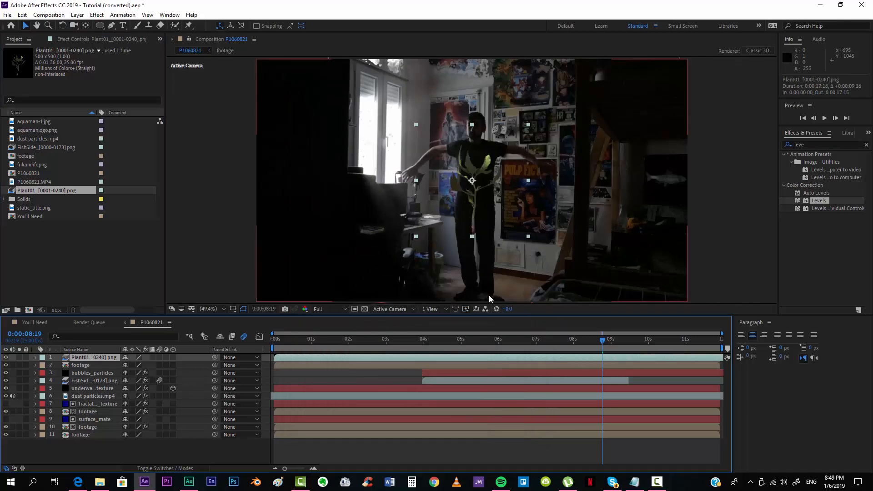
Position the Plant02 layer beside the wooden beam on the room's right side and select it in the layer stack
{"action": "left_click_drag", "start_coordinate": [461, 248], "coordinate": [451, 233]}
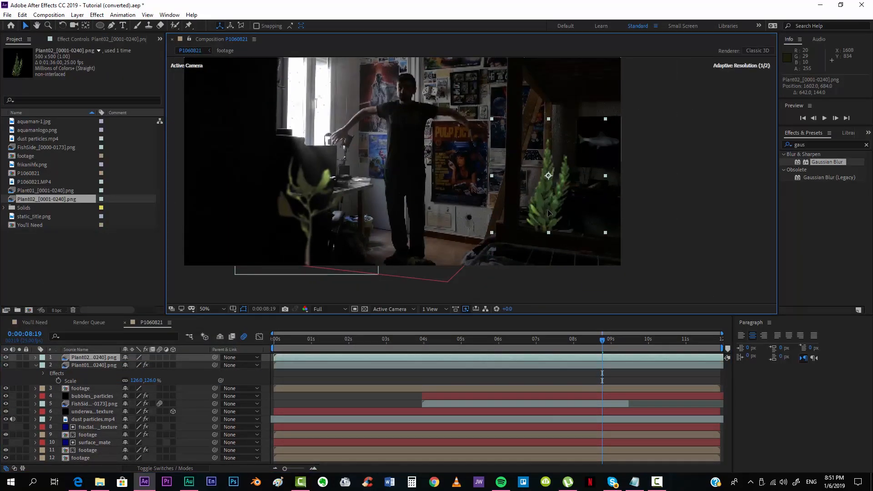
{"action": "scroll", "coordinate": [490, 207], "scroll_direction": "up", "scroll_amount": 6}
{"action": "scroll", "coordinate": [321, 162], "scroll_direction": "down", "scroll_amount": 6}
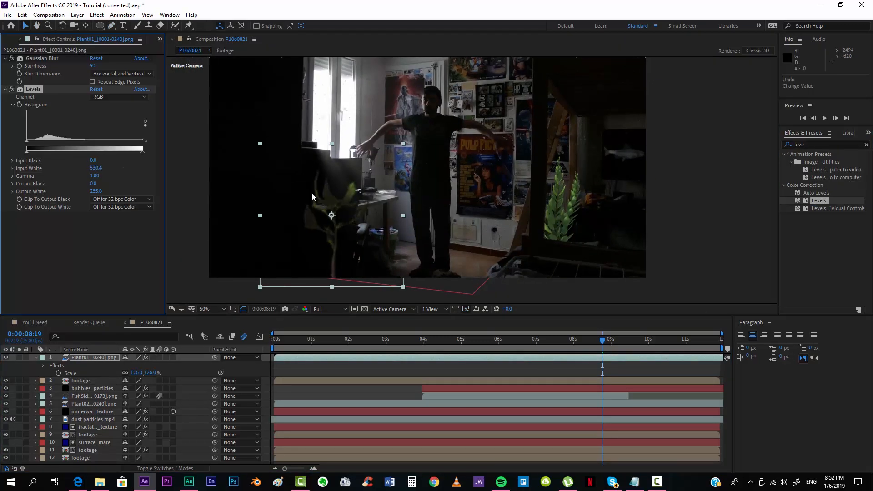
{"action": "left_click", "coordinate": [93, 404]}
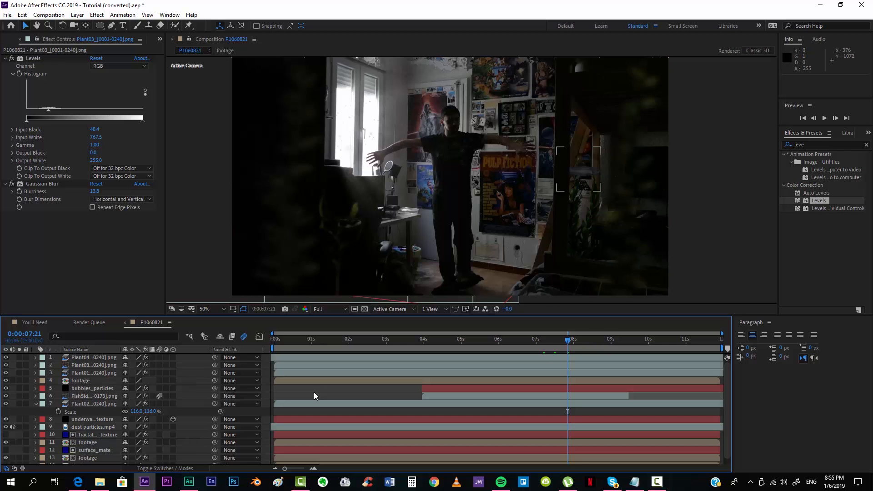
Create an adjustment layer on top and apply a Gaussian Blur with Blurriness 37.1 to it
{"action": "left_click", "coordinate": [78, 14]}
{"action": "mouse_move", "coordinate": [83, 27]}
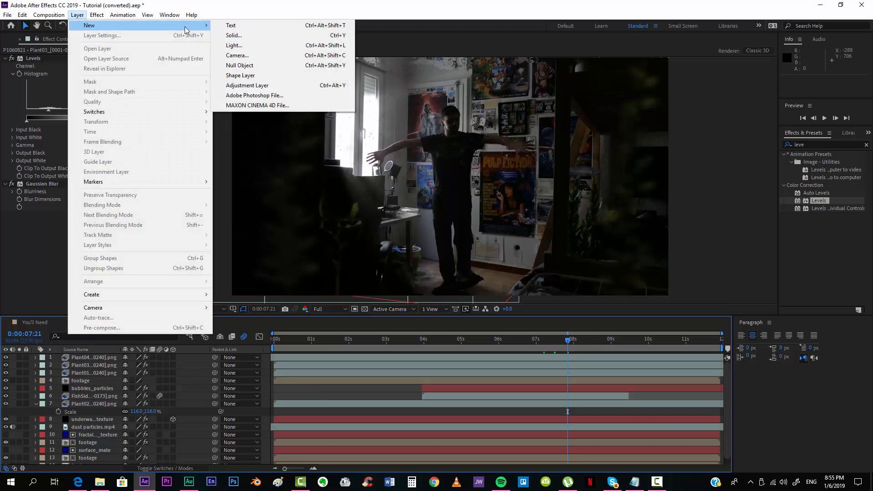
{"action": "left_click", "coordinate": [276, 87]}
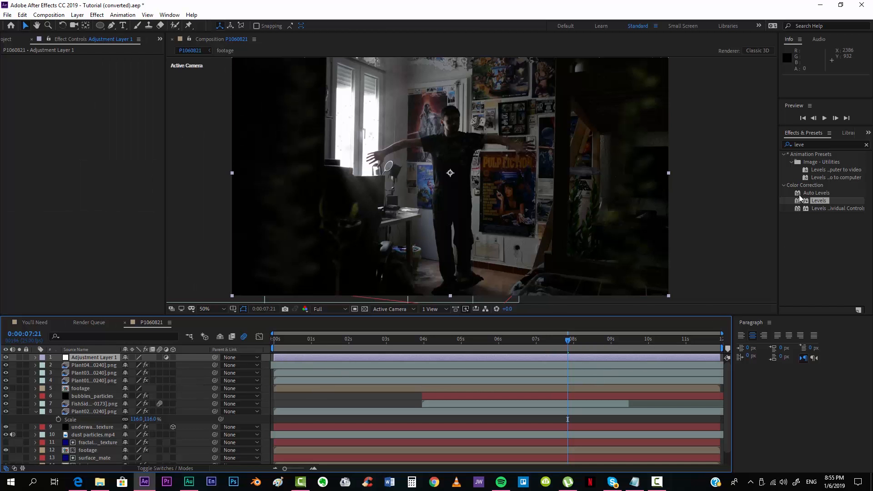
{"action": "left_click", "coordinate": [812, 144]}
{"action": "type", "text": "gau"}
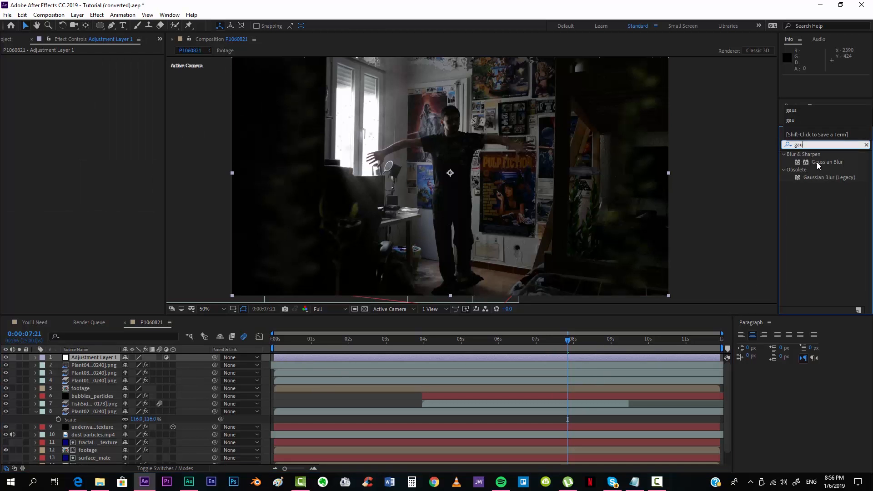
{"action": "left_click_drag", "start_coordinate": [817, 163], "coordinate": [528, 357]}
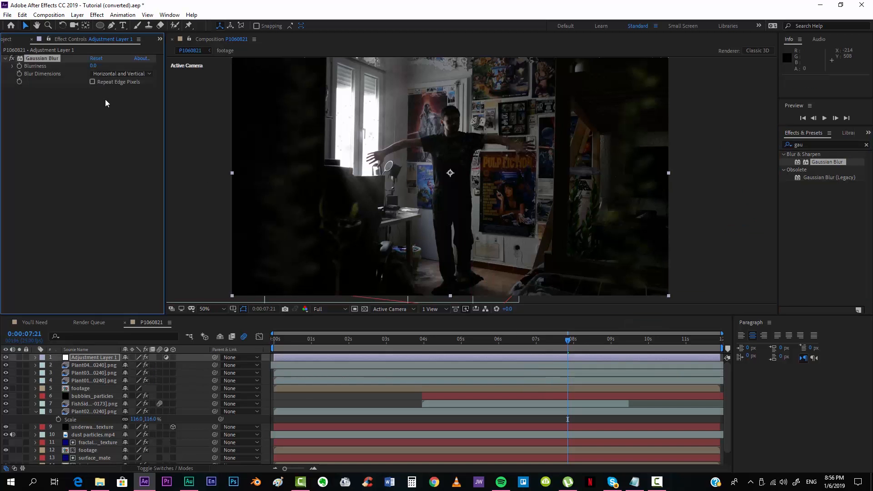
{"action": "left_click_drag", "start_coordinate": [107, 64], "coordinate": [251, 60]}
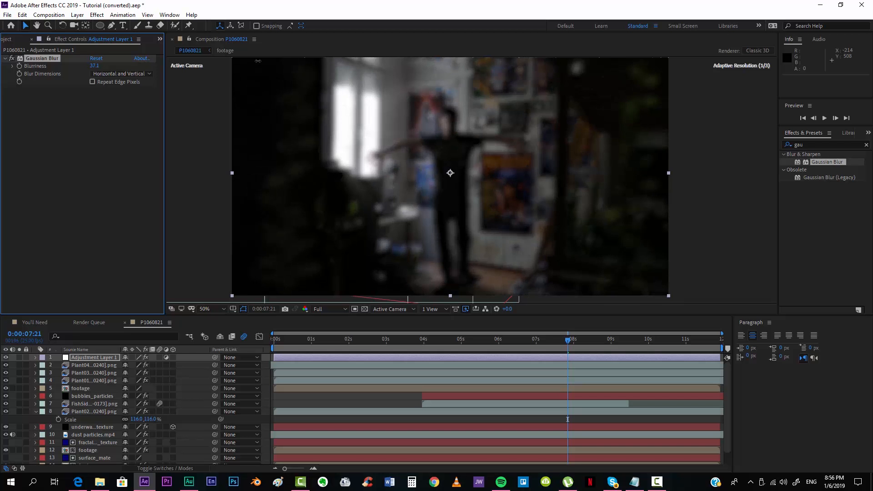
Add a full-frame elliptical mask to the adjustment layer, set it to Subtract and feather it by 203 pixels
{"action": "double_click", "coordinate": [100, 25]}
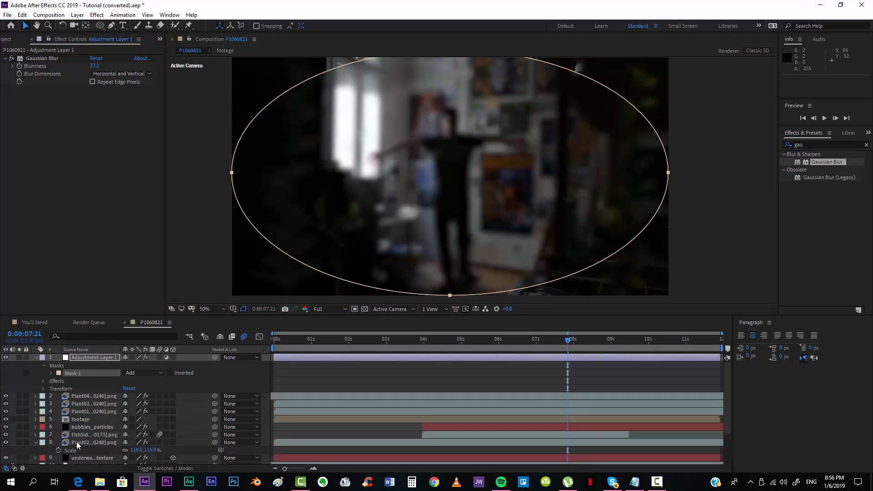
{"action": "left_click", "coordinate": [151, 373]}
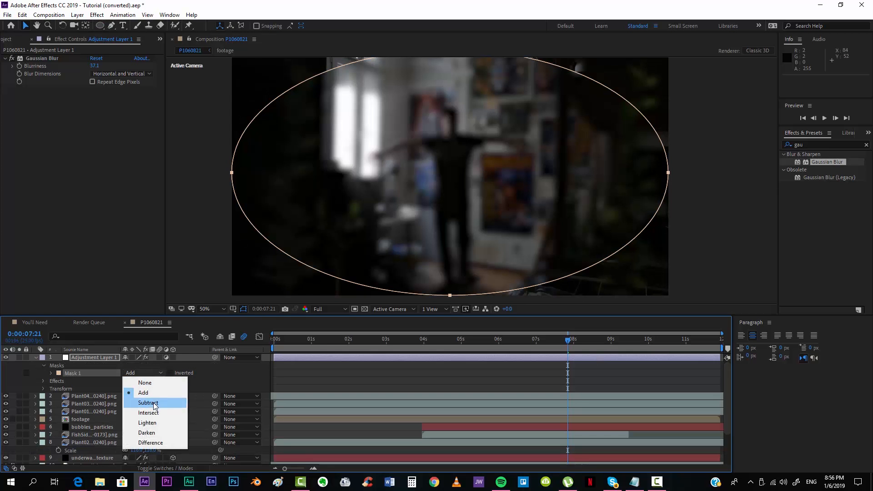
{"action": "left_click", "coordinate": [148, 402]}
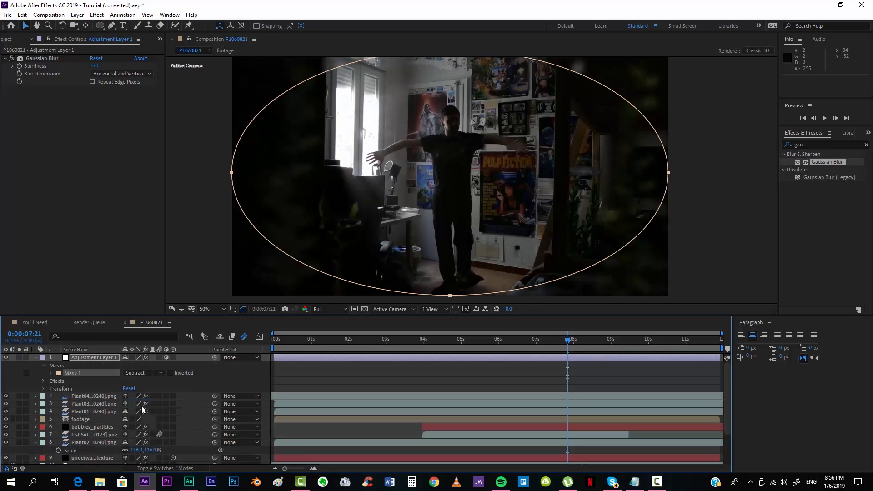
{"action": "key", "text": "f"}
{"action": "left_click_drag", "start_coordinate": [142, 373], "coordinate": [249, 371]}
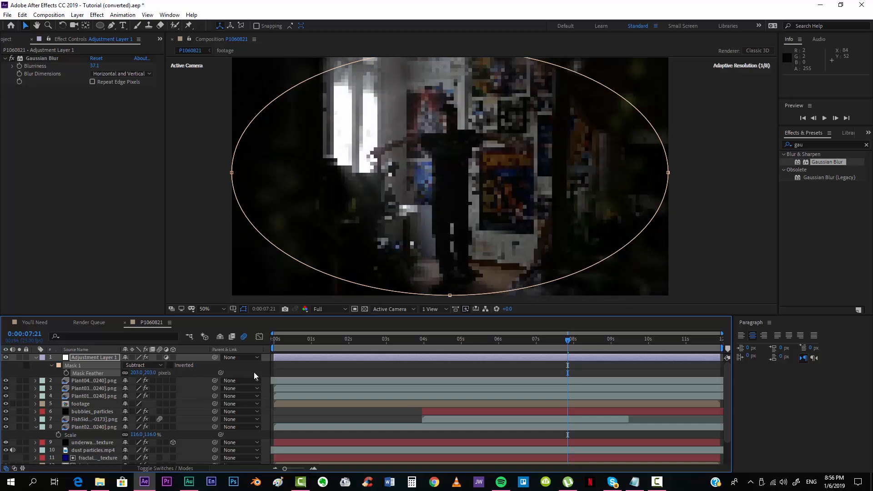
{"action": "left_click", "coordinate": [367, 370]}
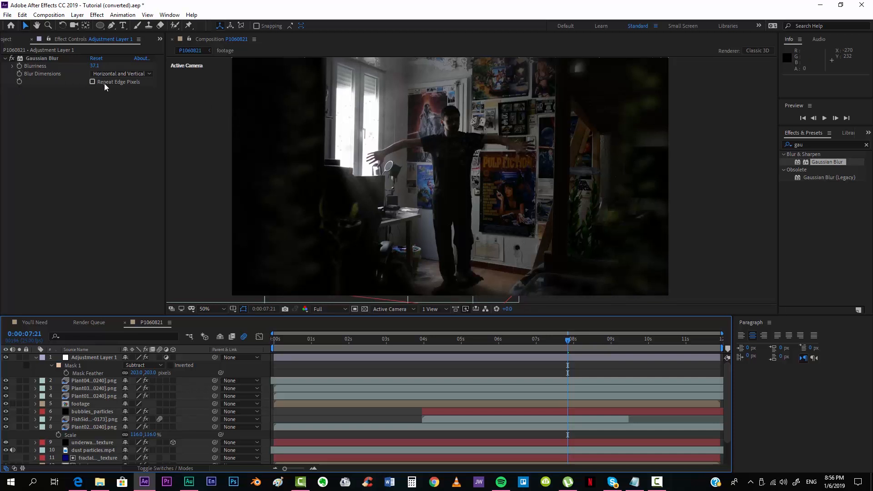
Set the adjustment layer's Gaussian Blur Blurriness to 30
{"action": "left_click", "coordinate": [90, 85]}
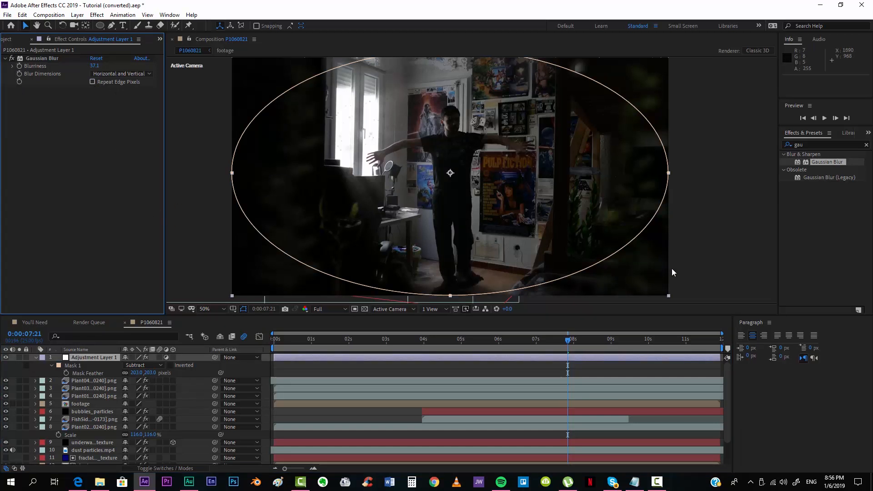
{"action": "left_click", "coordinate": [94, 66]}
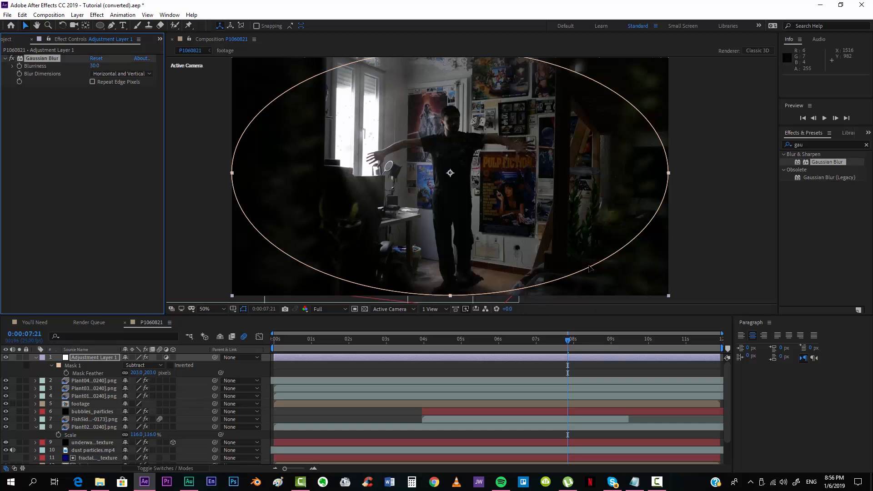
{"action": "left_click", "coordinate": [677, 251]}
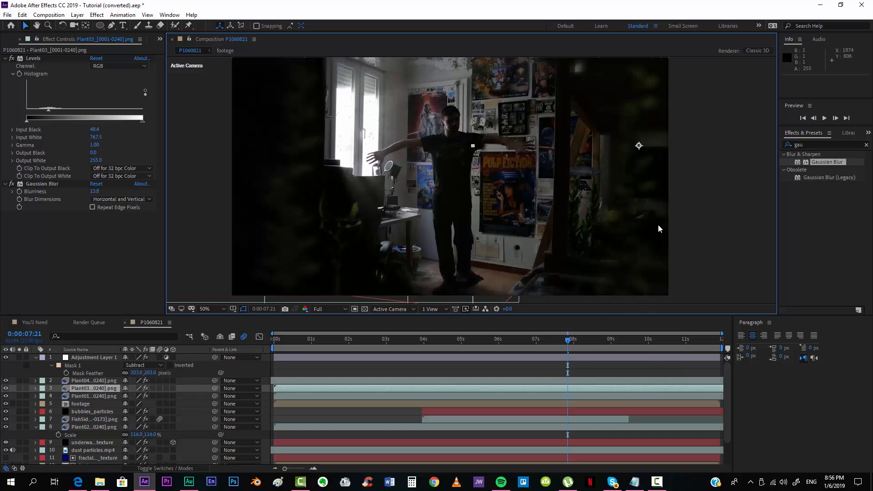
Create a 1920 × 1080 px deep blue solid with hue 246°, saturation 100% and brightness 33%, and move it to the top
{"action": "left_click", "coordinate": [77, 15]}
{"action": "mouse_move", "coordinate": [89, 25]}
{"action": "left_click", "coordinate": [234, 35]}
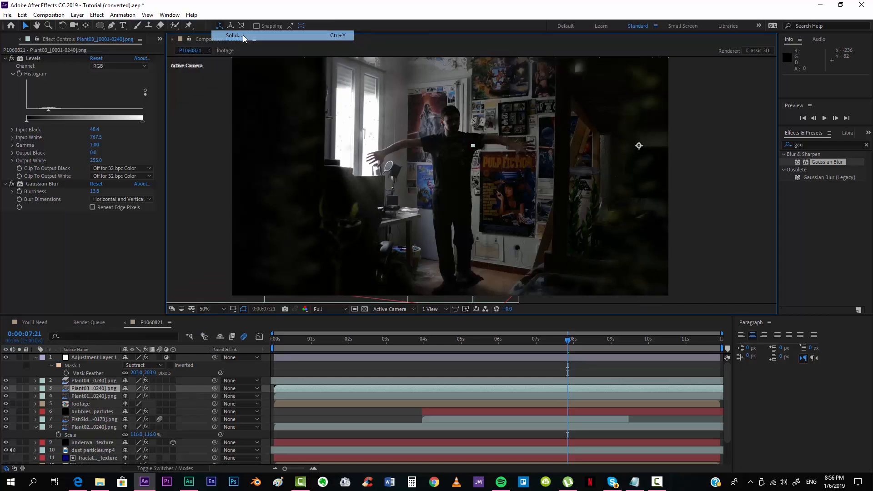
{"action": "left_click", "coordinate": [355, 290]}
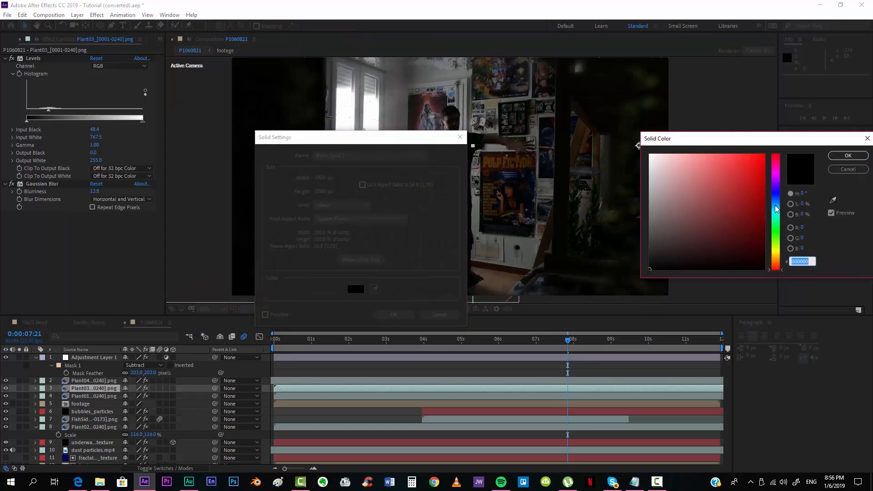
{"action": "left_click_drag", "start_coordinate": [776, 208], "coordinate": [776, 191]}
{"action": "left_click", "coordinate": [765, 237]}
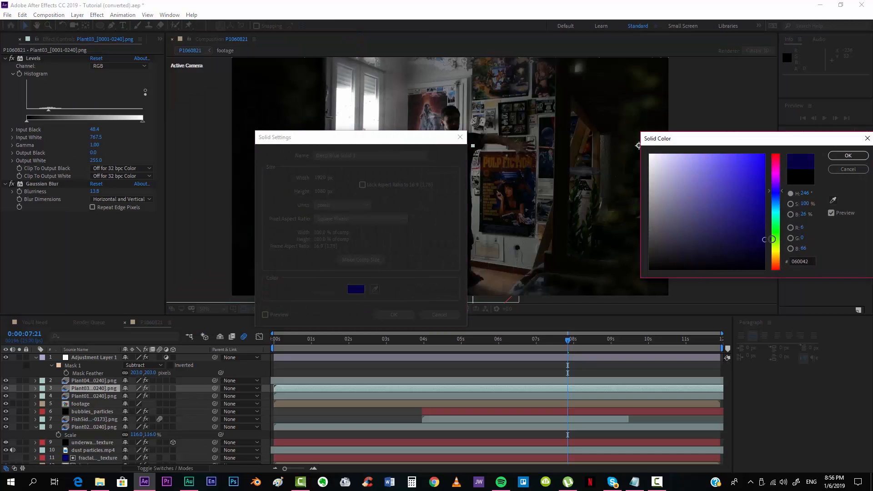
{"action": "left_click", "coordinate": [848, 155]}
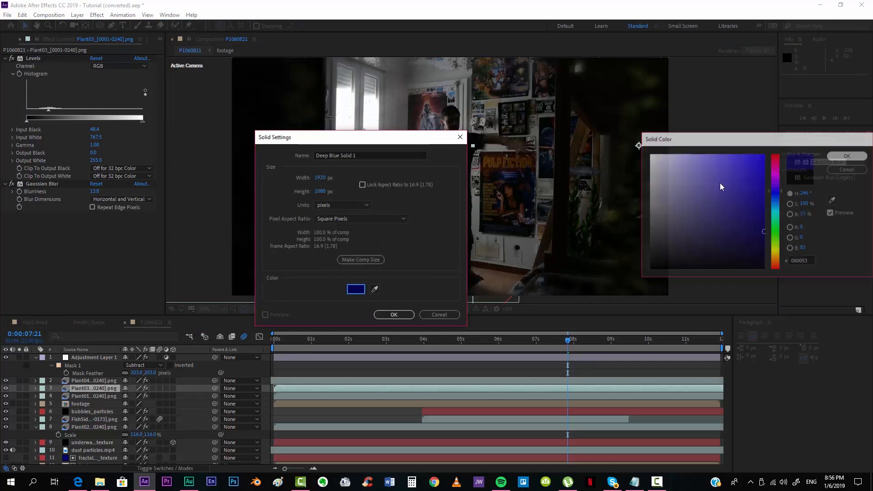
{"action": "left_click", "coordinate": [389, 313]}
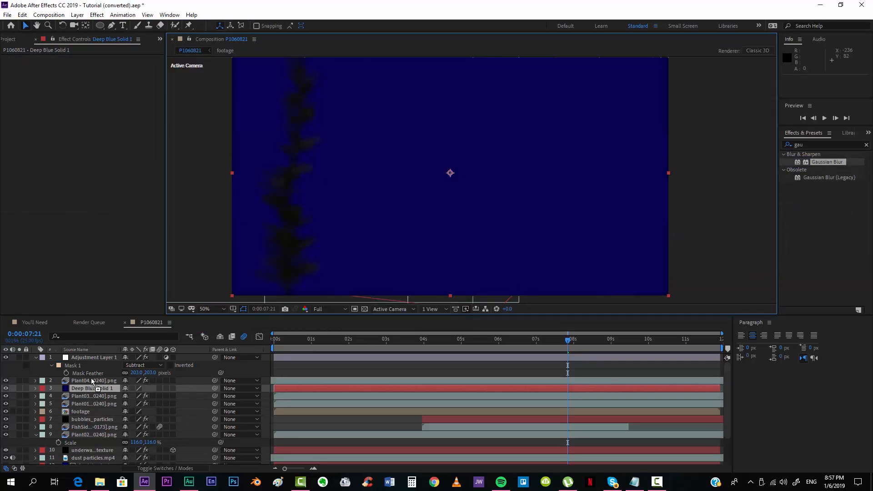
{"action": "left_click_drag", "start_coordinate": [92, 381], "coordinate": [96, 357]}
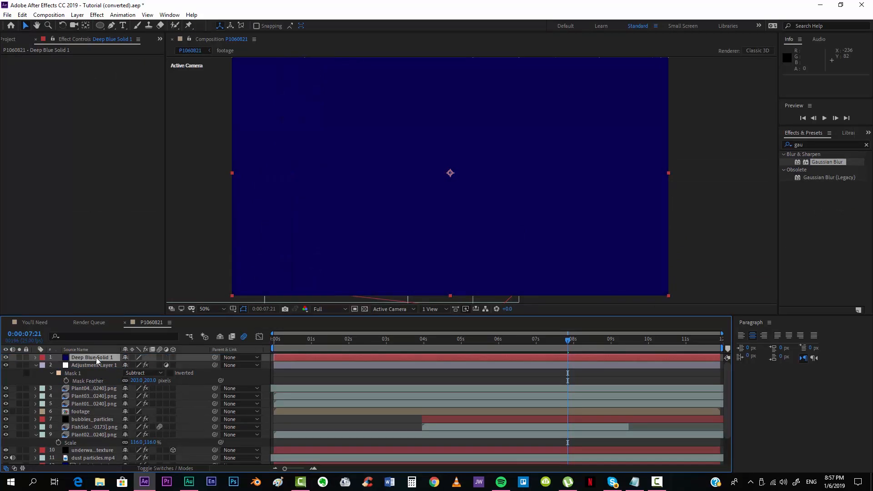
Add a full-frame elliptical mask to the deep blue solid and set it to Subtract
{"action": "double_click", "coordinate": [100, 26]}
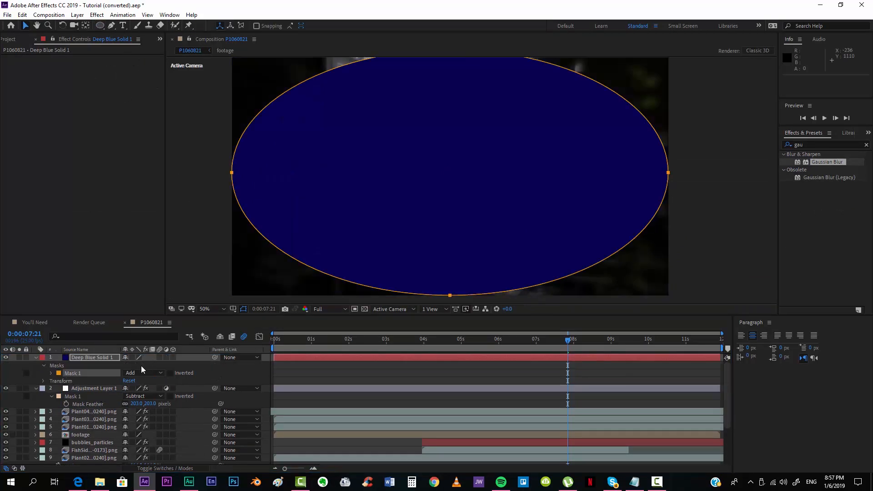
{"action": "left_click", "coordinate": [142, 373]}
{"action": "left_click", "coordinate": [136, 404]}
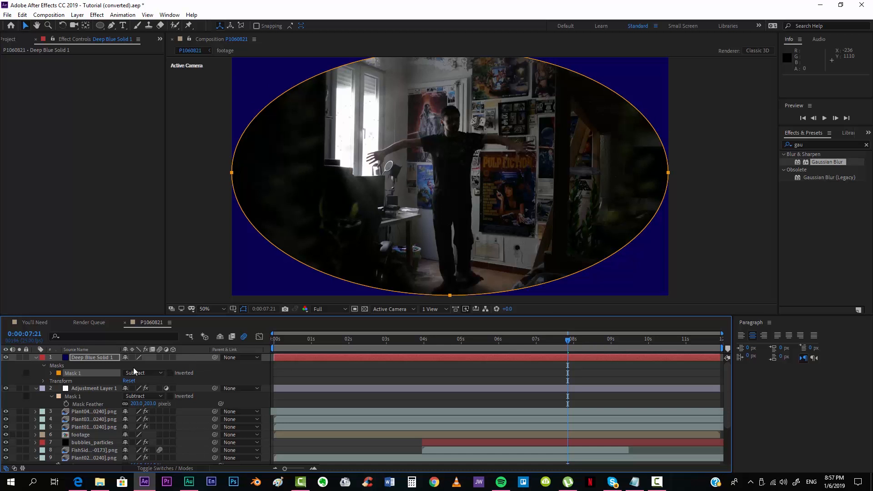
Set the deep blue solid's blending mode to Multiply
{"action": "left_click", "coordinate": [155, 468]}
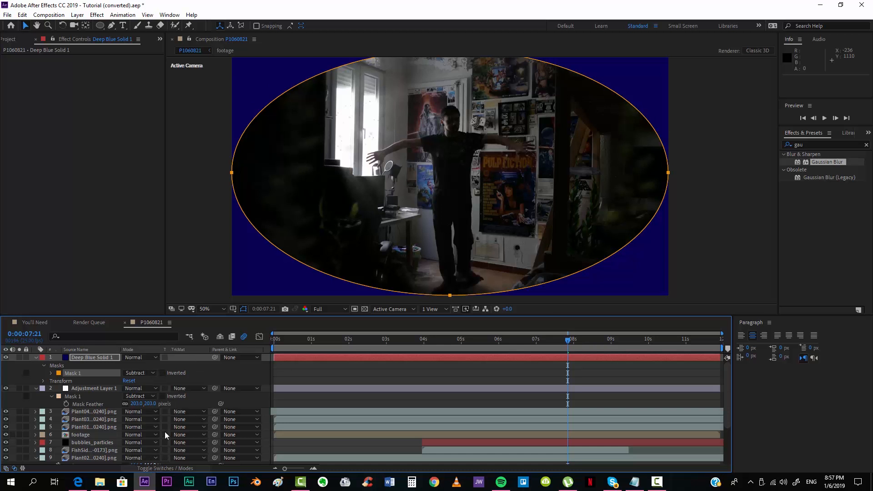
{"action": "left_click", "coordinate": [146, 357]}
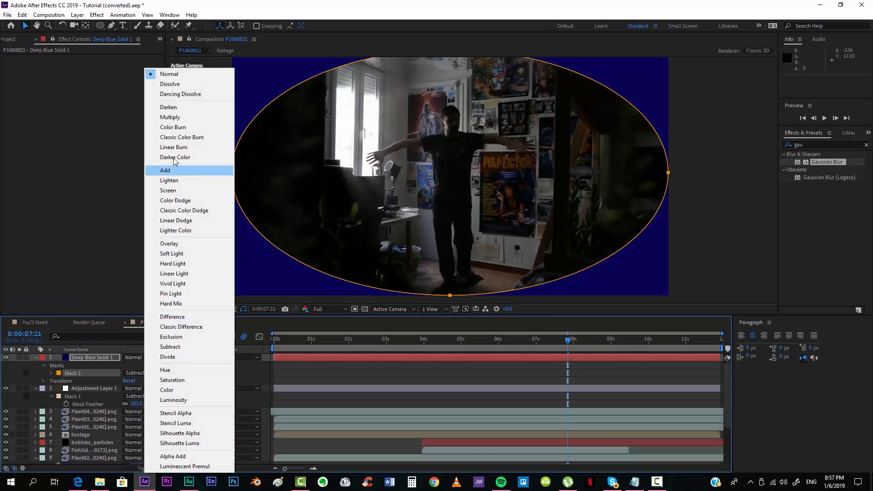
{"action": "left_click", "coordinate": [175, 119]}
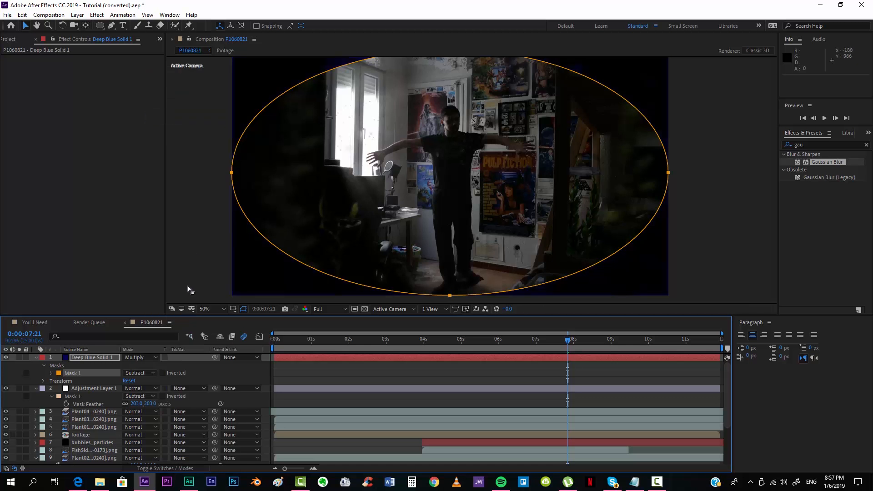
Set the Mask Feather of the deep blue solid's mask to 50 pixels
{"action": "key", "text": "f"}
{"action": "left_click", "coordinate": [141, 373]}
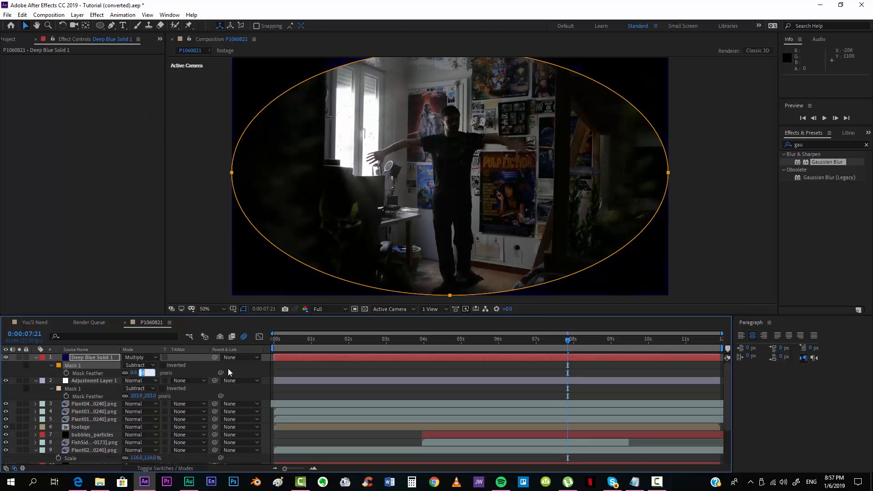
{"action": "type", "text": "50"}
{"action": "key", "text": "Return"}
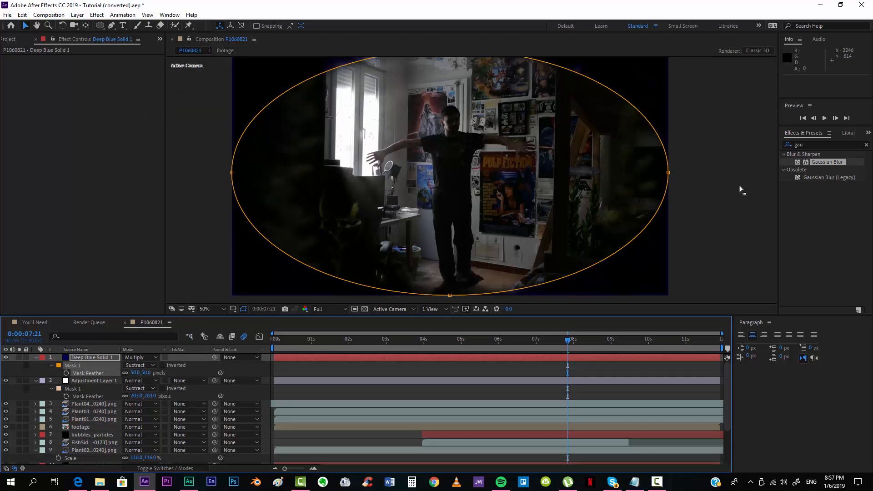
Enlarge the deep blue solid's mask to about 107% width and 161% height and feather it by 221 pixels
{"action": "double_click", "coordinate": [669, 173]}
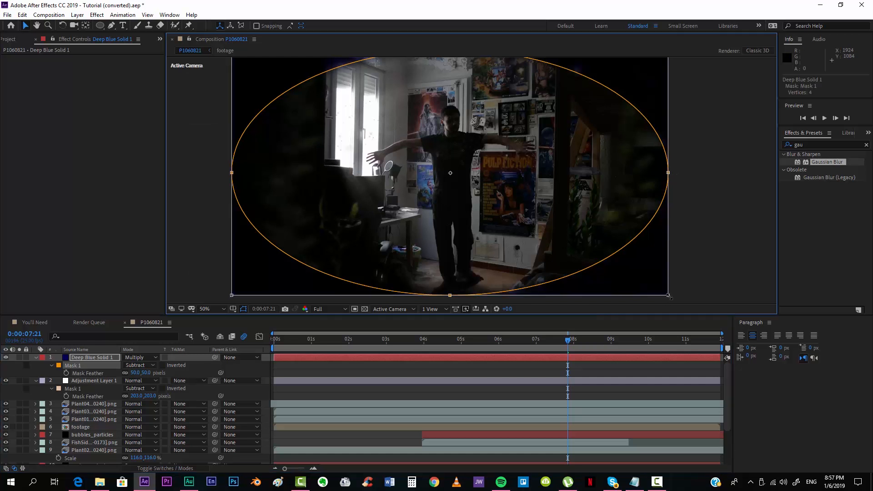
{"action": "left_click_drag", "start_coordinate": [669, 296], "coordinate": [681, 368]}
{"action": "left_click", "coordinate": [36, 358]}
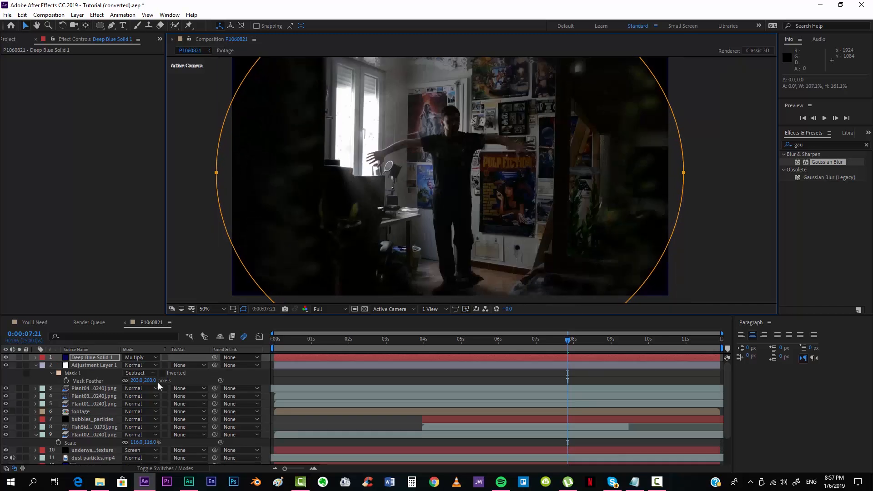
{"action": "key", "text": "f"}
{"action": "left_click_drag", "start_coordinate": [146, 374], "coordinate": [177, 366]}
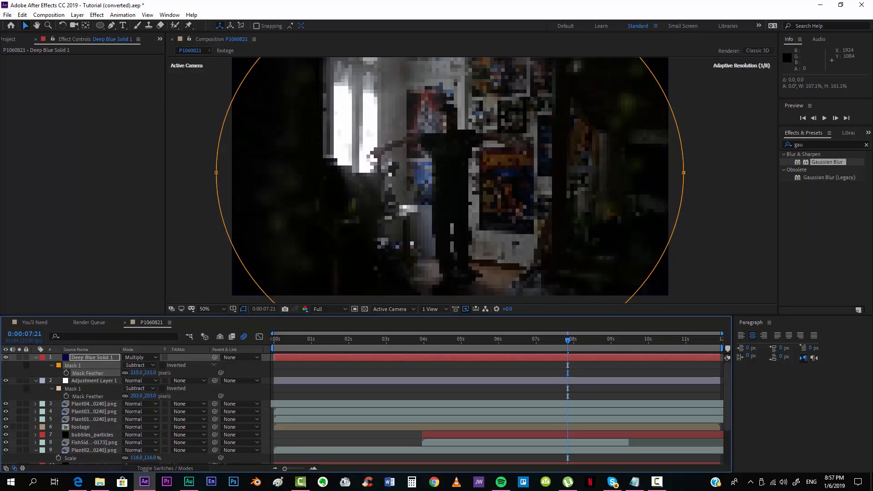
{"action": "left_click", "coordinate": [392, 369]}
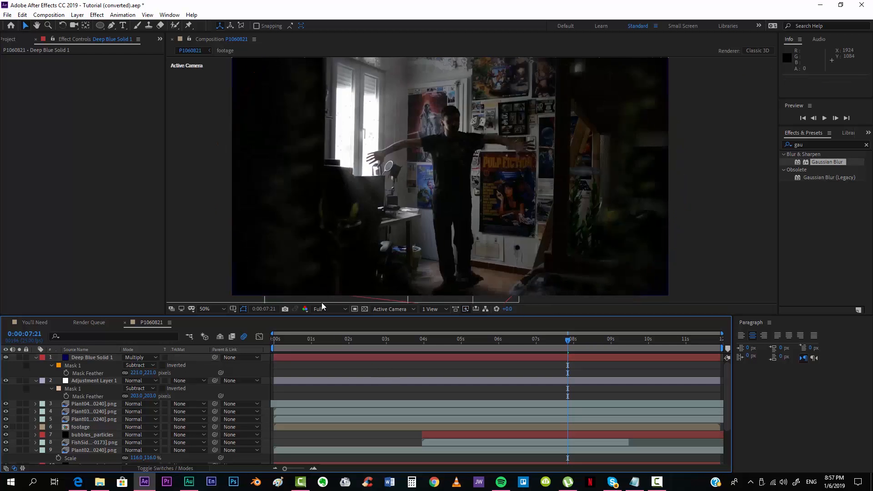
Compare the frame with the deep blue solid hidden and shown
{"action": "key", "text": "space"}
{"action": "mouse_move", "coordinate": [703, 189]}
{"action": "left_mouse_down"}
{"action": "mouse_move", "coordinate": [704, 224]}
{"action": "mouse_move", "coordinate": [706, 183]}
{"action": "left_mouse_up"}
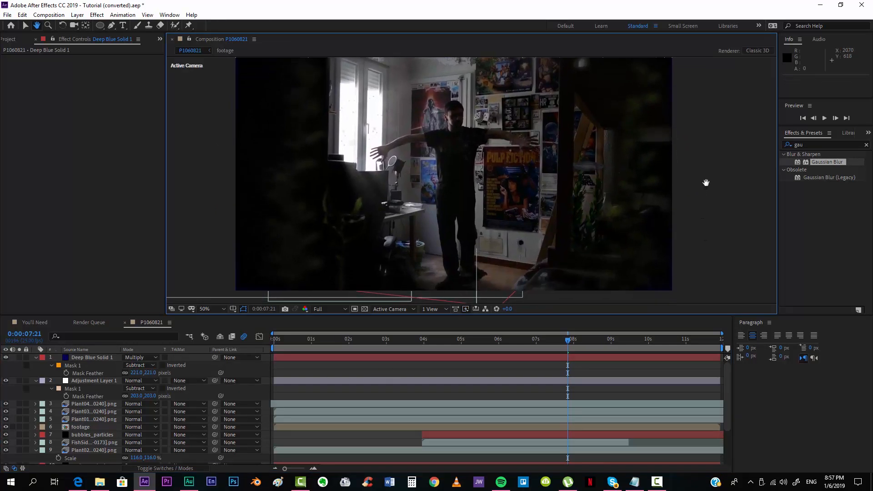
{"action": "left_click", "coordinate": [7, 358]}
{"action": "left_click", "coordinate": [6, 358]}
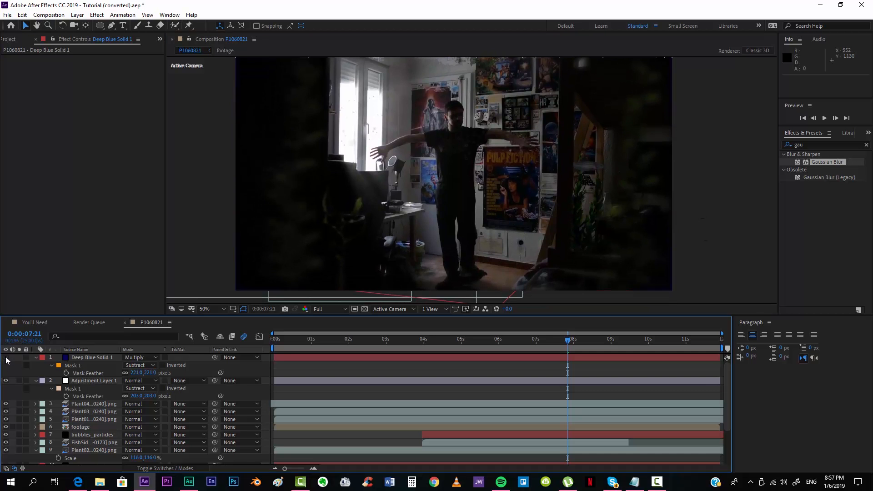
{"action": "left_click", "coordinate": [5, 358]}
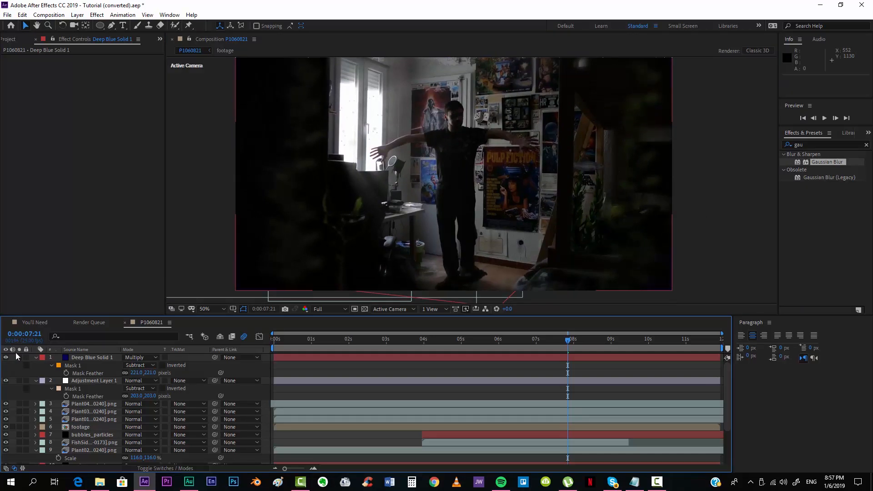
Scale the deep blue solid's elliptical mask down around its centre to about 91% in width and height
{"action": "left_click", "coordinate": [303, 354]}
{"action": "double_click", "coordinate": [688, 168]}
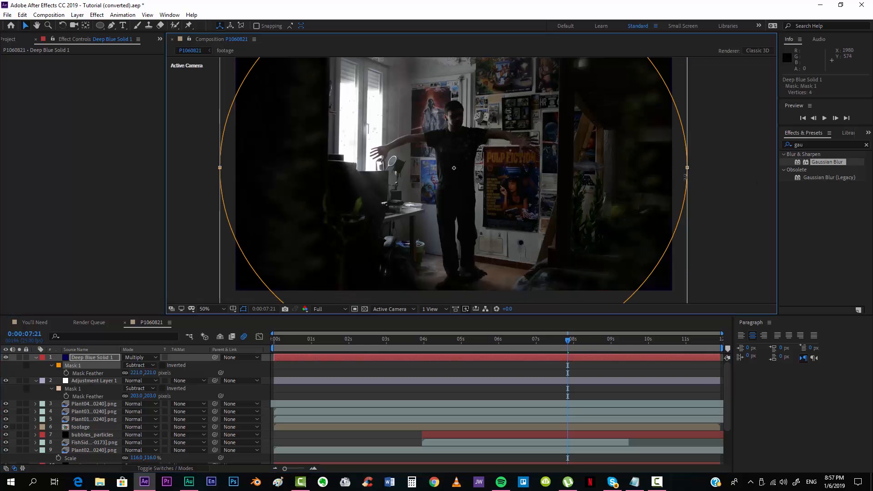
{"action": "key", "text": "comma"}
{"action": "left_click_drag", "start_coordinate": [579, 273], "coordinate": [568, 263]}
{"action": "key", "text": "period"}
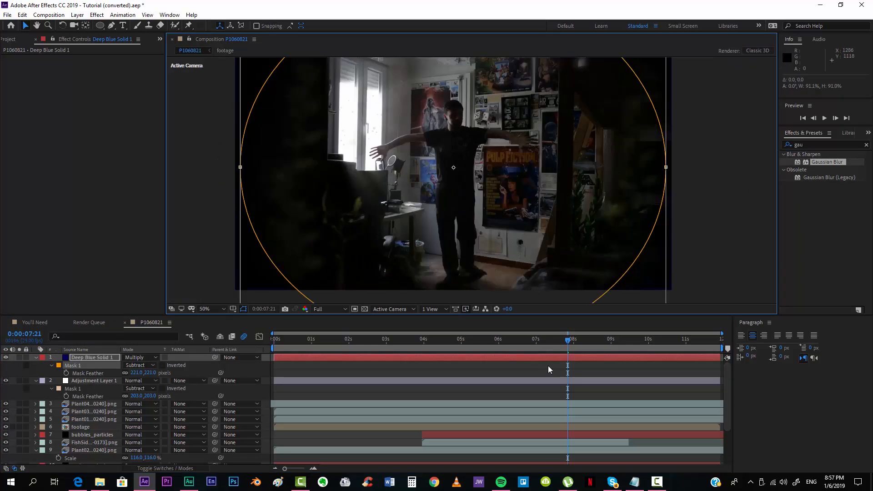
{"action": "left_click", "coordinate": [599, 368]}
{"action": "left_click_drag", "start_coordinate": [645, 235], "coordinate": [655, 246]}
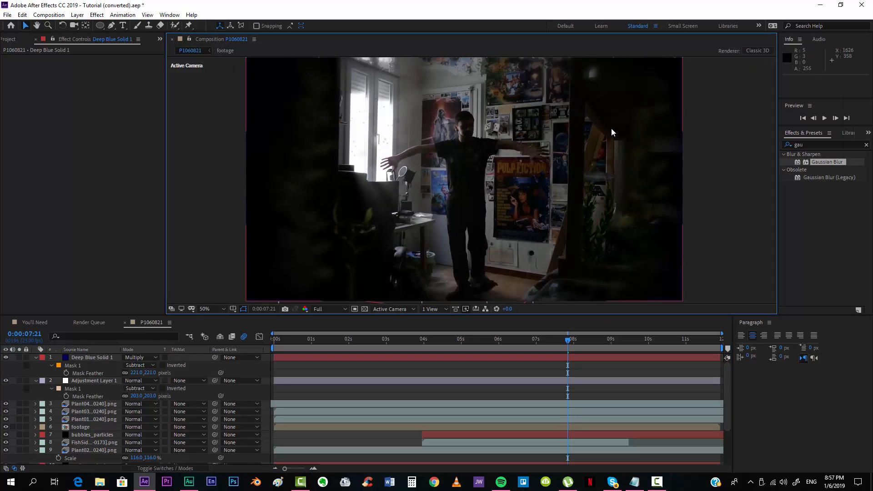
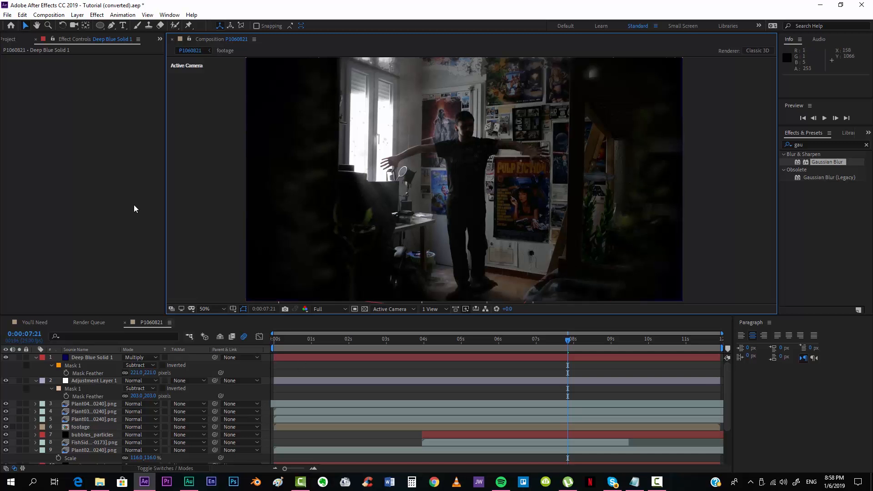
Collapse the deep blue solid and the first adjustment layer, and add a second adjustment layer above all layers
{"action": "left_click", "coordinate": [36, 357]}
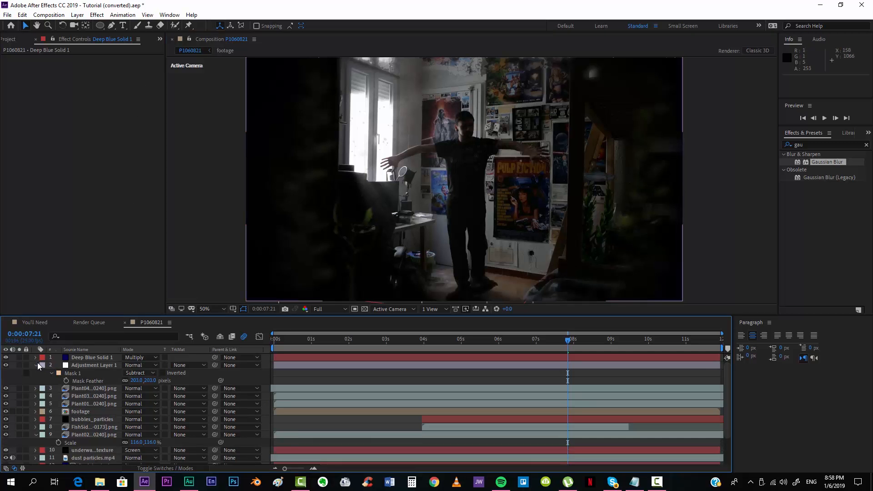
{"action": "left_click", "coordinate": [36, 365]}
{"action": "left_click", "coordinate": [77, 15]}
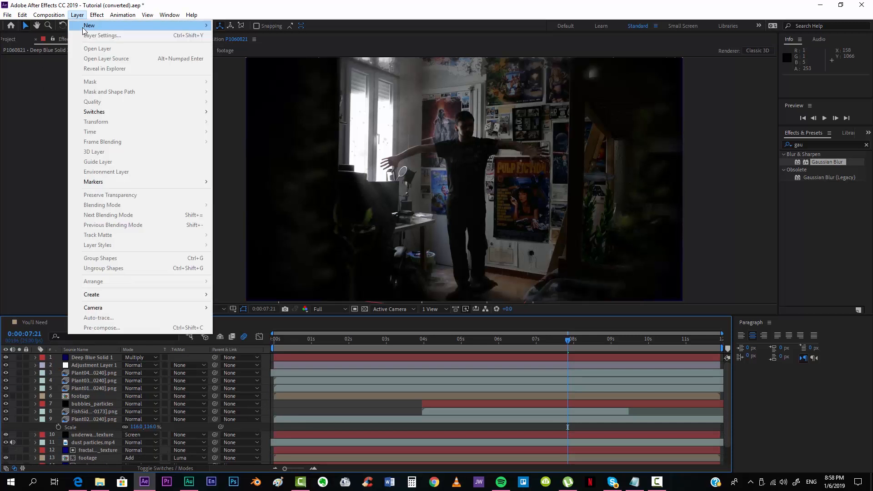
{"action": "mouse_move", "coordinate": [89, 26]}
{"action": "left_click", "coordinate": [274, 85]}
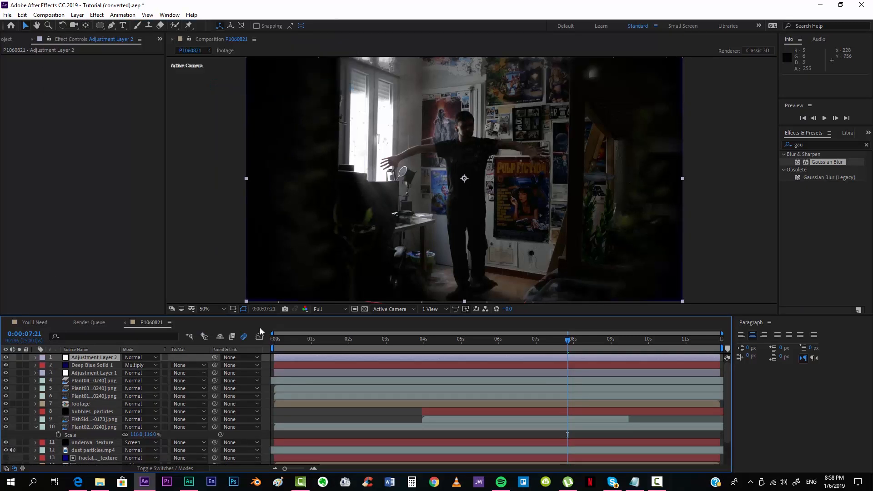
Apply Turbulent Displace to the second adjustment layer and set its Amount to 10
{"action": "left_click", "coordinate": [722, 276]}
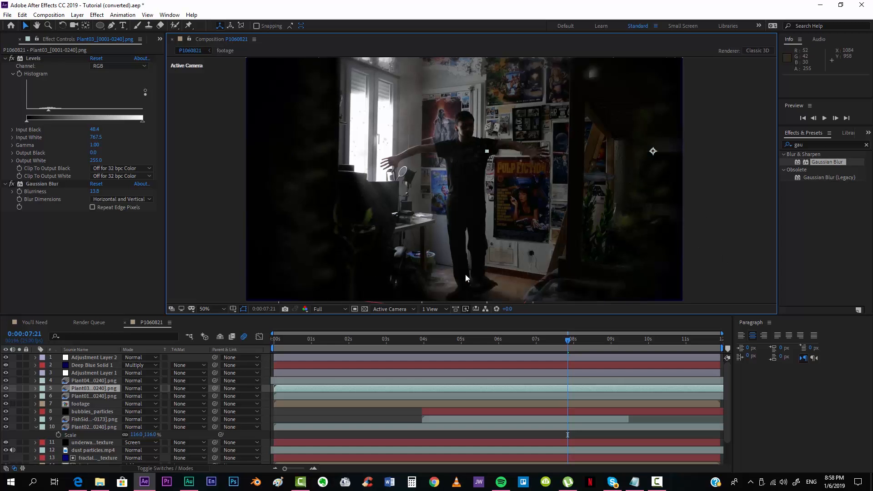
{"action": "left_click", "coordinate": [419, 358]}
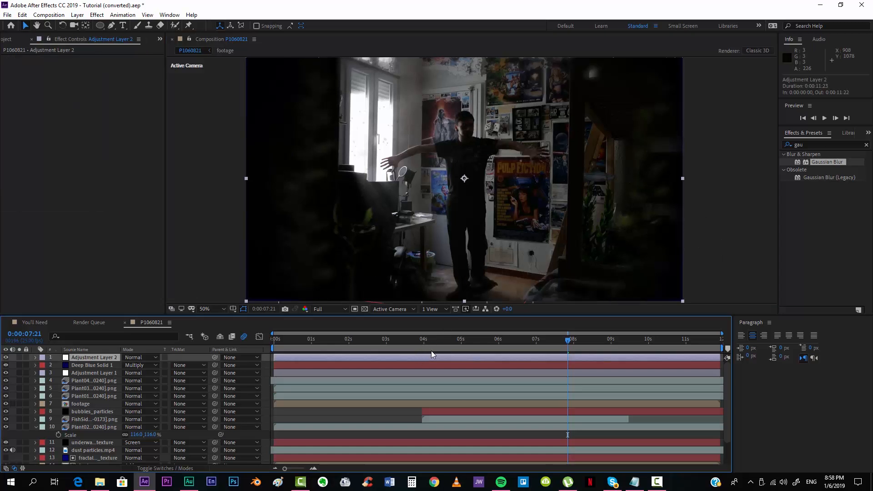
{"action": "left_click", "coordinate": [808, 144]}
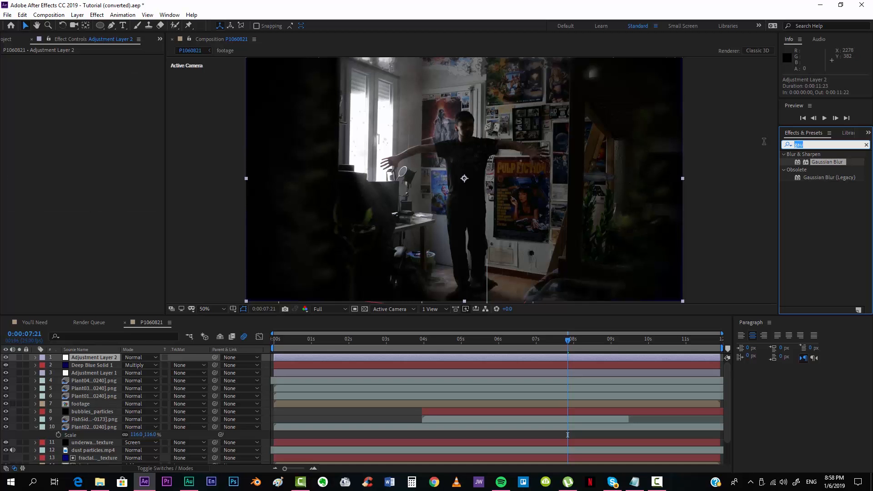
{"action": "type", "text": "turbu"}
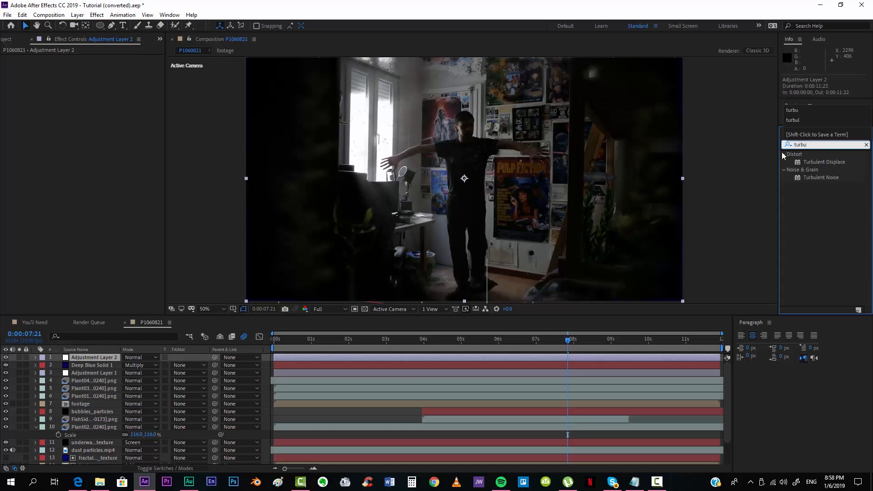
{"action": "left_click_drag", "start_coordinate": [824, 162], "coordinate": [540, 363]}
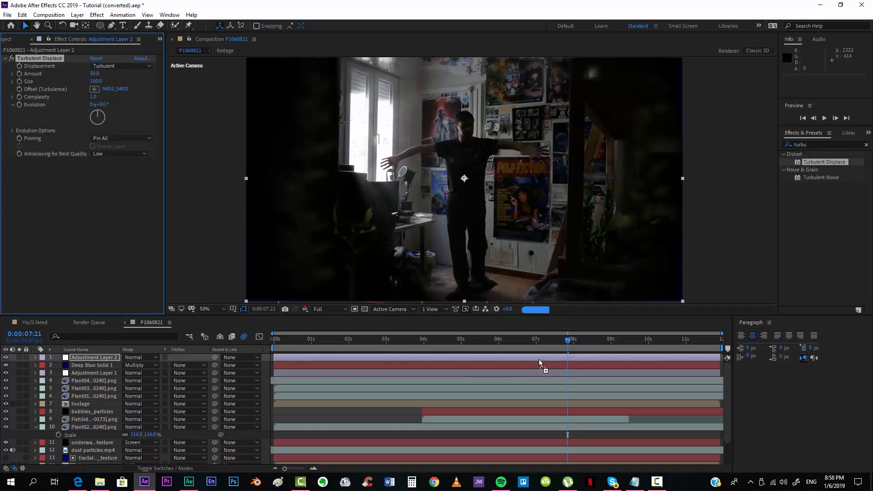
{"action": "left_click", "coordinate": [94, 74]}
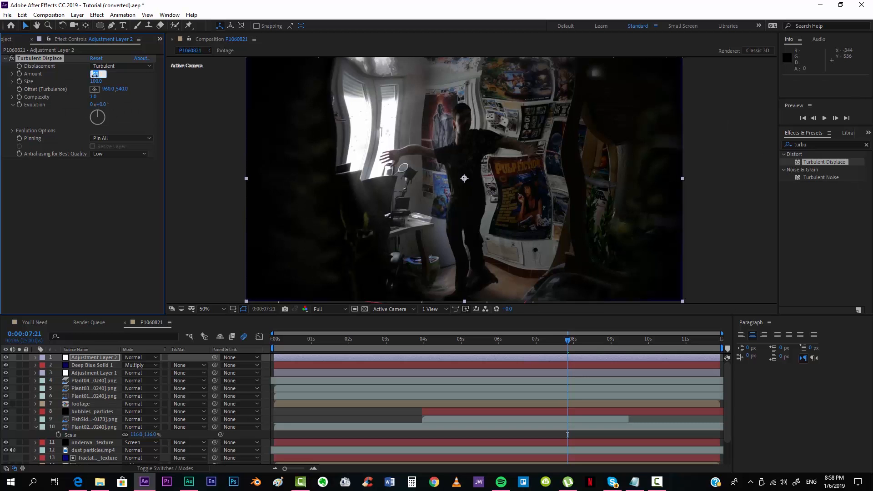
{"action": "type", "text": "10"}
{"action": "key", "text": "Return"}
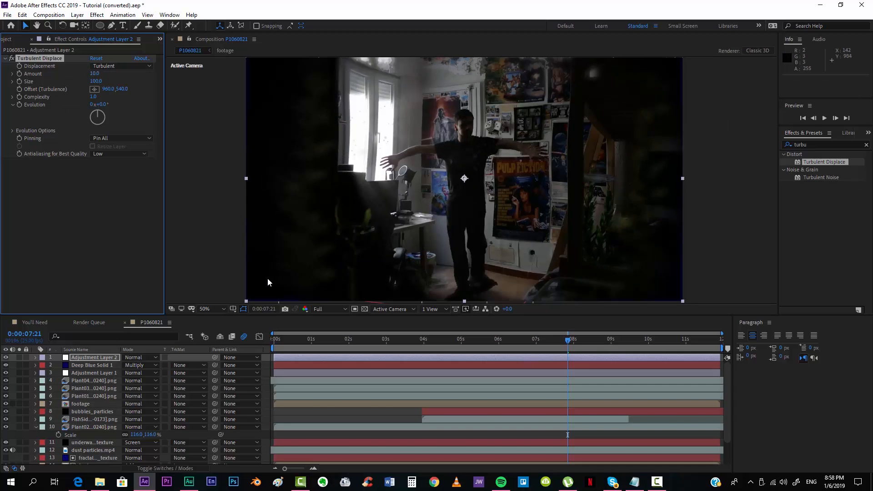
Animate the Turbulent Displace Evolution with the expression time*100 and check the distortion at several points within the first two seconds
{"action": "left_click", "coordinate": [19, 105], "text": "alt"}
{"action": "type", "text": "t"}
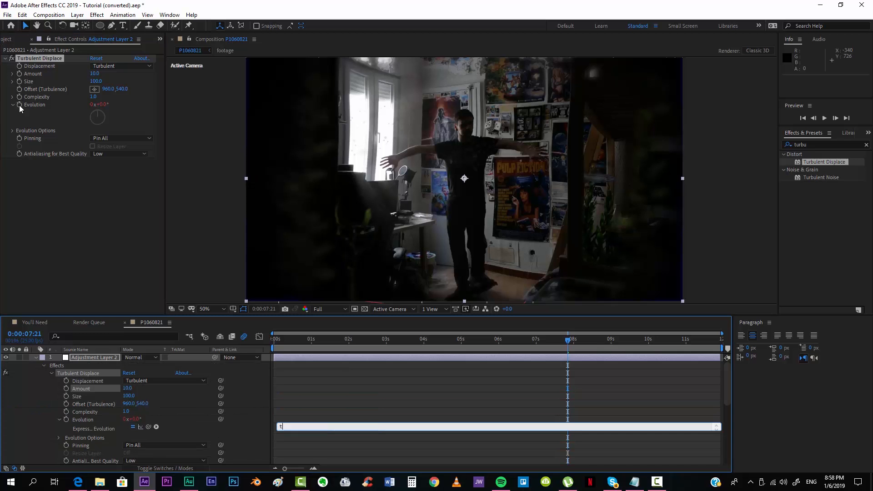
{"action": "type", "text": "ime*100"}
{"action": "left_click", "coordinate": [331, 370]}
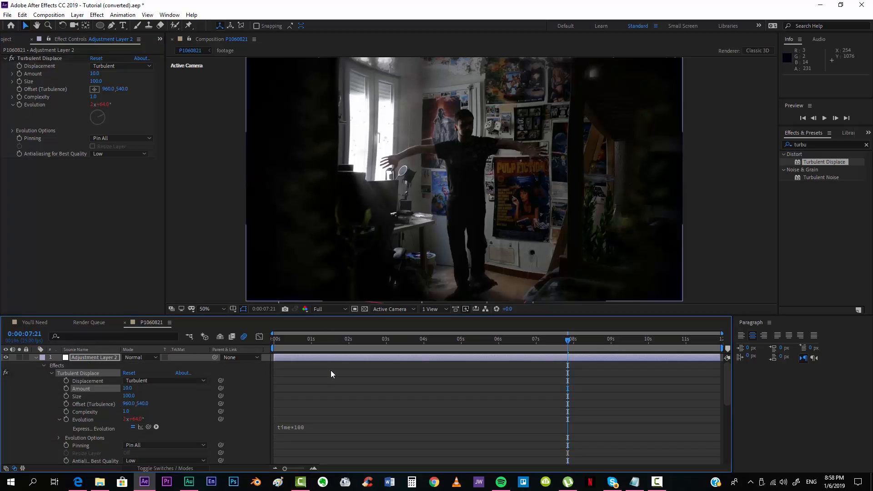
{"action": "left_click", "coordinate": [277, 342]}
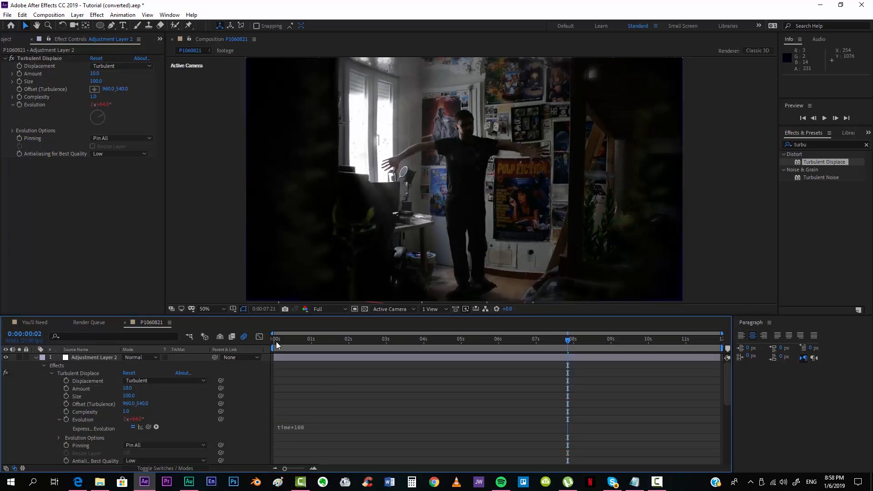
{"action": "left_click", "coordinate": [306, 340]}
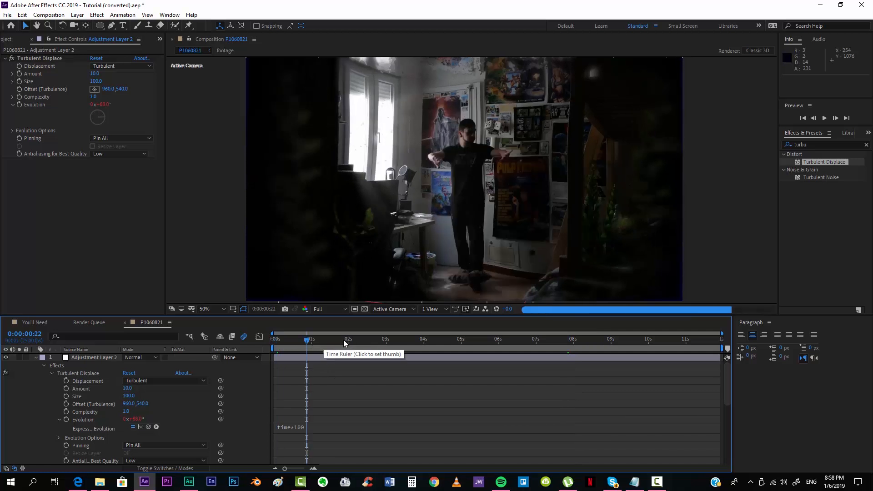
{"action": "left_click", "coordinate": [347, 339]}
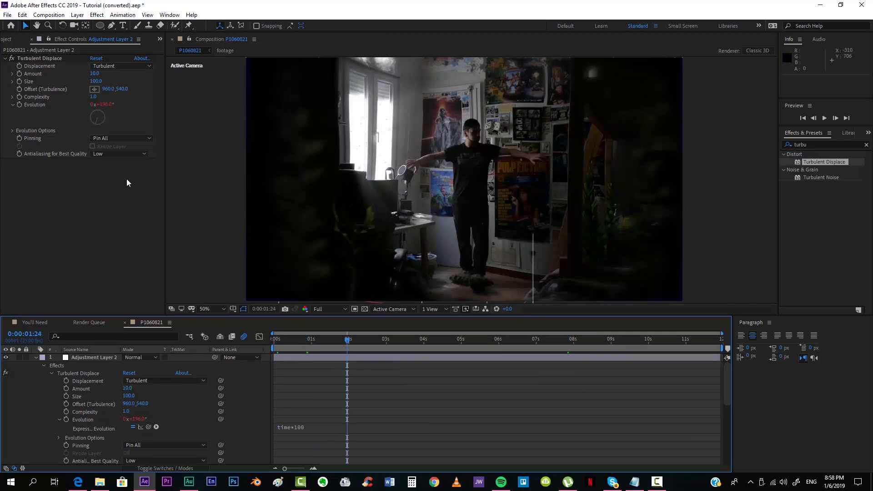
Set the Turbulent Displace Size to 50 and check the distortion at several times between 3 and 5 seconds
{"action": "left_click", "coordinate": [95, 81]}
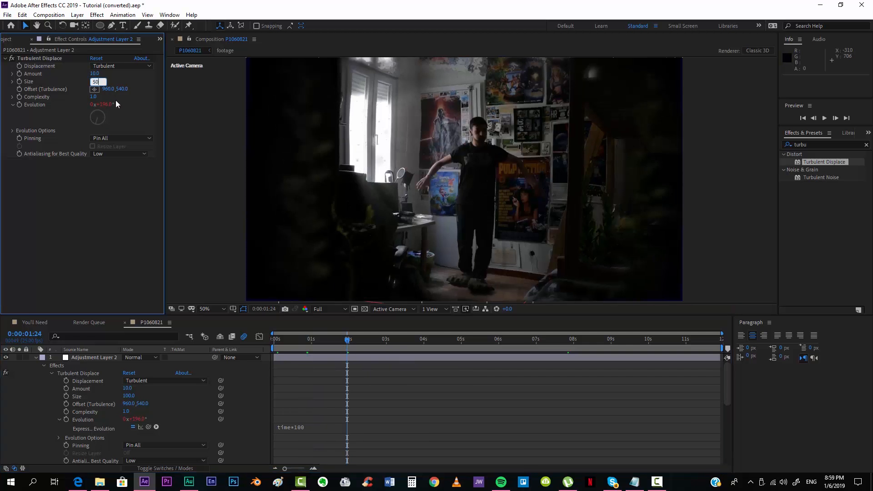
{"action": "type", "text": "50"}
{"action": "key", "text": "Return"}
{"action": "left_click", "coordinate": [392, 342]}
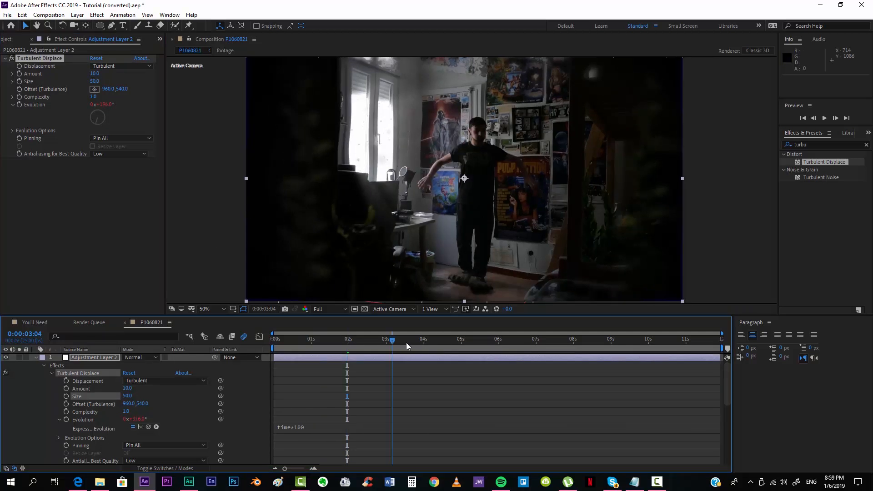
{"action": "left_click", "coordinate": [445, 340]}
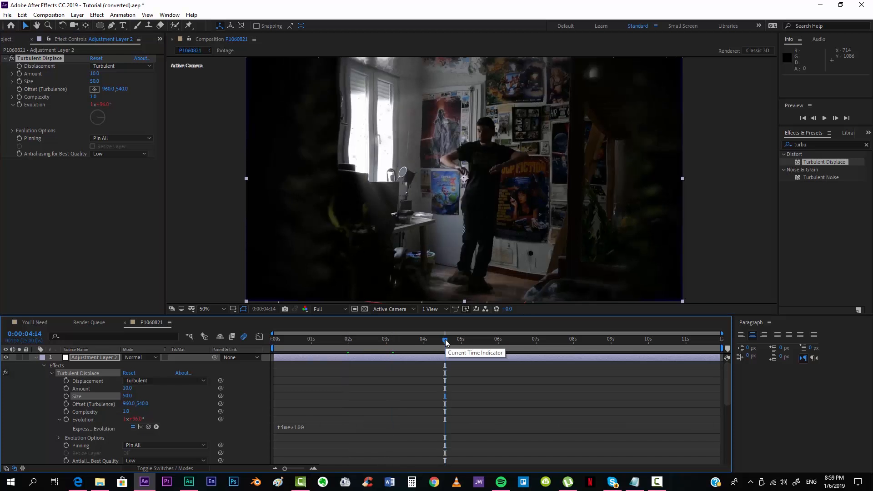
{"action": "left_click", "coordinate": [386, 340]}
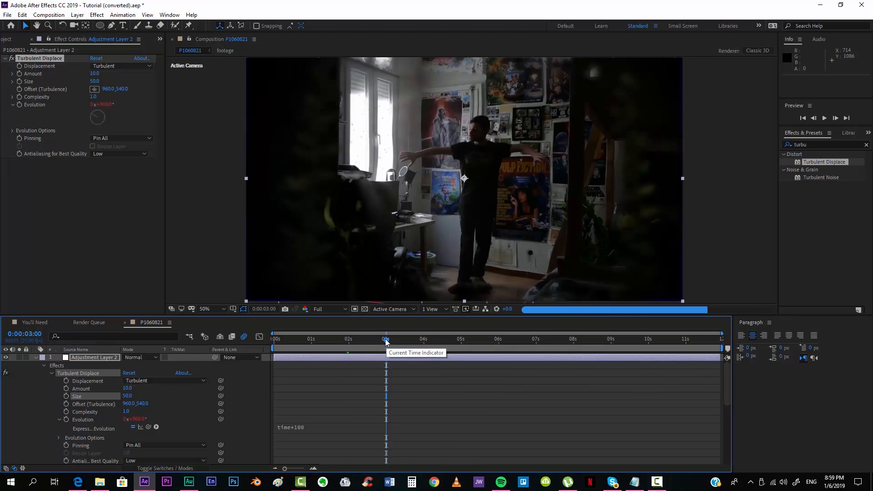
Set the Turbulent Displace Size to 25 and Amount to 5, and compare the window area with the adjustment layer hidden and shown
{"action": "left_click", "coordinate": [95, 81]}
{"action": "type", "text": "25"}
{"action": "key", "text": "Return"}
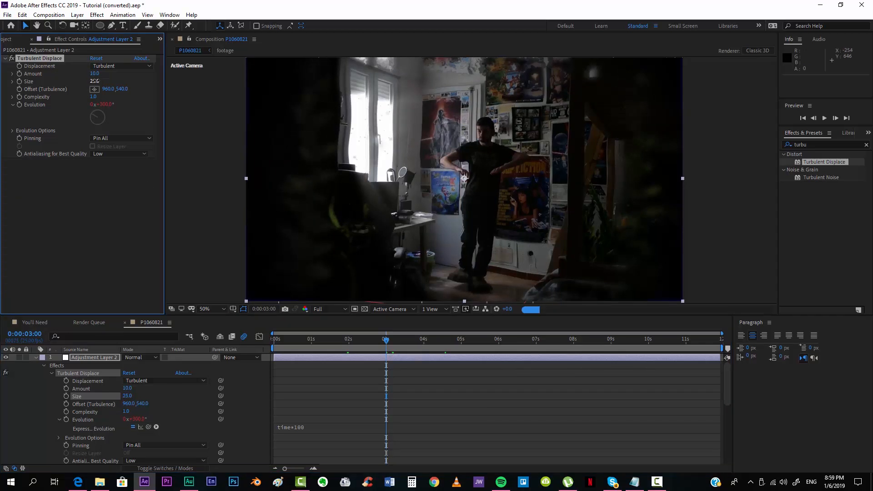
{"action": "left_click", "coordinate": [96, 74]}
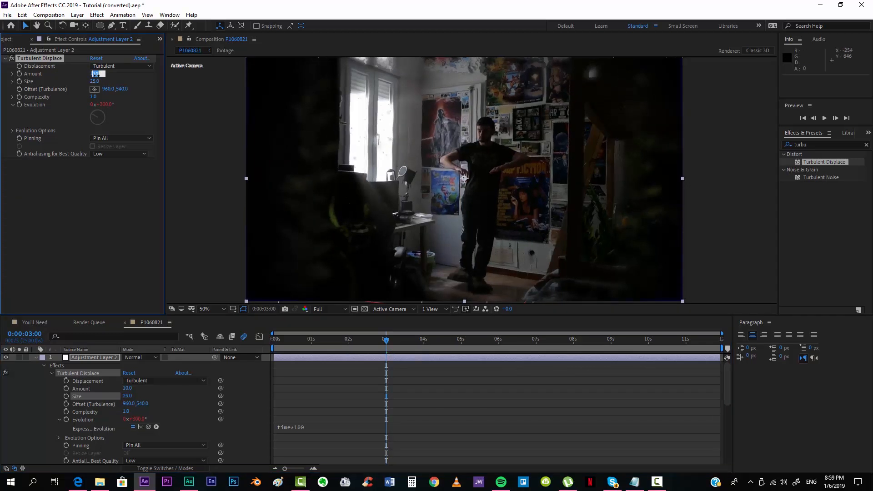
{"action": "type", "text": "5"}
{"action": "key", "text": "Return"}
{"action": "scroll", "coordinate": [383, 181], "scroll_direction": "up", "scroll_amount": 3}
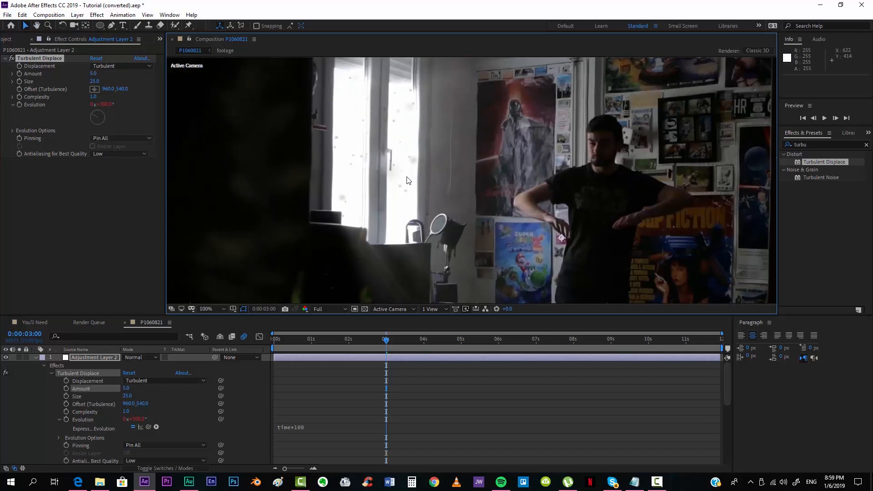
{"action": "left_click", "coordinate": [5, 358]}
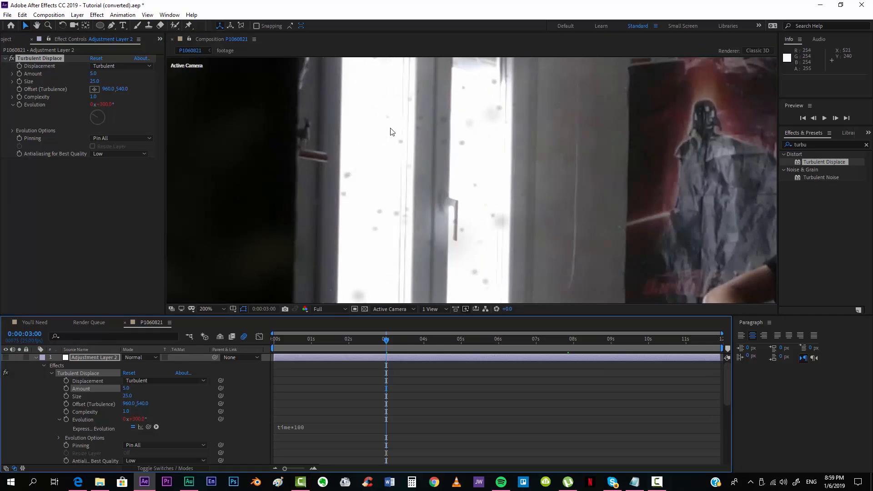
{"action": "left_click", "coordinate": [5, 358]}
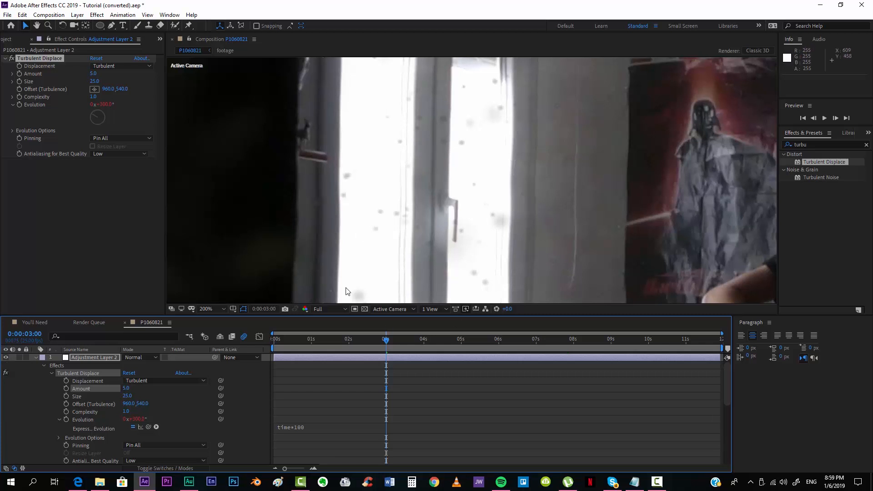
Set the Turbulent Displace Amount to 7 and check the distortion on the full frame at several times between 4 and 8 seconds
{"action": "left_click", "coordinate": [94, 73]}
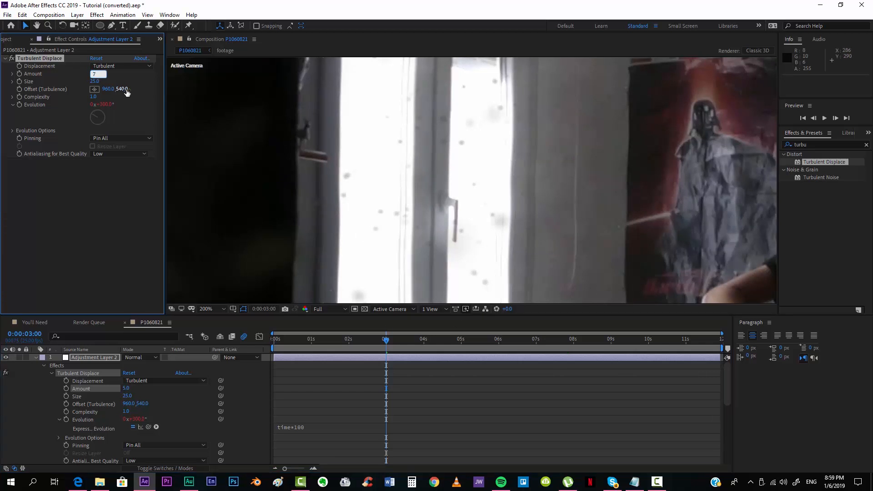
{"action": "key", "text": "Return"}
{"action": "scroll", "coordinate": [574, 222], "scroll_direction": "down", "scroll_amount": 4}
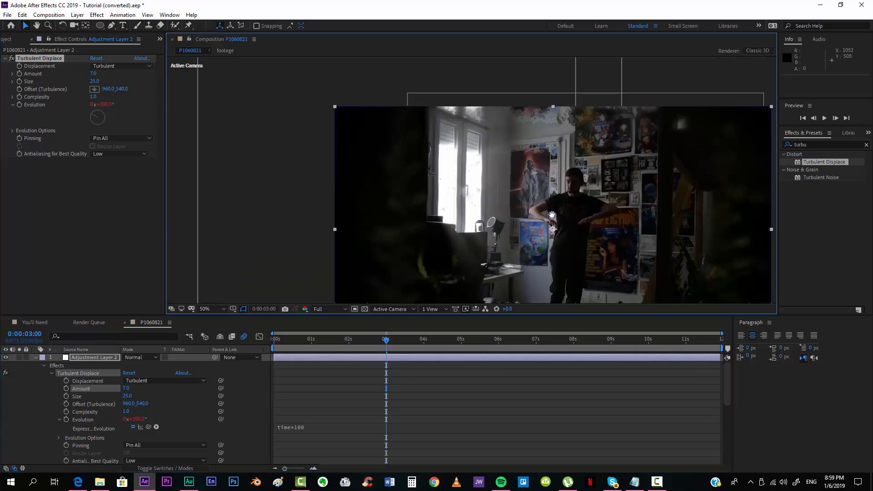
{"action": "left_click_drag", "start_coordinate": [552, 215], "coordinate": [474, 181]}
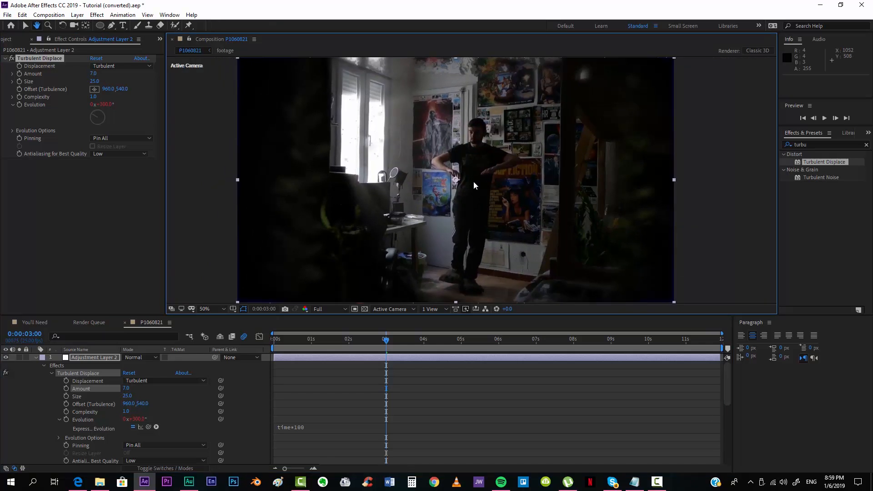
{"action": "left_click", "coordinate": [442, 342]}
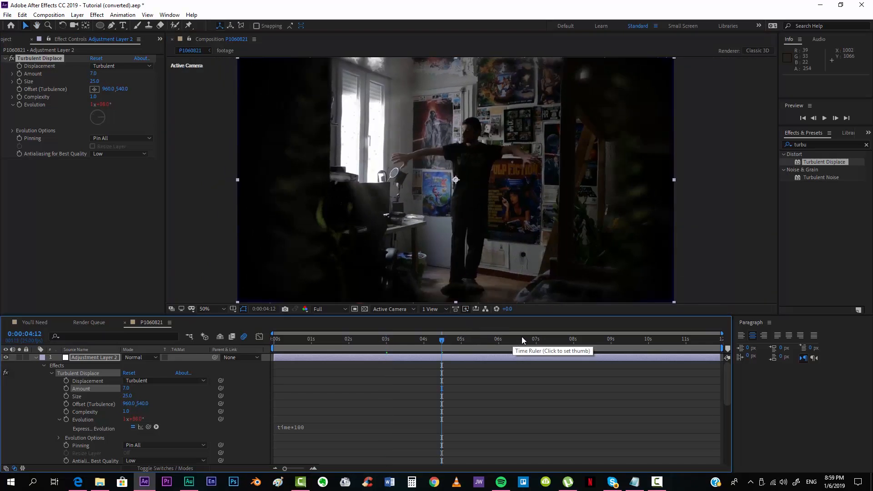
{"action": "left_click", "coordinate": [522, 338]}
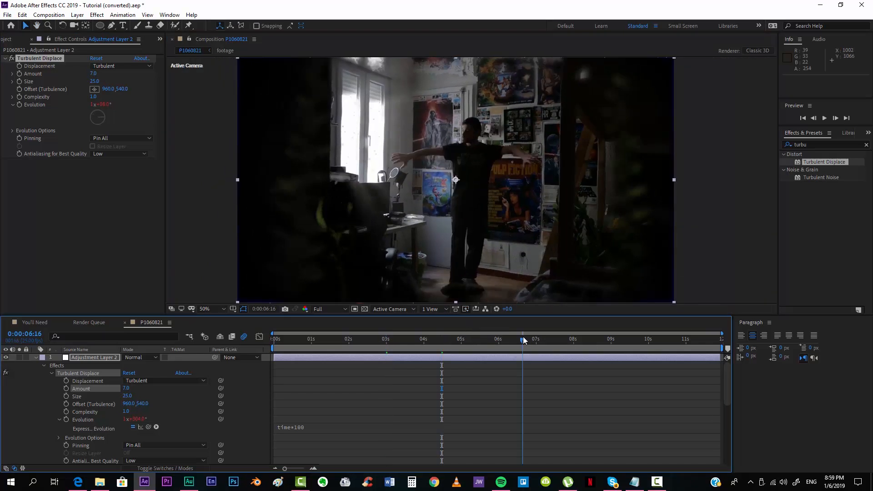
{"action": "left_click", "coordinate": [574, 342]}
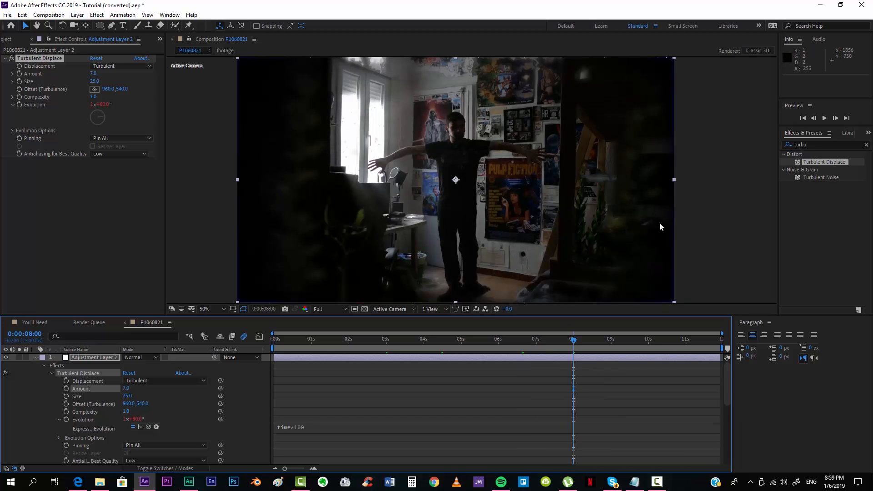
Apply the Curves effect to the second adjustment layer and bend its Red curve well below the diagonal
{"action": "left_click", "coordinate": [807, 145]}
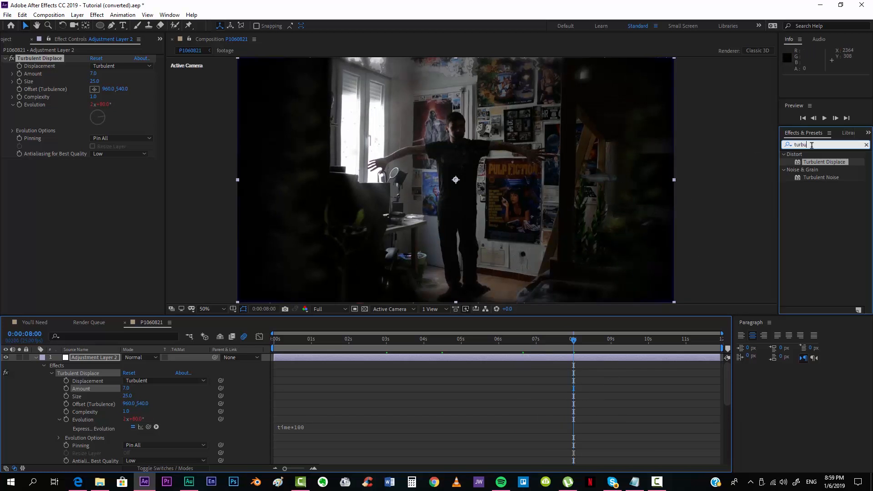
{"action": "type", "text": "curv"}
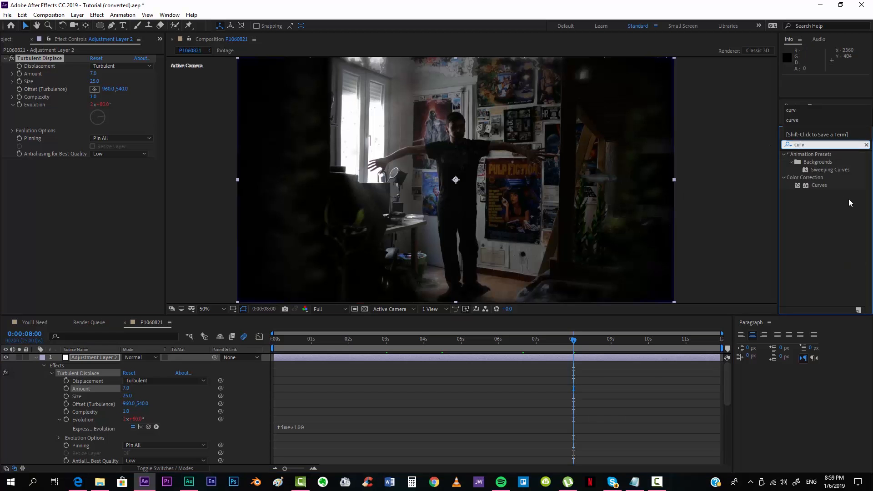
{"action": "left_click_drag", "start_coordinate": [817, 184], "coordinate": [534, 357]}
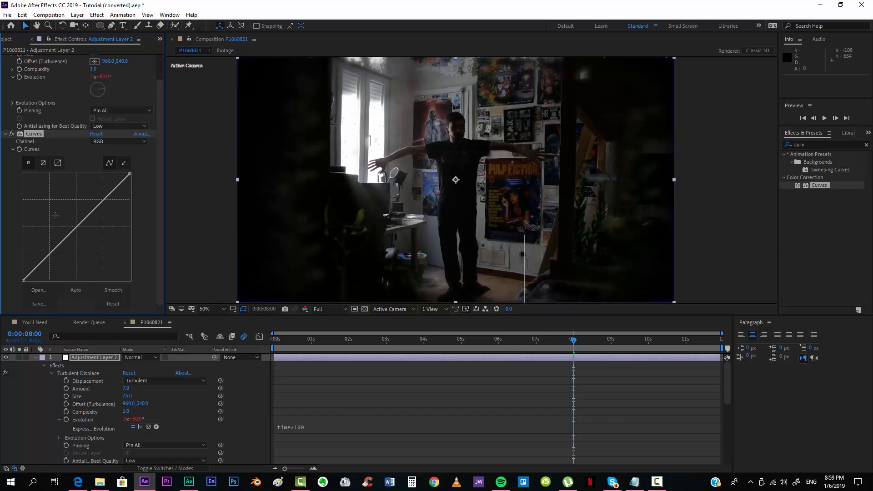
{"action": "left_click", "coordinate": [118, 141]}
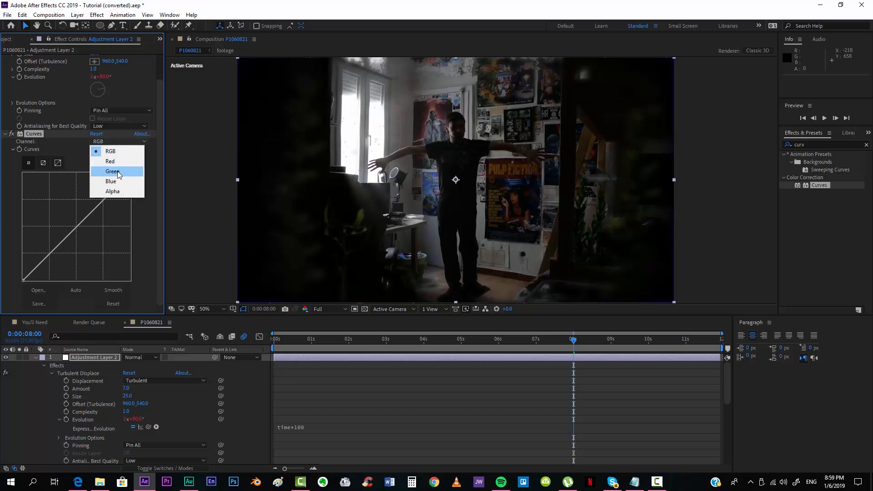
{"action": "left_click", "coordinate": [110, 162]}
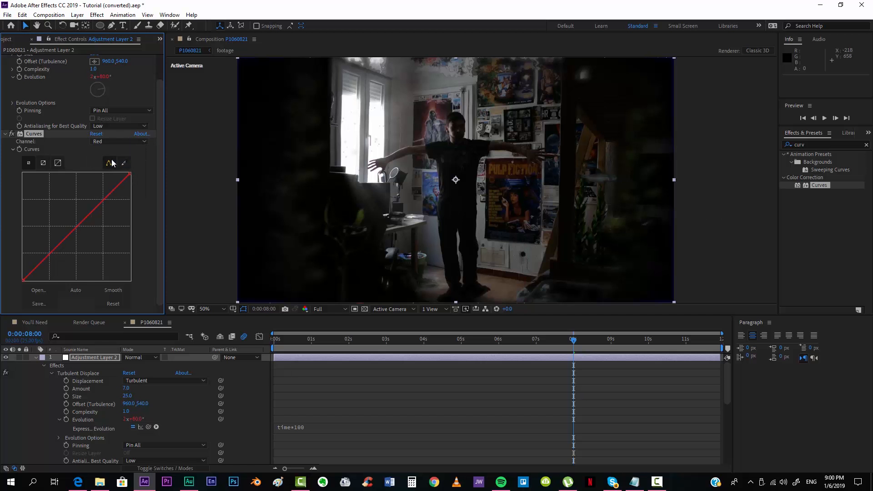
{"action": "left_click_drag", "start_coordinate": [78, 233], "coordinate": [94, 238]}
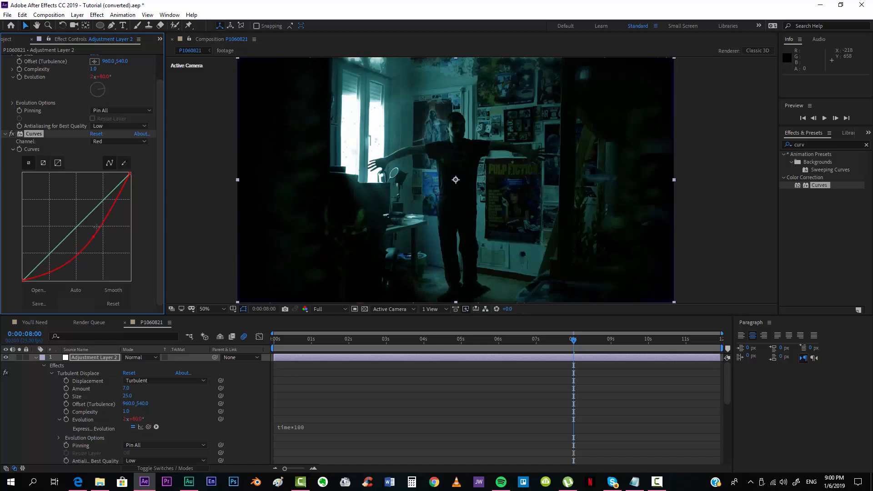
{"action": "left_click_drag", "start_coordinate": [93, 237], "coordinate": [90, 236]}
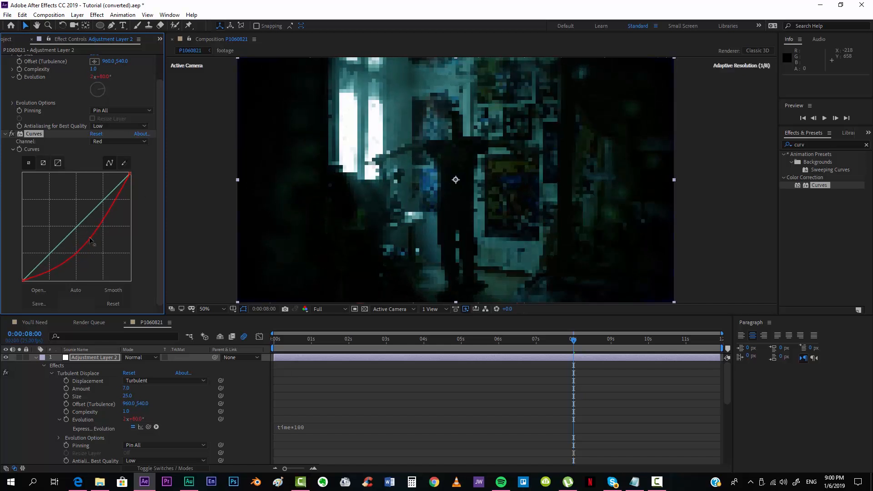
Pull the Green curve slightly below the diagonal and raise the midtones of the Blue curve above it
{"action": "left_click", "coordinate": [111, 141]}
{"action": "left_click", "coordinate": [112, 172]}
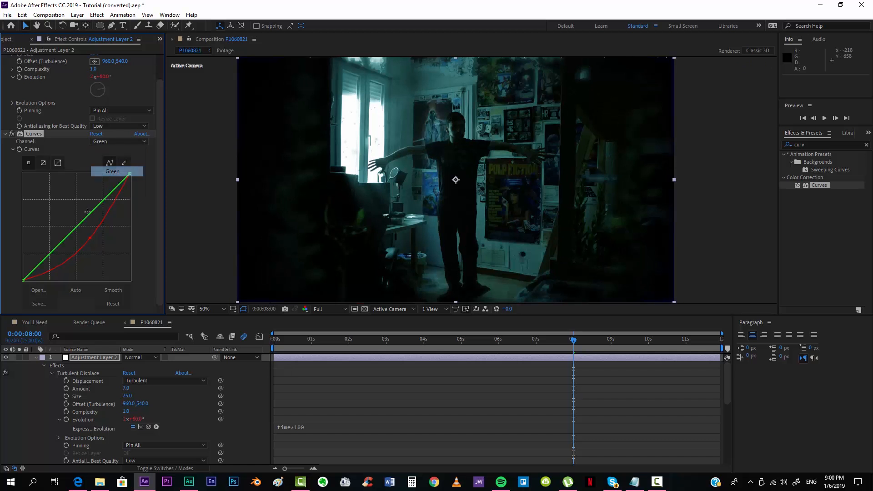
{"action": "left_click_drag", "start_coordinate": [85, 220], "coordinate": [86, 226]}
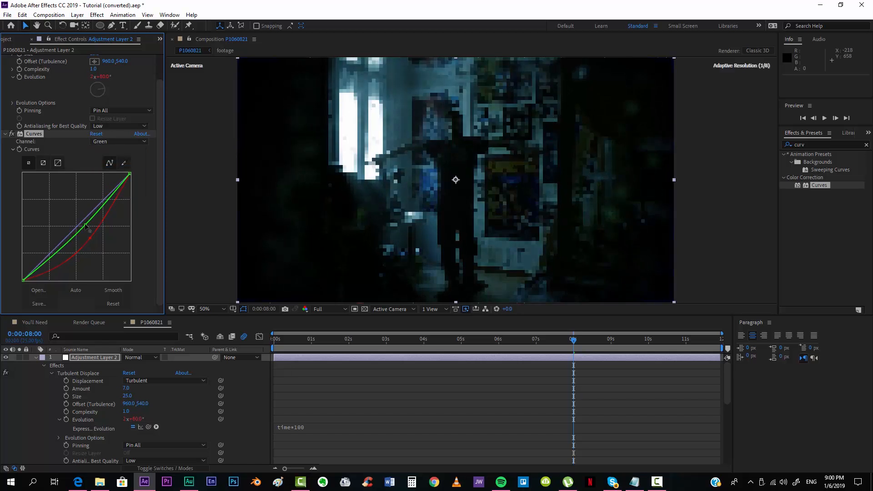
{"action": "left_click", "coordinate": [130, 141]}
{"action": "left_click", "coordinate": [109, 179]}
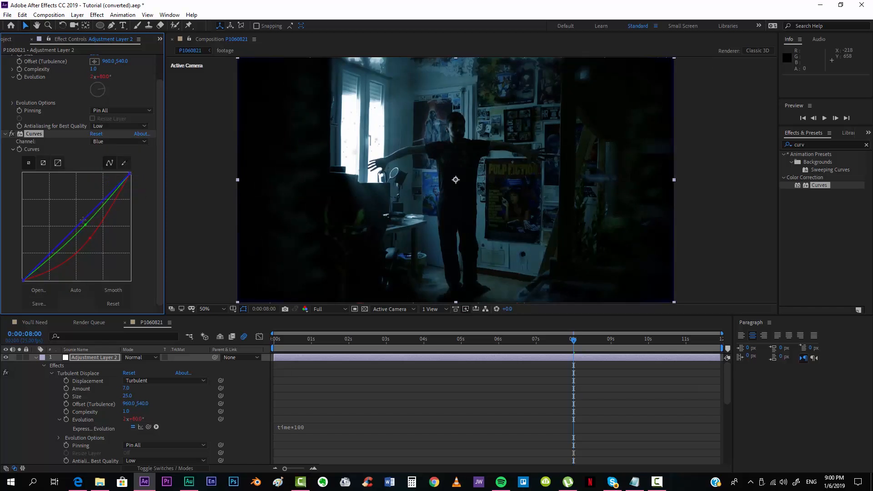
{"action": "left_click_drag", "start_coordinate": [83, 220], "coordinate": [77, 219]}
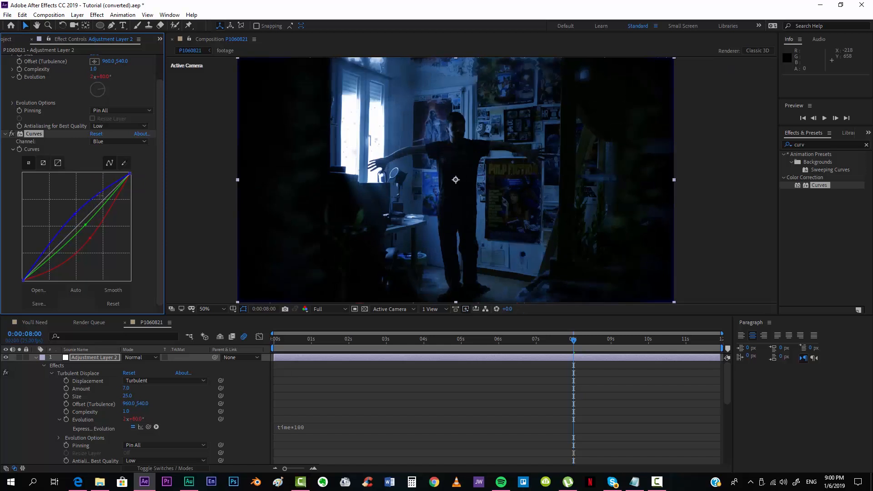
Raise the Green curve's midpoint back close to the diagonal and check the color grade at 0:00:05:05
{"action": "left_click", "coordinate": [119, 141]}
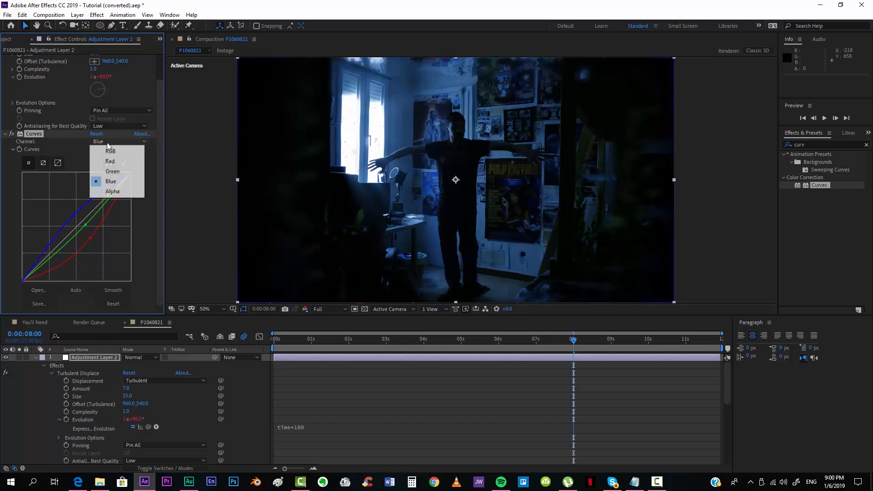
{"action": "left_click", "coordinate": [109, 171]}
{"action": "left_click_drag", "start_coordinate": [85, 225], "coordinate": [82, 224]}
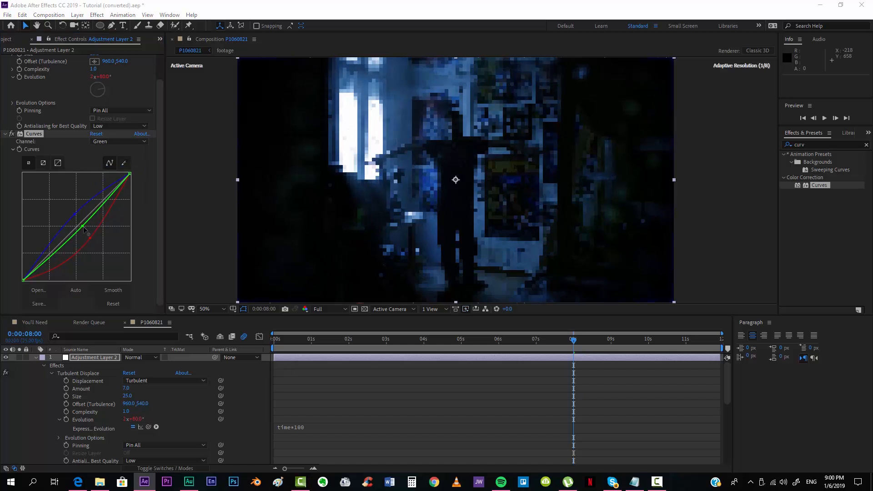
{"action": "left_click_drag", "start_coordinate": [82, 226], "coordinate": [81, 225]}
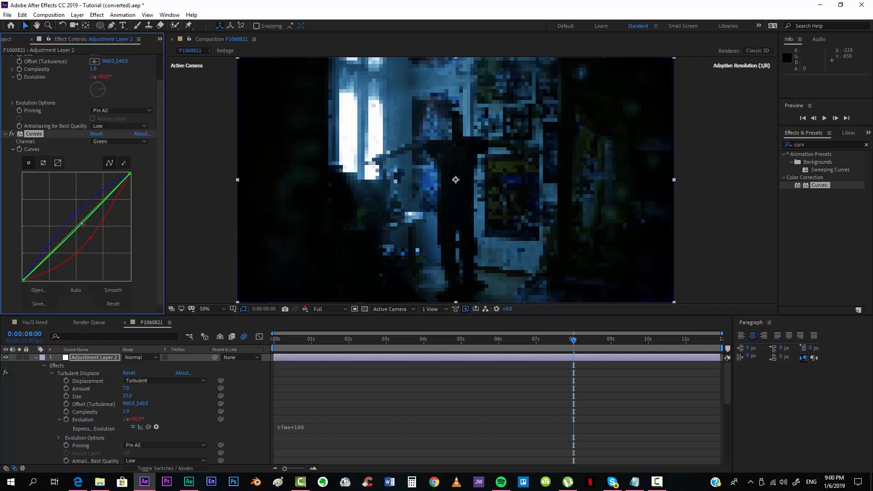
{"action": "left_click", "coordinate": [198, 274]}
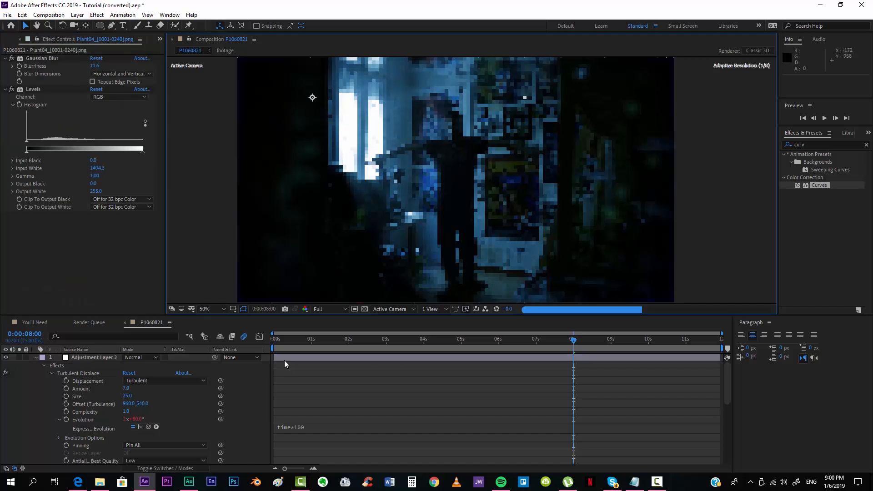
{"action": "left_click", "coordinate": [391, 393]}
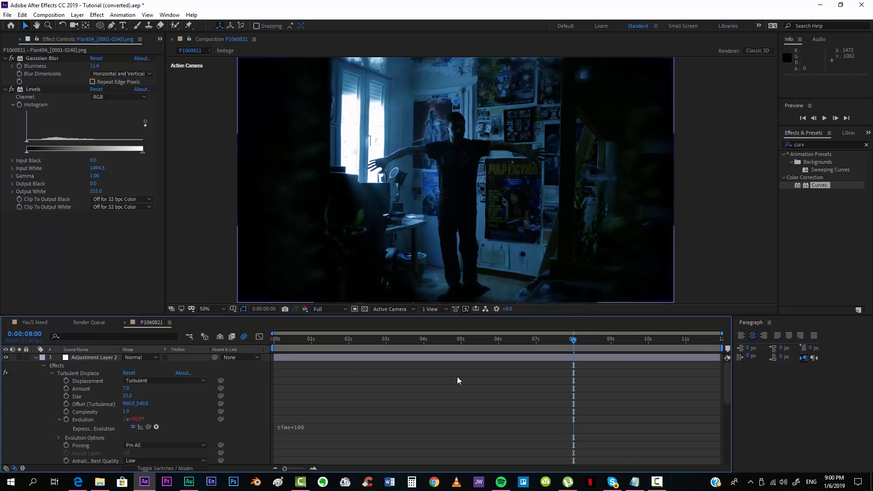
{"action": "left_click", "coordinate": [469, 341]}
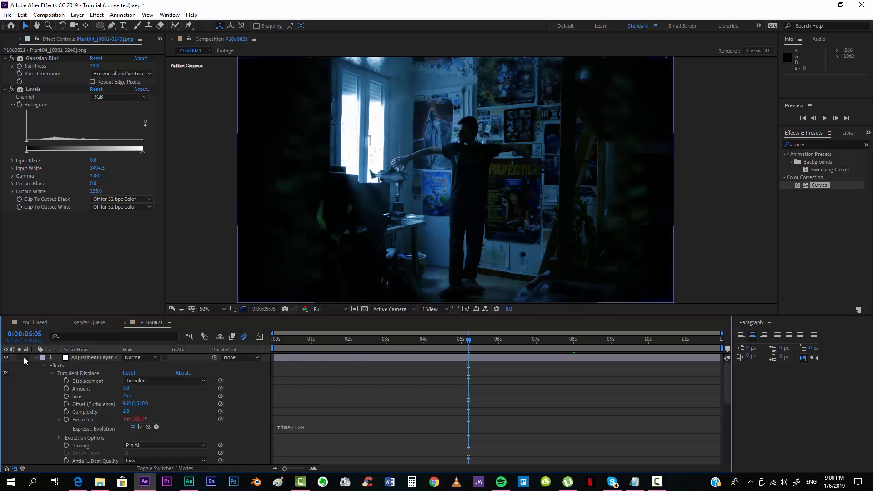
Collapse the second adjustment layer, pre-compose all layers as underwater_effect with all attributes moved, and select the resulting layer
{"action": "left_click", "coordinate": [35, 358]}
{"action": "left_click", "coordinate": [65, 361]}
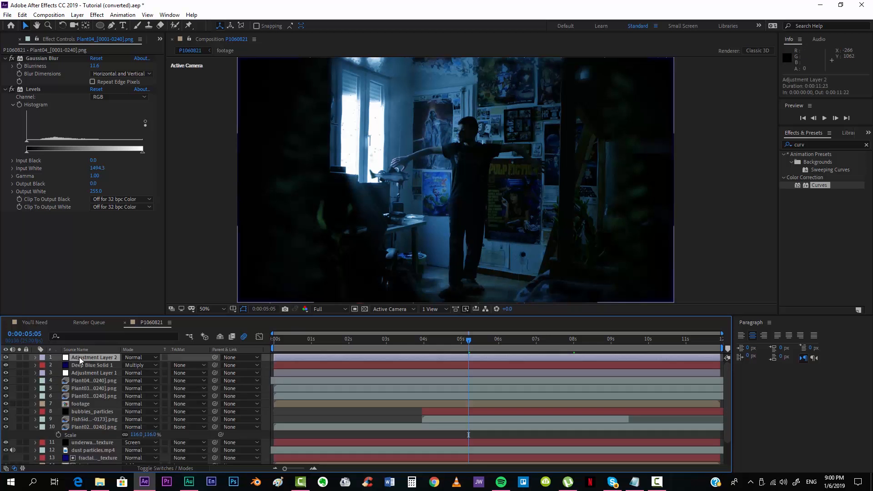
{"action": "scroll", "coordinate": [107, 380], "scroll_direction": "down", "scroll_amount": 2}
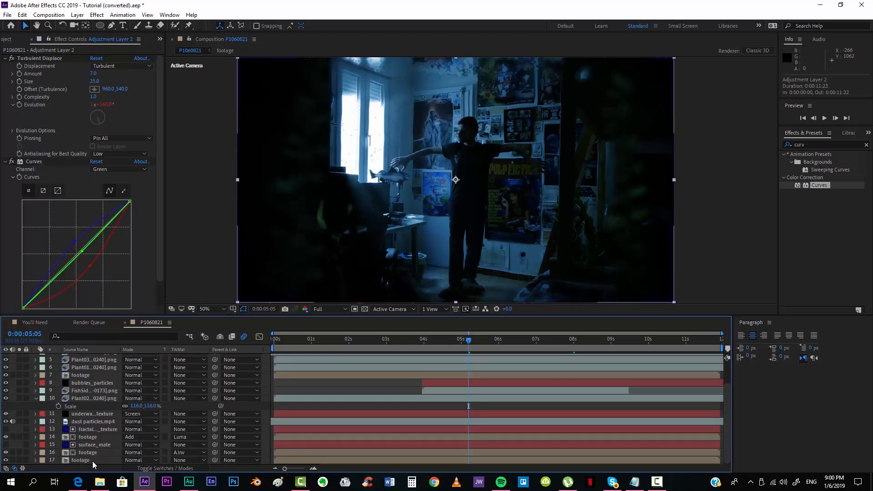
{"action": "key", "text": "ctrl+a"}
{"action": "scroll", "coordinate": [92, 436], "scroll_direction": "up", "scroll_amount": 2}
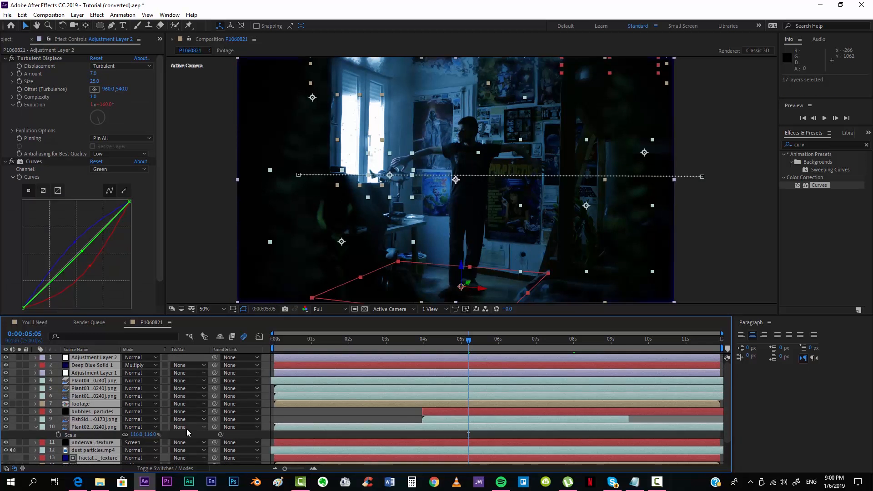
{"action": "right_click", "coordinate": [315, 371]}
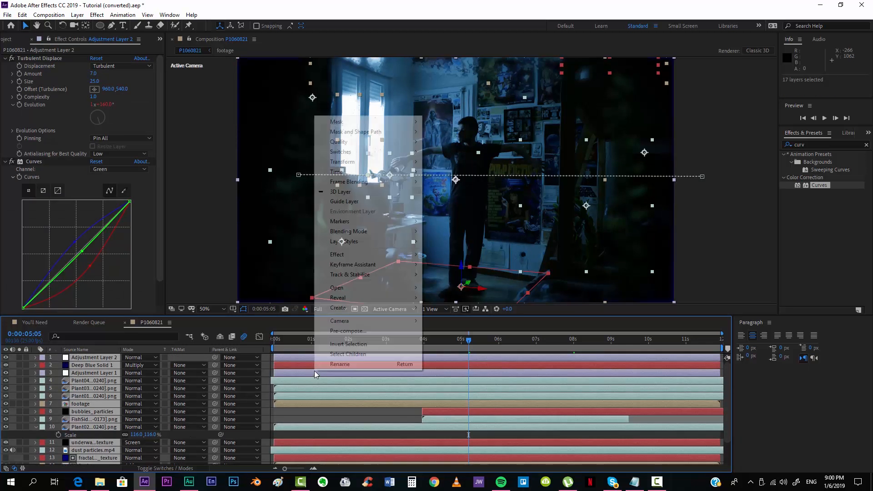
{"action": "left_click", "coordinate": [348, 332]}
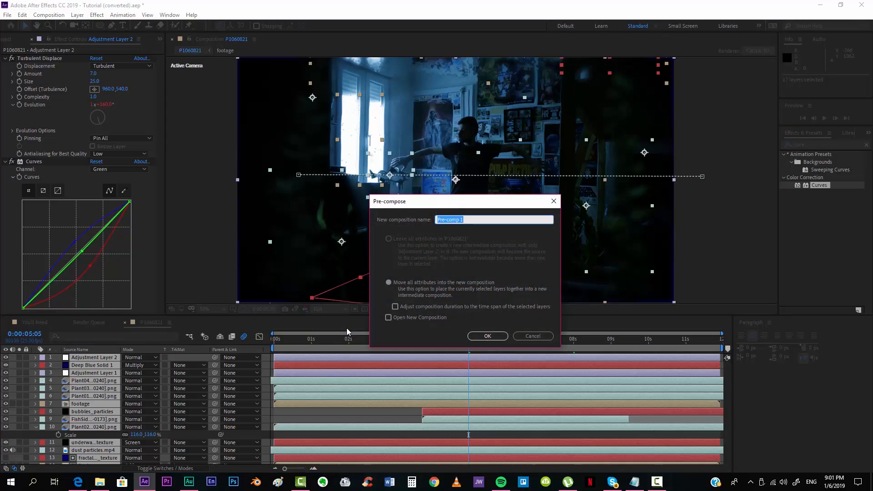
{"action": "type", "text": "underwater_effect"}
{"action": "key", "text": "Return"}
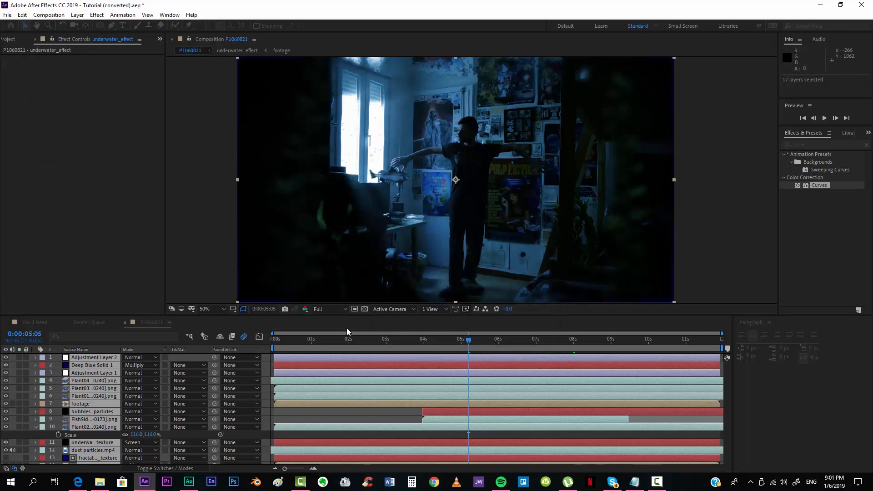
{"action": "left_click", "coordinate": [361, 373]}
{"action": "left_click", "coordinate": [357, 359]}
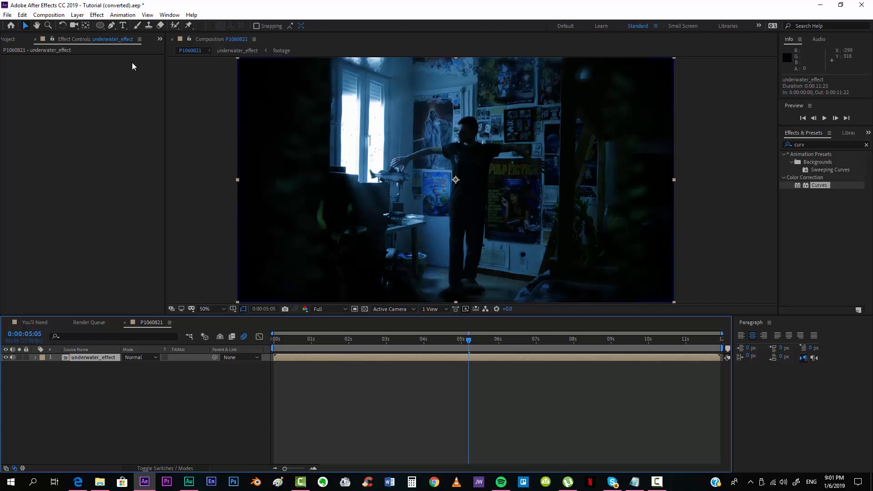
Create a null object and parent the underwater_effect layer to it
{"action": "left_click", "coordinate": [77, 14]}
{"action": "mouse_move", "coordinate": [93, 25]}
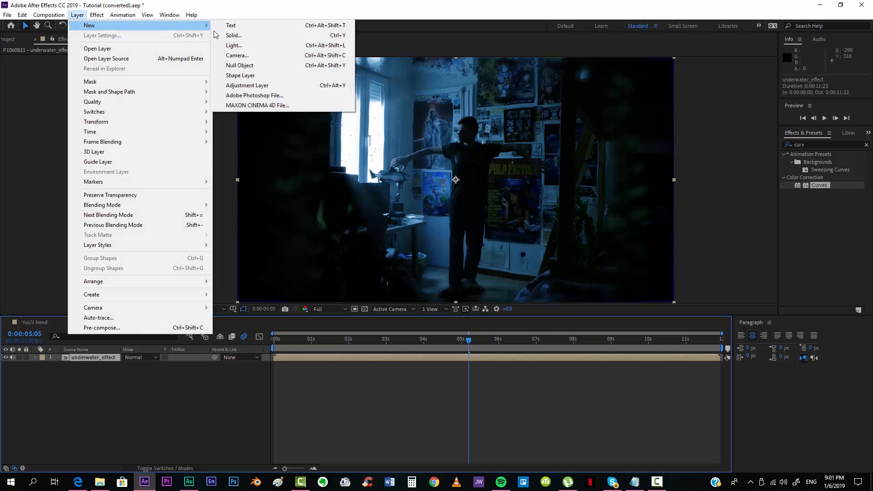
{"action": "left_click", "coordinate": [243, 66]}
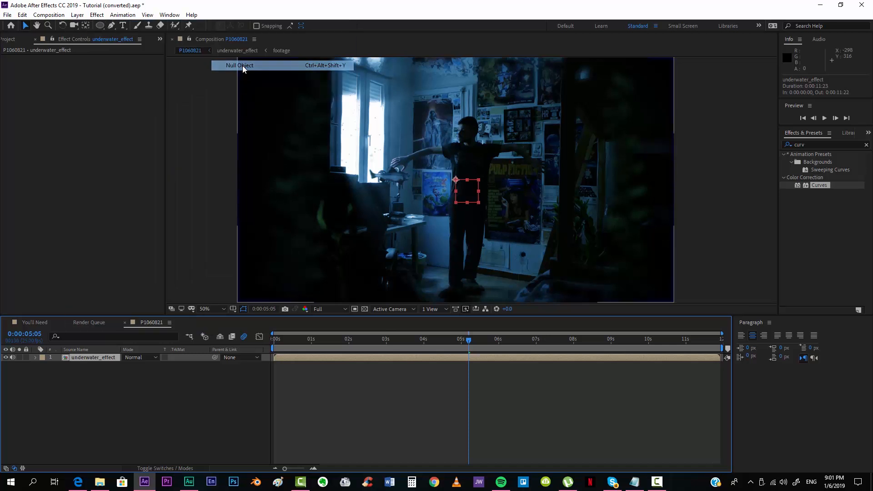
{"action": "left_click", "coordinate": [288, 365]}
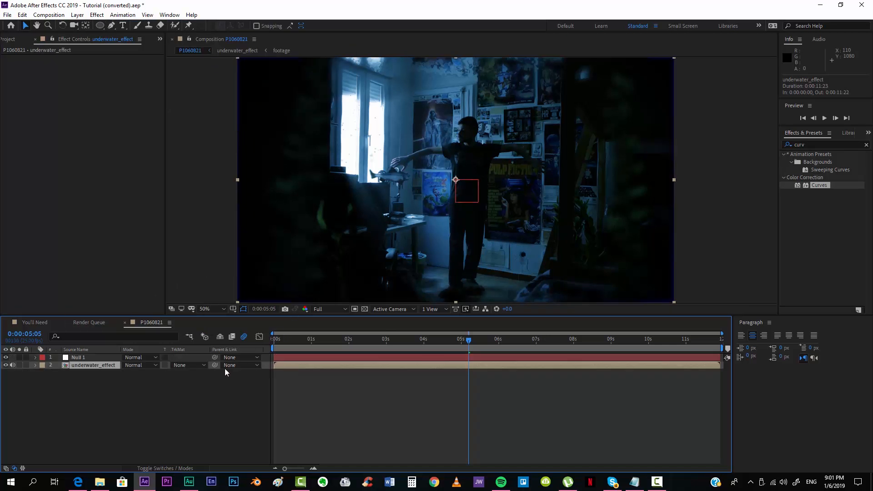
{"action": "left_click_drag", "start_coordinate": [216, 365], "coordinate": [95, 357]}
Add the expression wiggle(50,1) to the null's Position and inspect the resulting motion up close at several points in time
{"action": "left_click", "coordinate": [86, 359]}
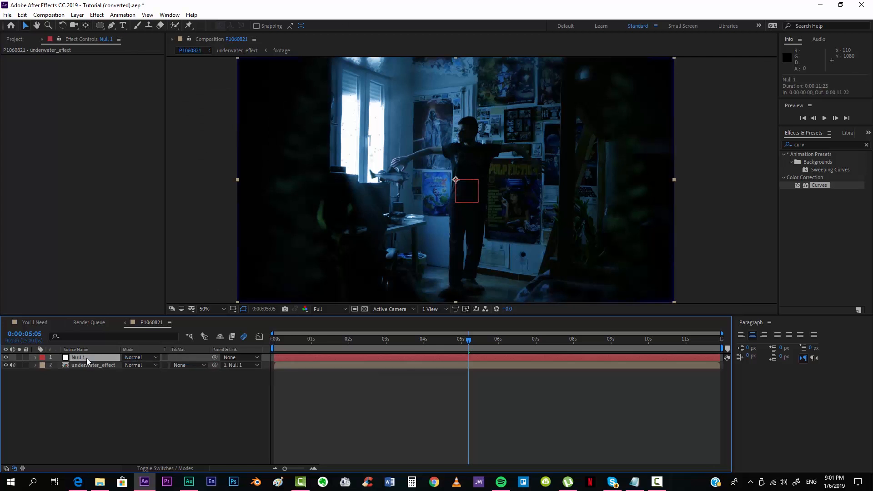
{"action": "key", "text": "p"}
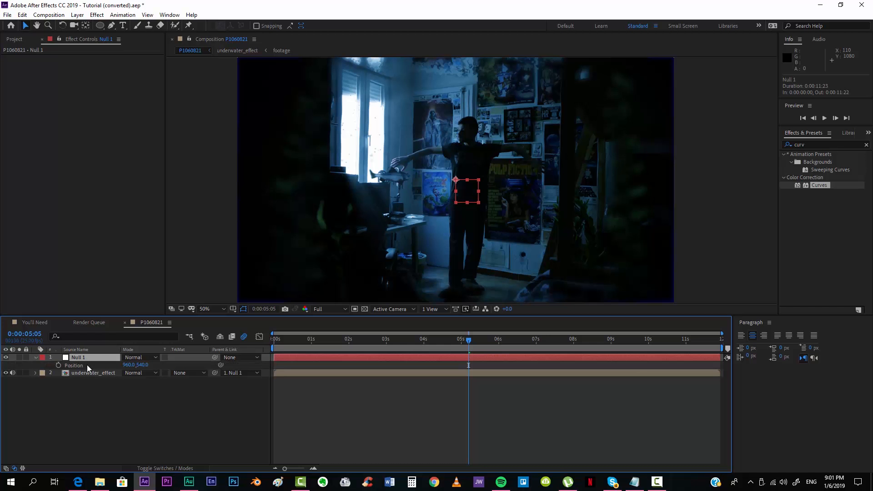
{"action": "left_click", "coordinate": [58, 366], "text": "alt"}
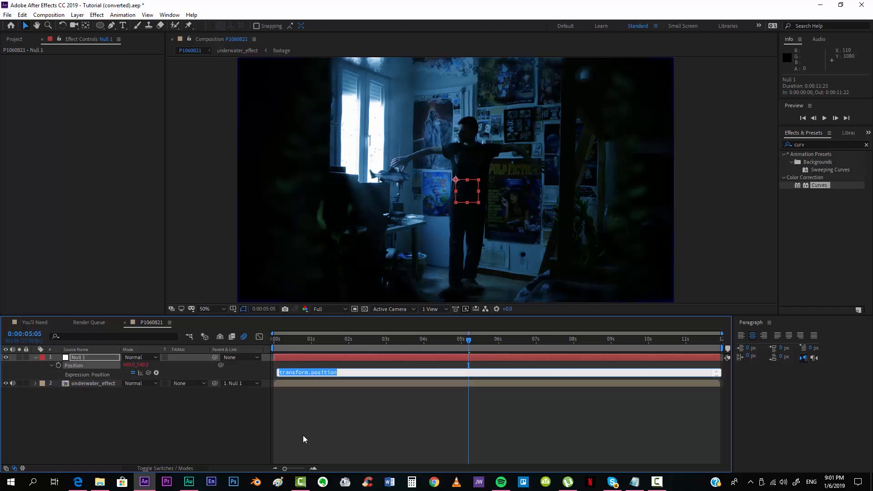
{"action": "type", "text": "wiggle"}
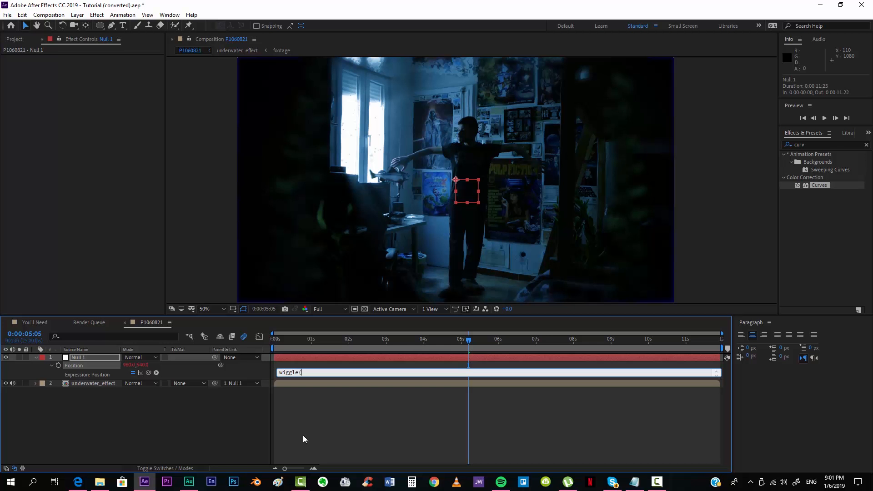
{"action": "type", "text": "(50,1"}
{"action": "left_click", "coordinate": [305, 438]}
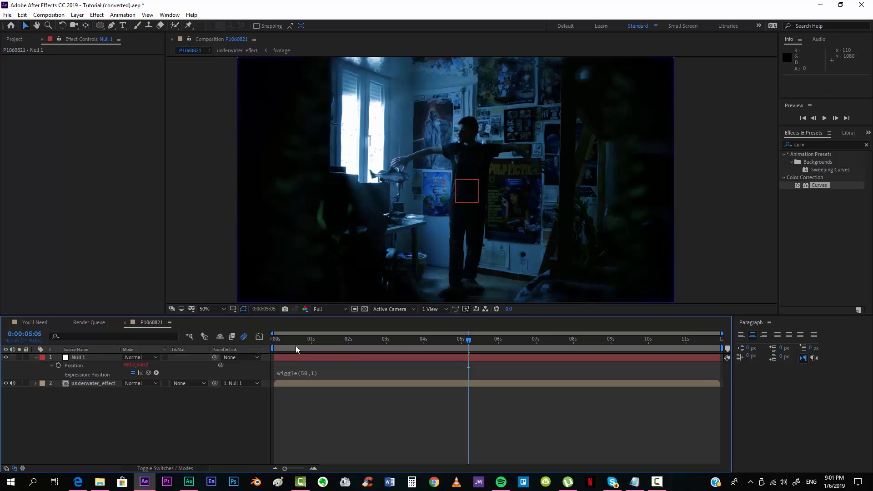
{"action": "left_click_drag", "start_coordinate": [279, 340], "coordinate": [299, 340]}
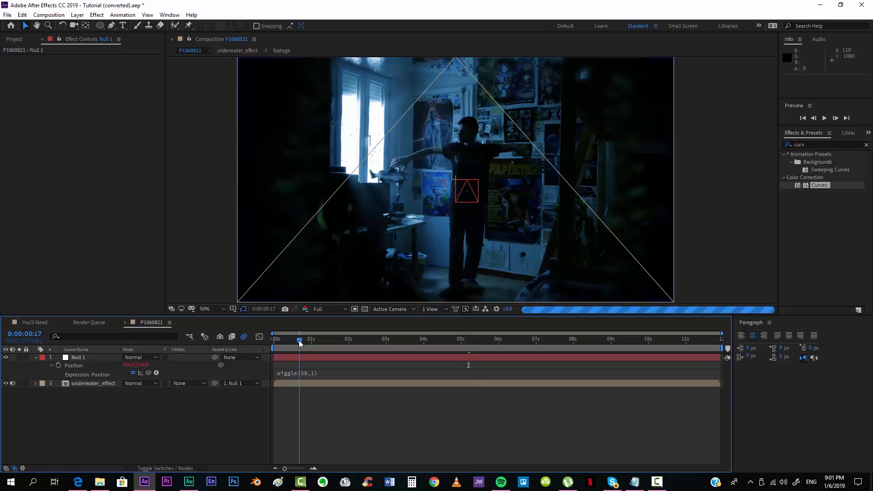
{"action": "left_click_drag", "start_coordinate": [304, 270], "coordinate": [362, 249]}
{"action": "scroll", "coordinate": [444, 180], "scroll_direction": "up", "scroll_amount": 1}
{"action": "scroll", "coordinate": [481, 187], "scroll_direction": "up", "scroll_amount": 2}
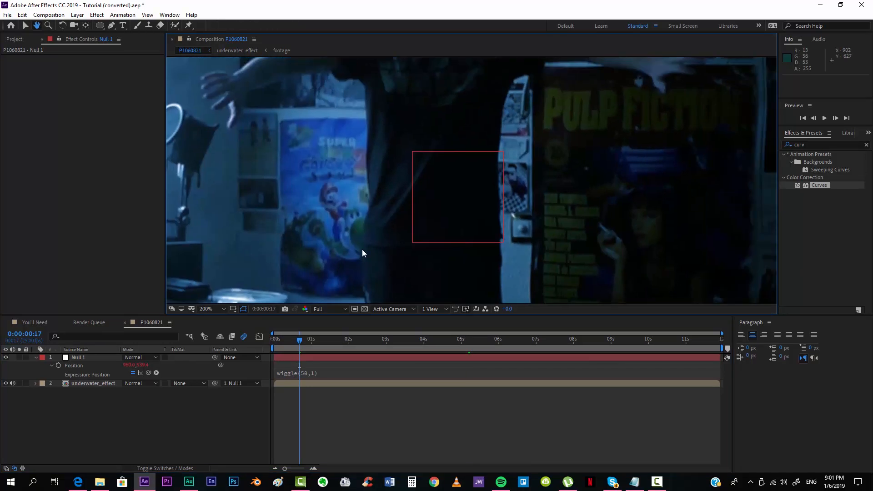
{"action": "key", "text": "v"}
{"action": "left_click_drag", "start_coordinate": [303, 341], "coordinate": [356, 340]}
Change the null's Position expression to wiggle(1,50) and return to a view of the whole frame
{"action": "left_click", "coordinate": [312, 372]}
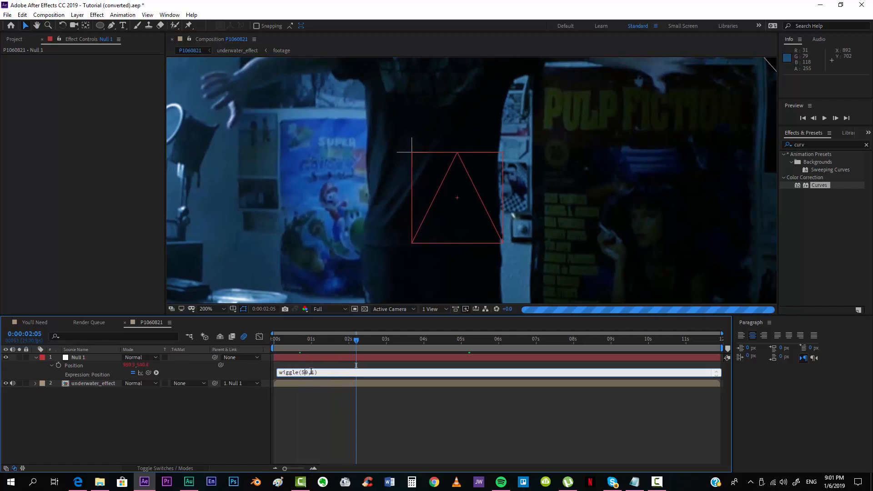
{"action": "key", "text": "Right"}
{"action": "key", "text": "shift+Left"}
{"action": "key", "text": "shift+Left"}
{"action": "type", "text": "2"}
{"action": "key", "text": "shift+Left"}
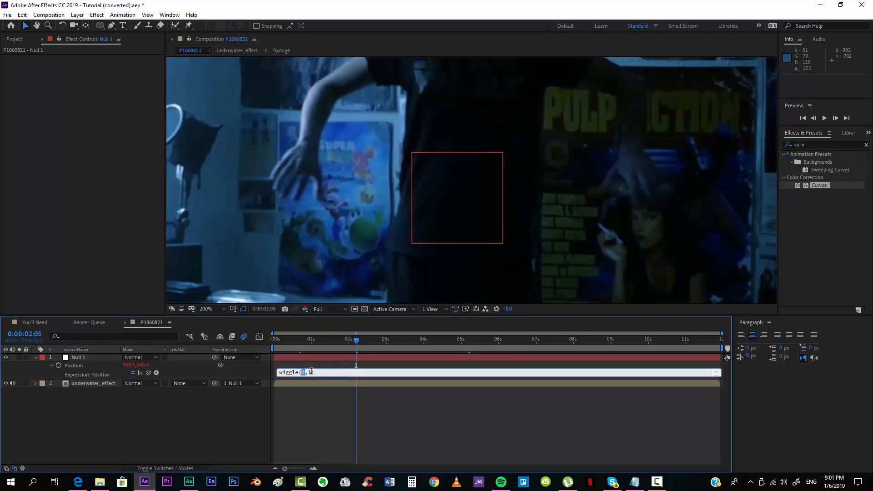
{"action": "type", "text": "1"}
{"action": "key", "text": "shift+Left"}
{"action": "type", "text": "50"}
{"action": "left_click", "coordinate": [345, 379]}
{"action": "scroll", "coordinate": [410, 201], "scroll_direction": "down", "scroll_amount": 1}
{"action": "scroll", "coordinate": [411, 201], "scroll_direction": "down", "scroll_amount": 1}
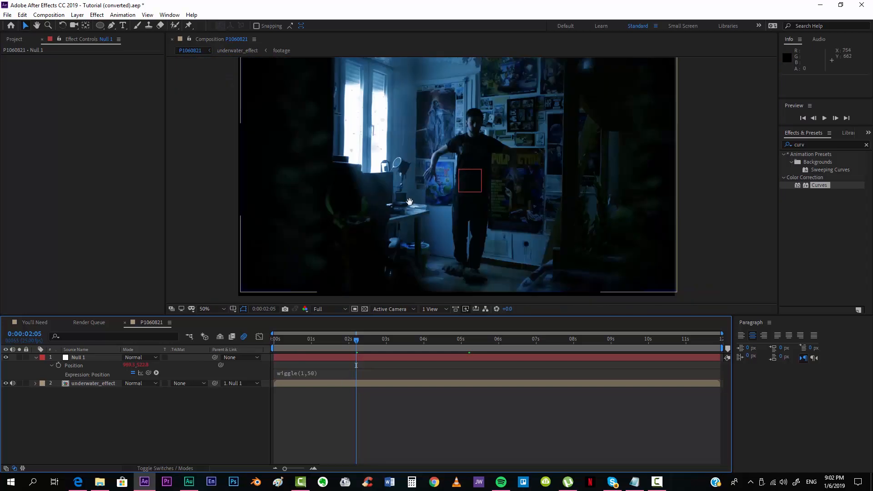
Check the motion up to 0:00:04:17, slow the null's Position expression to wiggle(0.5,50), and return to the composition start
{"action": "left_click_drag", "start_coordinate": [357, 339], "coordinate": [450, 339]}
{"action": "left_click", "coordinate": [303, 372]}
{"action": "double_click", "coordinate": [303, 372]}
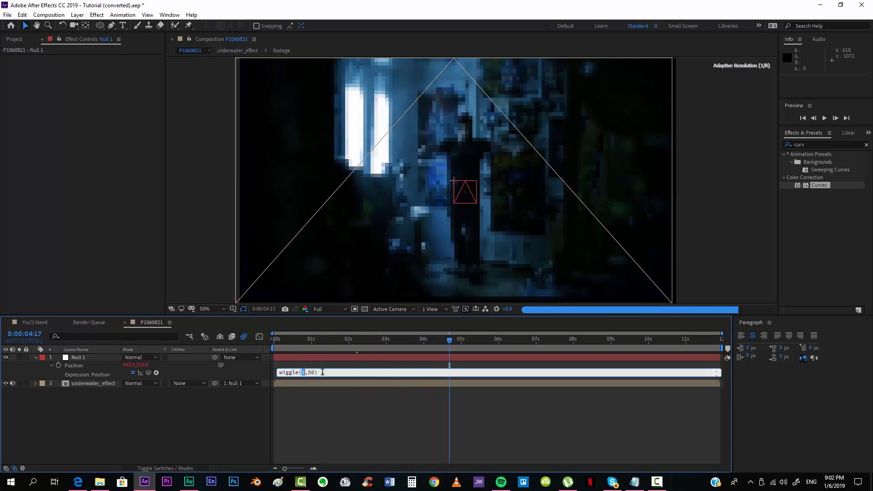
{"action": "type", "text": "0."}
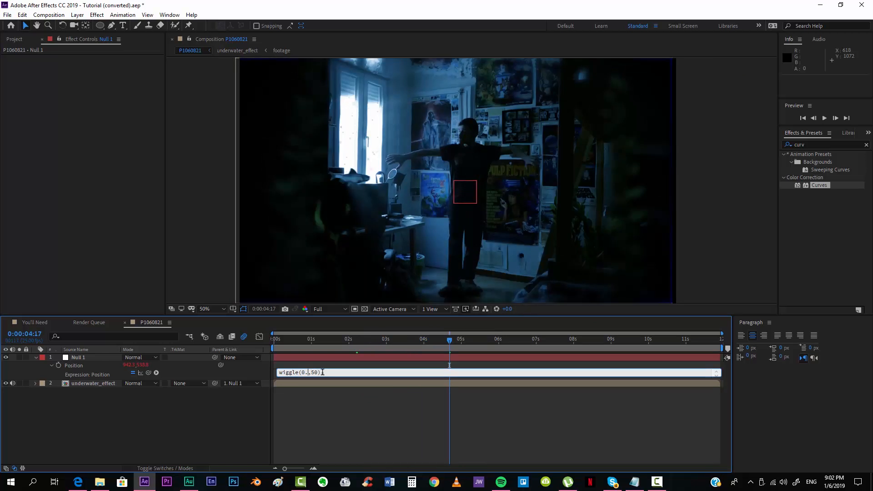
{"action": "type", "text": "5"}
{"action": "left_click", "coordinate": [326, 422]}
{"action": "left_click_drag", "start_coordinate": [284, 340], "coordinate": [273, 340]}
Set the underwater_effect layer's scale to 105% after trying 110%, and check the frame edges through to 0:00:11:18
{"action": "left_click", "coordinate": [299, 384]}
{"action": "key", "text": "s"}
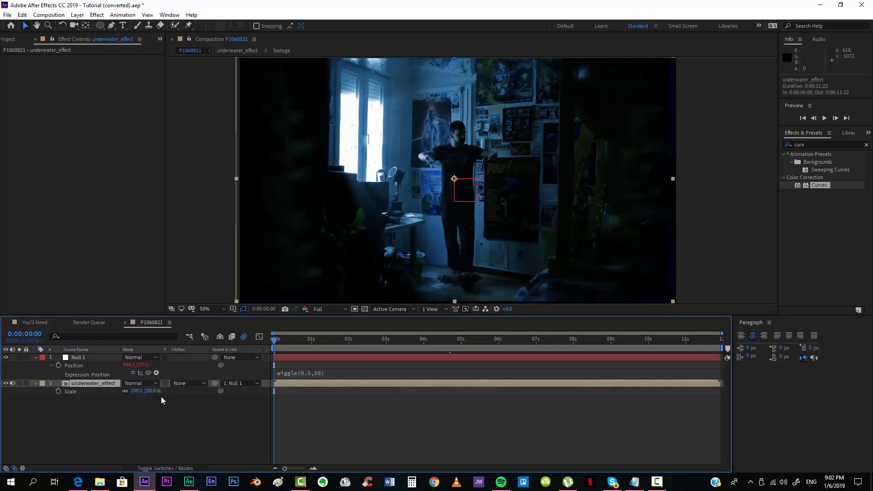
{"action": "left_click", "coordinate": [151, 391]}
{"action": "type", "text": "110"}
{"action": "key", "text": "Return"}
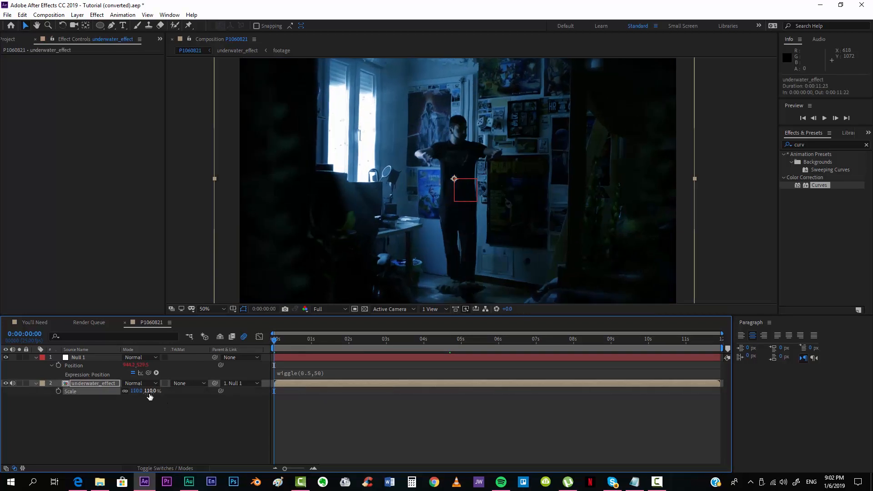
{"action": "left_click", "coordinate": [149, 392]}
{"action": "type", "text": "105"}
{"action": "key", "text": "Return"}
{"action": "left_click", "coordinate": [186, 427]}
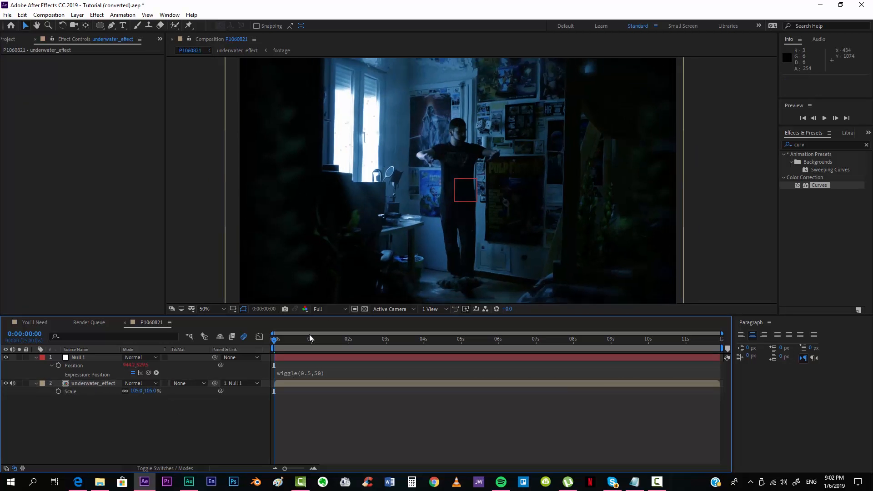
{"action": "left_click_drag", "start_coordinate": [280, 338], "coordinate": [713, 340]}
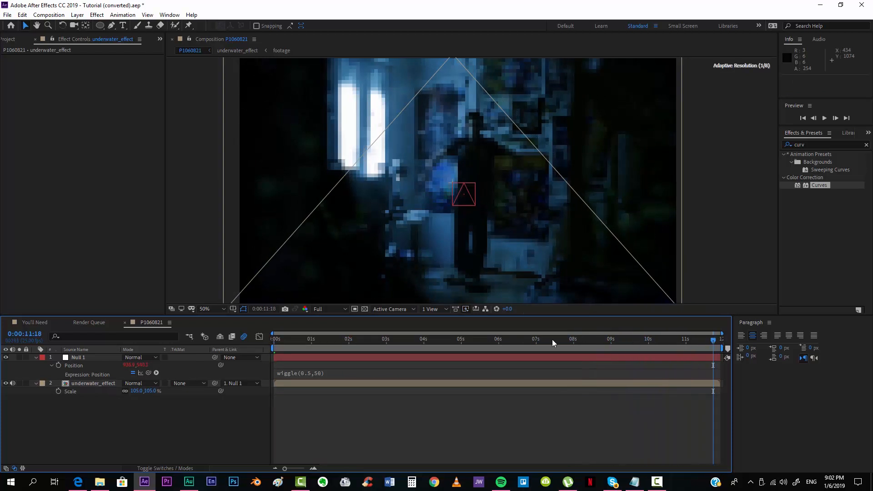
Go to 0:00:04:16 and apply the CC Lens effect to the underwater_effect layer
{"action": "left_click", "coordinate": [448, 344]}
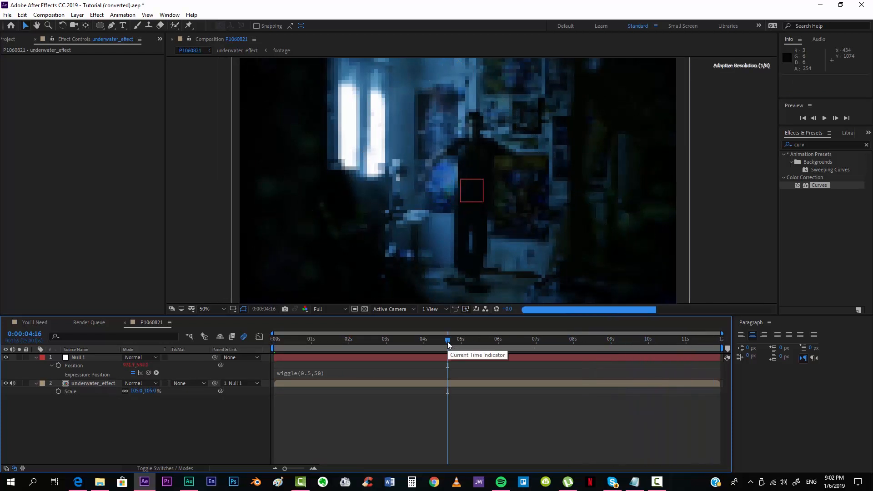
{"action": "left_click", "coordinate": [444, 383]}
{"action": "left_click", "coordinate": [812, 144]}
{"action": "type", "text": "c"}
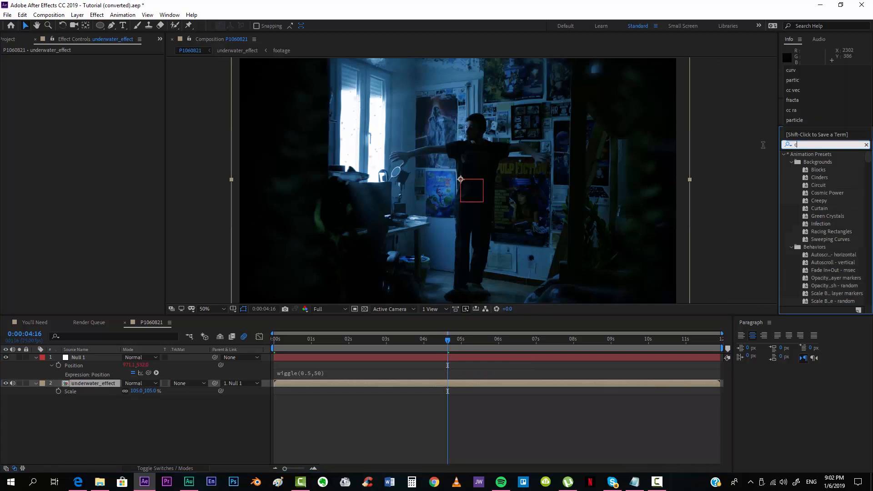
{"action": "type", "text": "c len"}
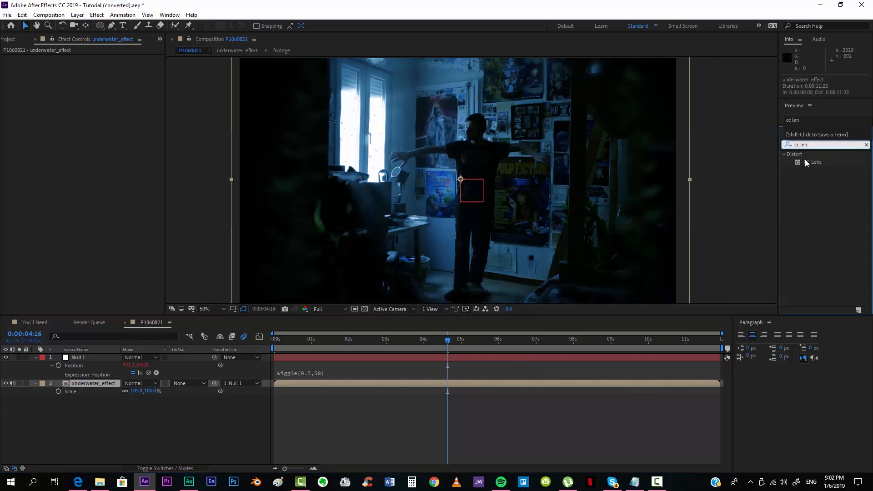
{"action": "left_click_drag", "start_coordinate": [808, 163], "coordinate": [495, 382]}
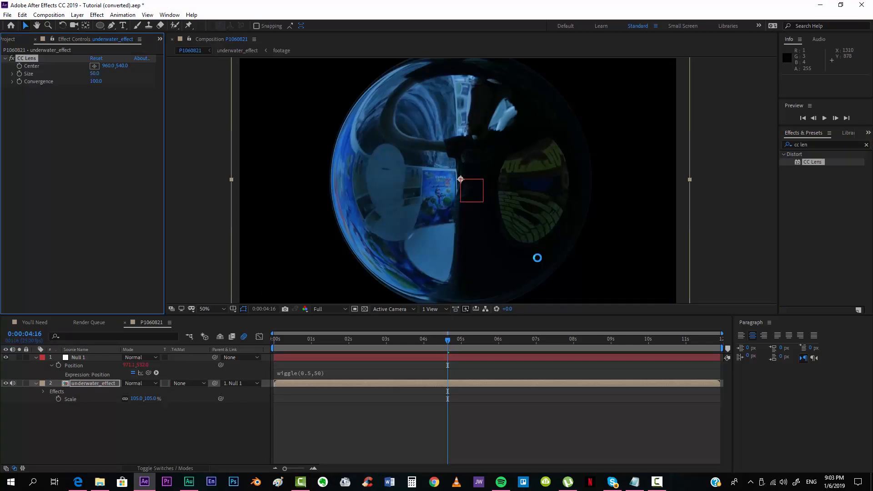
Increase the CC Lens Size to 245 and then to 367 to leave only a subtle distortion
{"action": "left_click_drag", "start_coordinate": [96, 75], "coordinate": [190, 78]}
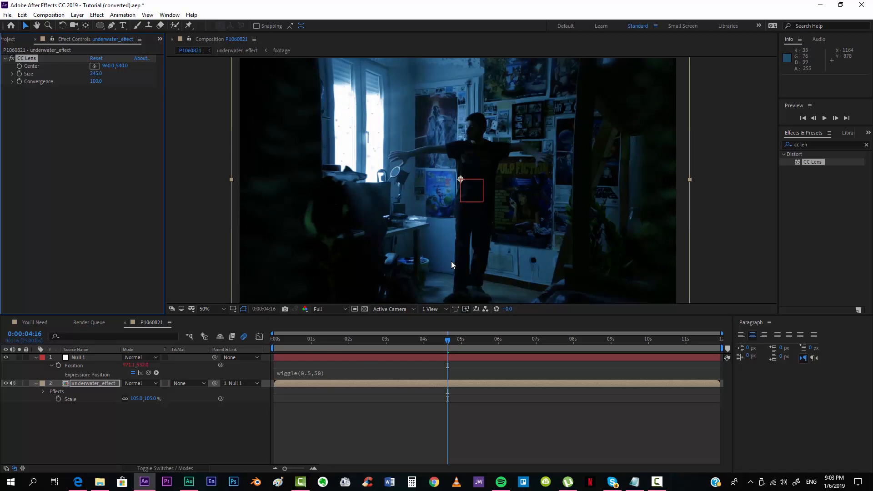
{"action": "left_click_drag", "start_coordinate": [96, 74], "coordinate": [142, 73]}
{"action": "left_click", "coordinate": [382, 430]}
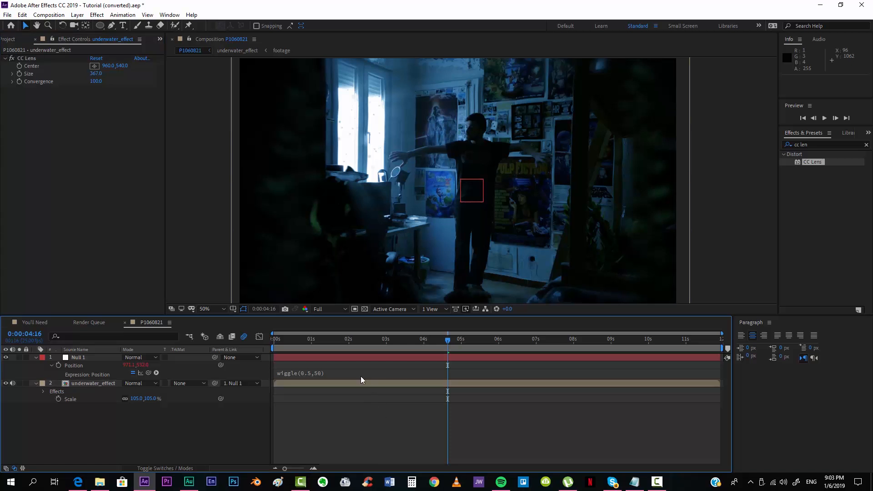
Duplicate the underwater_effect layer twice and set the upper two copies to the Add blending mode
{"action": "left_click", "coordinate": [351, 386]}
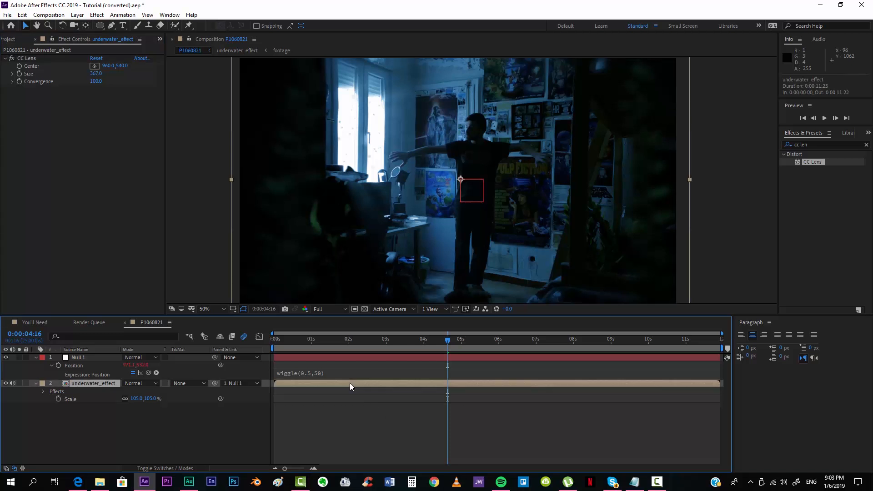
{"action": "key", "text": "ctrl+d"}
{"action": "key", "text": "ctrl+d"}
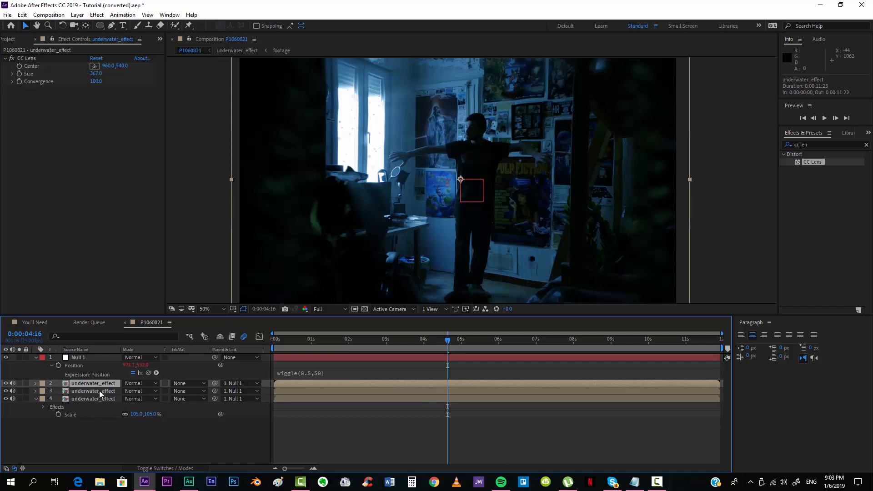
{"action": "left_click", "coordinate": [96, 392], "text": "ctrl"}
{"action": "left_click", "coordinate": [150, 383]}
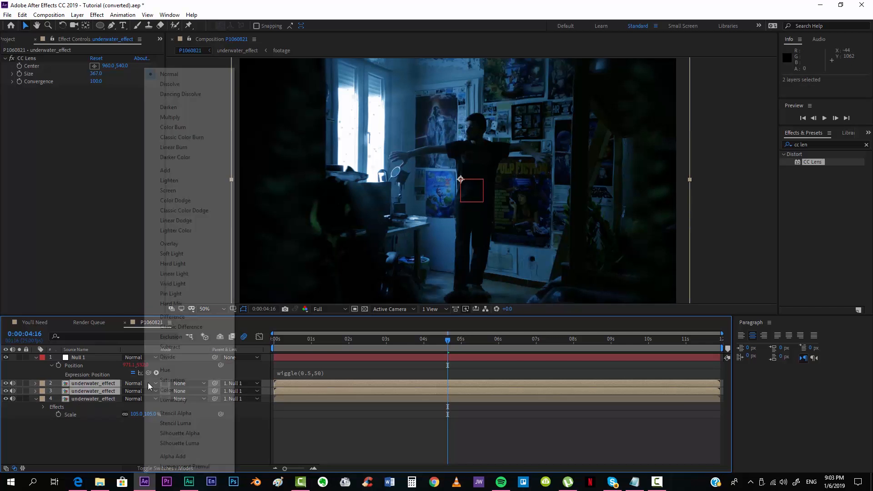
{"action": "left_click", "coordinate": [165, 170]}
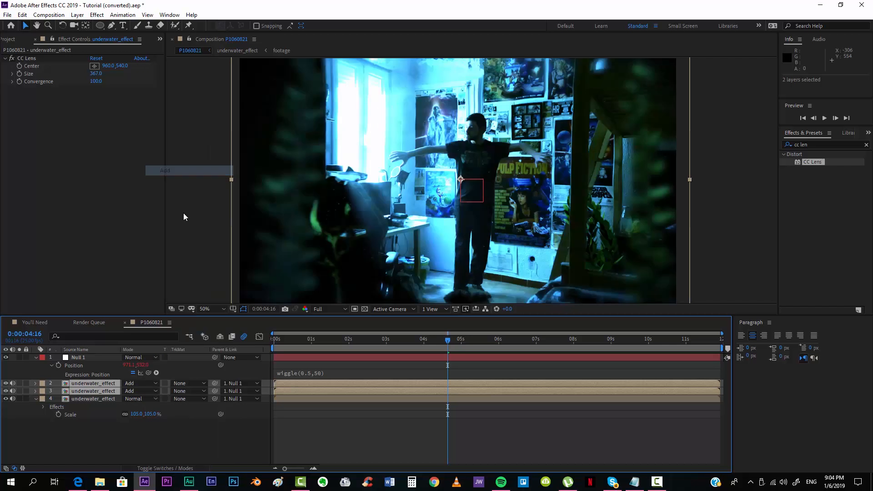
{"action": "left_click", "coordinate": [322, 455]}
Find the Shift Channels effect, undo its trial on the middle underwater_effect copy, and apply it to the bottom underwater_effect layer
{"action": "left_click", "coordinate": [85, 383]}
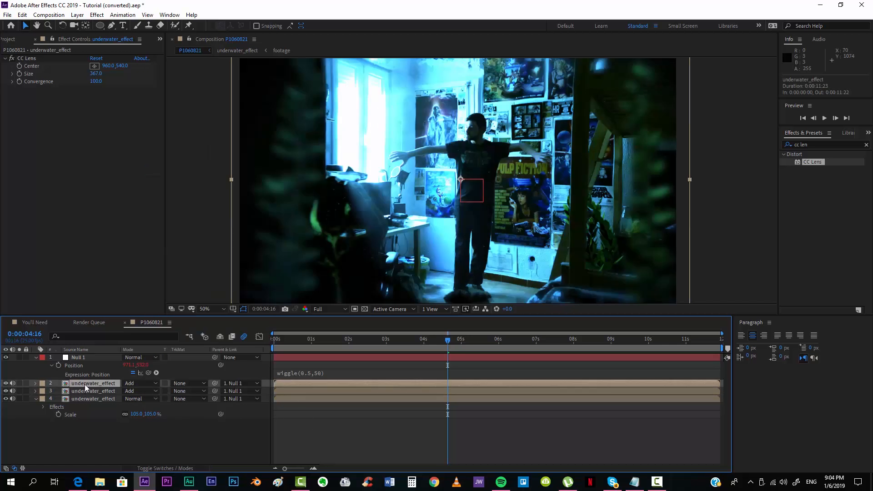
{"action": "double_click", "coordinate": [816, 144]}
{"action": "key", "text": "BackSpace"}
{"action": "key", "text": "BackSpace"}
{"action": "key", "text": "BackSpace"}
{"action": "key", "text": "BackSpace"}
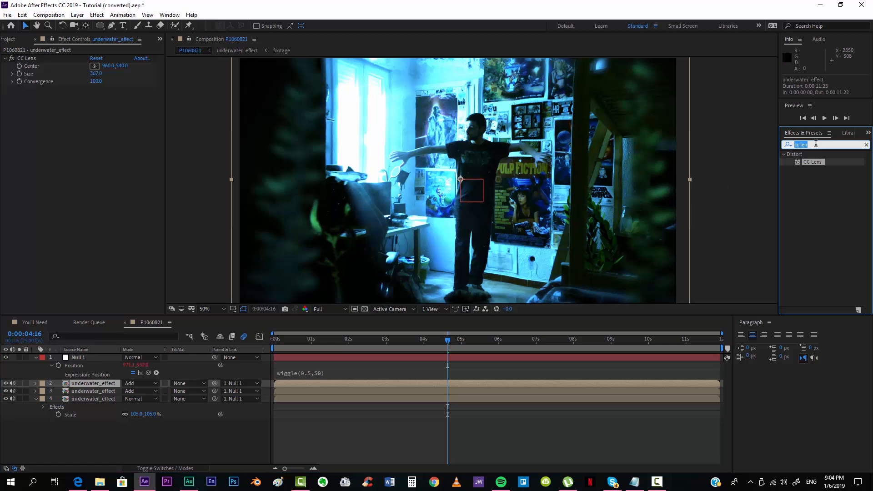
{"action": "type", "text": "shif"}
{"action": "left_click_drag", "start_coordinate": [824, 160], "coordinate": [376, 392]}
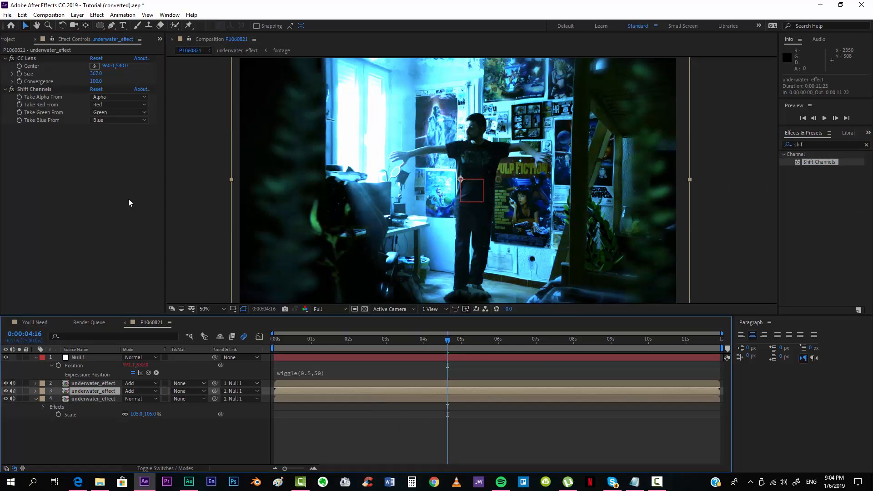
{"action": "left_click", "coordinate": [345, 403]}
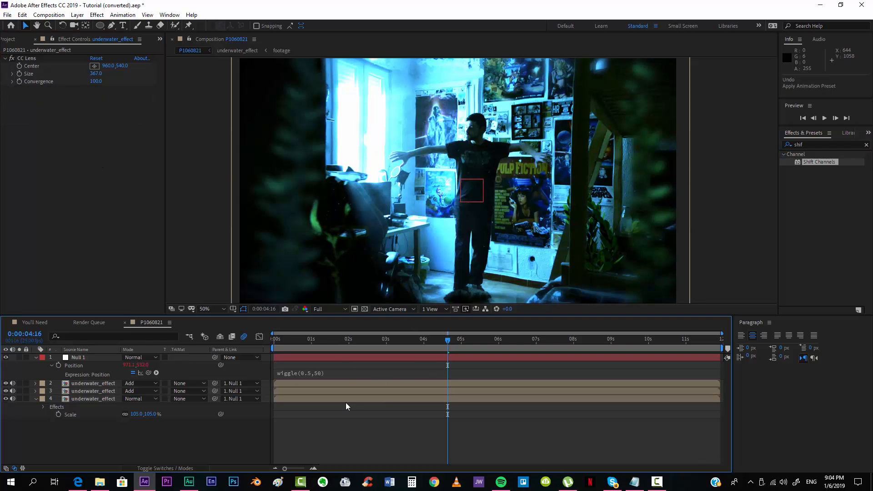
{"action": "left_click", "coordinate": [346, 384]}
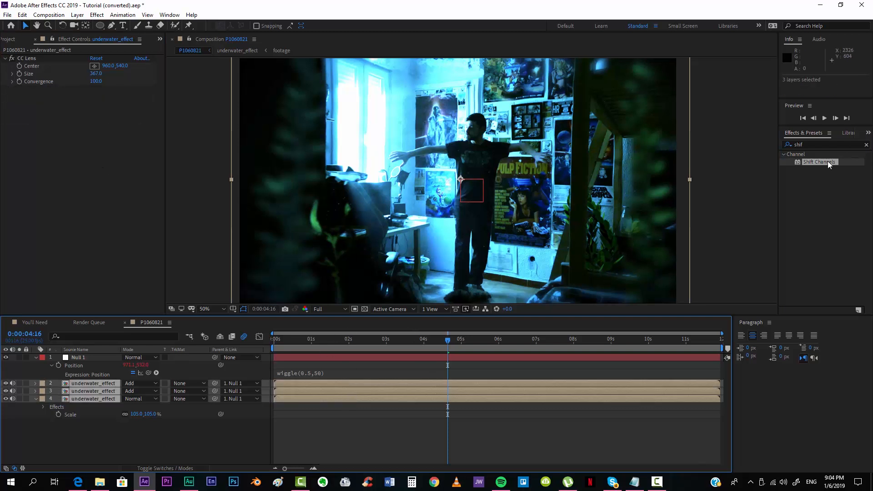
{"action": "left_click_drag", "start_coordinate": [818, 162], "coordinate": [465, 397]}
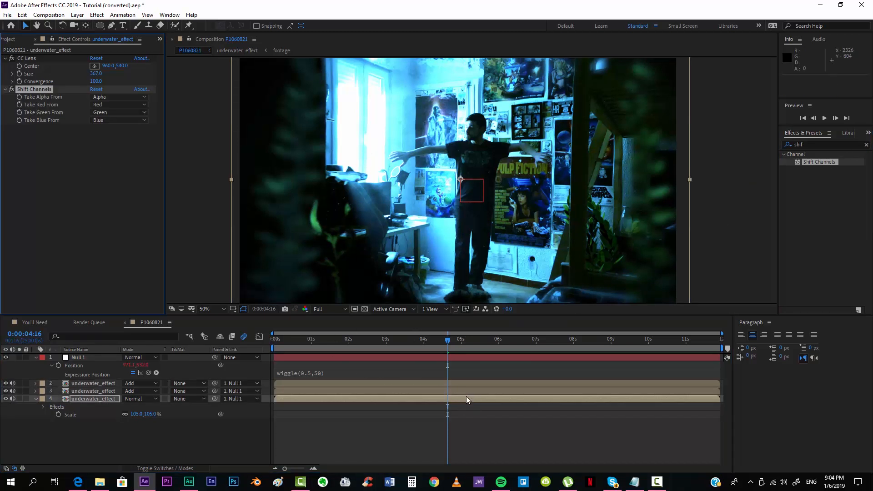
Undo the Shift Channels effect on the bottom underwater_effect layer and apply it to the top underwater_effect copy instead
{"action": "key", "text": "ctrl+z"}
{"action": "left_click", "coordinate": [397, 398]}
{"action": "left_click", "coordinate": [401, 383], "text": "shift"}
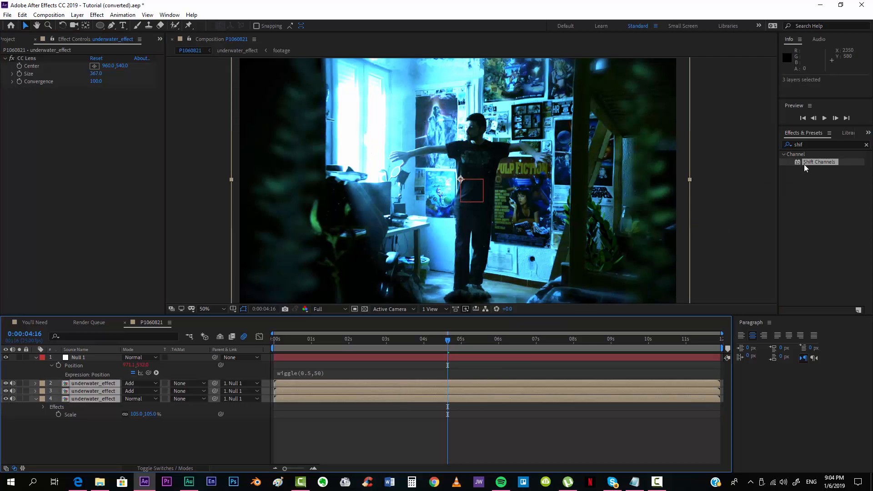
{"action": "left_click_drag", "start_coordinate": [805, 167], "coordinate": [516, 383]}
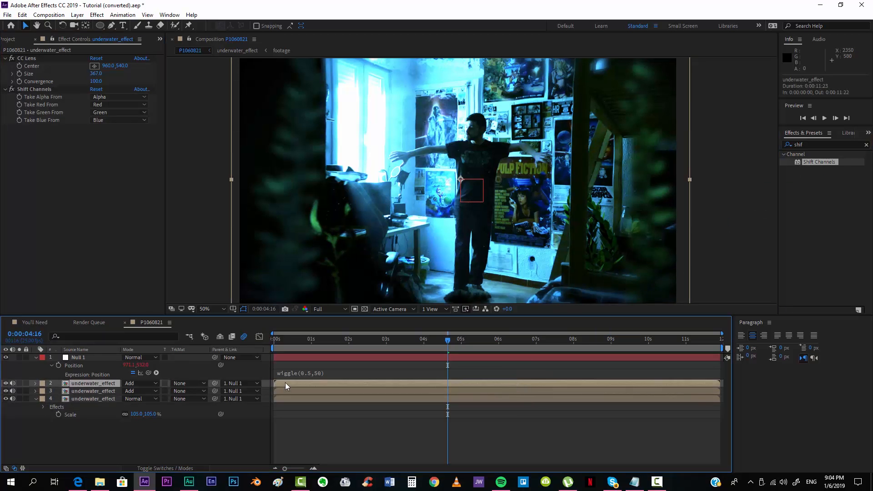
Set Take Red From and Take Green From to Full Off in the top underwater_effect copy's Shift Channels, leaving only blue
{"action": "left_click", "coordinate": [102, 103]}
{"action": "left_click", "coordinate": [109, 145]}
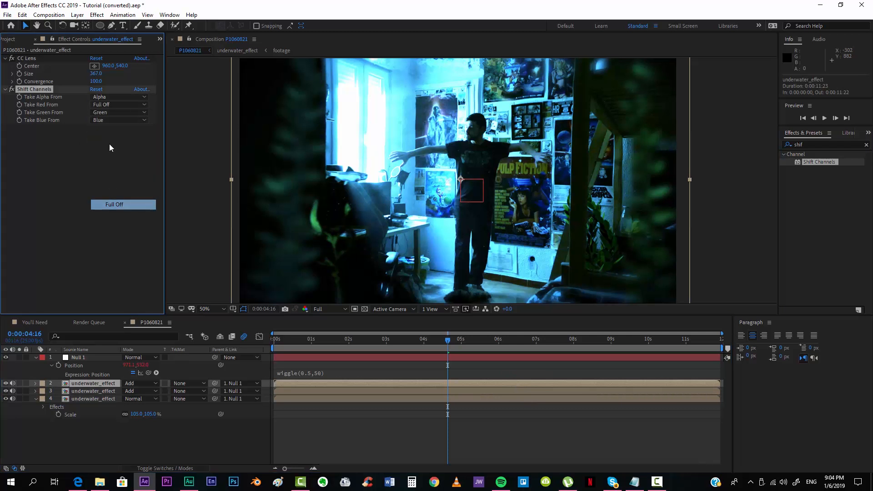
{"action": "left_click", "coordinate": [106, 113]}
{"action": "left_click", "coordinate": [109, 263]}
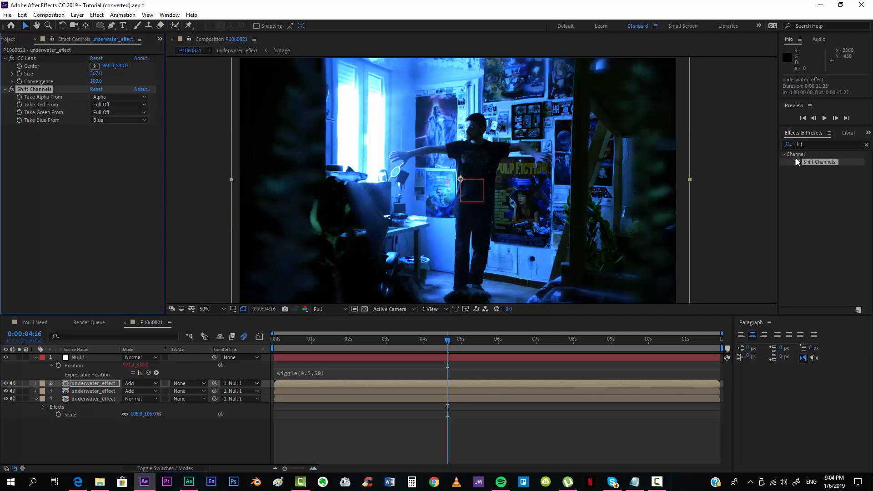
Apply Shift Channels to the middle underwater_effect copy and set Take Red From and Take Blue From to Full Off
{"action": "left_click_drag", "start_coordinate": [800, 161], "coordinate": [435, 392]}
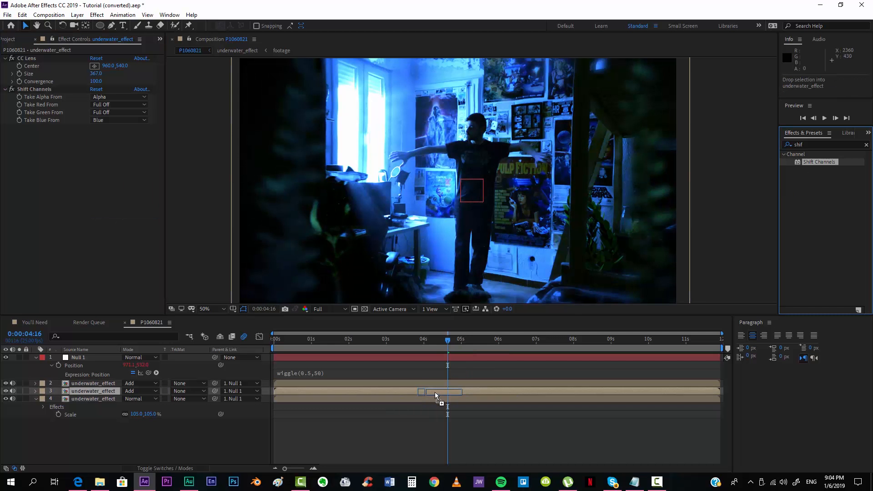
{"action": "left_click", "coordinate": [108, 104]}
{"action": "left_click", "coordinate": [113, 204]}
{"action": "left_click", "coordinate": [103, 120]}
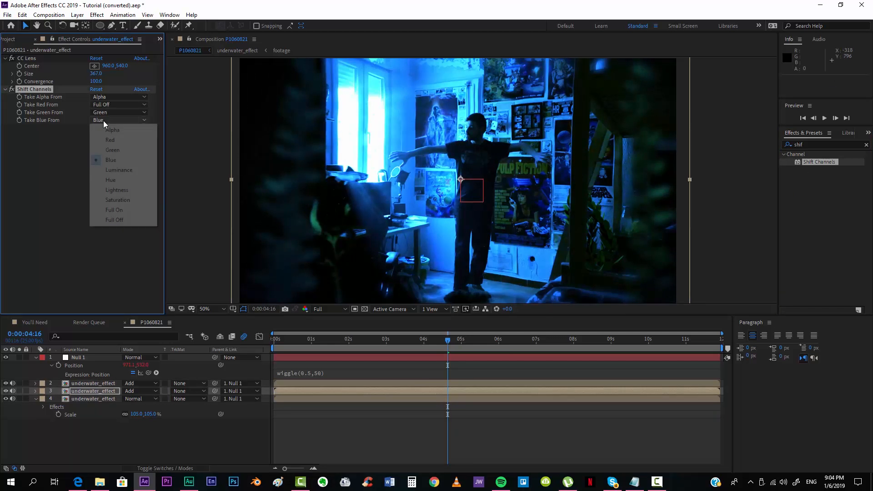
{"action": "left_click", "coordinate": [113, 220]}
Apply Shift Channels to the bottom underwater_effect layer and set Take Green From and Take Blue From to Full Off
{"action": "left_click_drag", "start_coordinate": [814, 162], "coordinate": [490, 396]}
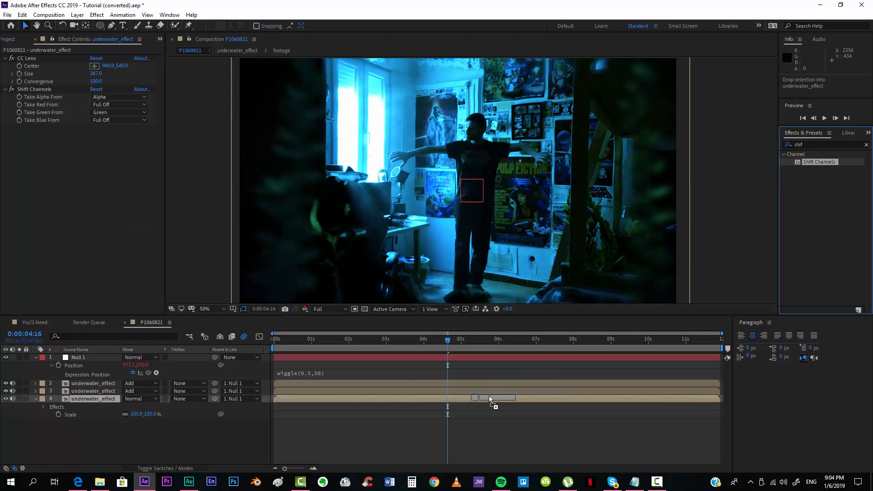
{"action": "left_click", "coordinate": [102, 112]}
{"action": "left_click", "coordinate": [114, 212]}
{"action": "left_click", "coordinate": [102, 120]}
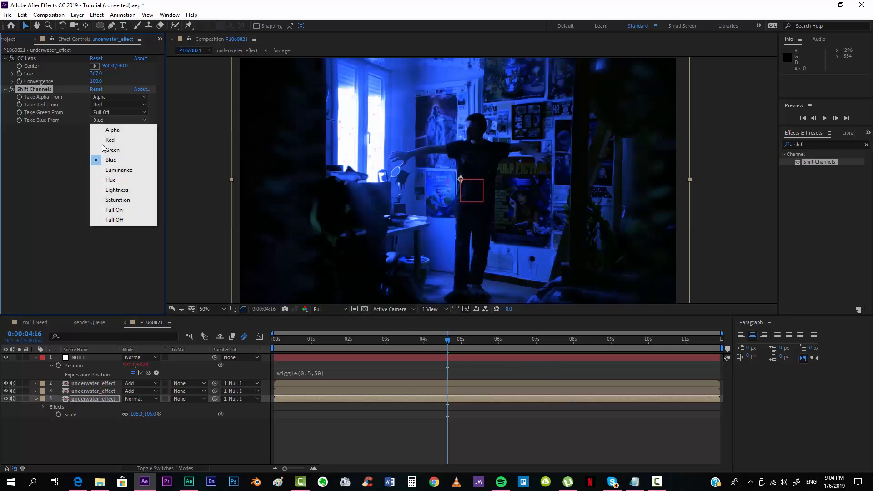
{"action": "left_click", "coordinate": [113, 219]}
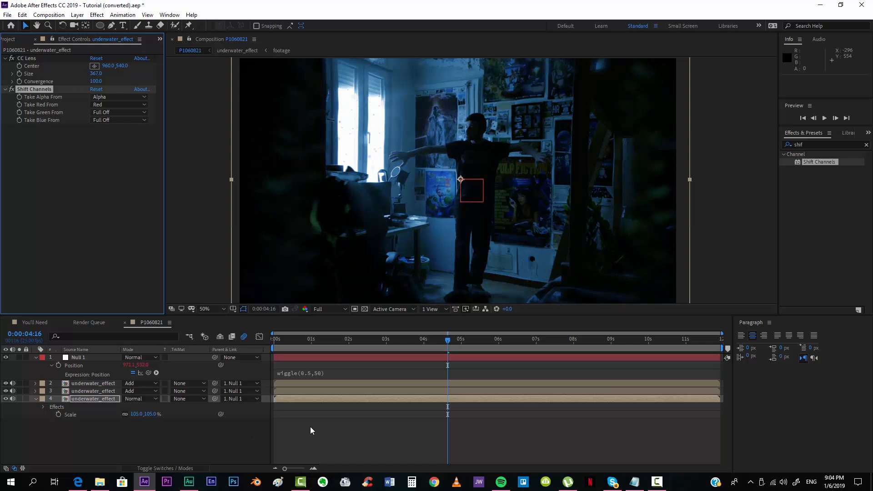
Scale the middle underwater_effect copy to 106% and the top underwater_effect copy to 107%
{"action": "left_click", "coordinate": [307, 392]}
{"action": "key", "text": "s"}
{"action": "left_click", "coordinate": [308, 384]}
{"action": "key", "text": "s"}
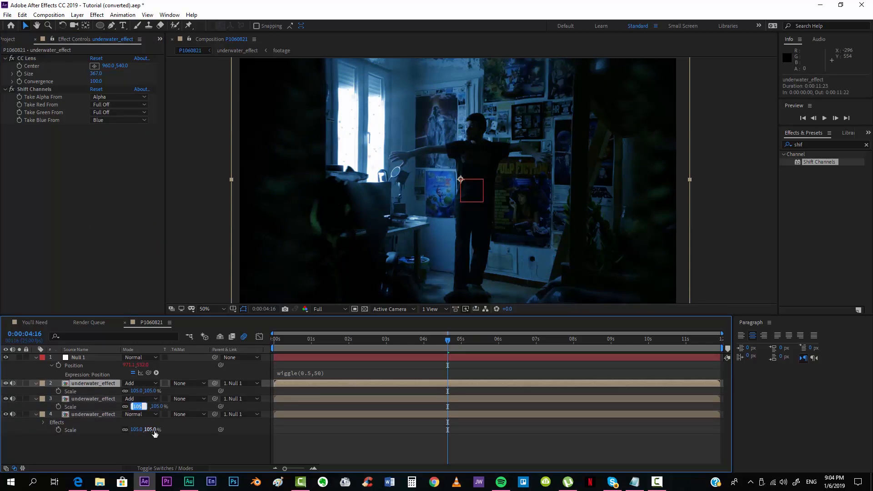
{"action": "type", "text": "106"}
{"action": "key", "text": "Return"}
{"action": "left_click", "coordinate": [136, 391]}
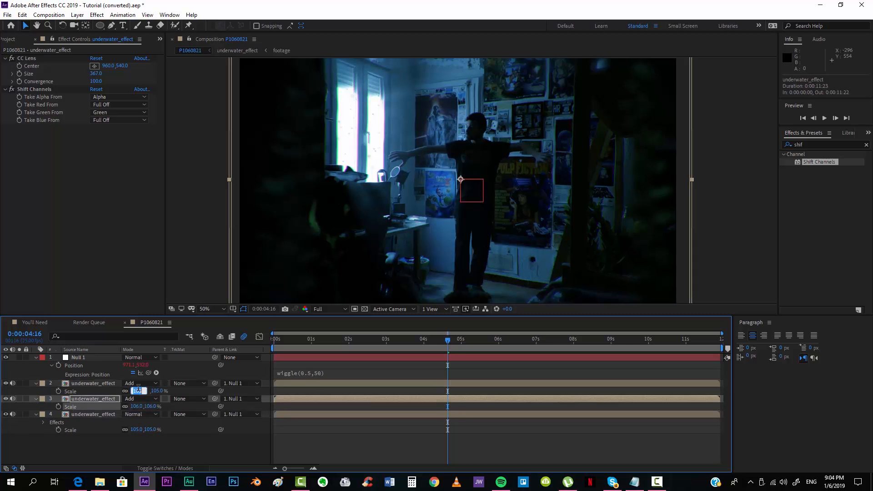
{"action": "type", "text": "107"}
{"action": "key", "text": "Return"}
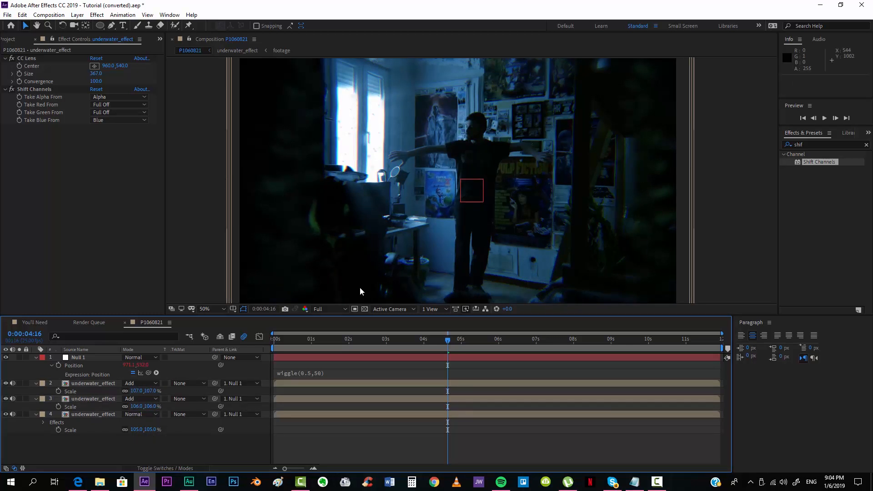